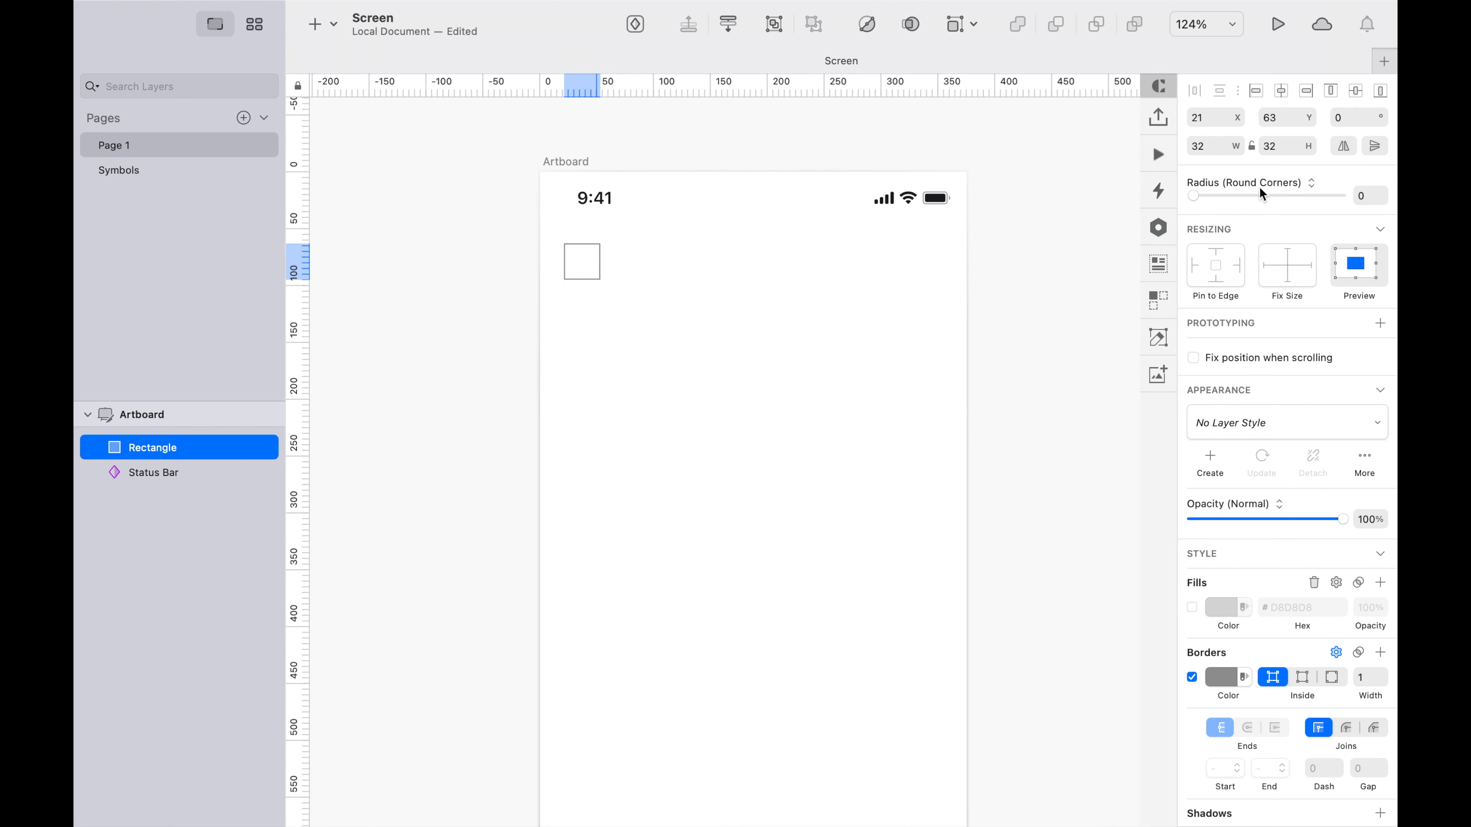
Set the border colour of the small rounded rectangle below the status bar to F1F1F1
{"action": "left_click", "coordinate": [1050, 388]}
{"action": "left_click", "coordinate": [578, 266]}
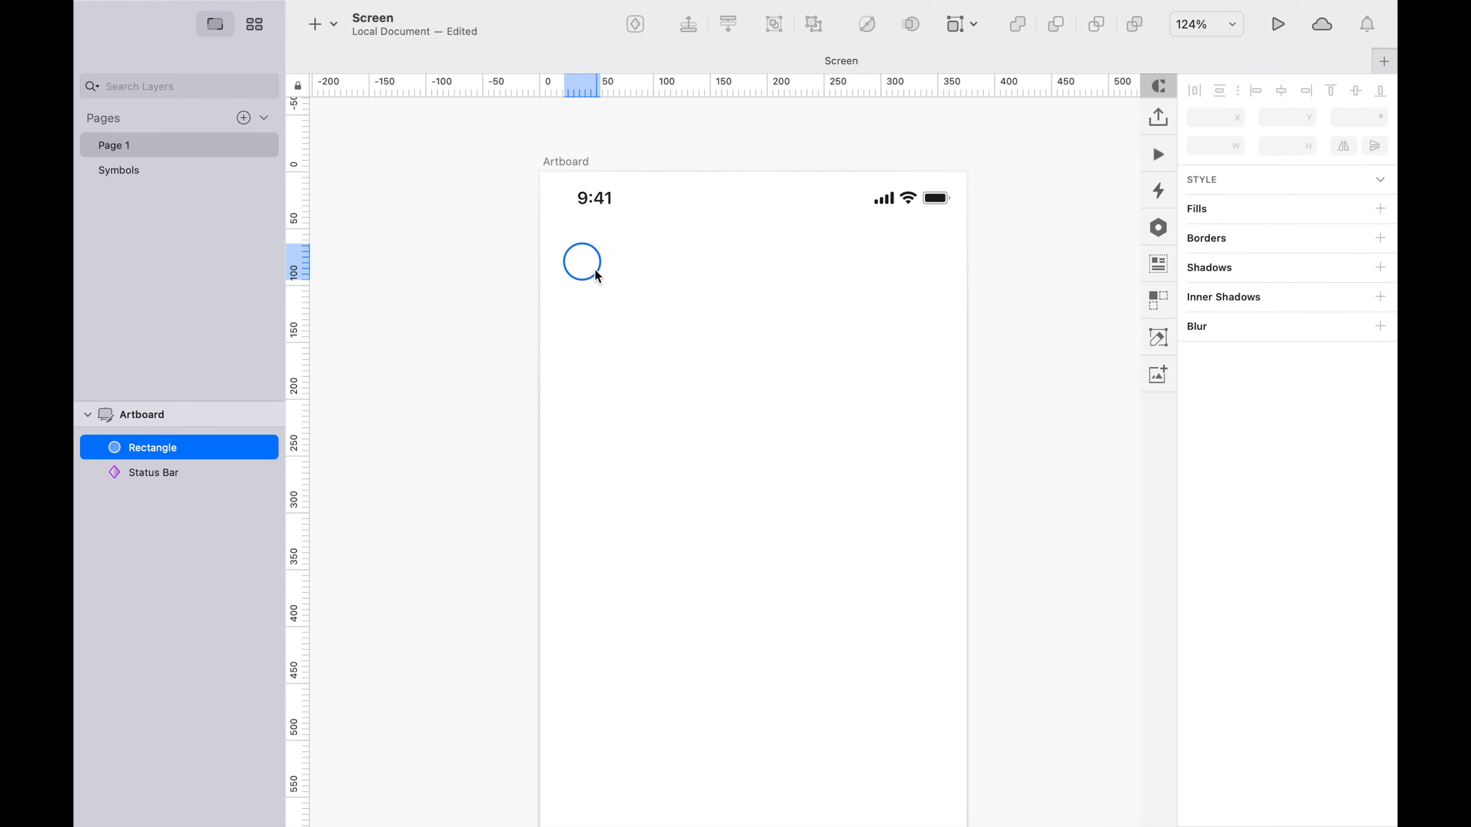
{"action": "left_click", "coordinate": [1220, 677]}
{"action": "type", "text": "f1f1f1"}
{"action": "key", "text": "Return"}
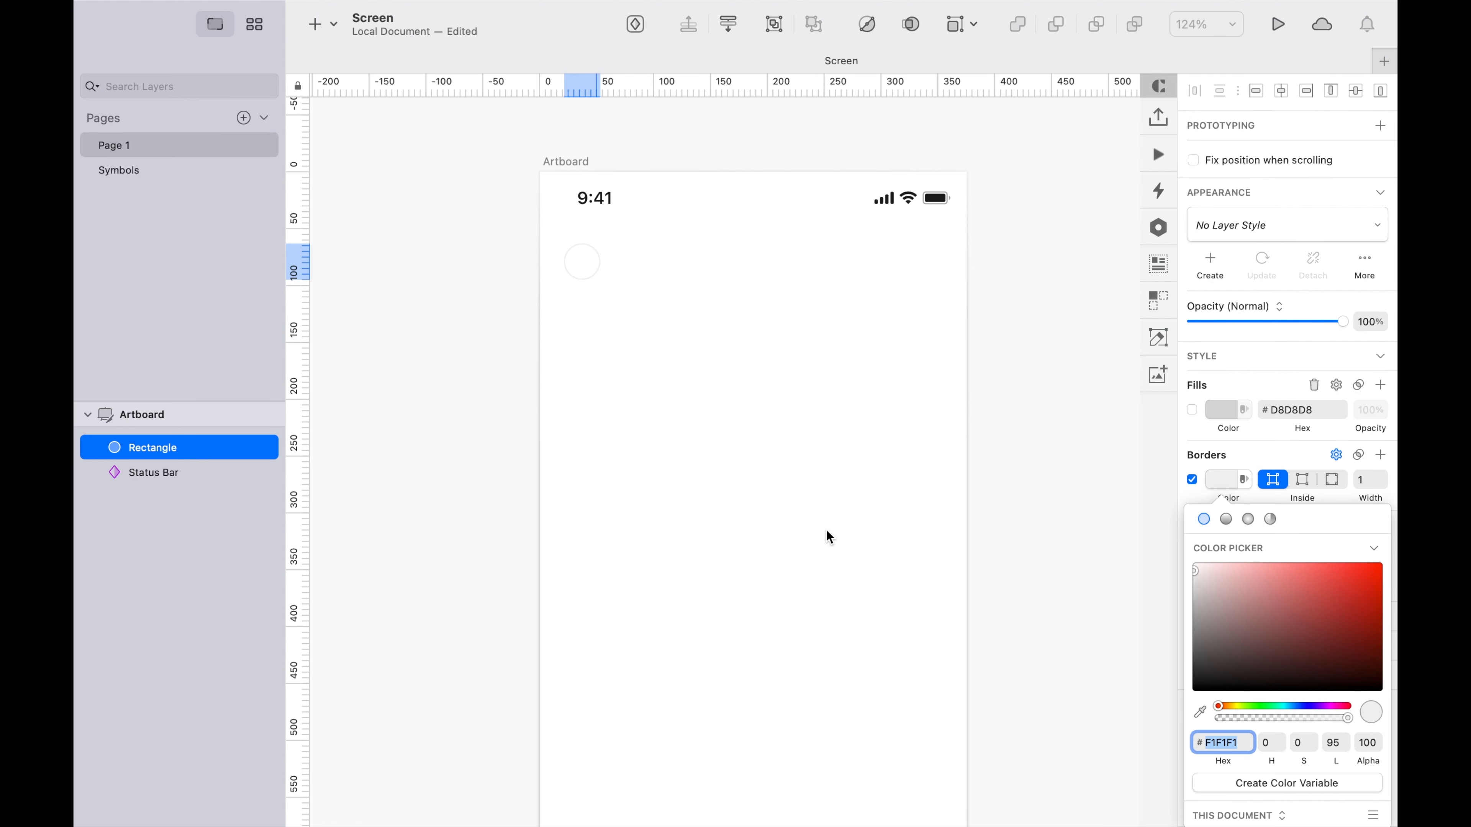
Resize the rounded rectangle to 40 by 40 px
{"action": "left_click", "coordinate": [1064, 427]}
{"action": "left_click", "coordinate": [643, 299]}
{"action": "left_click", "coordinate": [592, 262]}
{"action": "type", "text": "40"}
{"action": "key", "text": "Return"}
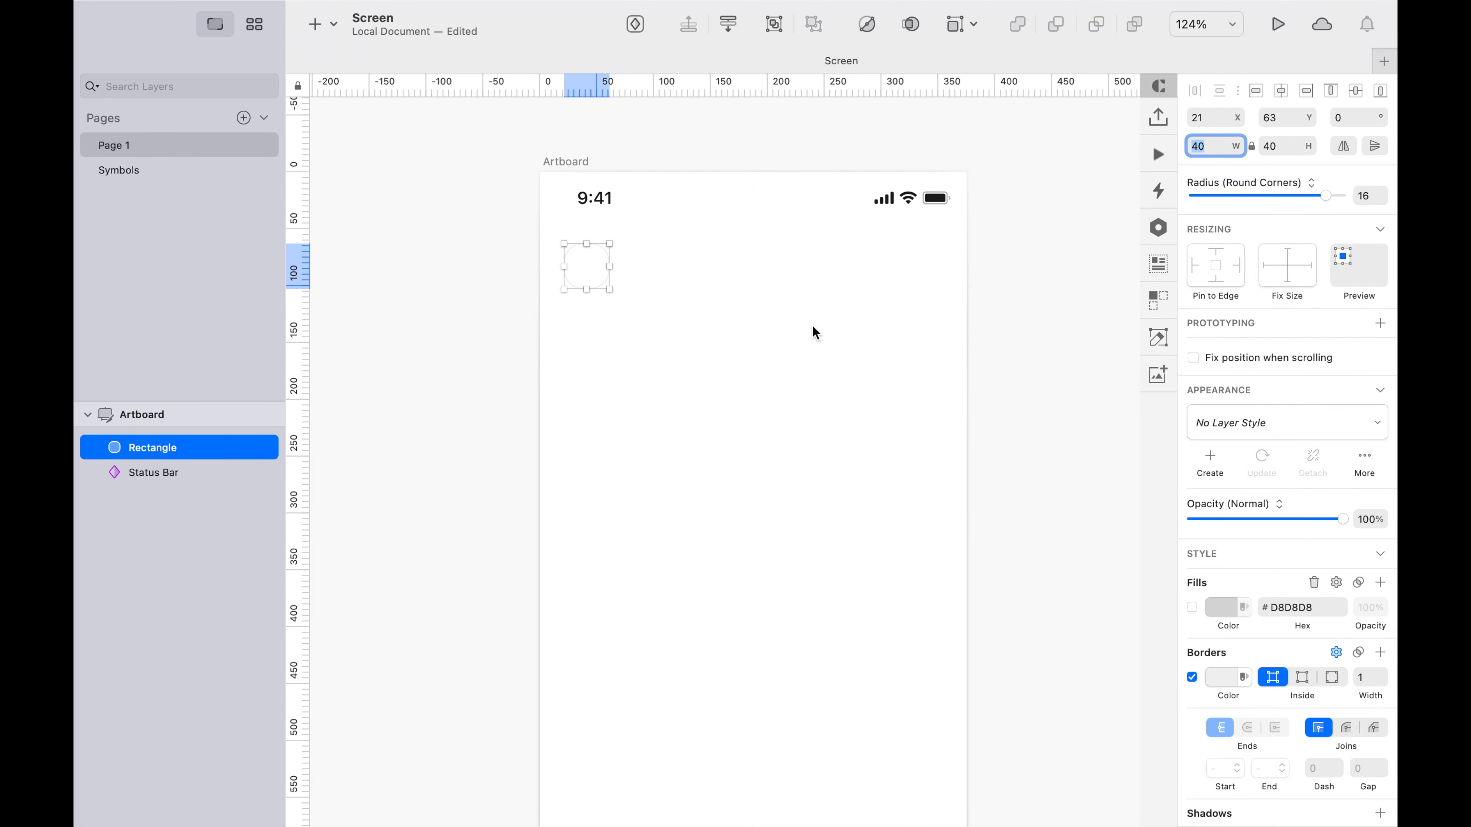
{"action": "left_click", "coordinate": [814, 331]}
{"action": "left_click", "coordinate": [602, 284]}
Switch to the Phosphor Icons site in the browser, search for "menu" and open the list icon
{"action": "key", "text": "ctrl+Right"}
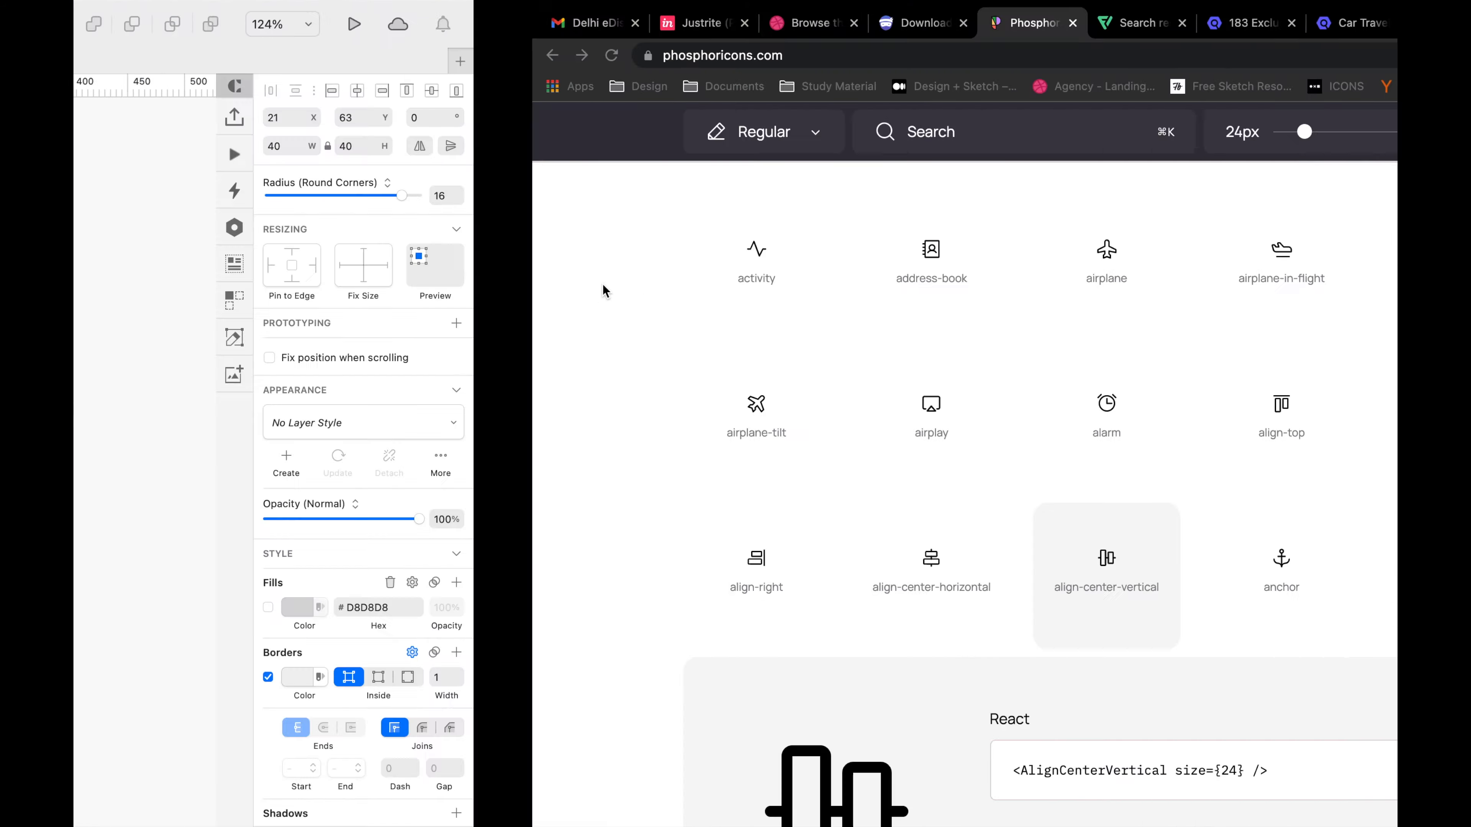
{"action": "scroll", "coordinate": [612, 250], "scroll_direction": "up", "scroll_amount": 5}
{"action": "scroll", "coordinate": [591, 251], "scroll_direction": "down", "scroll_amount": 3}
{"action": "left_click", "coordinate": [492, 240]}
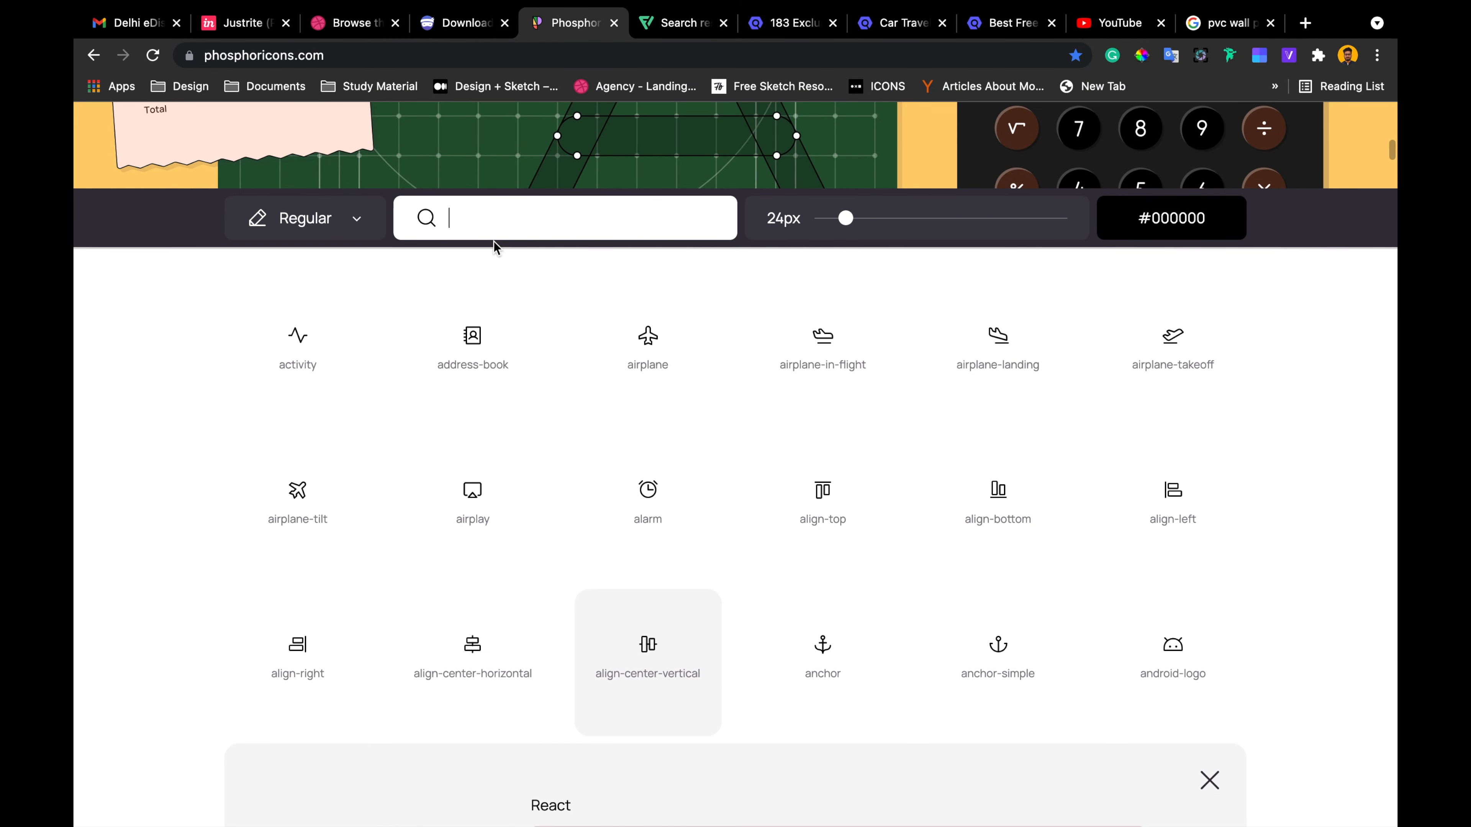
{"action": "left_click", "coordinate": [318, 418]}
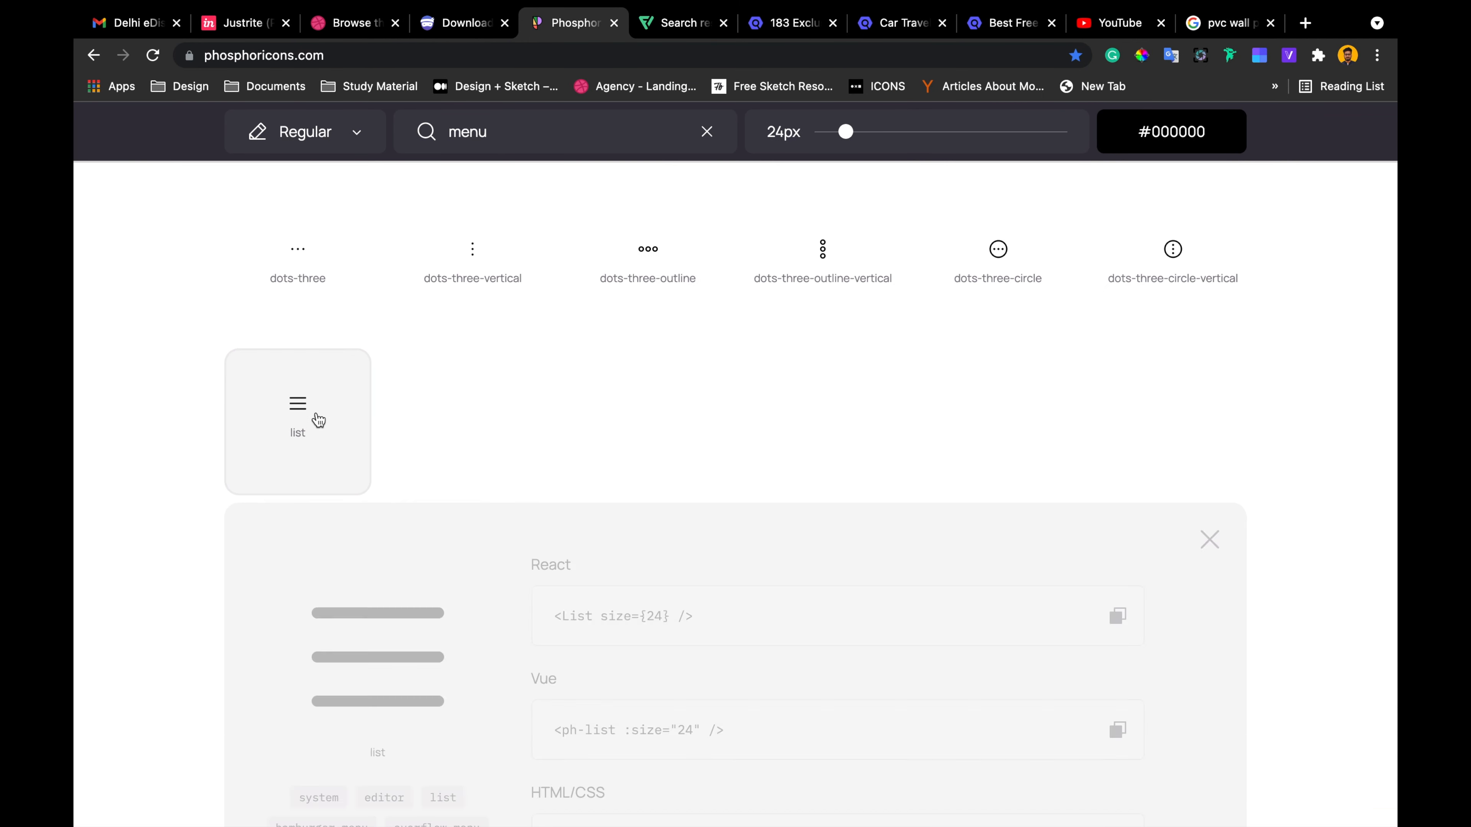
Download the list icon as SVG and place list.svg on the artboard in Sketch
{"action": "left_click", "coordinate": [812, 677]}
{"action": "mouse_move", "coordinate": [100, 801]}
{"action": "left_mouse_down"}
{"action": "mouse_move", "coordinate": [384, 576]}
{"action": "mouse_move", "coordinate": [685, 423]}
{"action": "left_mouse_up"}
{"action": "key", "text": "ctrl+Left"}
{"action": "left_click", "coordinate": [1221, 149]}
{"action": "type", "text": "24"}
{"action": "key", "text": "Return"}
{"action": "key", "text": "super+z"}
Scale the imported list icon proportionally with its strokes to 24 by 24 px
{"action": "key", "text": "super+k"}
{"action": "key", "text": "Tab"}
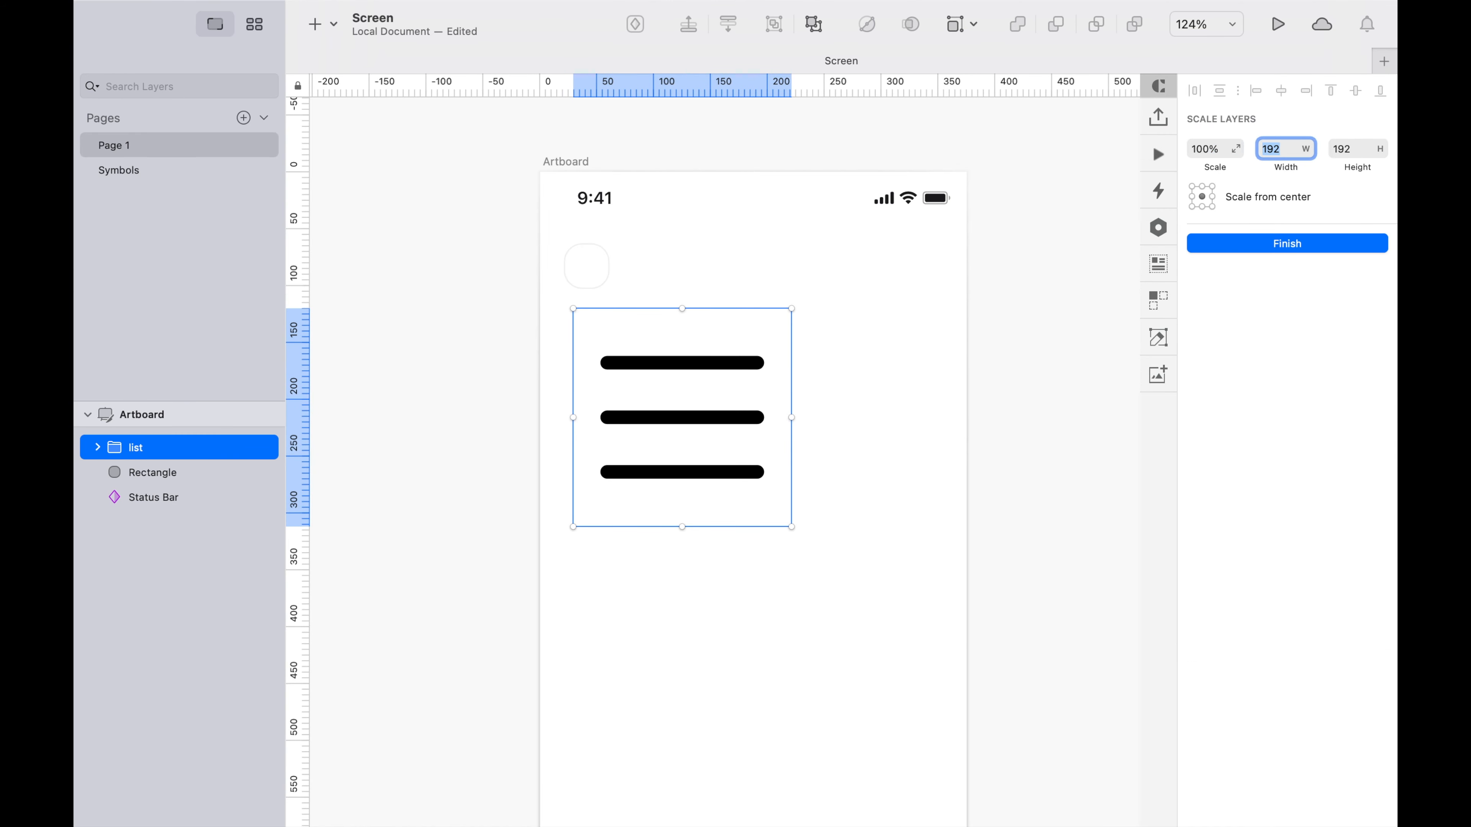
{"action": "key", "text": "Return"}
{"action": "key", "text": "Return"}
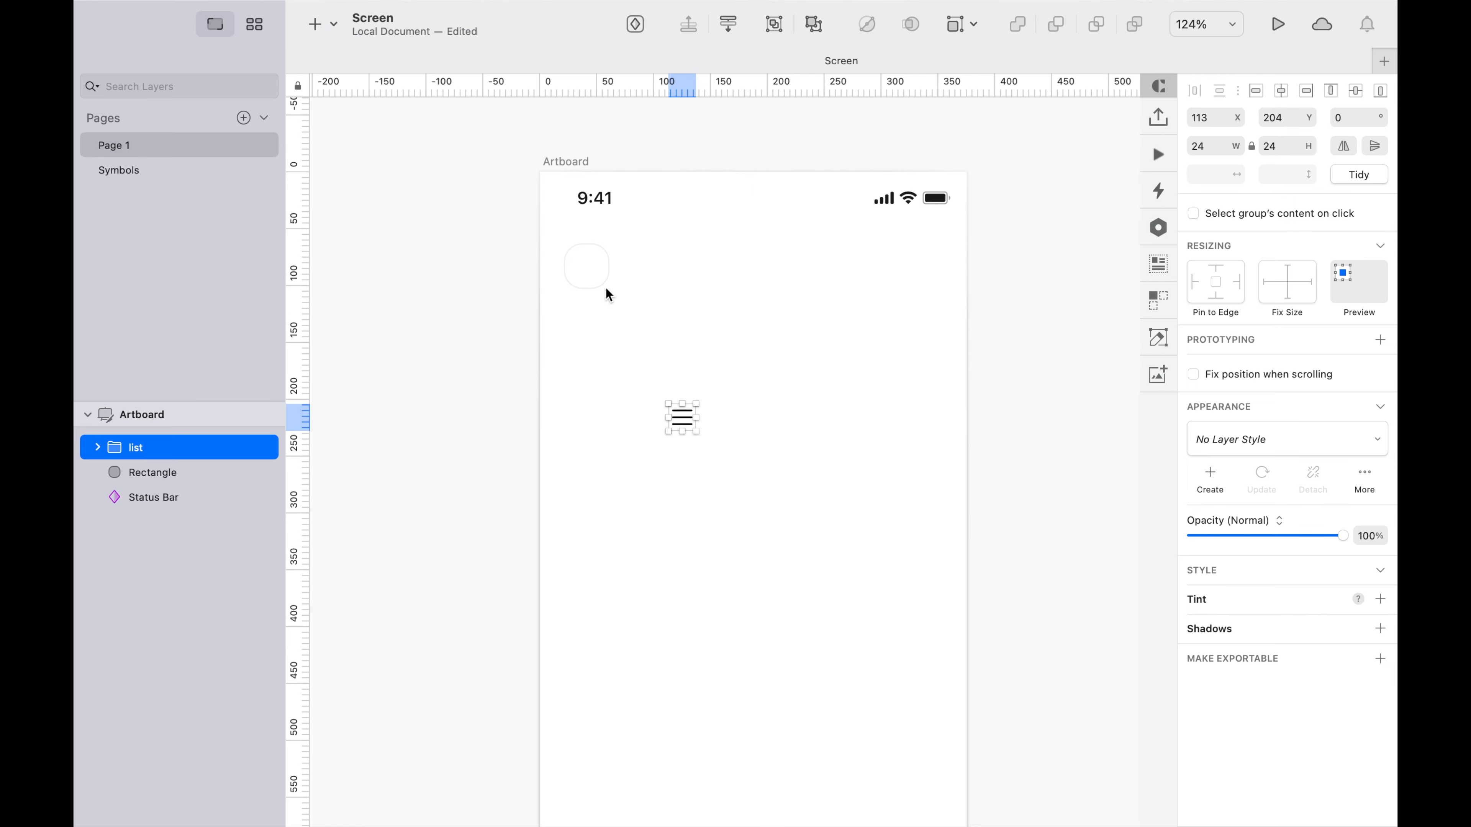
Move the list icon to the centre of the 40 px rounded rectangle, at X 29 and Y 71
{"action": "left_click", "coordinate": [716, 417]}
{"action": "left_click_drag", "start_coordinate": [686, 418], "coordinate": [596, 271]}
{"action": "scroll", "coordinate": [596, 271], "scroll_direction": "up", "scroll_amount": 5}
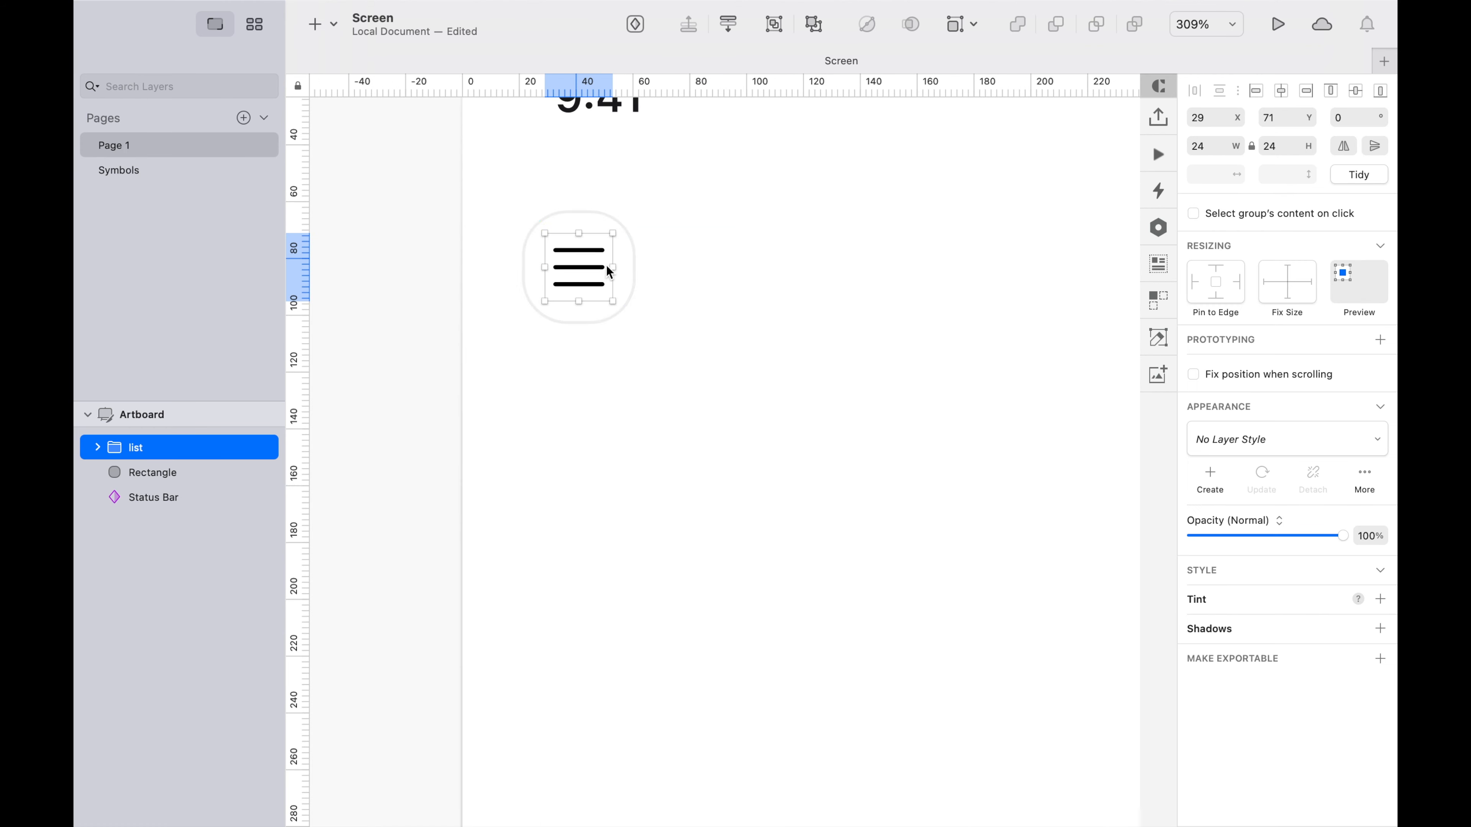
{"action": "left_click", "coordinate": [606, 264], "text": "shift"}
{"action": "left_click", "coordinate": [842, 357]}
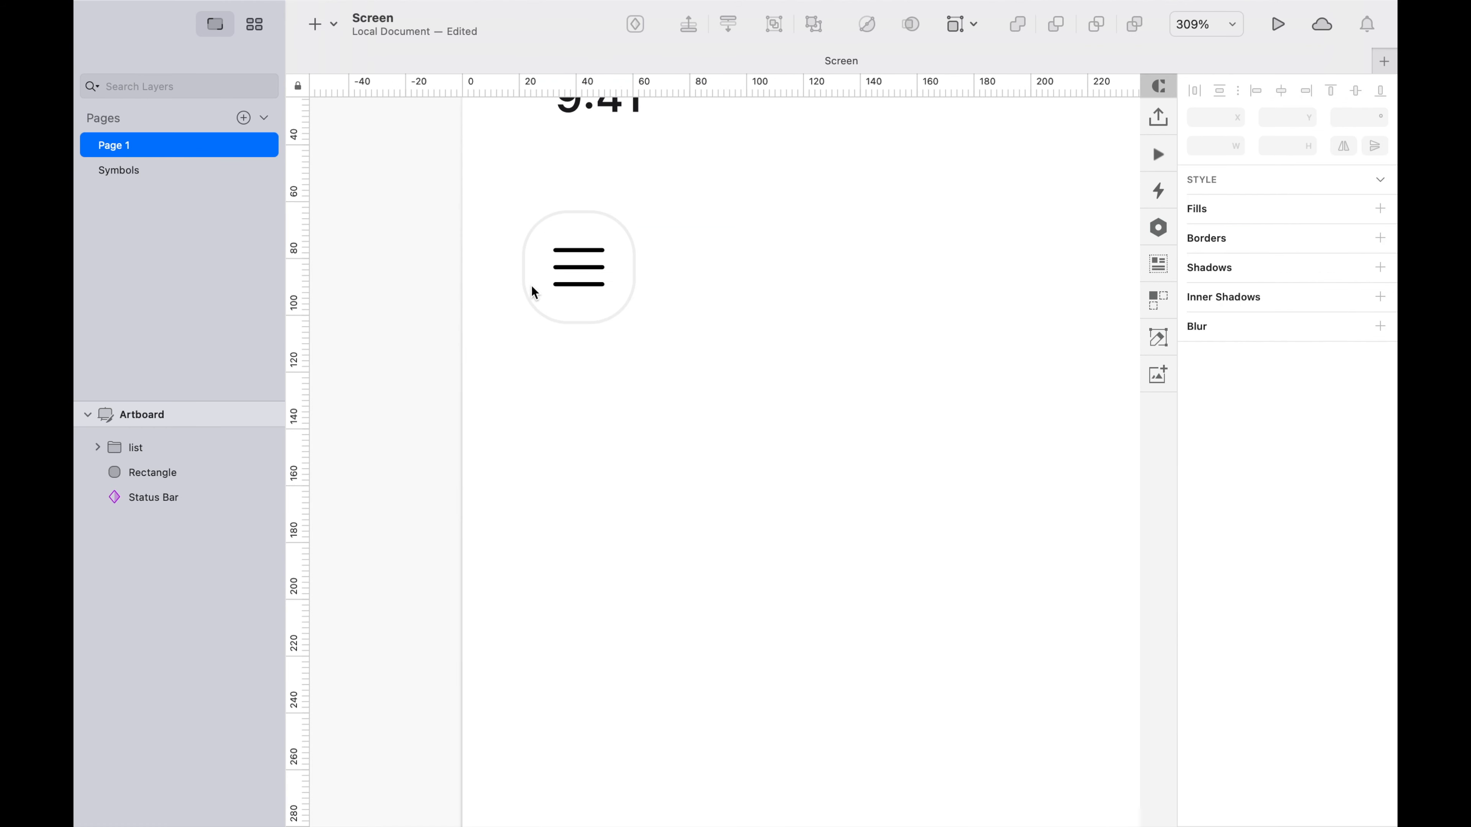
Shorten the lowest line of the list icon by 5 px
{"action": "double_click", "coordinate": [571, 284]}
{"action": "scroll", "coordinate": [572, 285], "scroll_direction": "up", "scroll_amount": 8}
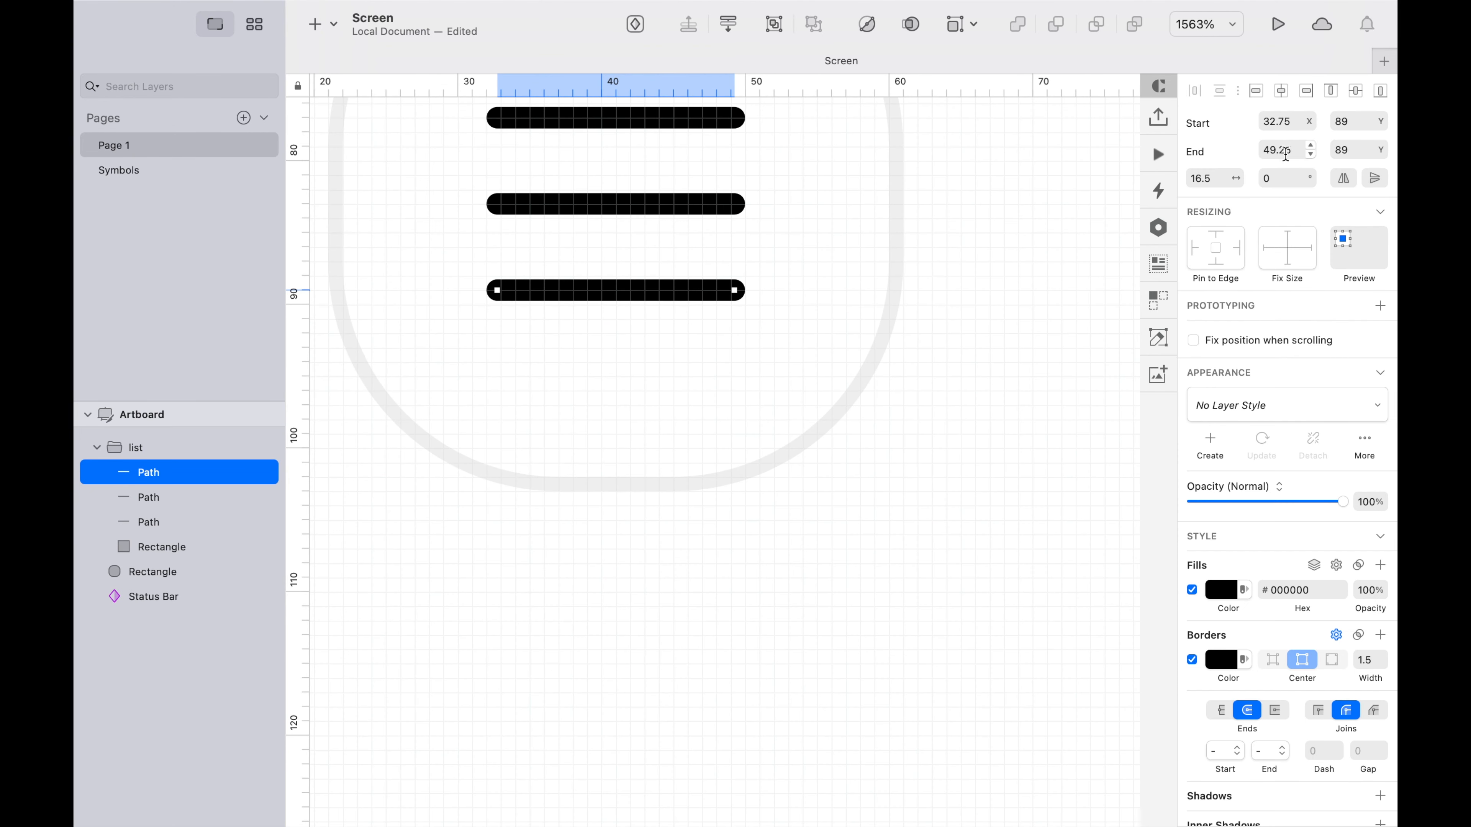
{"action": "left_click", "coordinate": [1218, 186]}
{"action": "key", "text": "Down"}
{"action": "key", "text": "Down"}
{"action": "key", "text": "Down"}
{"action": "key", "text": "Down"}
{"action": "key", "text": "Down"}
Centre the shortened lowest line horizontally with the middle line of the list icon
{"action": "left_click", "coordinate": [716, 205], "text": "shift"}
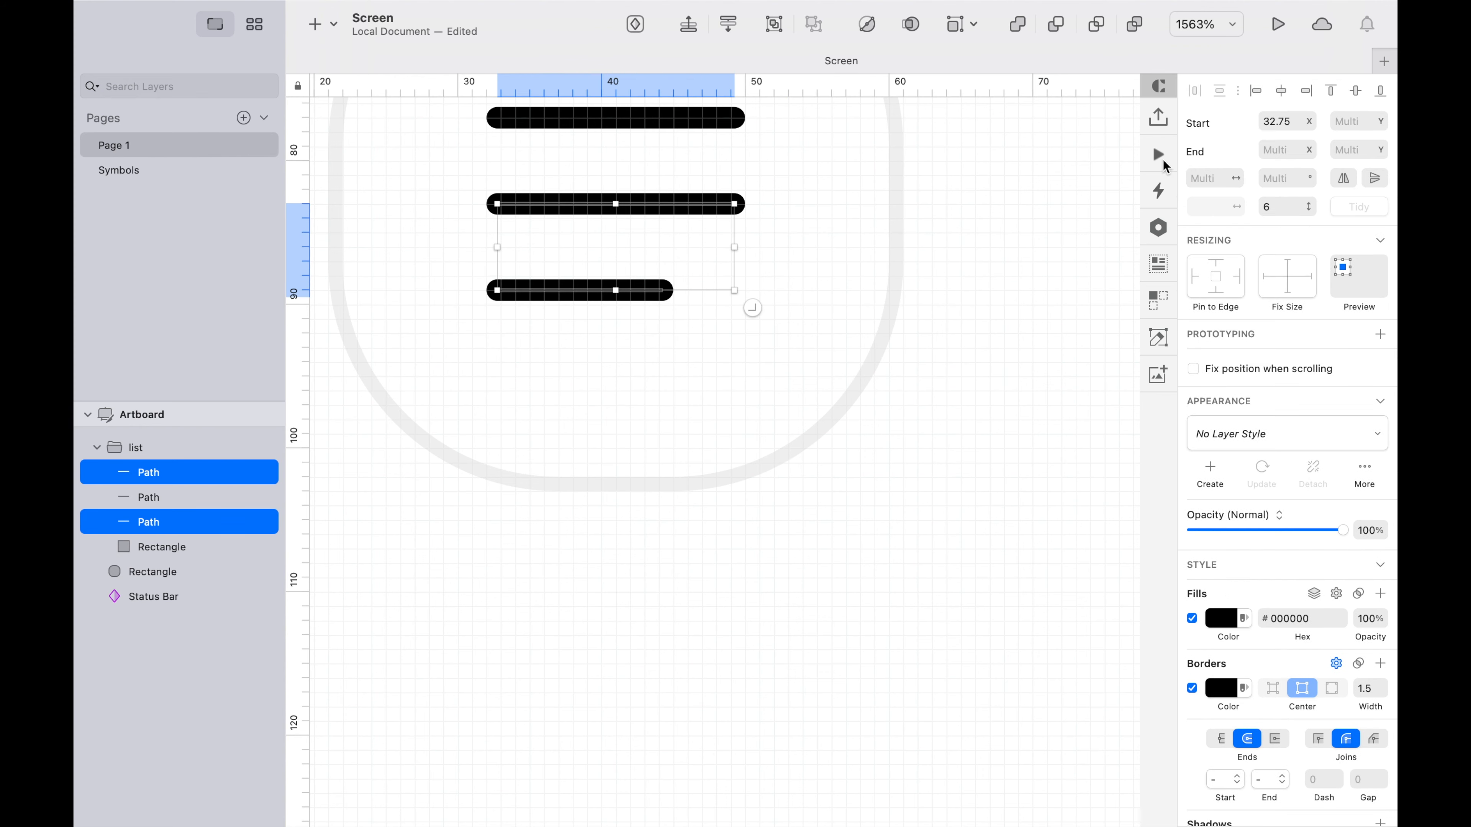
{"action": "left_click", "coordinate": [1283, 91]}
{"action": "scroll", "coordinate": [936, 355], "scroll_direction": "down", "scroll_amount": 5}
{"action": "left_click", "coordinate": [937, 355]}
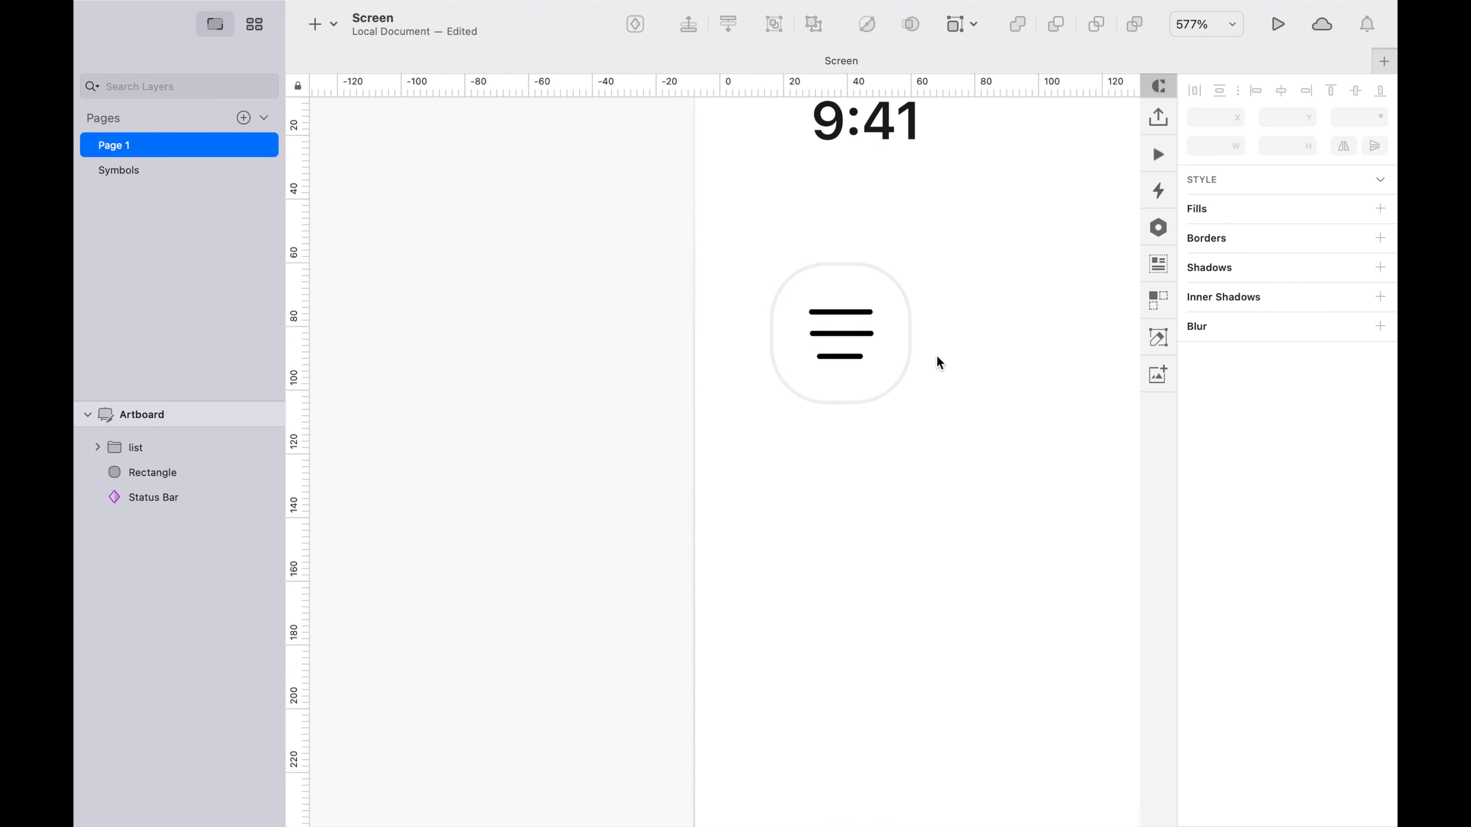
Shorten the uppermost line of the list icon by 2 px
{"action": "scroll", "coordinate": [937, 355], "scroll_direction": "down", "scroll_amount": 4}
{"action": "scroll", "coordinate": [937, 355], "scroll_direction": "right", "scroll_amount": 4}
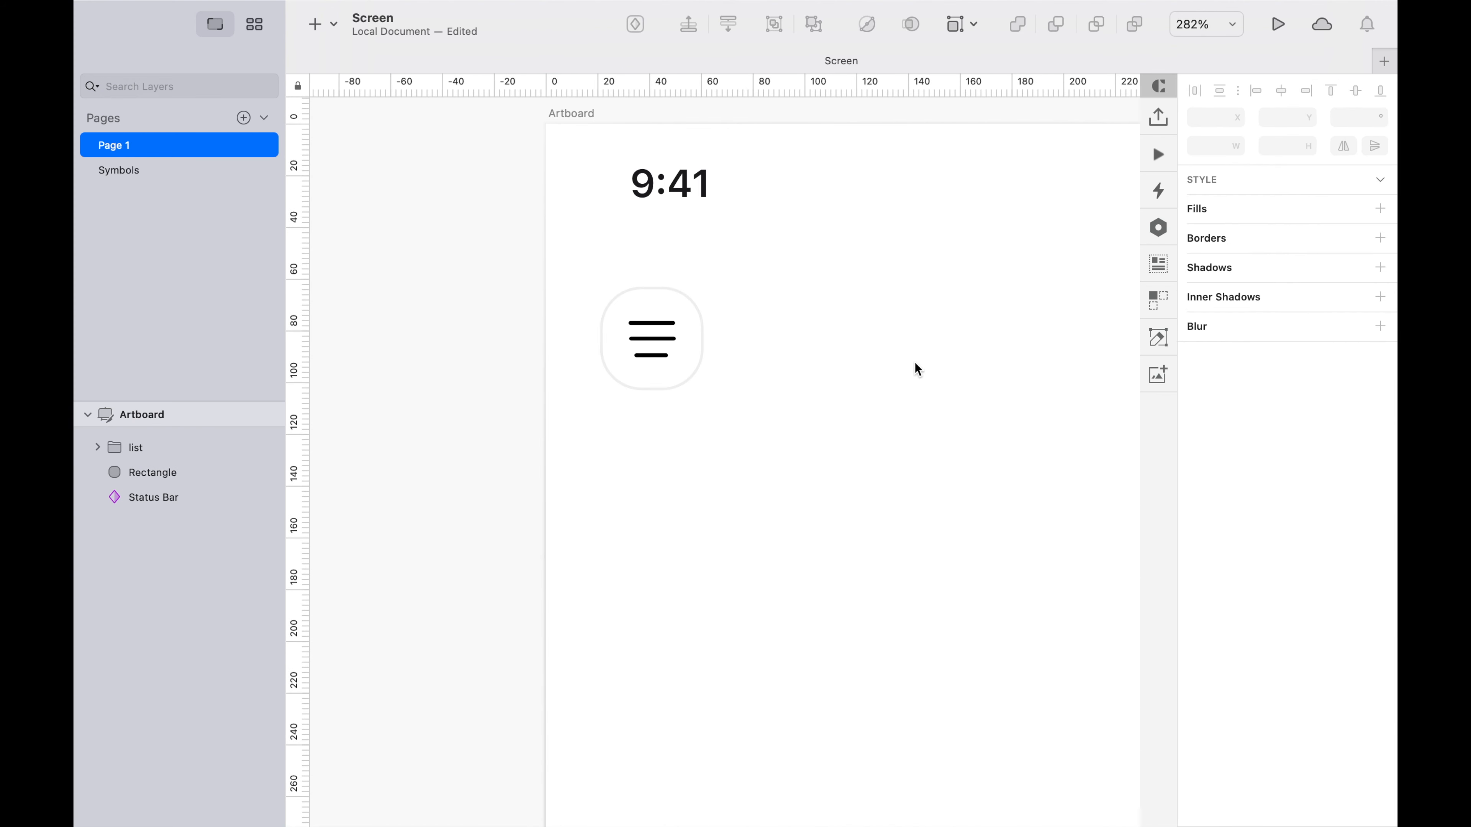
{"action": "double_click", "coordinate": [661, 356]}
{"action": "left_click", "coordinate": [663, 338], "text": "shift"}
{"action": "left_click", "coordinate": [748, 453]}
{"action": "double_click", "coordinate": [658, 325]}
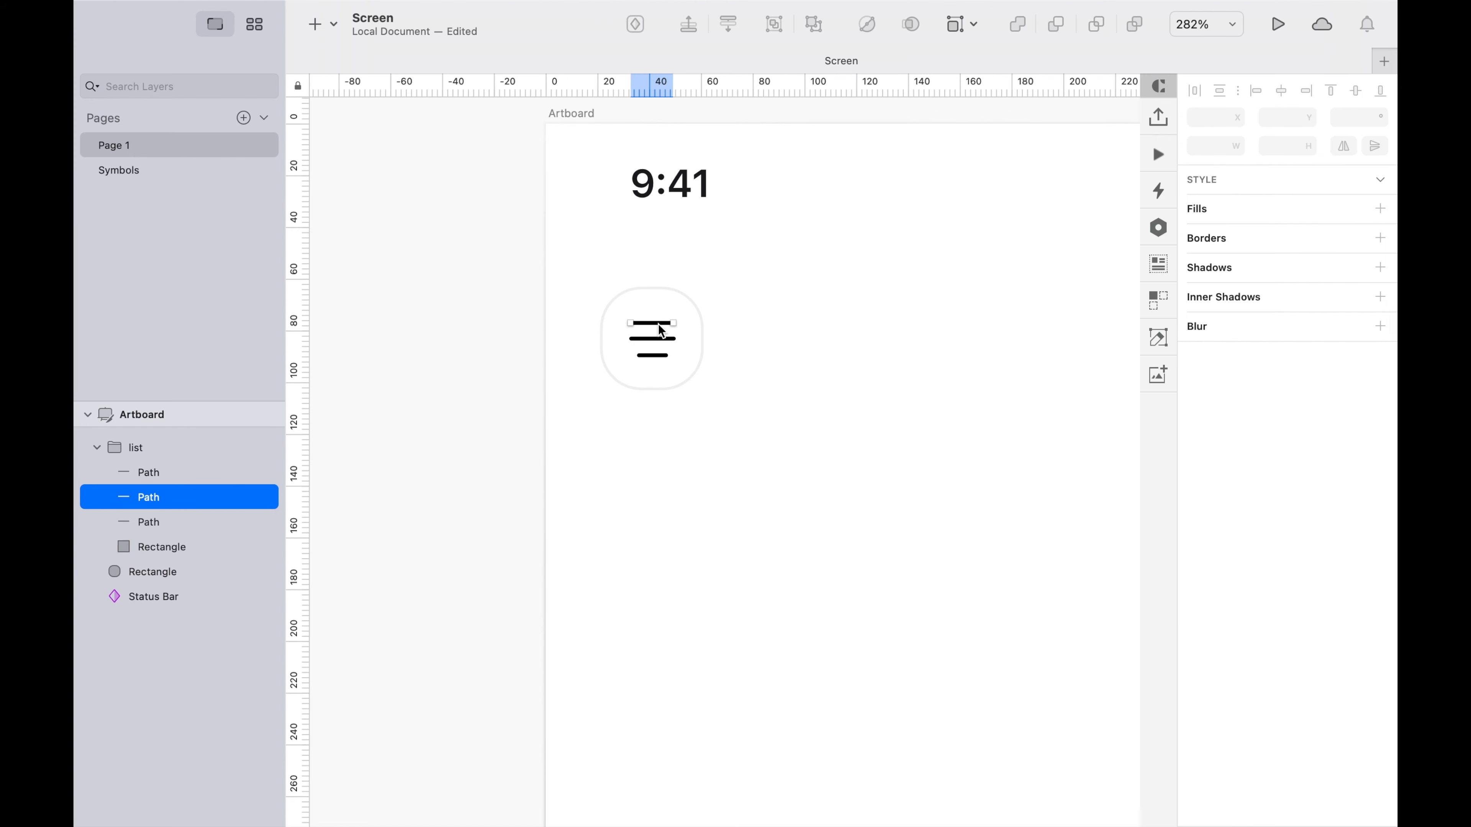
{"action": "left_click", "coordinate": [1219, 179]}
{"action": "key", "text": "Down"}
{"action": "key", "text": "Down"}
Centre the uppermost line horizontally with the middle line of the list icon
{"action": "left_click", "coordinate": [730, 400]}
{"action": "double_click", "coordinate": [661, 323]}
{"action": "left_click", "coordinate": [665, 339], "text": "shift"}
{"action": "left_click", "coordinate": [1282, 94]}
{"action": "left_click", "coordinate": [729, 471]}
Group the list icon with its rounded rectangle
{"action": "scroll", "coordinate": [694, 458], "scroll_direction": "down", "scroll_amount": 5}
{"action": "scroll", "coordinate": [693, 455], "scroll_direction": "up", "scroll_amount": 4}
{"action": "left_click", "coordinate": [671, 371]}
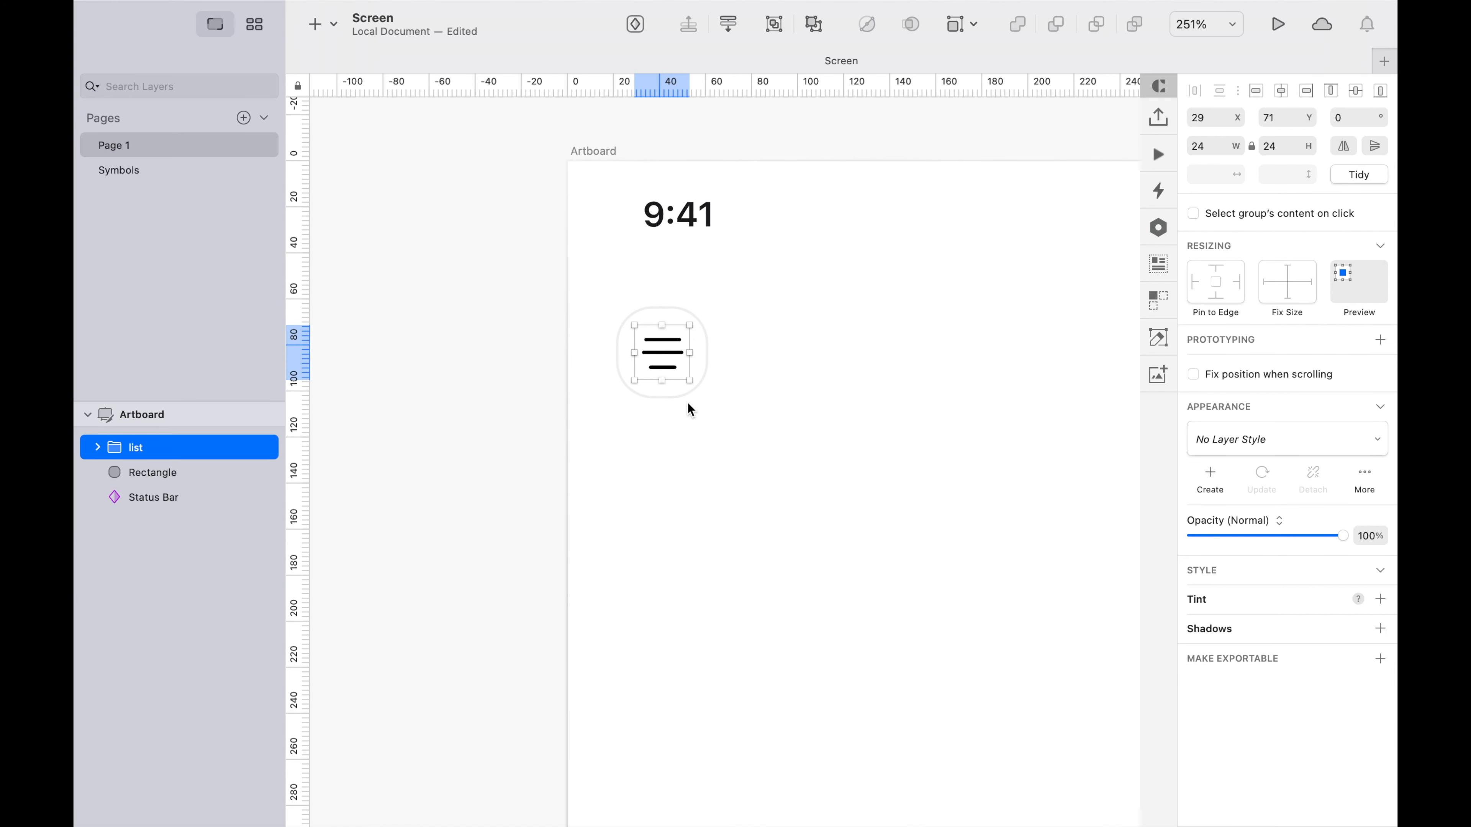
{"action": "left_click", "coordinate": [677, 398], "text": "shift"}
{"action": "key", "text": "super+g"}
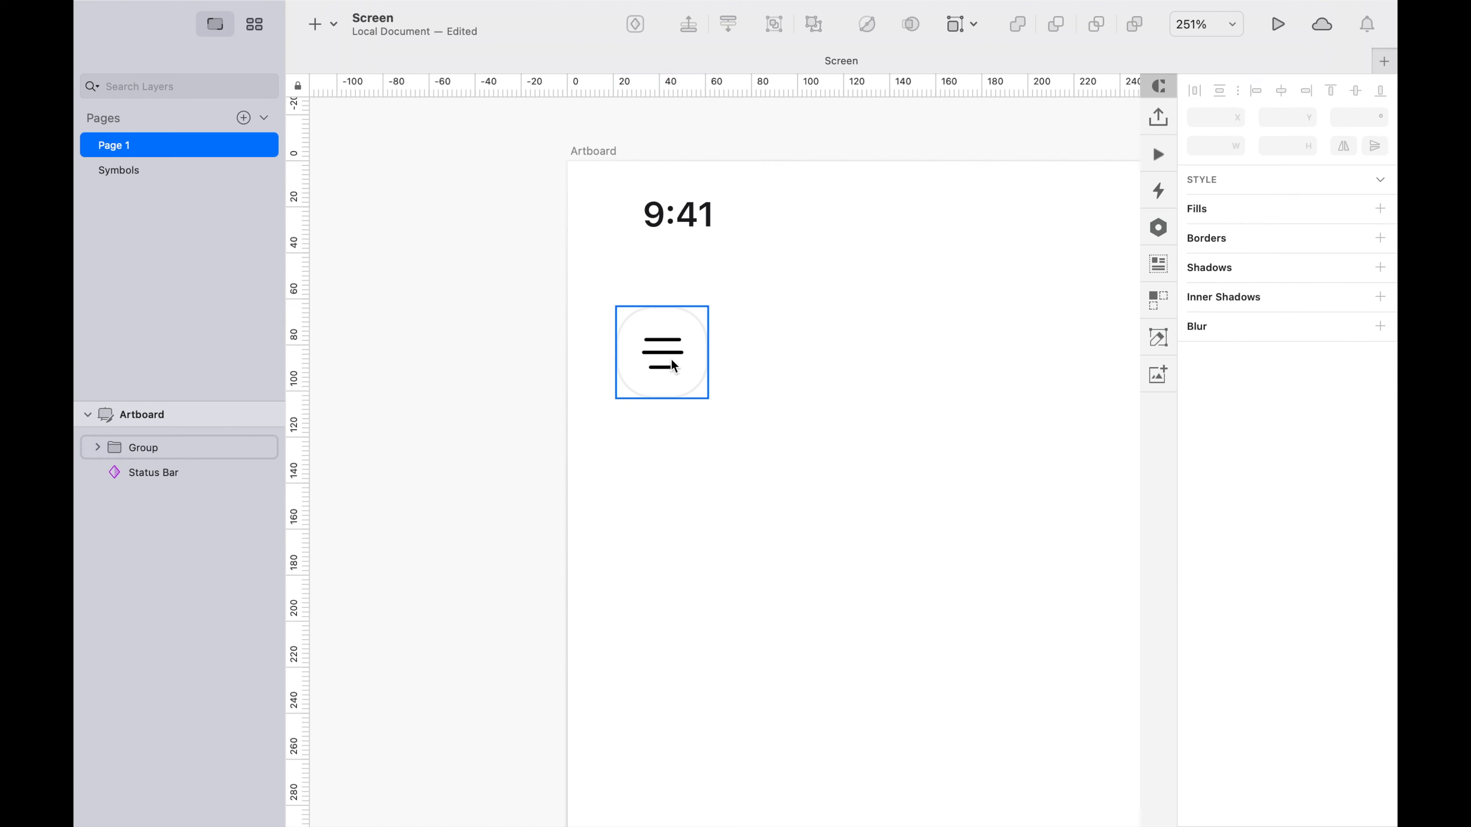
Duplicate the menu button to the artboard's opposite edge, and move the original to X 16
{"action": "scroll", "coordinate": [671, 360], "scroll_direction": "down", "scroll_amount": 3}
{"action": "left_click_drag", "start_coordinate": [641, 356], "coordinate": [987, 357]}
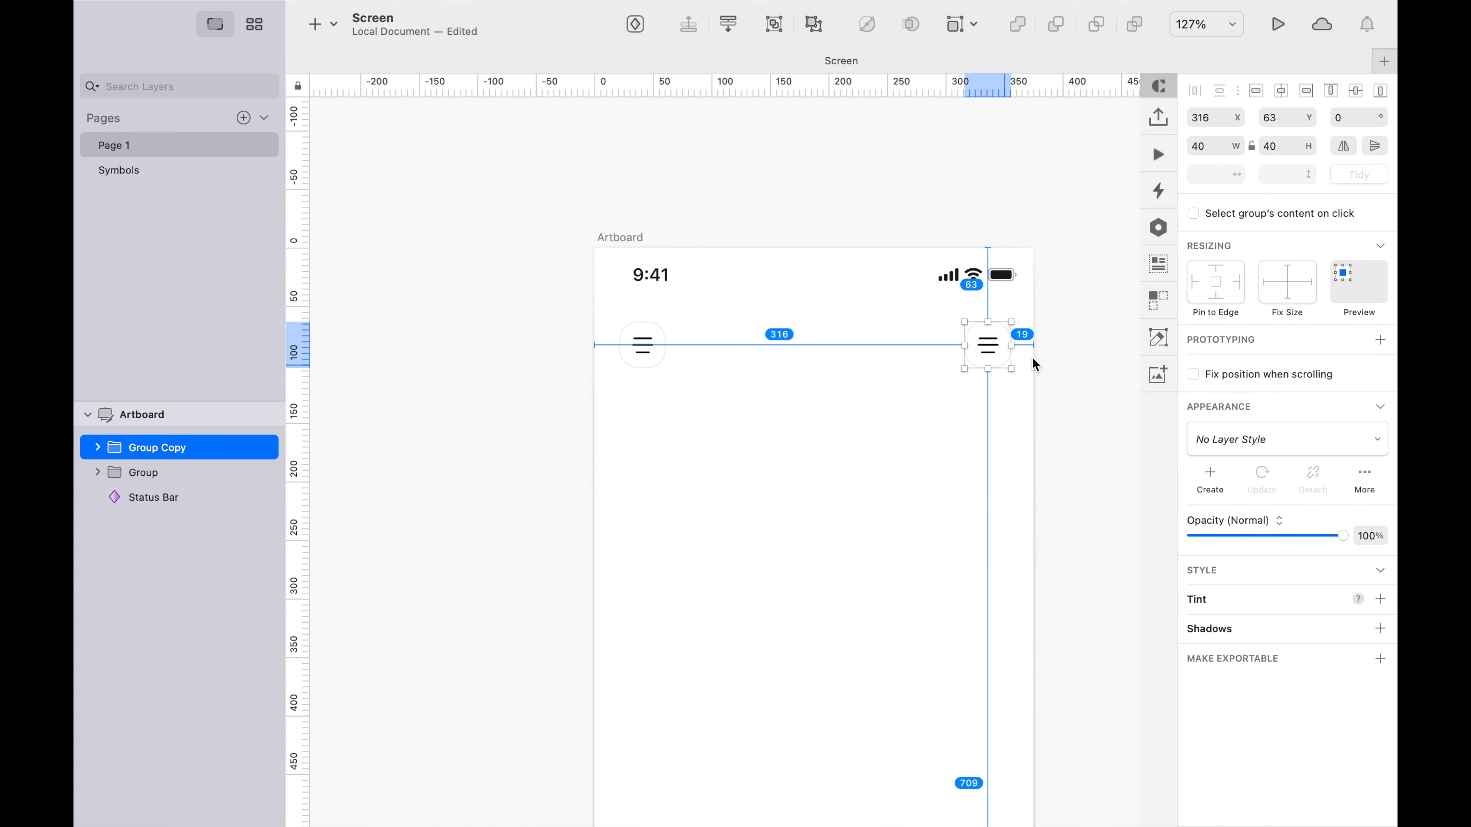
{"action": "left_click", "coordinate": [642, 348]}
{"action": "key", "text": "Left"}
{"action": "key", "text": "Left"}
{"action": "key", "text": "Left"}
{"action": "key", "text": "Left"}
{"action": "key", "text": "Left"}
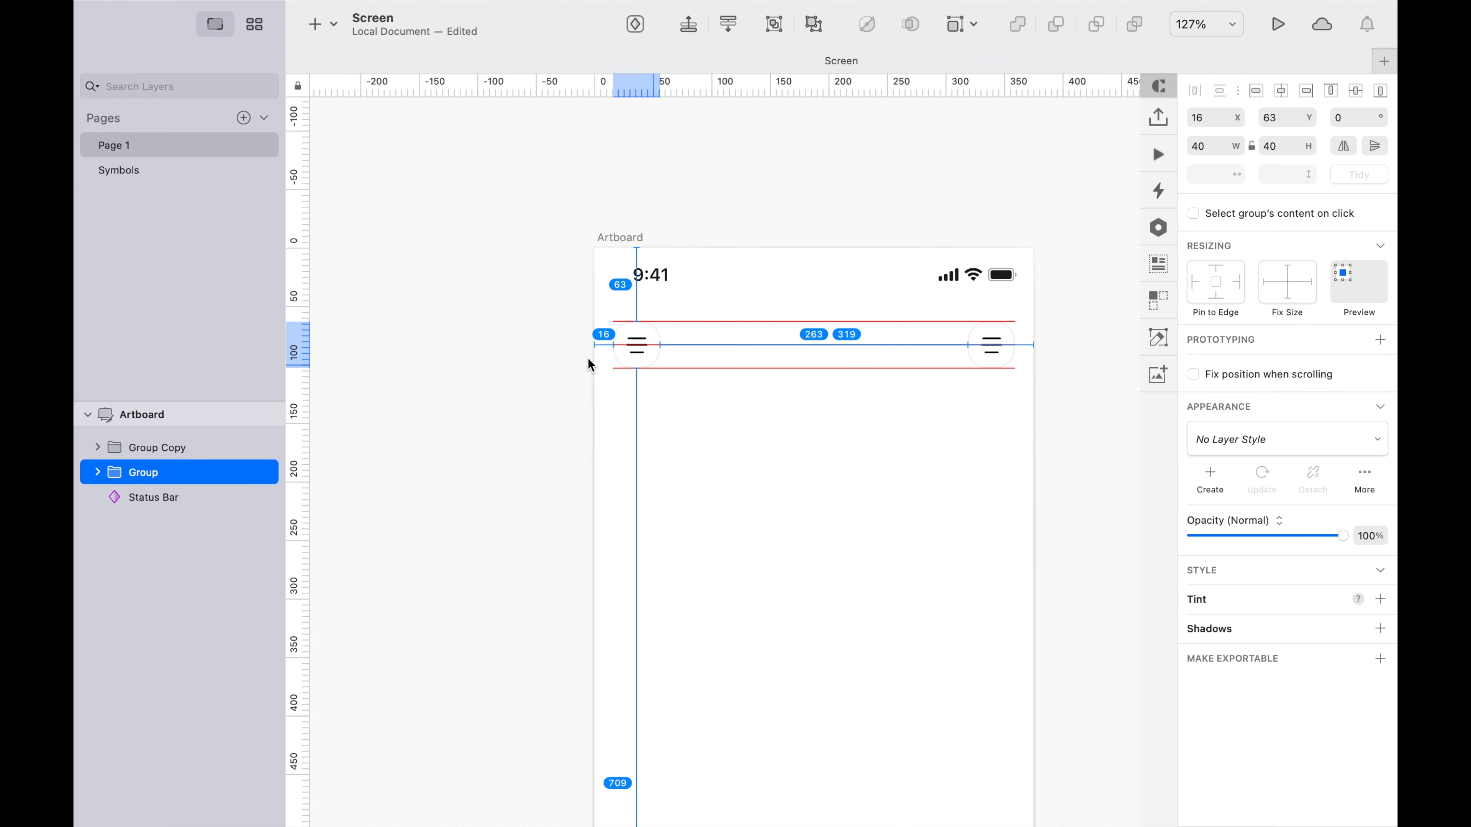
{"action": "left_click", "coordinate": [689, 453]}
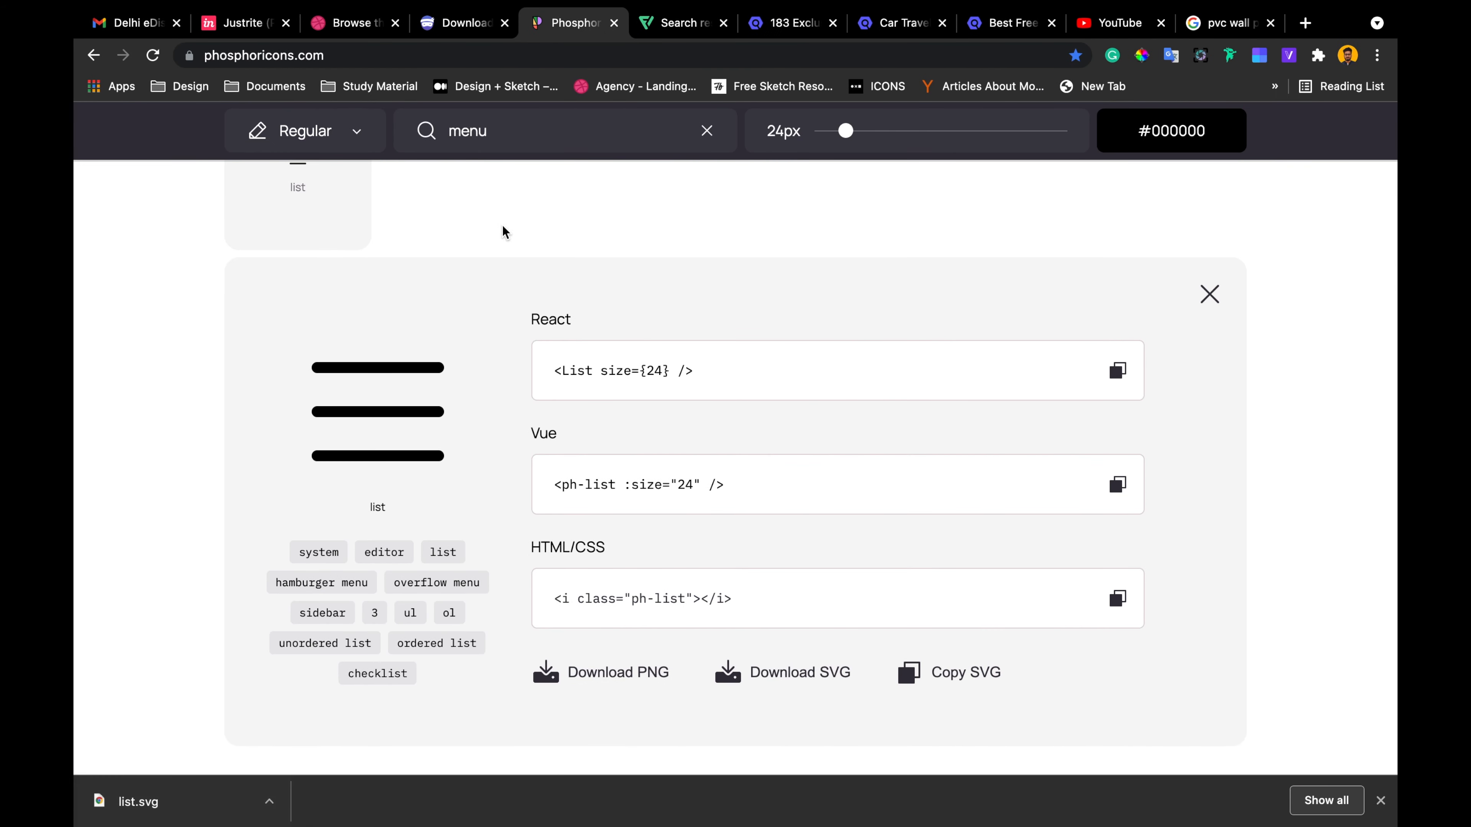
Switch to the Phosphor Icons site, search for "notification" and open the bell icon
{"action": "left_click", "coordinate": [566, 126]}
{"action": "type", "text": "notification"}
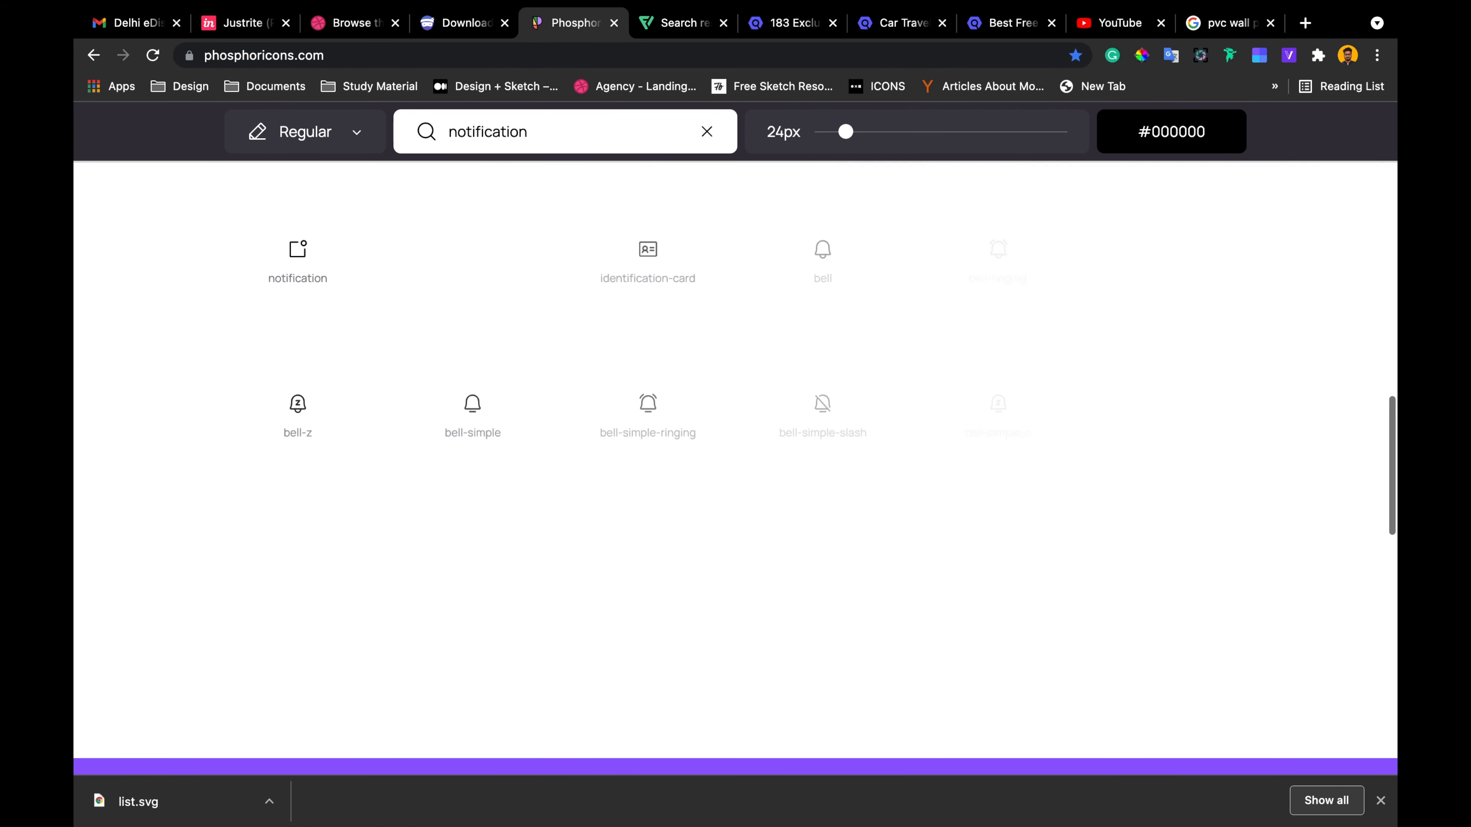
{"action": "scroll", "coordinate": [700, 490], "scroll_direction": "up", "scroll_amount": 2}
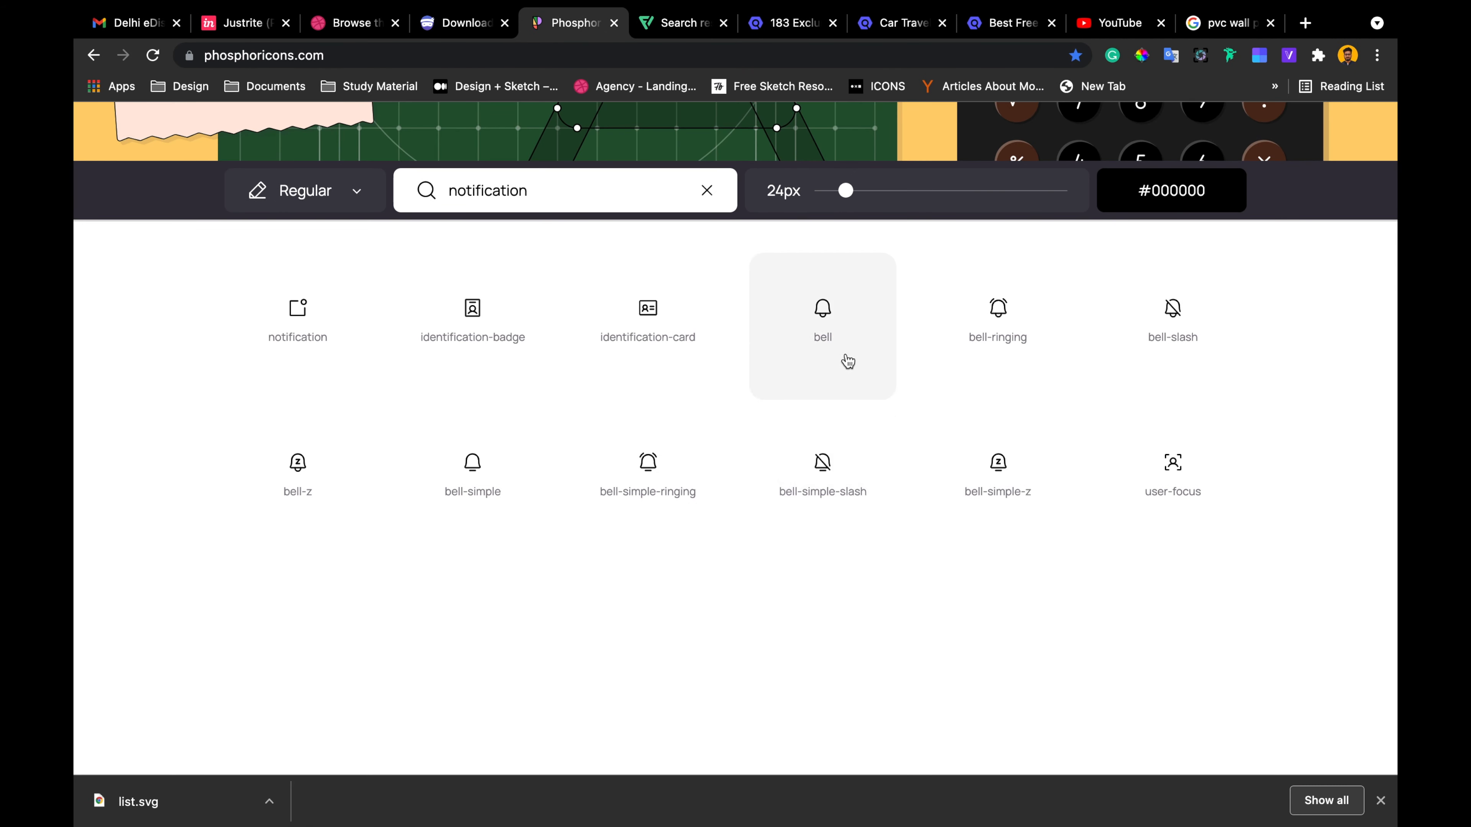
{"action": "left_click", "coordinate": [827, 332]}
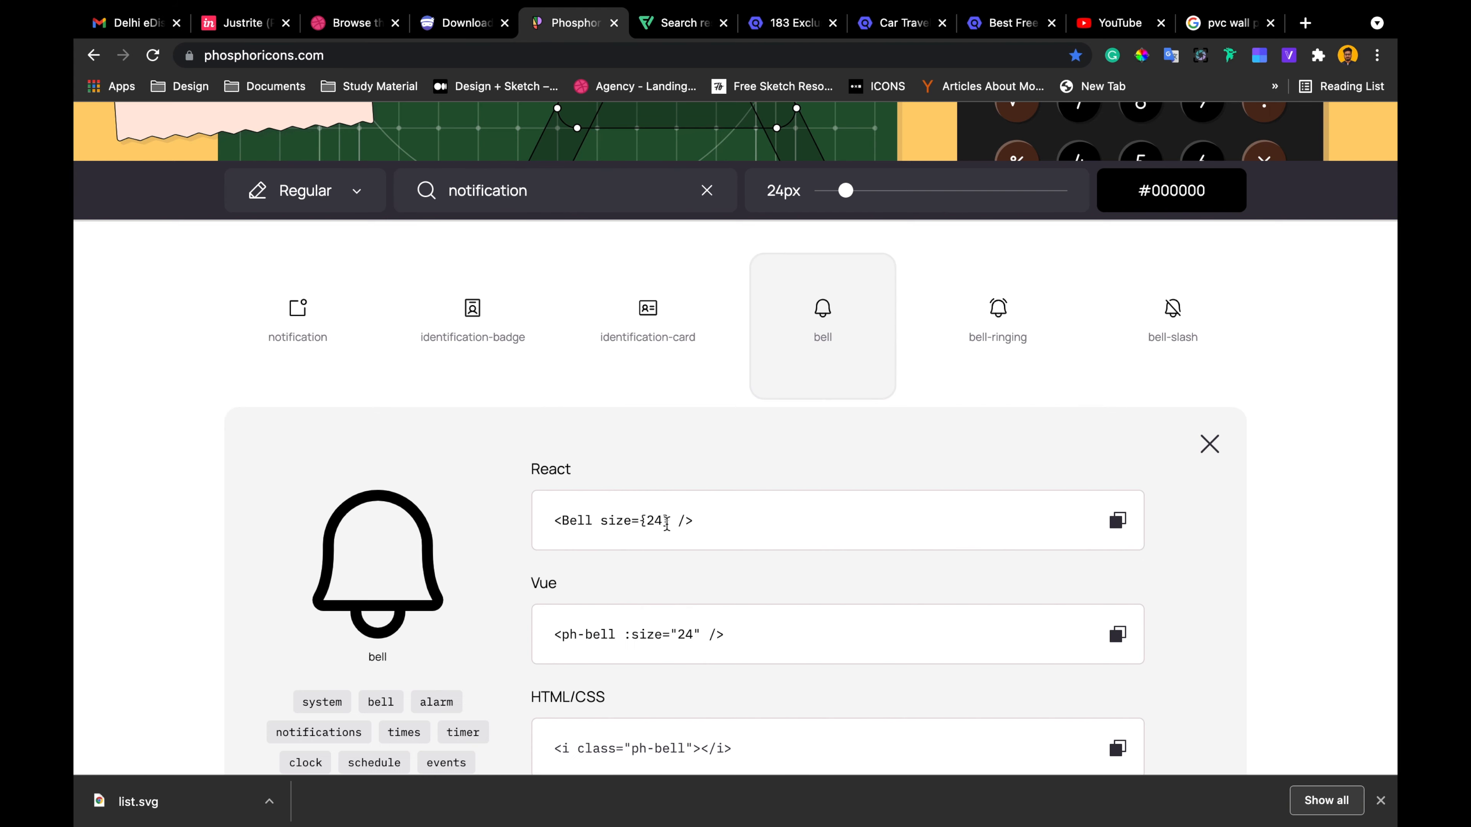
{"action": "left_click", "coordinate": [828, 329]}
{"action": "left_click", "coordinate": [830, 328]}
Download the bell icon as SVG and place it on the artboard in Sketch
{"action": "scroll", "coordinate": [749, 414], "scroll_direction": "down", "scroll_amount": 3}
{"action": "scroll", "coordinate": [749, 415], "scroll_direction": "down", "scroll_amount": 3}
{"action": "left_click", "coordinate": [739, 472]}
{"action": "mouse_move", "coordinate": [134, 799]}
{"action": "left_mouse_down"}
{"action": "mouse_move", "coordinate": [492, 548]}
{"action": "mouse_move", "coordinate": [755, 526]}
{"action": "left_mouse_up"}
{"action": "key", "text": "super+Tab"}
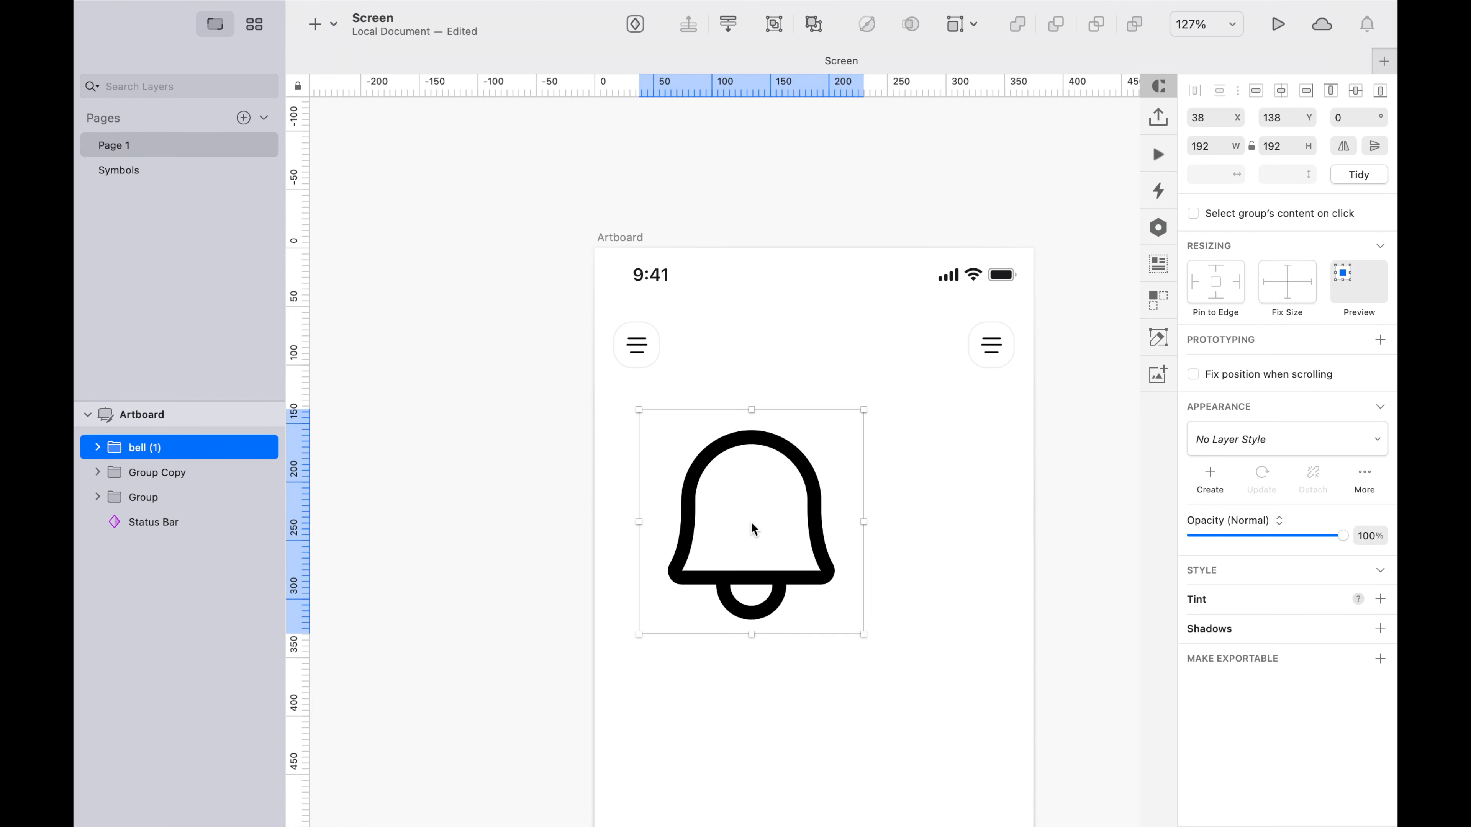
Scale the bell icon proportionally with its strokes to 24 by 24 px
{"action": "key", "text": "super+k"}
{"action": "key", "text": "Tab"}
{"action": "type", "text": "24"}
{"action": "key", "text": "Return"}
{"action": "key", "text": "Return"}
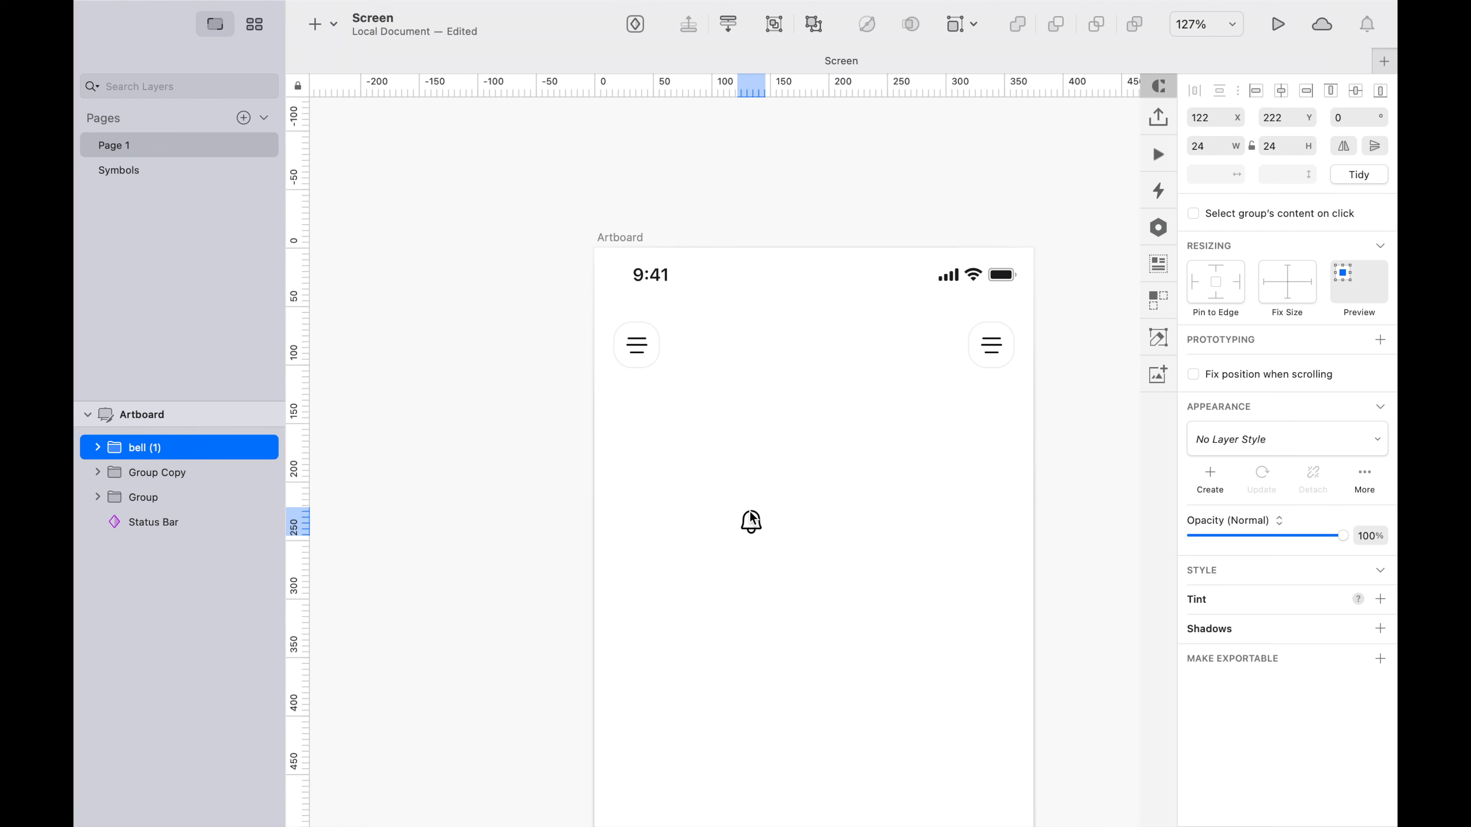
Move the bell icon into the duplicated button group and delete the list icon from that group
{"action": "key", "text": "super+x"}
{"action": "double_click", "coordinate": [992, 340]}
{"action": "scroll", "coordinate": [992, 340], "scroll_direction": "up", "scroll_amount": 5}
{"action": "scroll", "coordinate": [992, 340], "scroll_direction": "right", "scroll_amount": 2}
{"action": "key", "text": "super+v"}
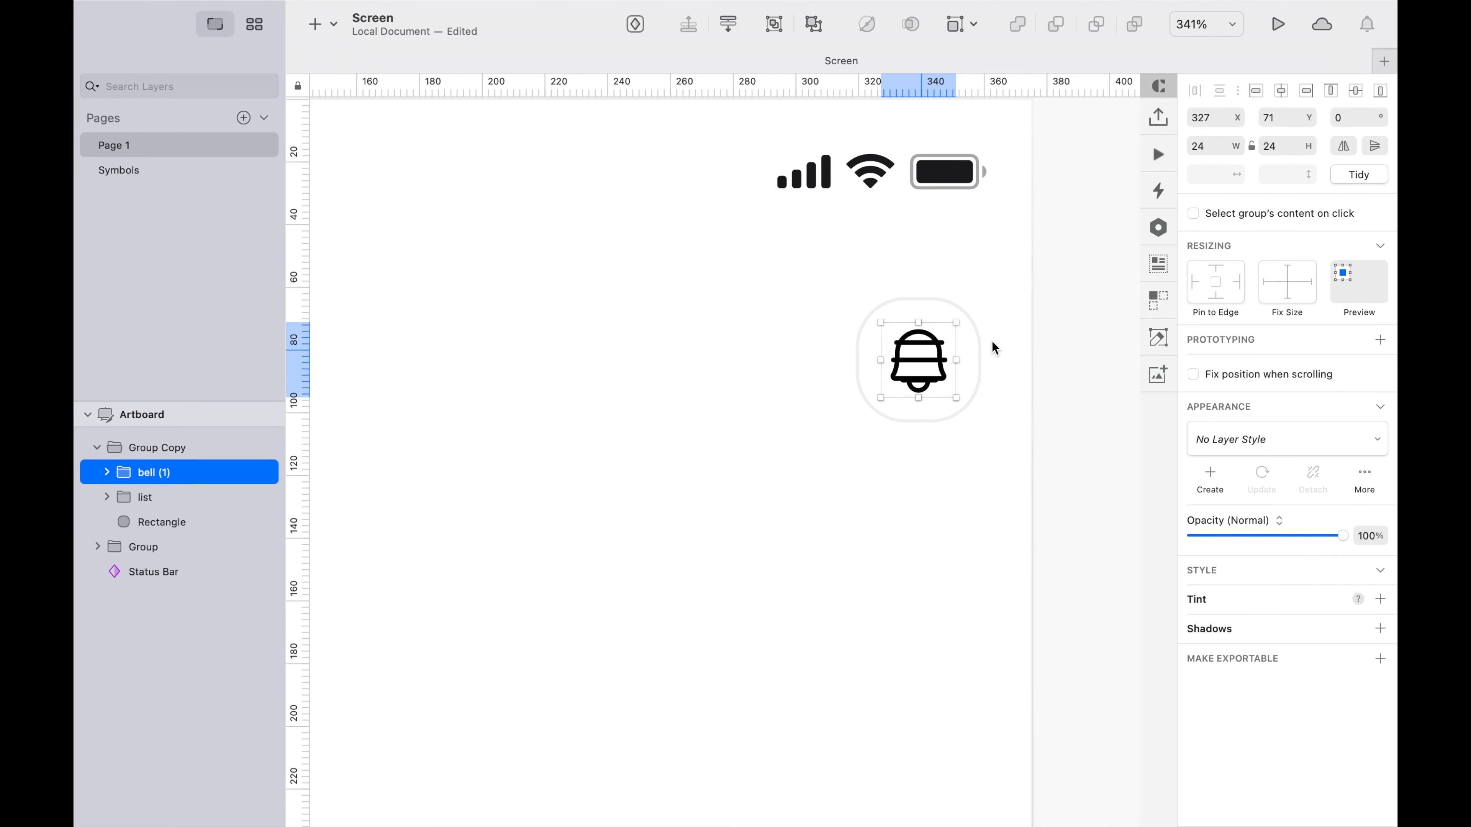
{"action": "left_click", "coordinate": [159, 490]}
{"action": "key", "text": "Delete"}
Rename the bell button's group as "notification"
{"action": "left_click", "coordinate": [266, 450]}
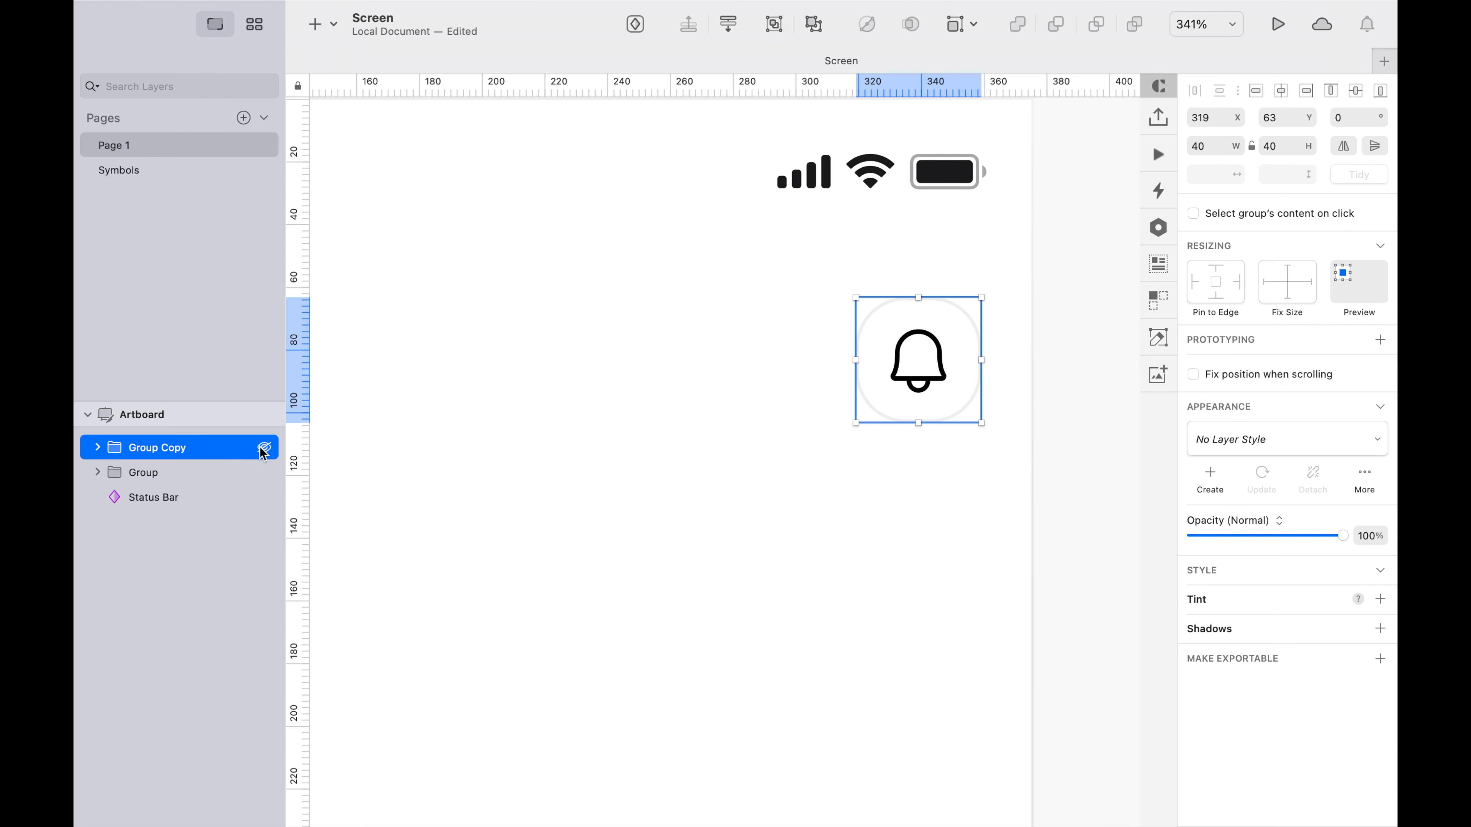
{"action": "double_click", "coordinate": [170, 455]}
{"action": "type", "text": "notification"}
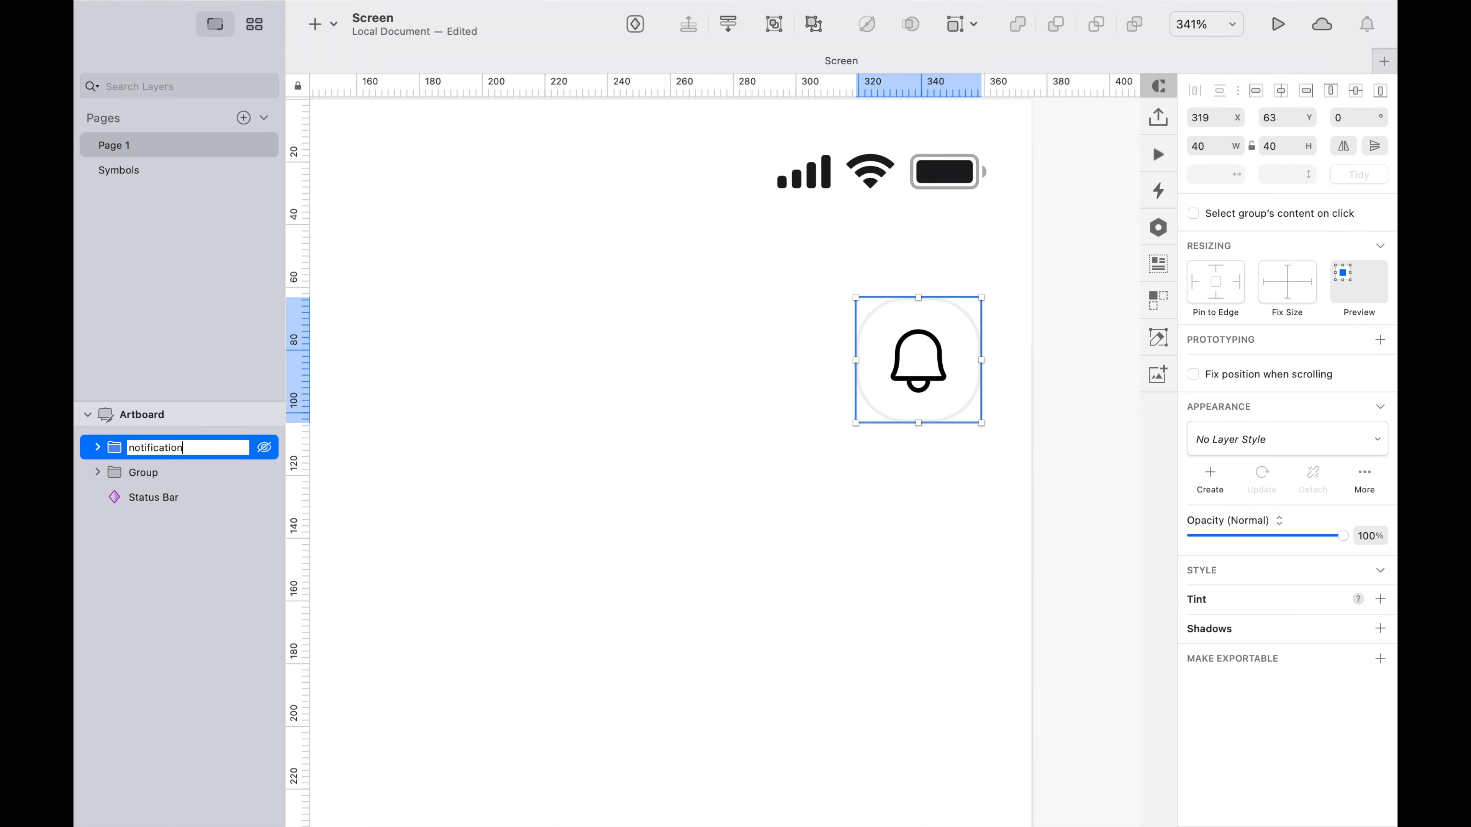
{"action": "key", "text": "Return"}
{"action": "scroll", "coordinate": [937, 382], "scroll_direction": "down", "scroll_amount": 2}
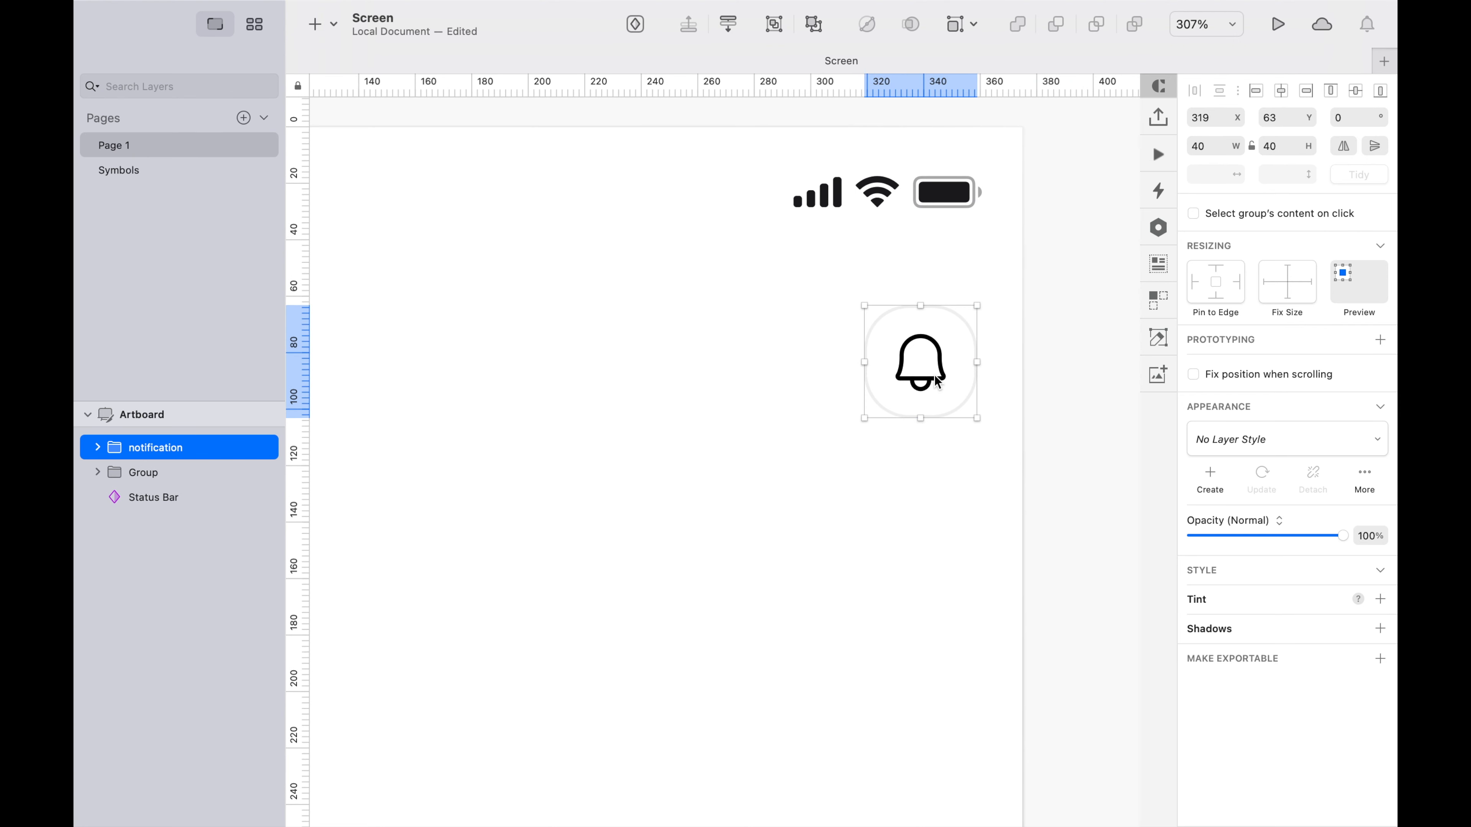
{"action": "scroll", "coordinate": [937, 382], "scroll_direction": "down", "scroll_amount": 3}
{"action": "scroll", "coordinate": [778, 355], "scroll_direction": "left", "scroll_amount": 5}
{"action": "left_click", "coordinate": [524, 352]}
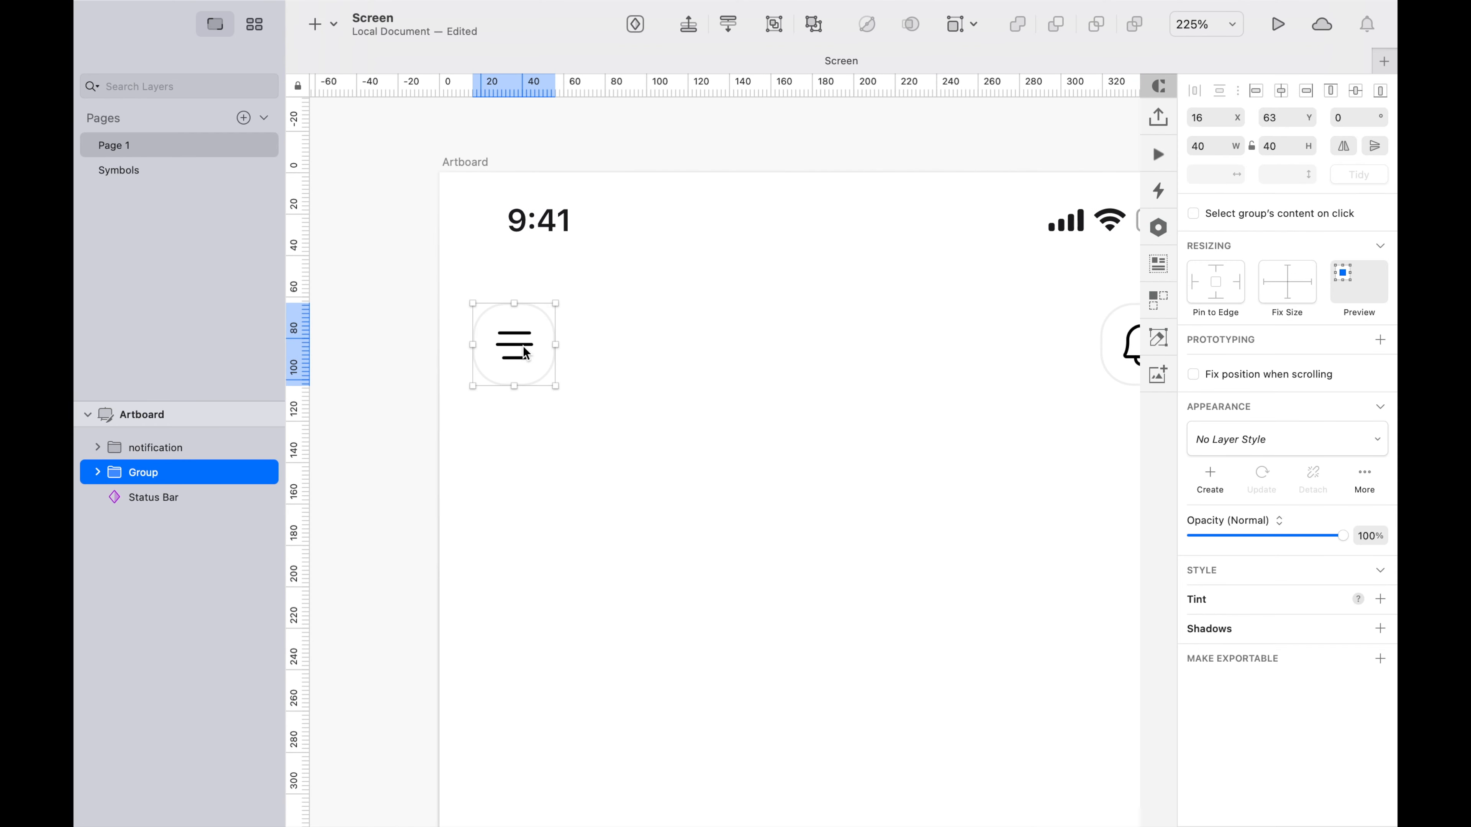
{"action": "scroll", "coordinate": [524, 351], "scroll_direction": "right", "scroll_amount": 4}
{"action": "left_click", "coordinate": [990, 341], "text": "shift"}
{"action": "left_click", "coordinate": [796, 443]}
Draw a circle about 5 px wide over the bell's upper-right shoulder as a notification dot
{"action": "scroll", "coordinate": [796, 443], "scroll_direction": "down", "scroll_amount": 3}
{"action": "scroll", "coordinate": [985, 362], "scroll_direction": "up", "scroll_amount": 8}
{"action": "scroll", "coordinate": [985, 362], "scroll_direction": "down", "scroll_amount": 4}
{"action": "key", "text": "o"}
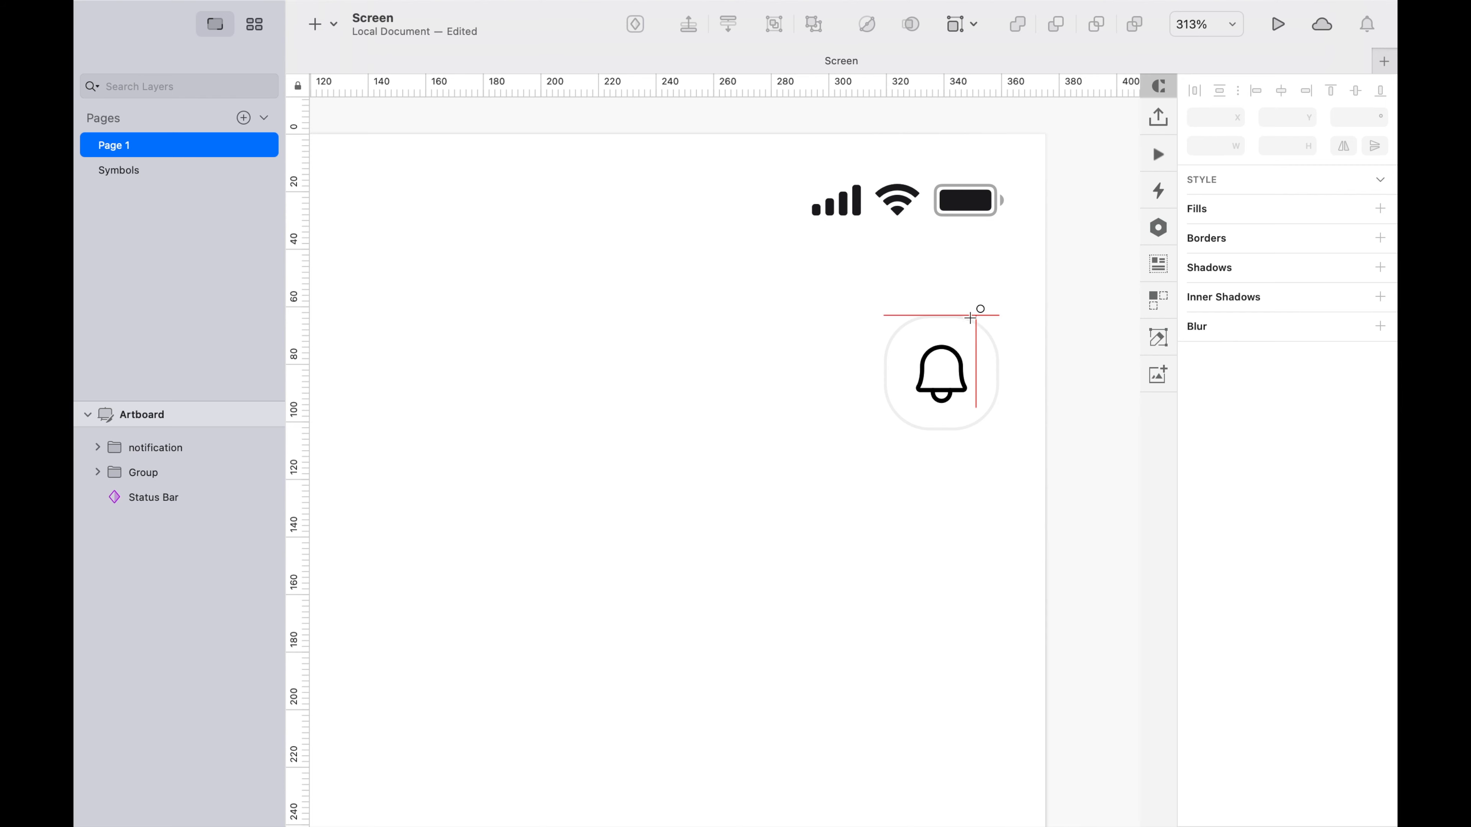
{"action": "scroll", "coordinate": [975, 318], "scroll_direction": "up", "scroll_amount": 4}
{"action": "left_click_drag", "start_coordinate": [939, 356], "coordinate": [964, 381]}
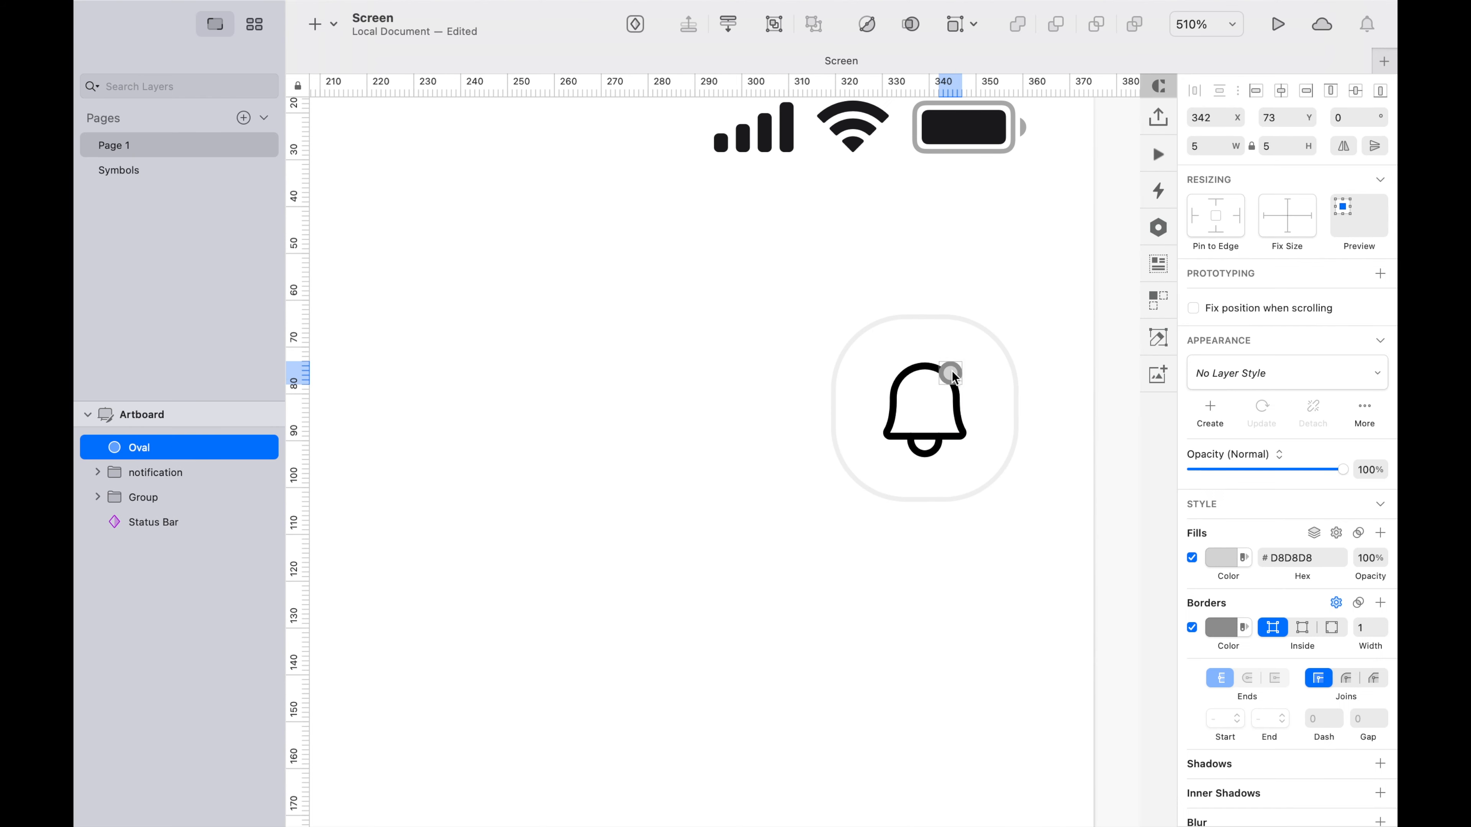
Remove the notification dot's border and set its fill to blue 3994DA
{"action": "left_click", "coordinate": [1193, 626]}
{"action": "left_click", "coordinate": [1225, 558]}
{"action": "left_click_drag", "start_coordinate": [1234, 706], "coordinate": [1293, 711]}
{"action": "left_click_drag", "start_coordinate": [1346, 603], "coordinate": [1331, 583]}
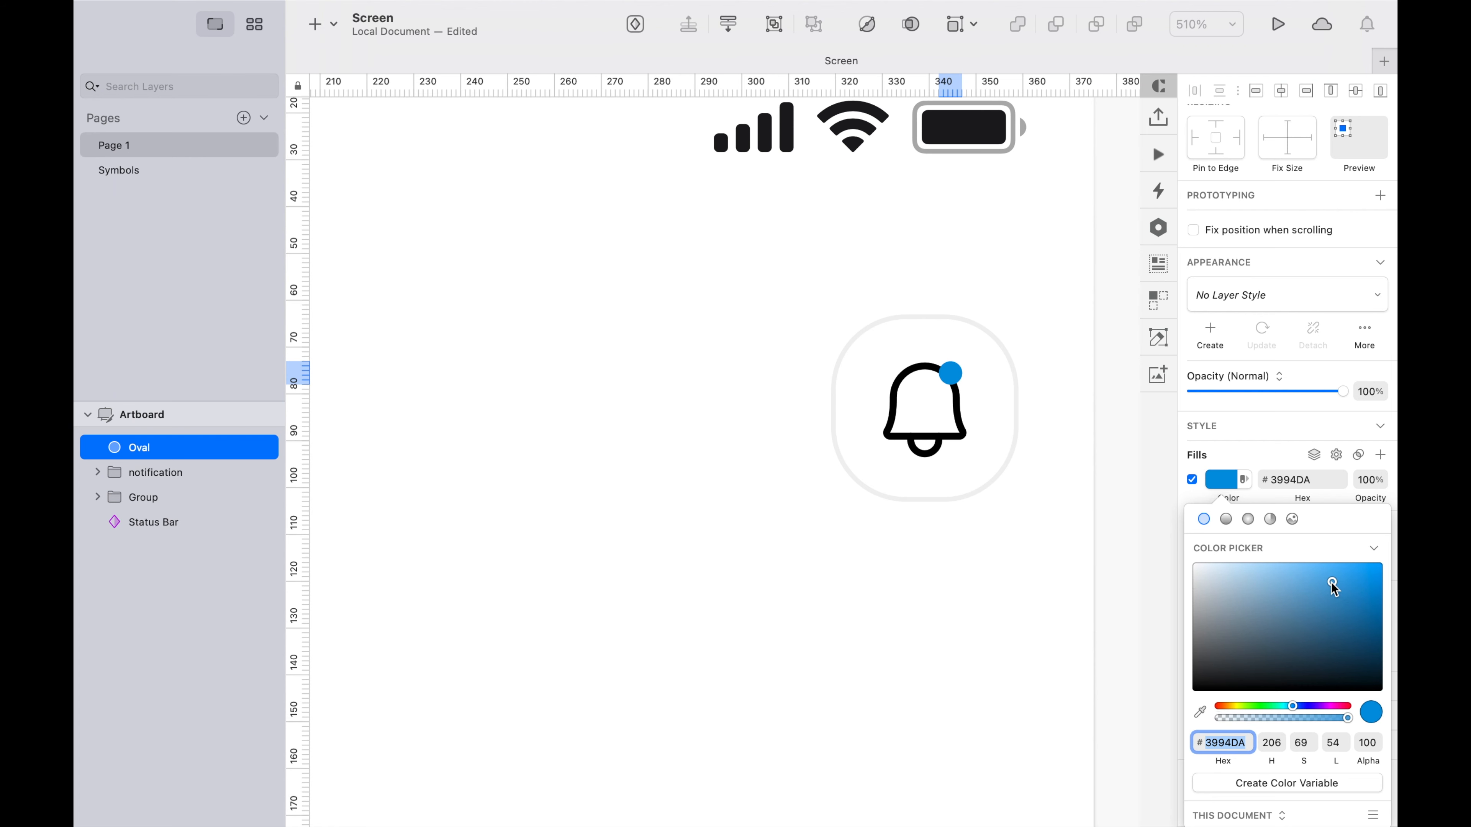
{"action": "mouse_move", "coordinate": [1296, 704]}
{"action": "left_mouse_down"}
{"action": "mouse_move", "coordinate": [1347, 704]}
{"action": "mouse_move", "coordinate": [1285, 704]}
{"action": "mouse_move", "coordinate": [1298, 699]}
{"action": "left_mouse_up"}
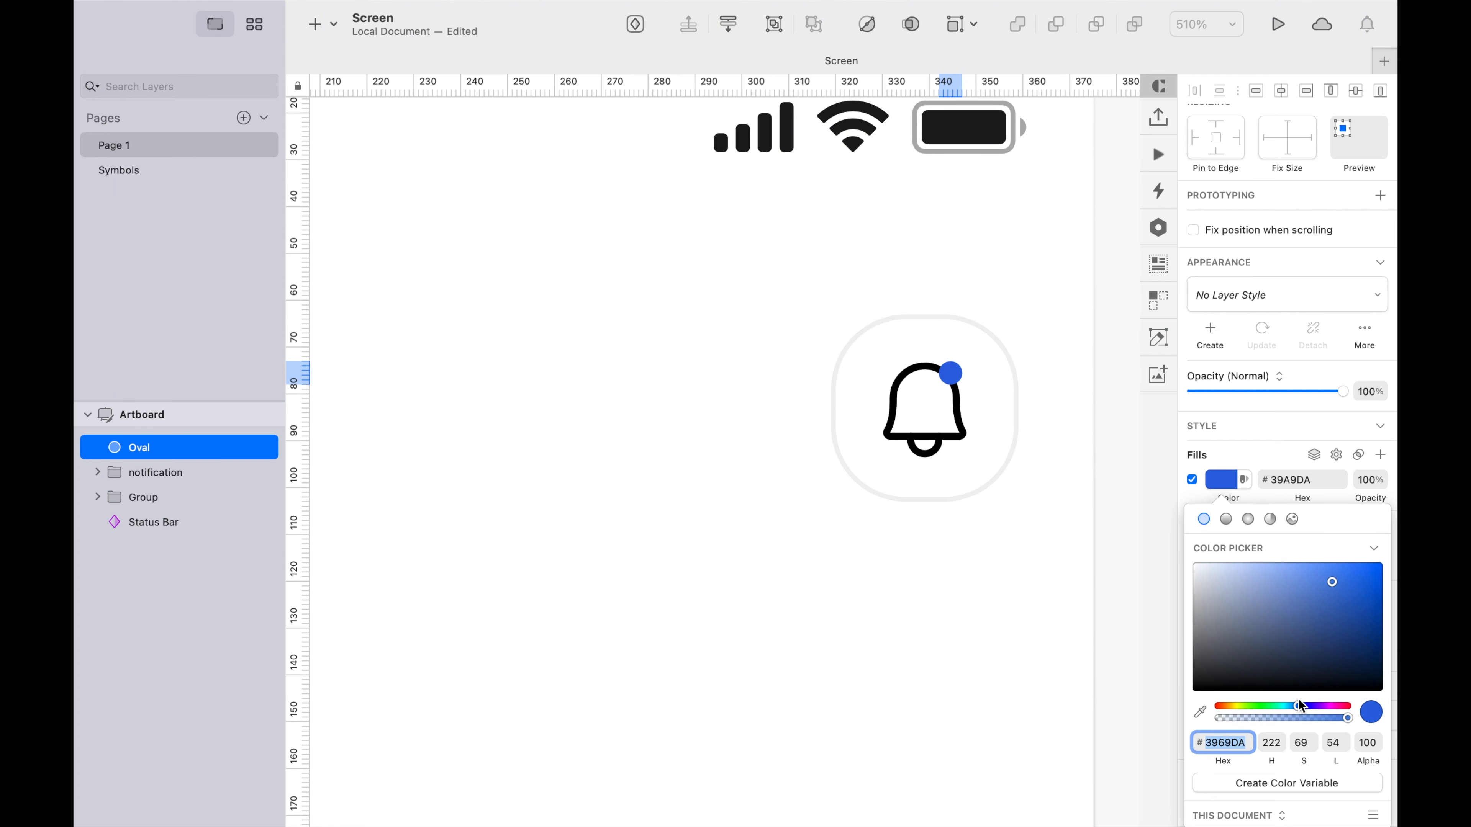
{"action": "scroll", "coordinate": [966, 552], "scroll_direction": "down", "scroll_amount": 5}
{"action": "scroll", "coordinate": [967, 554], "scroll_direction": "down", "scroll_amount": 2}
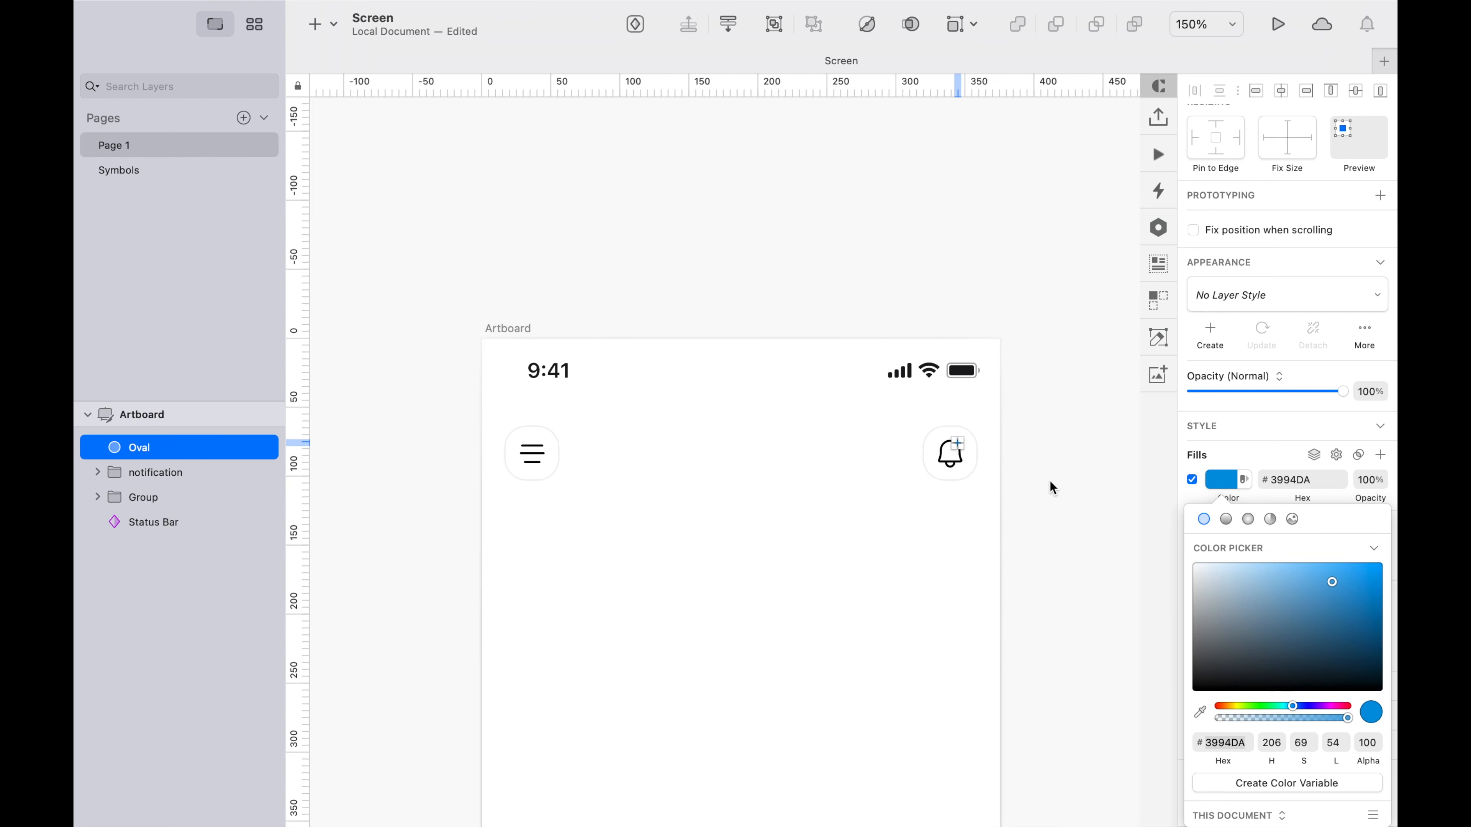
Change the notification dot's fill to red E43333
{"action": "left_click", "coordinate": [1340, 707]}
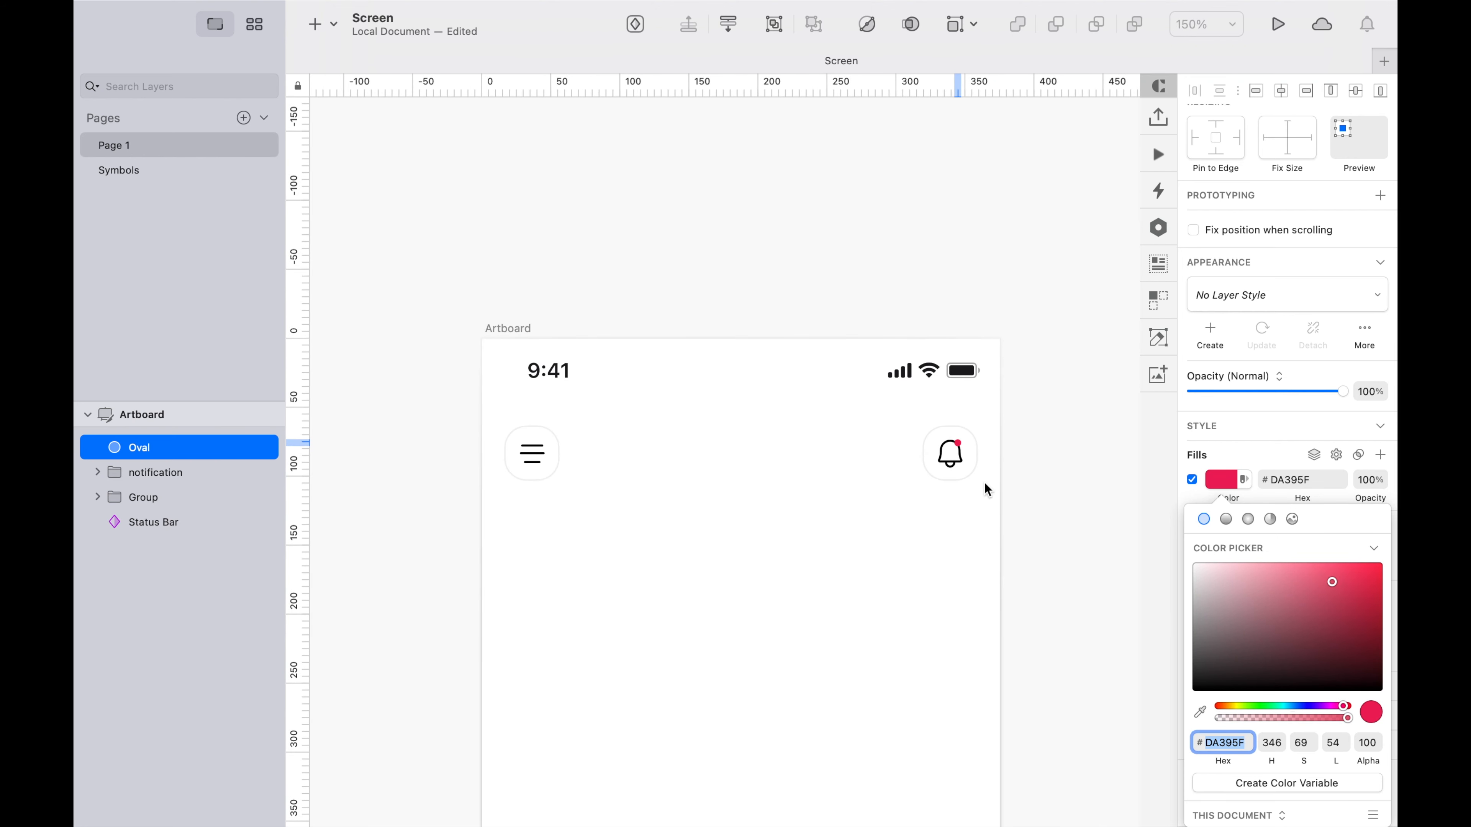
{"action": "scroll", "coordinate": [985, 487], "scroll_direction": "up", "scroll_amount": 5}
{"action": "left_click", "coordinate": [1346, 706]}
{"action": "left_click", "coordinate": [1340, 573]}
{"action": "scroll", "coordinate": [985, 452], "scroll_direction": "down", "scroll_amount": 9}
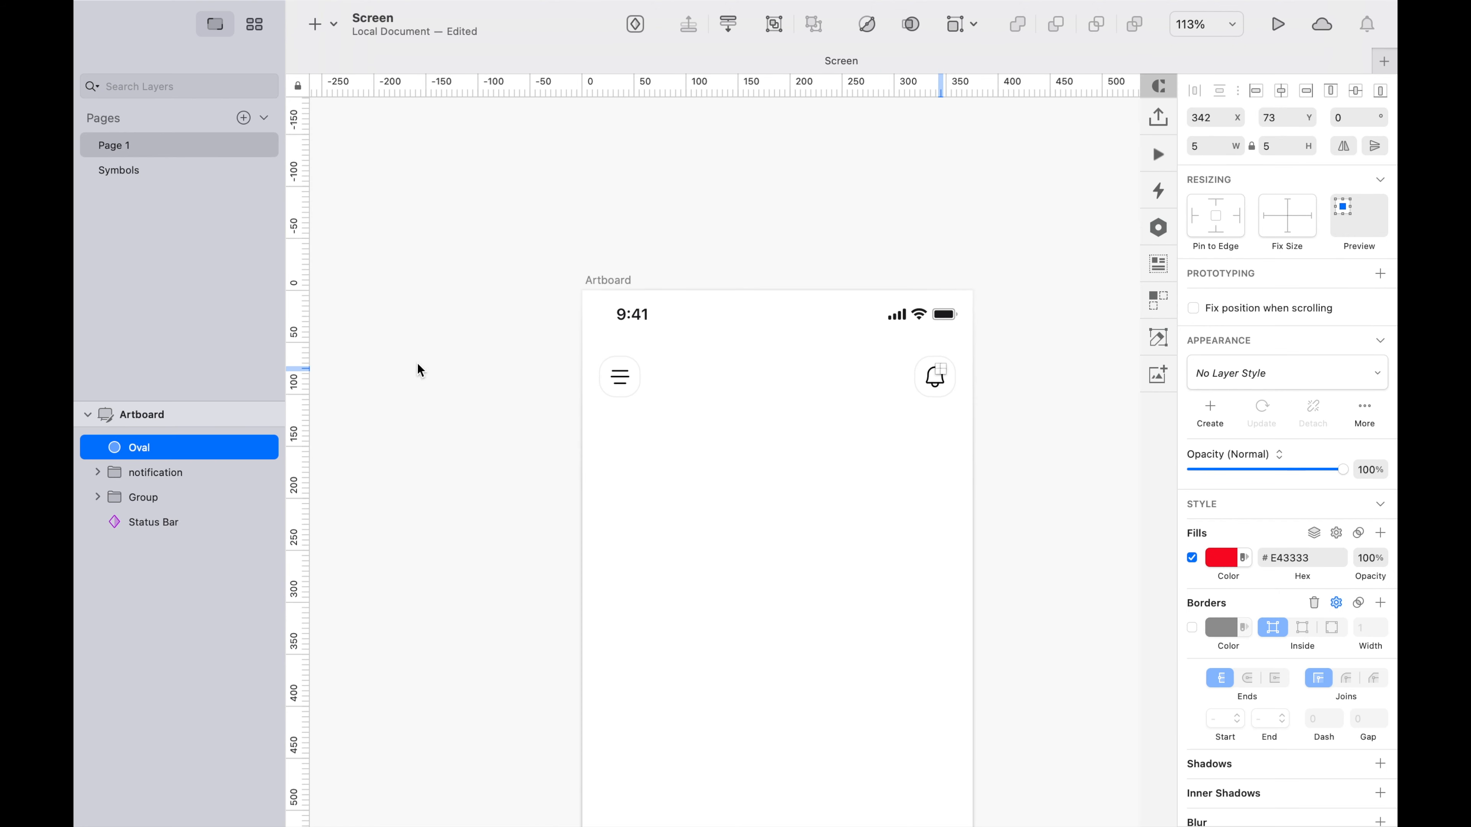
{"action": "left_click", "coordinate": [420, 370]}
Add the two-line headline text "Discover the" / "beauty of world !" below the menu button
{"action": "scroll", "coordinate": [575, 446], "scroll_direction": "down", "scroll_amount": 3}
{"action": "key", "text": "t"}
{"action": "left_click", "coordinate": [591, 336]}
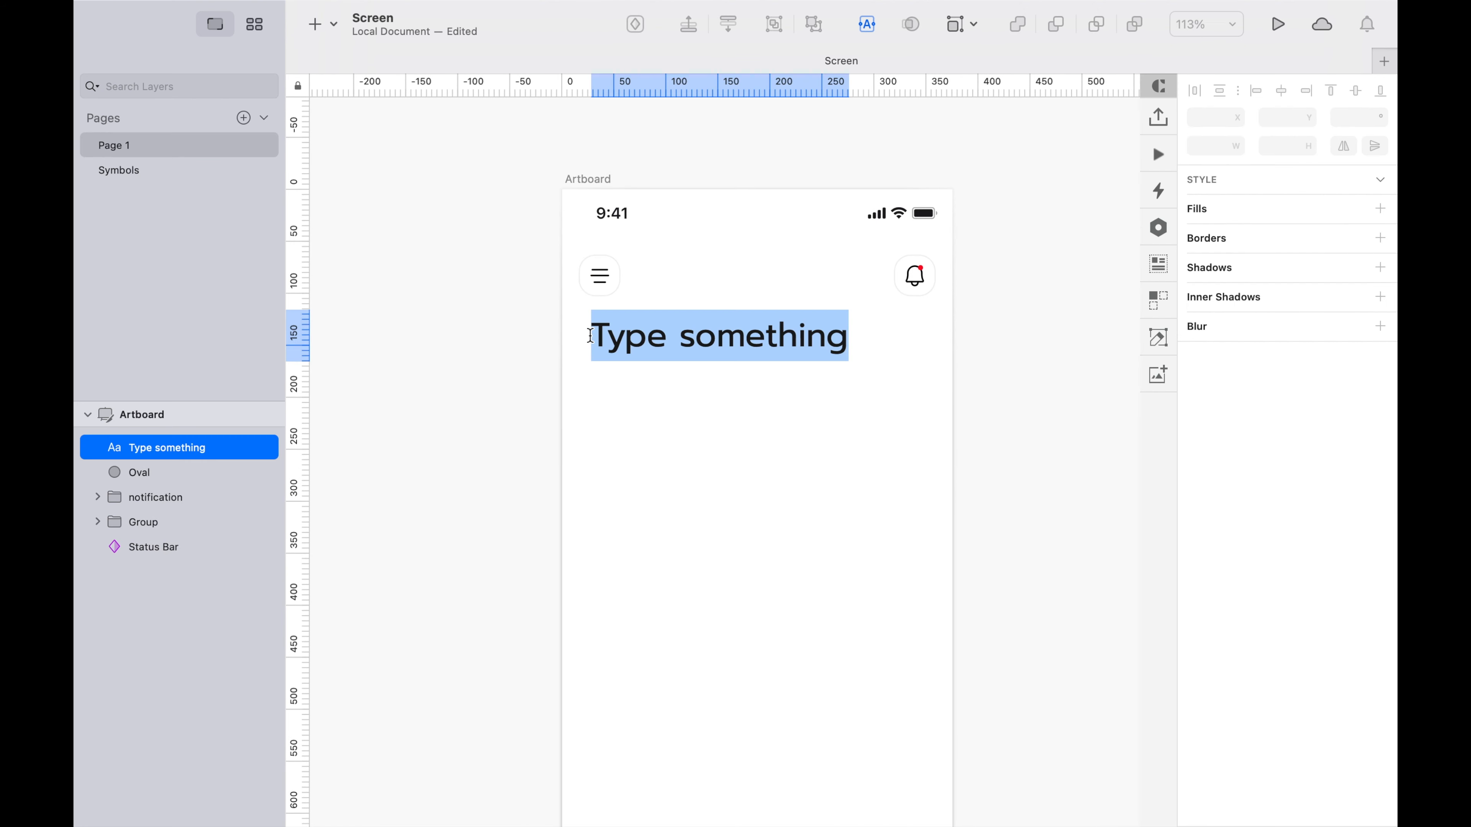
{"action": "type", "text": "Discover the"}
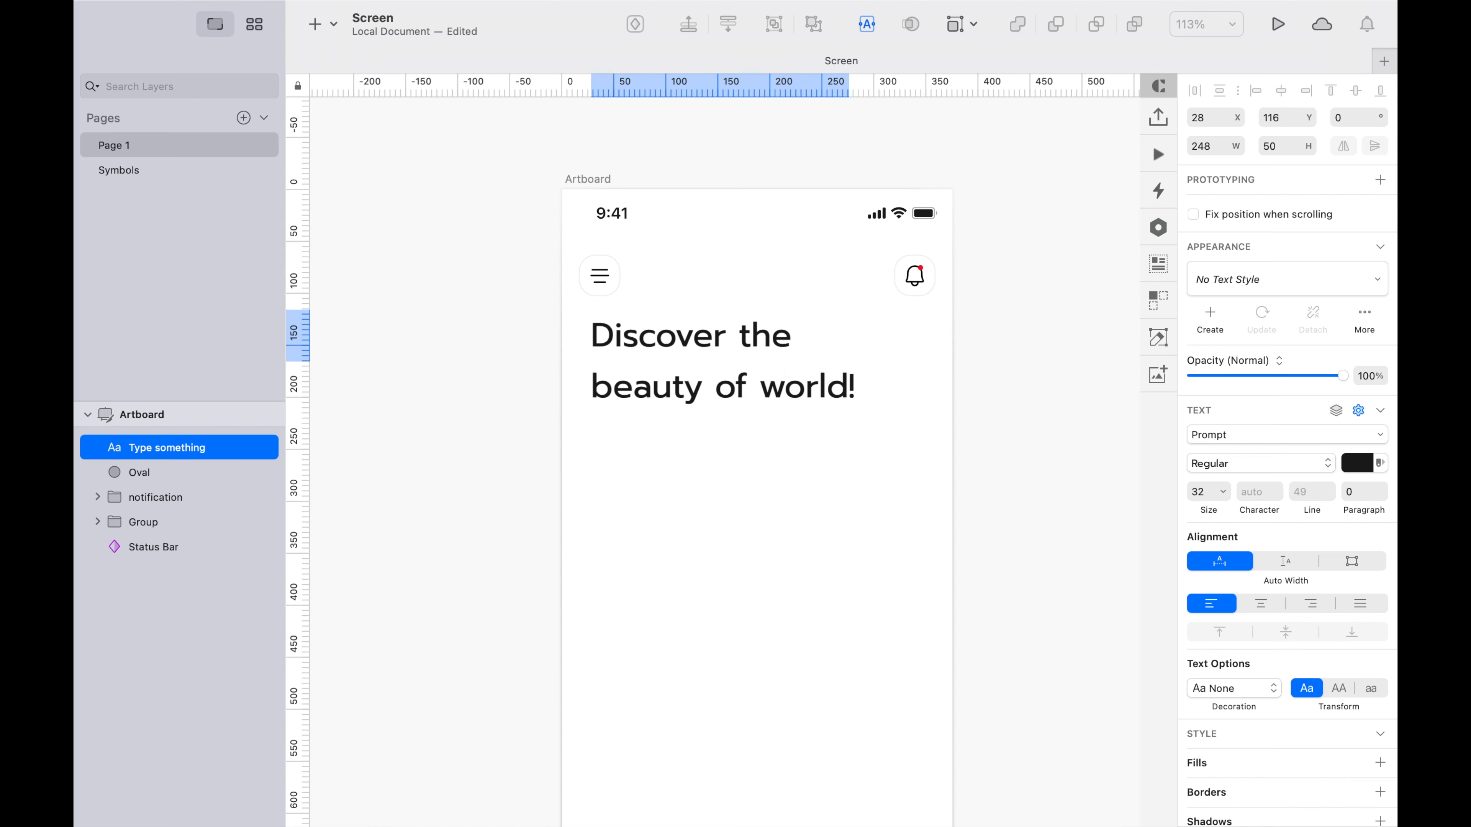
{"action": "key", "text": "Escape"}
Make the headline's second line, "beauty of world !", bold
{"action": "double_click", "coordinate": [700, 364]}
{"action": "left_click_drag", "start_coordinate": [591, 384], "coordinate": [1313, 544]}
{"action": "left_click", "coordinate": [1233, 463]}
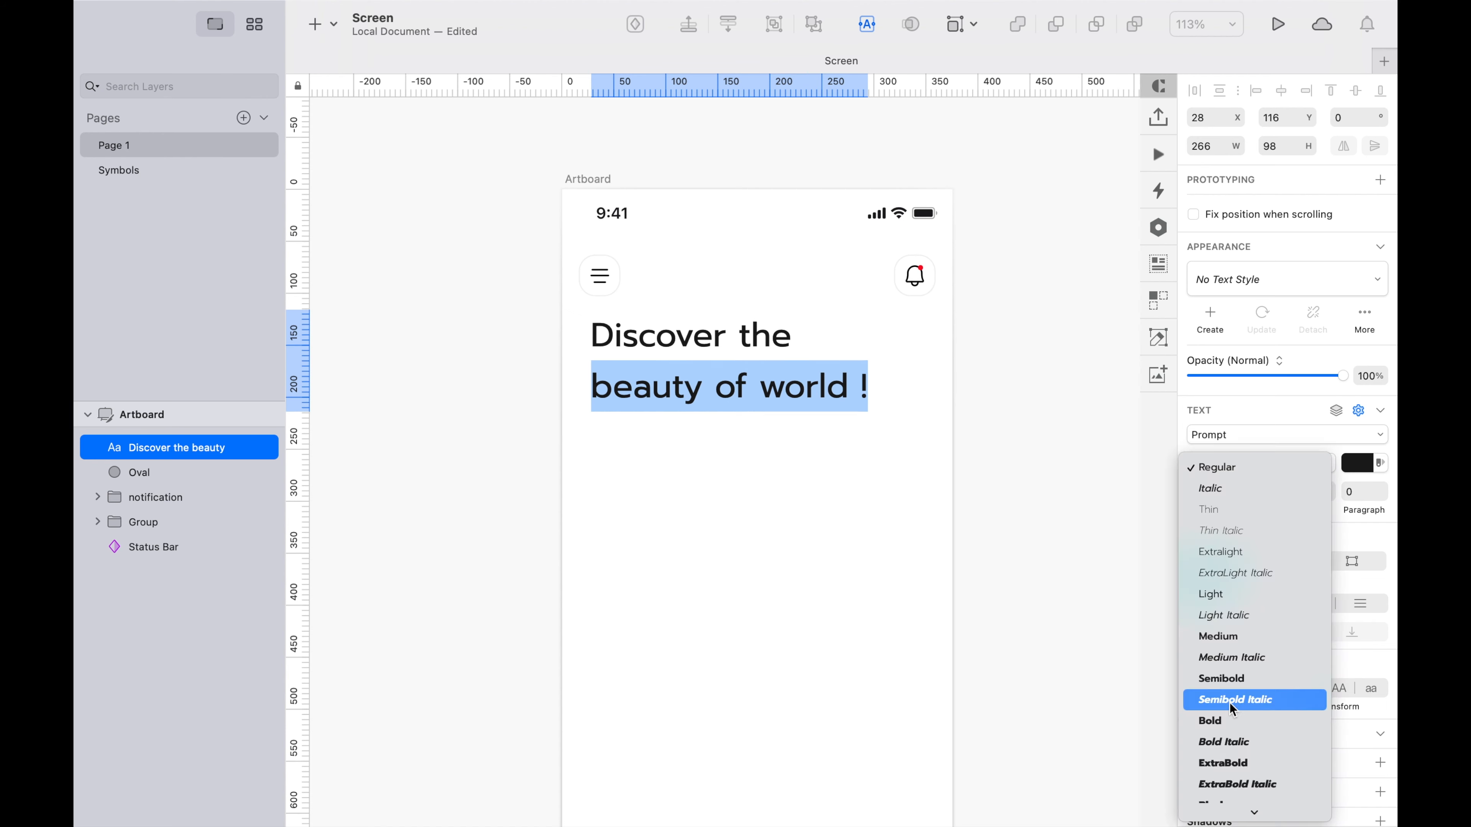
{"action": "left_click", "coordinate": [1233, 696]}
{"action": "left_click", "coordinate": [1239, 463]}
{"action": "left_click", "coordinate": [1227, 488]}
Set the headline's first line, "Discover the", to the Light weight
{"action": "left_click_drag", "start_coordinate": [592, 341], "coordinate": [801, 338]}
{"action": "left_click", "coordinate": [1203, 465]}
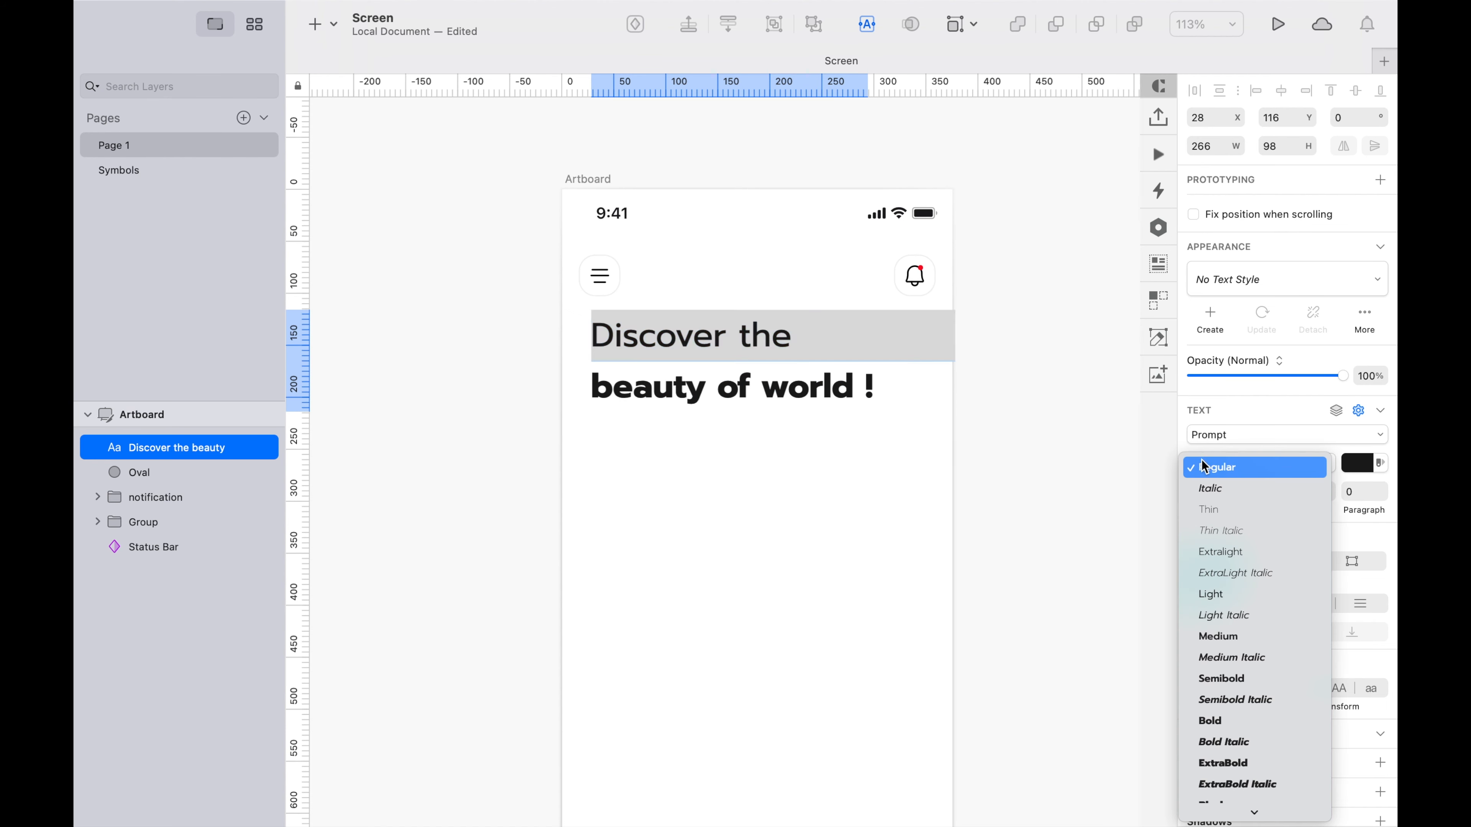
{"action": "left_click", "coordinate": [1214, 597]}
Set the line height of the whole headline to 41
{"action": "left_click_drag", "start_coordinate": [593, 384], "coordinate": [913, 376]}
{"action": "key", "text": "super+a"}
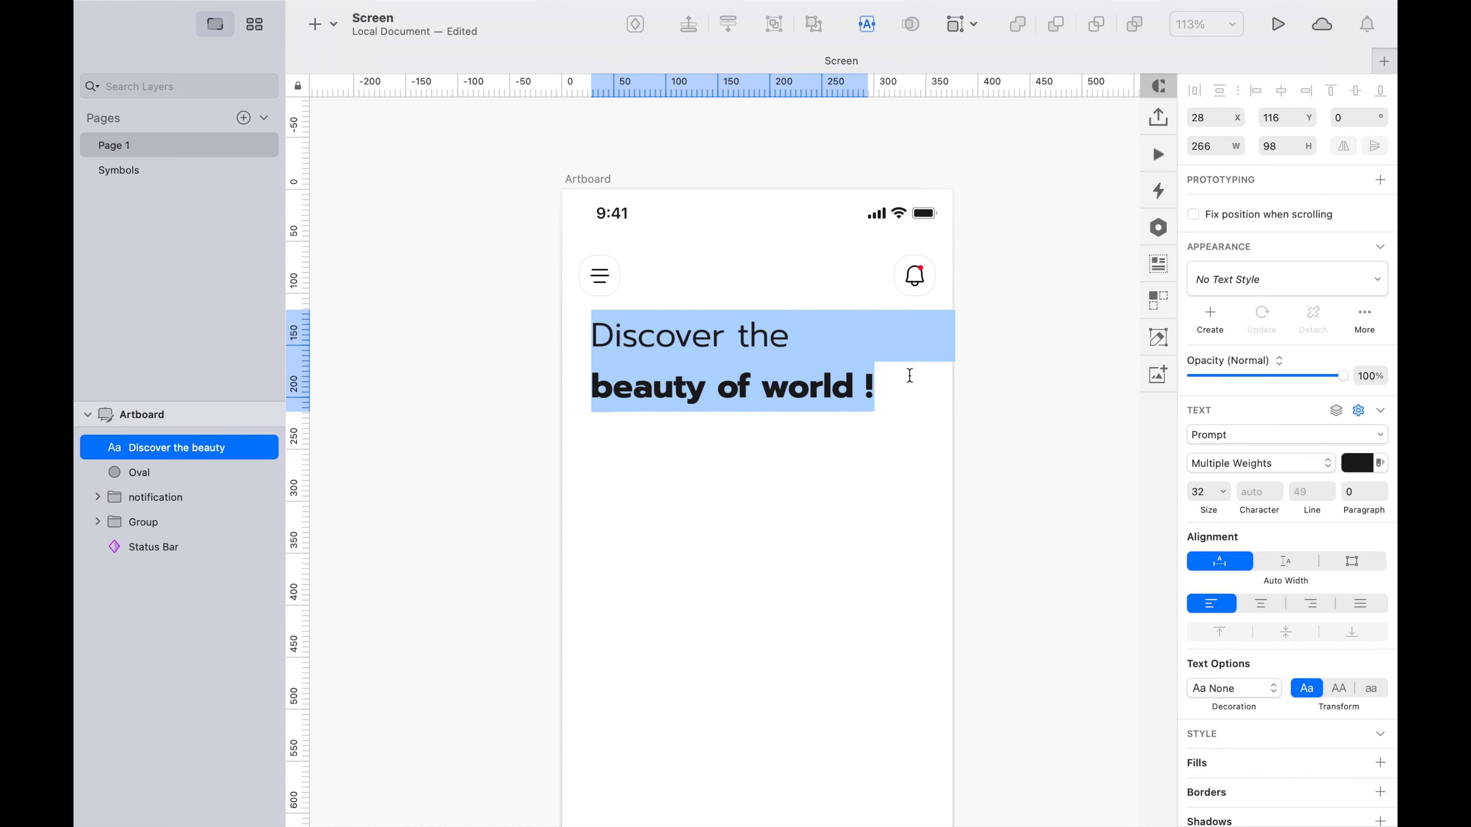
{"action": "left_click", "coordinate": [1309, 492]}
{"action": "type", "text": "41"}
{"action": "key", "text": "Return"}
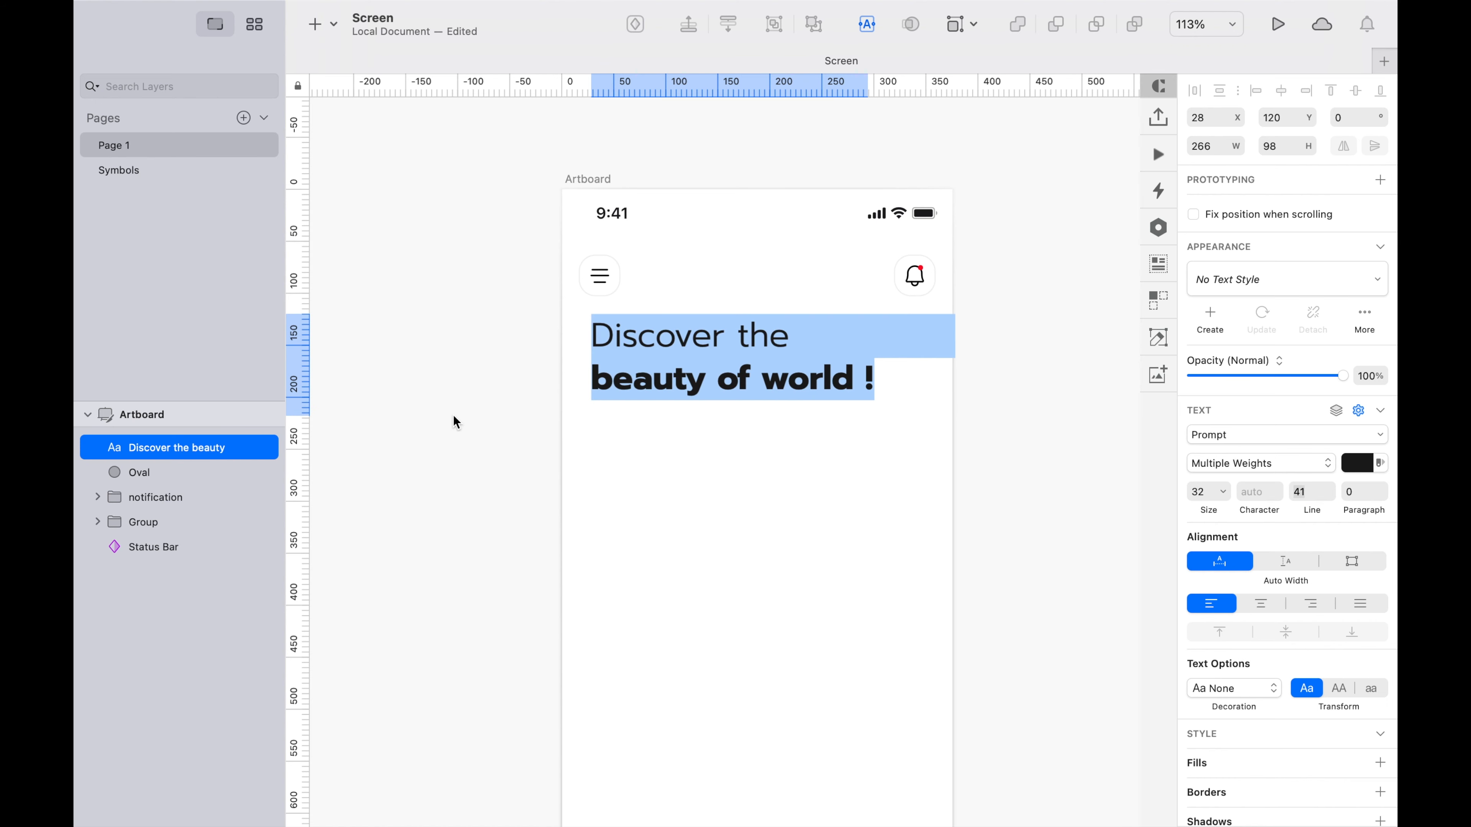
Move the headline to X 16, Y 119 so it lines up with the menu button's left edge
{"action": "left_click", "coordinate": [829, 452]}
{"action": "left_click_drag", "start_coordinate": [714, 369], "coordinate": [701, 369]}
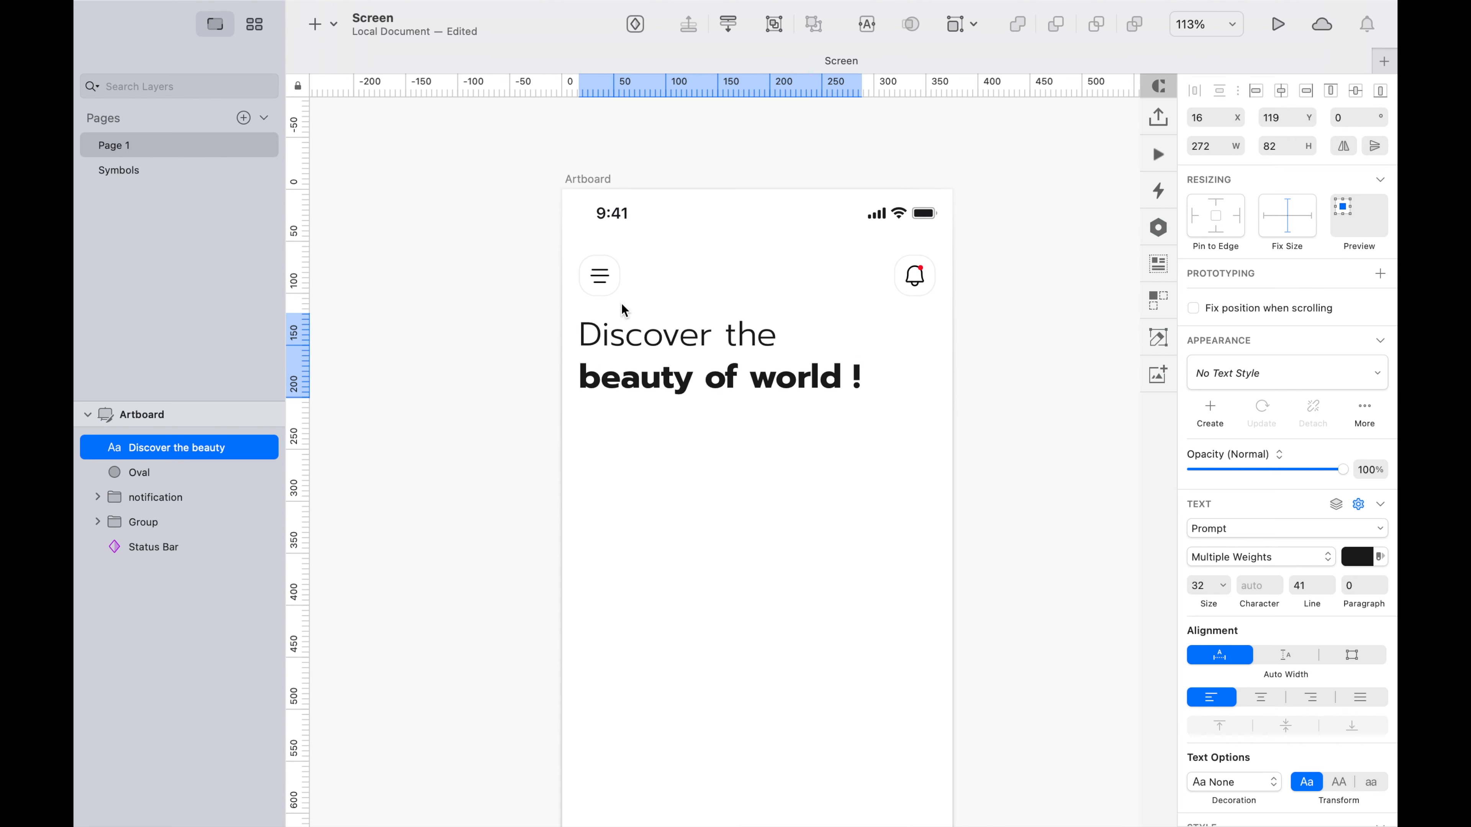
{"action": "left_click", "coordinate": [780, 525]}
Draw a borderless rectangle about 343 by 53 px under the headline and place it 24 px below the text
{"action": "scroll", "coordinate": [780, 525], "scroll_direction": "down", "scroll_amount": 2}
{"action": "scroll", "coordinate": [775, 412], "scroll_direction": "up", "scroll_amount": 2}
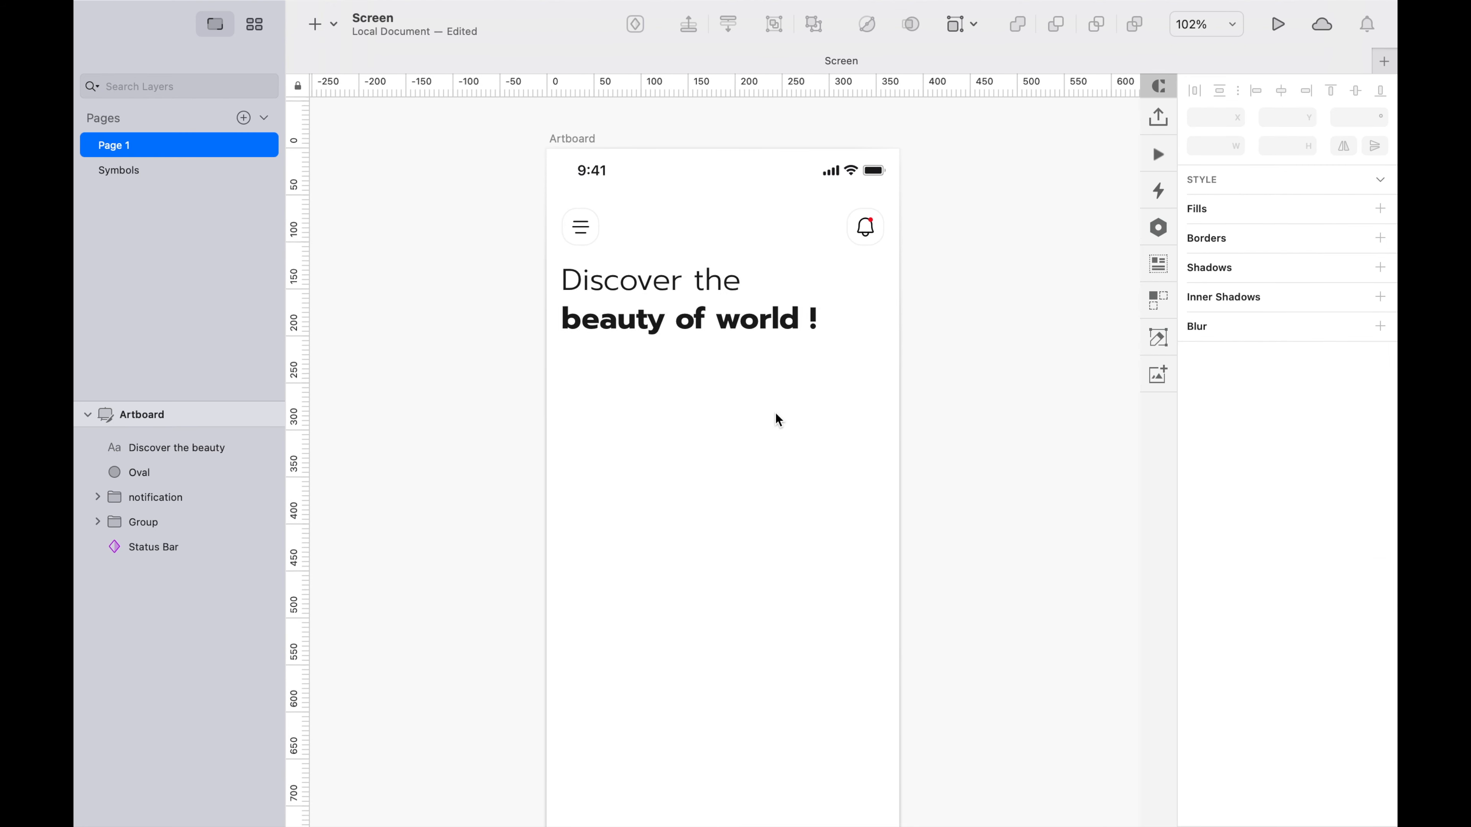
{"action": "key", "text": "r"}
{"action": "left_click_drag", "start_coordinate": [564, 345], "coordinate": [887, 395]}
{"action": "left_click", "coordinate": [1193, 677]}
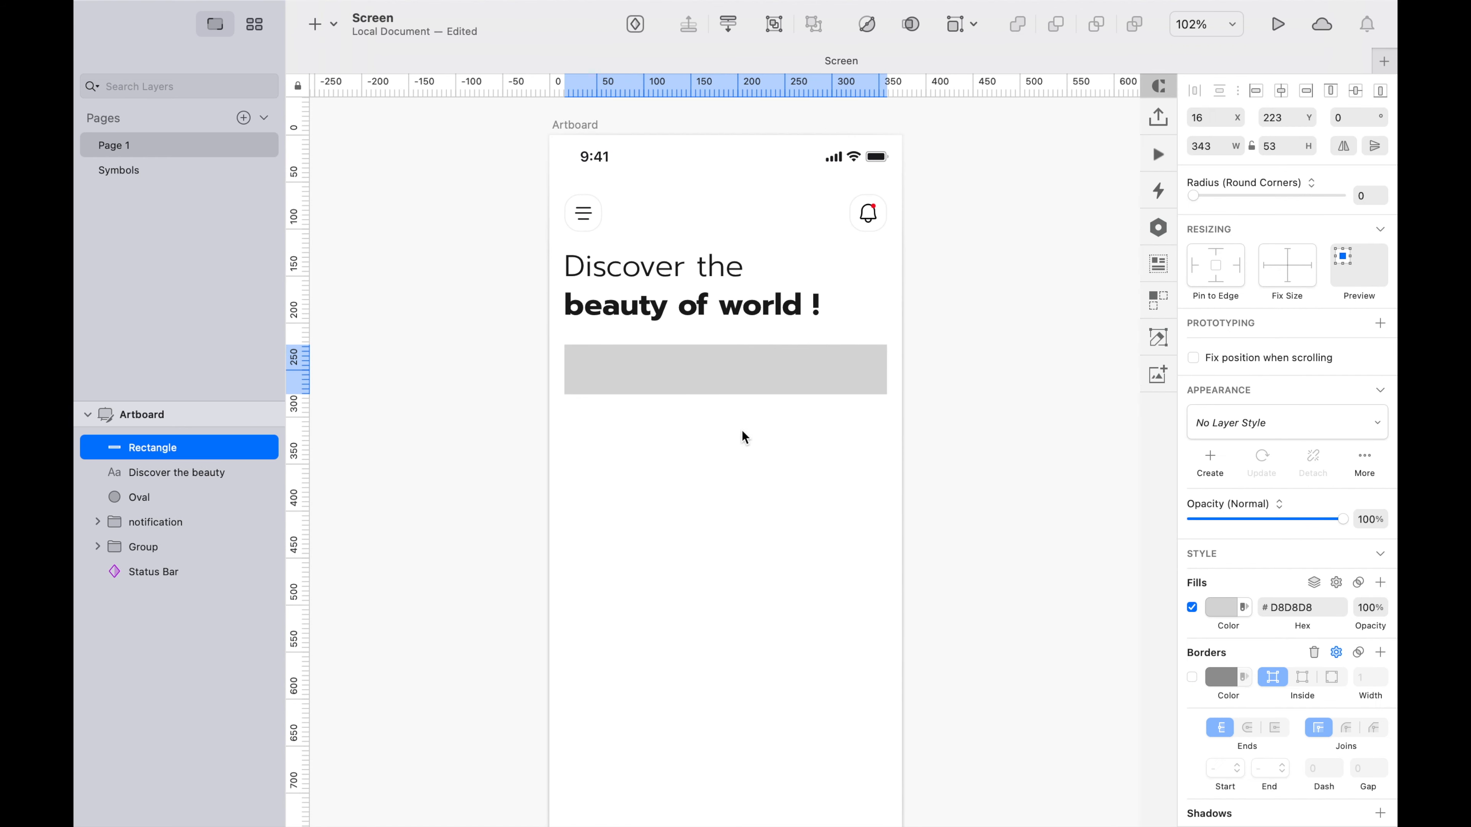
{"action": "key", "text": "Down"}
{"action": "key", "text": "Down"}
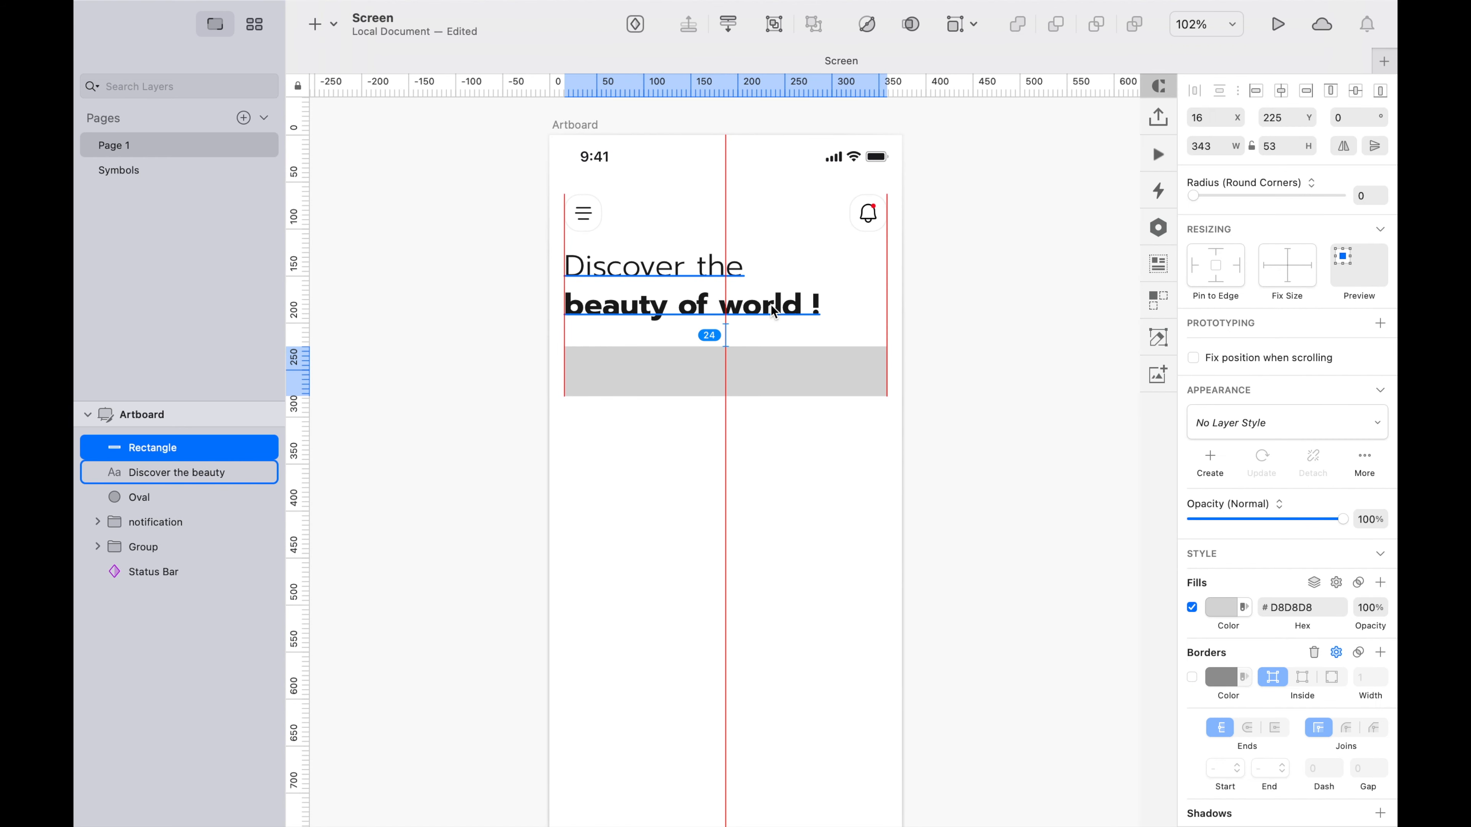
Give the rectangle below the headline a corner radius of 12 and a fill of F1F1F1
{"action": "left_click", "coordinate": [1362, 198]}
{"action": "type", "text": "1"}
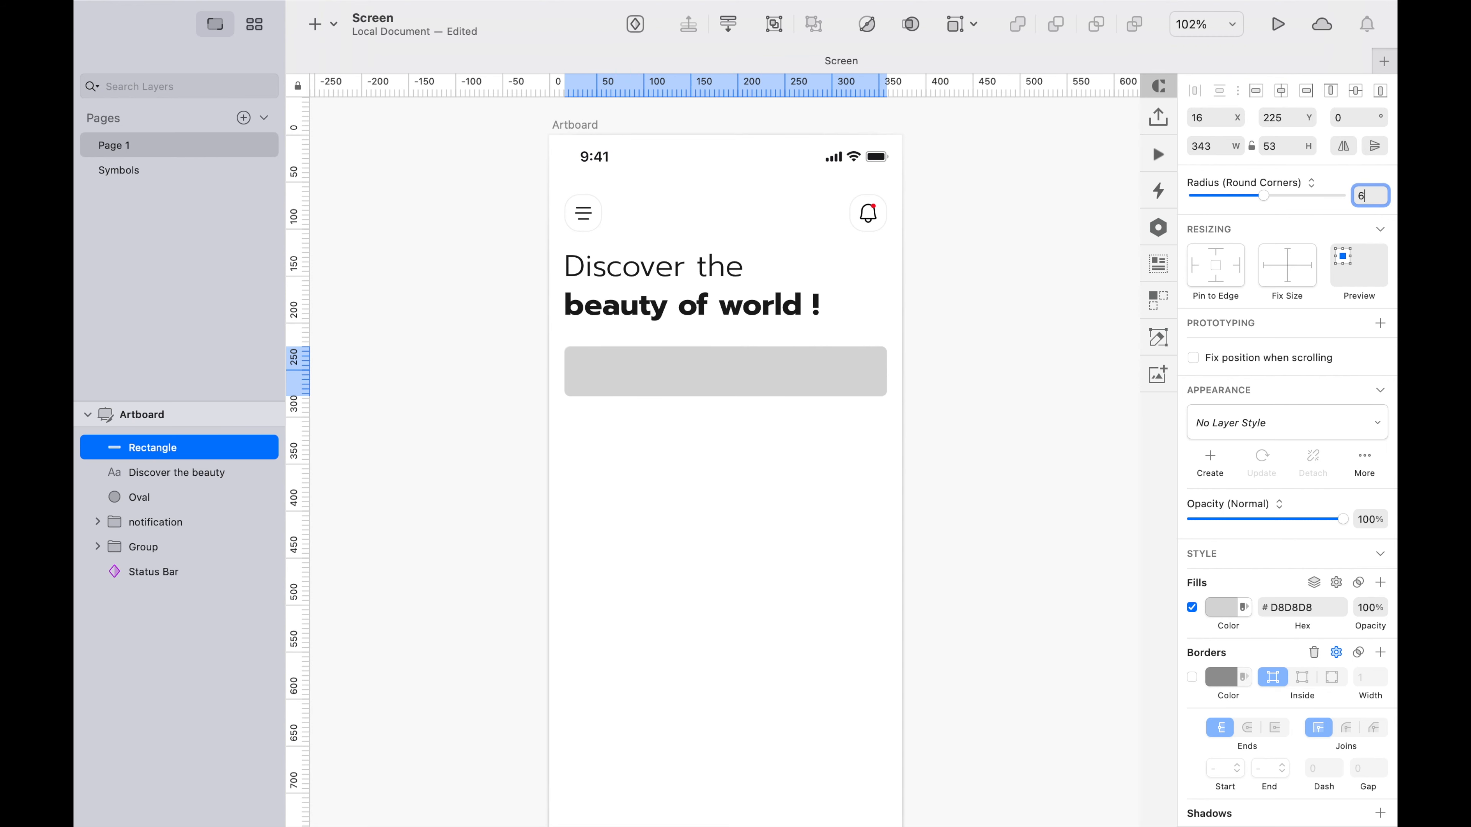
{"action": "left_click", "coordinate": [1005, 336]}
{"action": "left_click", "coordinate": [745, 379]}
{"action": "left_click", "coordinate": [1282, 608]}
{"action": "type", "text": "f1f1f1"}
{"action": "key", "text": "Return"}
{"action": "left_click", "coordinate": [998, 449]}
{"action": "left_click", "coordinate": [809, 387]}
{"action": "left_click", "coordinate": [602, 219]}
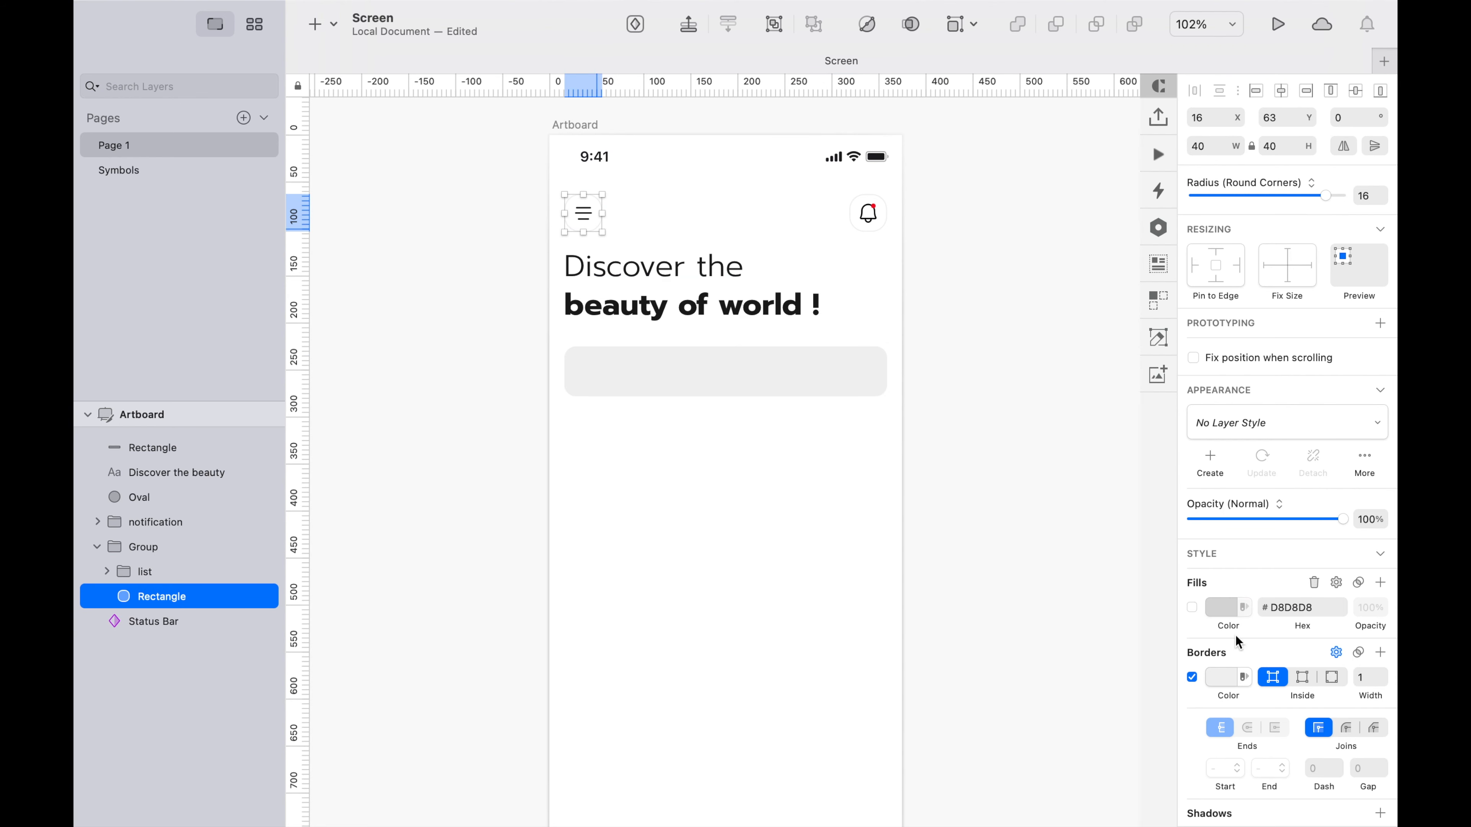
{"action": "left_click", "coordinate": [1228, 677]}
{"action": "left_click", "coordinate": [1033, 509]}
Switch to the browser, search Phosphor Icons for "search" and download the magnifying-glass icon as SVG
{"action": "key", "text": "super+Tab"}
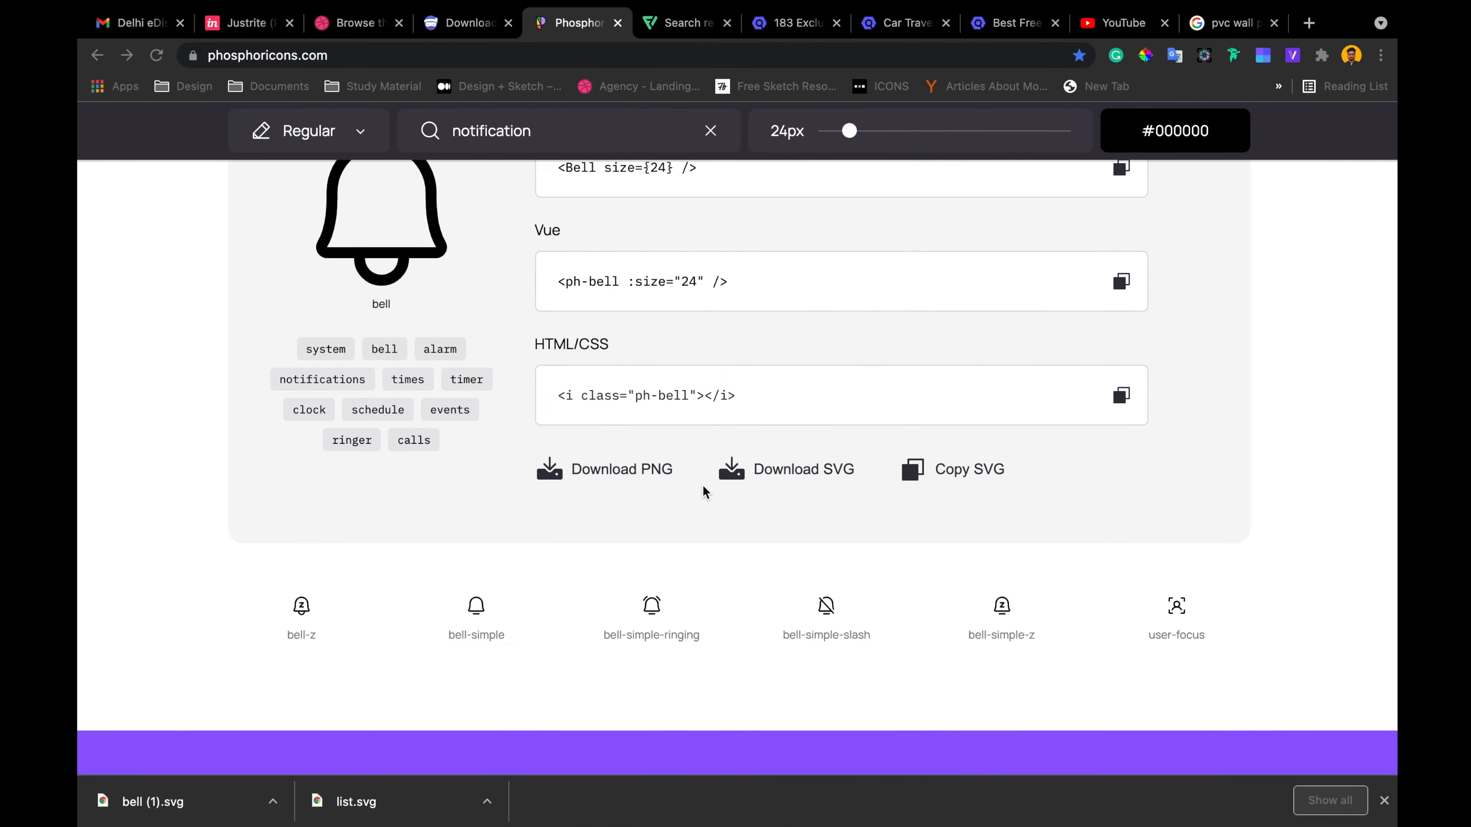
{"action": "type", "text": "search"}
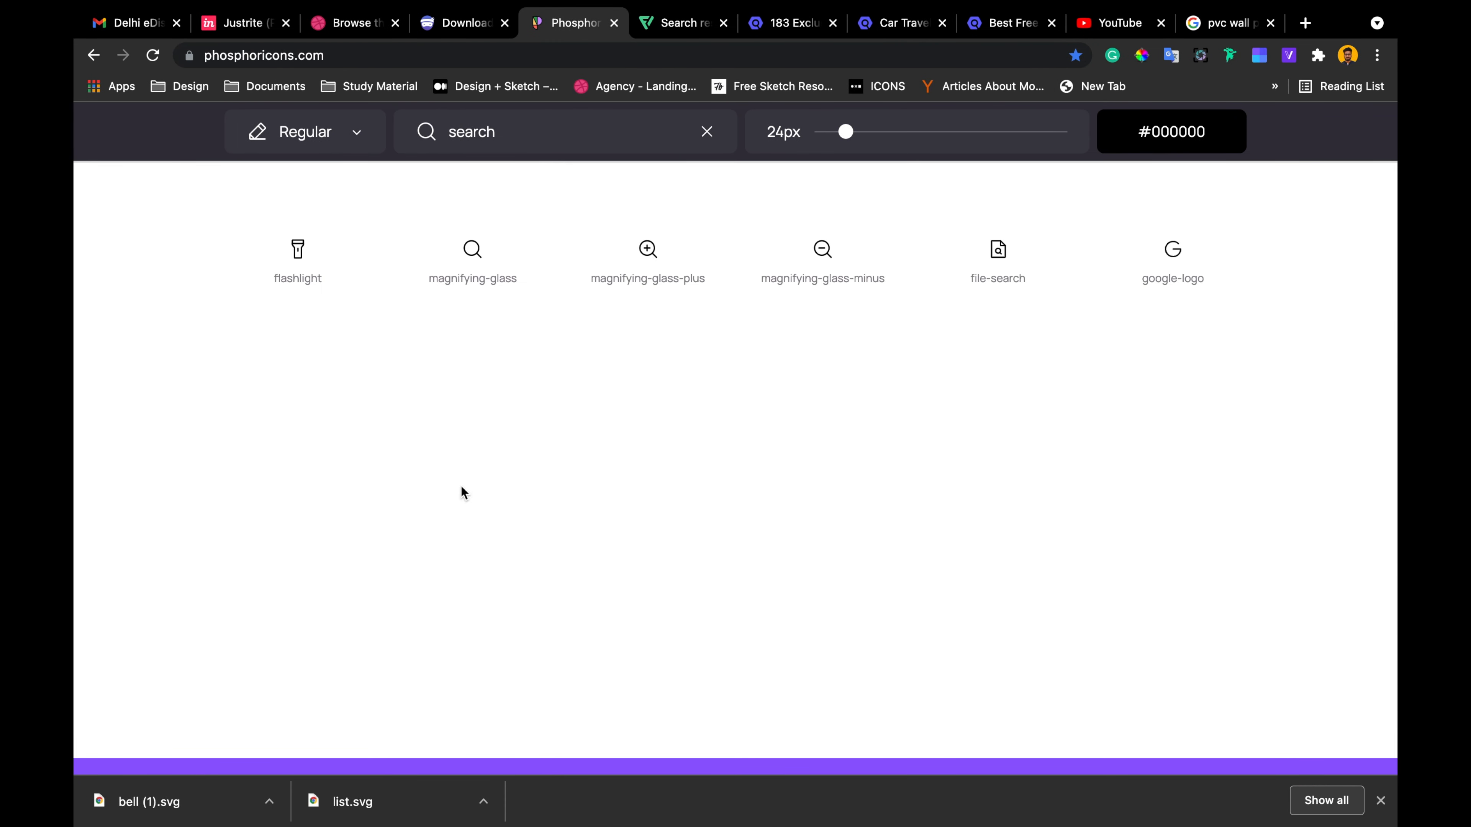
{"action": "left_click", "coordinate": [472, 250]}
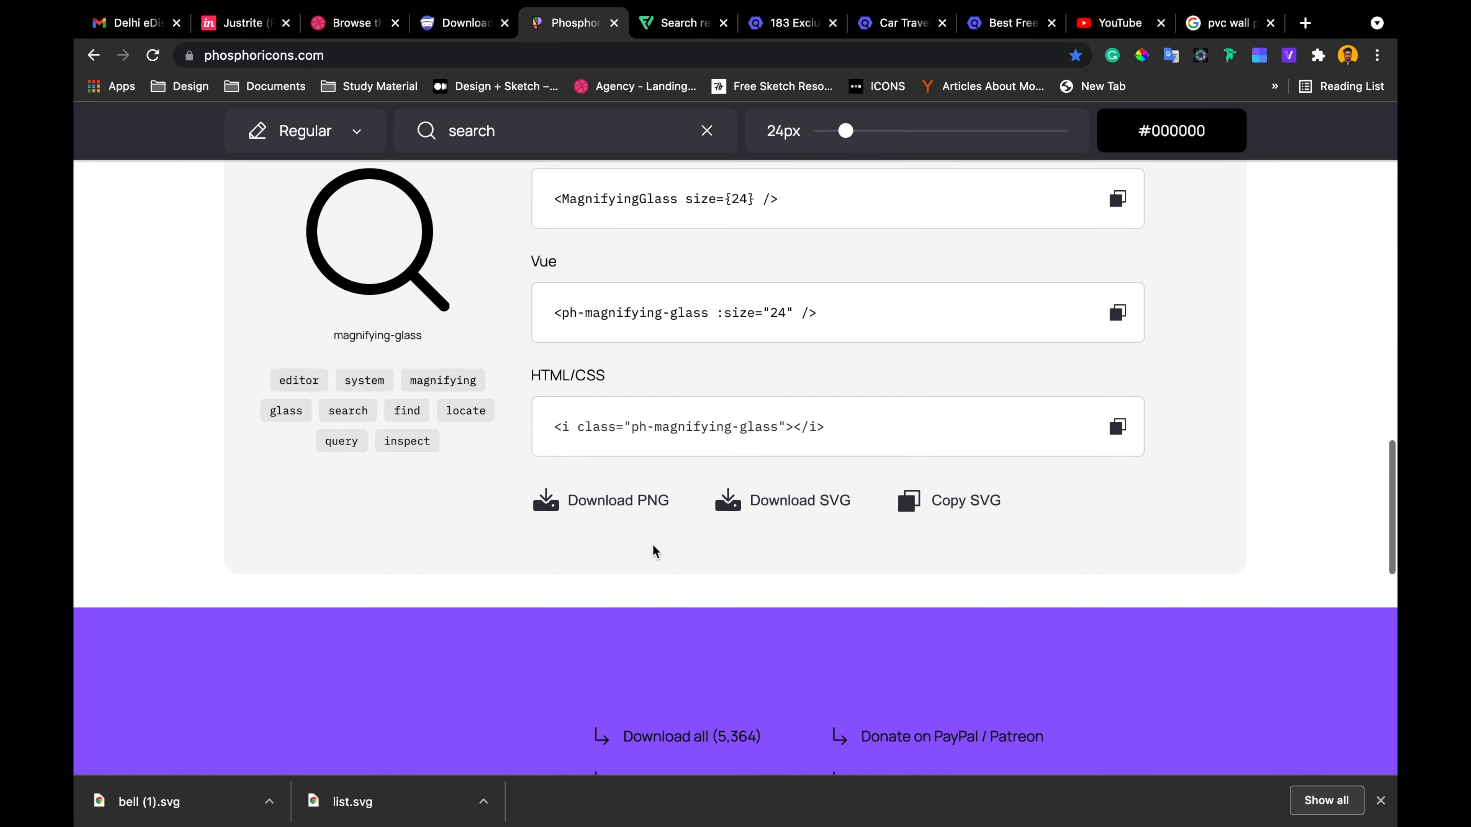
{"action": "left_click", "coordinate": [771, 496]}
Back in Sketch, place the downloaded magnifying-glass icon, scaled to 24 px, inside the left end of the grey bar
{"action": "key", "text": "super+Tab"}
{"action": "mouse_move", "coordinate": [183, 811]}
{"action": "left_mouse_down"}
{"action": "mouse_move", "coordinate": [633, 450]}
{"action": "mouse_move", "coordinate": [680, 532]}
{"action": "left_mouse_up"}
{"action": "key", "text": "super+k"}
{"action": "type", "text": "24"}
{"action": "key", "text": "Return"}
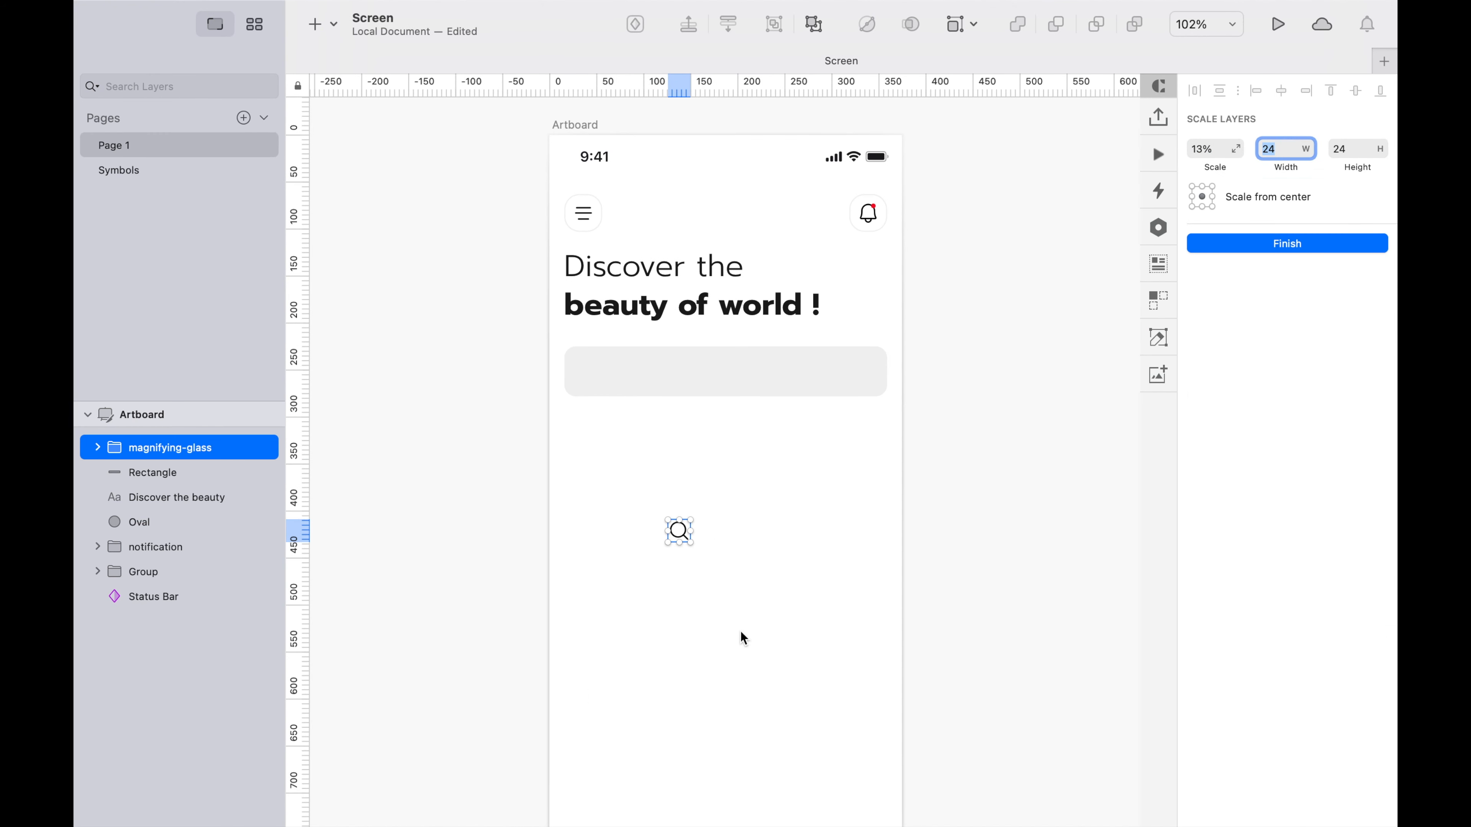
{"action": "left_click_drag", "start_coordinate": [678, 531], "coordinate": [591, 372]}
Set the border colour of the magnifying glass's path and oval to 4C4C4C
{"action": "scroll", "coordinate": [590, 367], "scroll_direction": "up", "scroll_amount": 5}
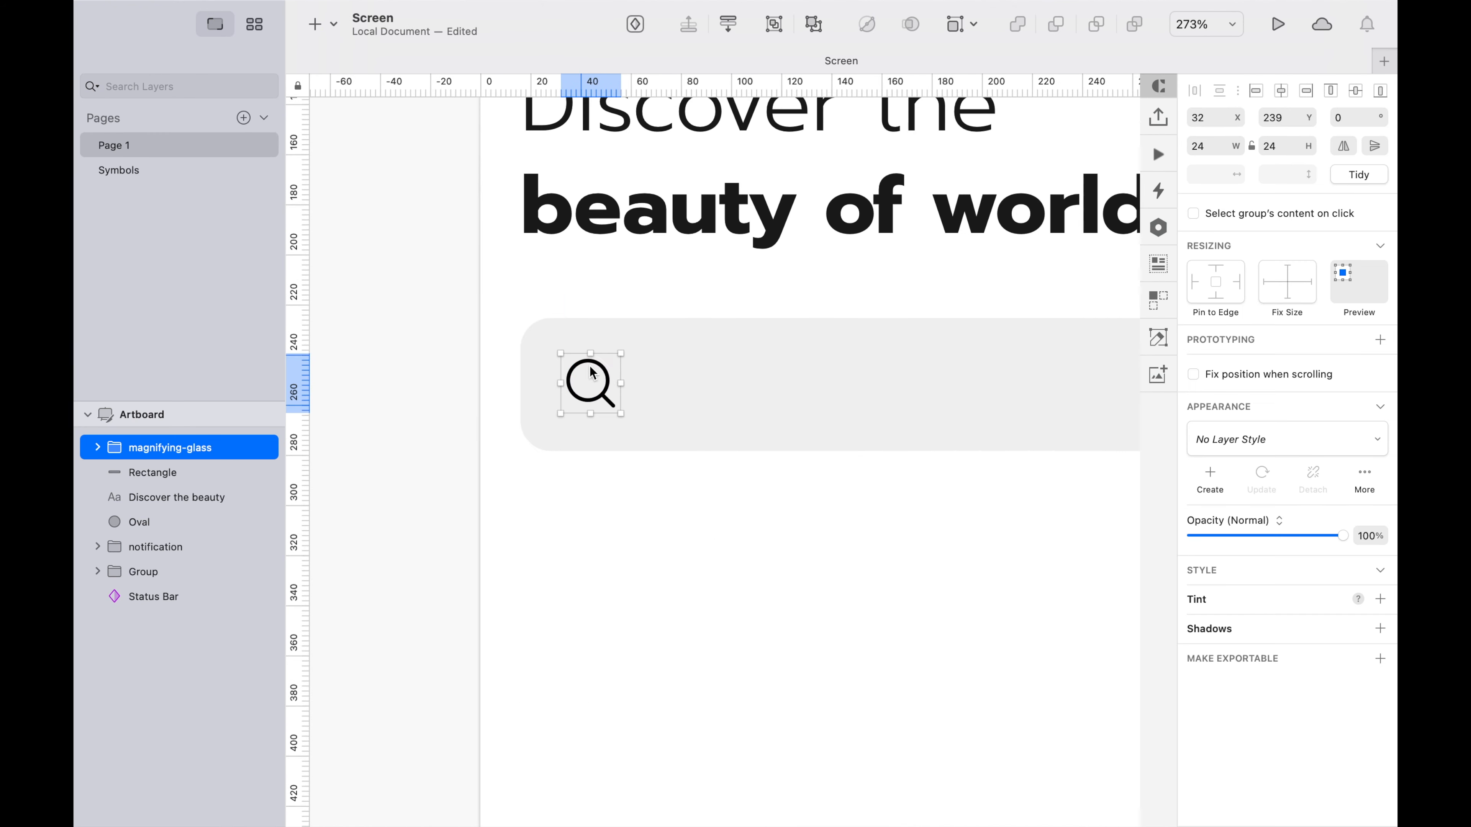
{"action": "double_click", "coordinate": [597, 377]}
{"action": "left_click", "coordinate": [187, 473], "text": "shift"}
{"action": "left_click", "coordinate": [1227, 616]}
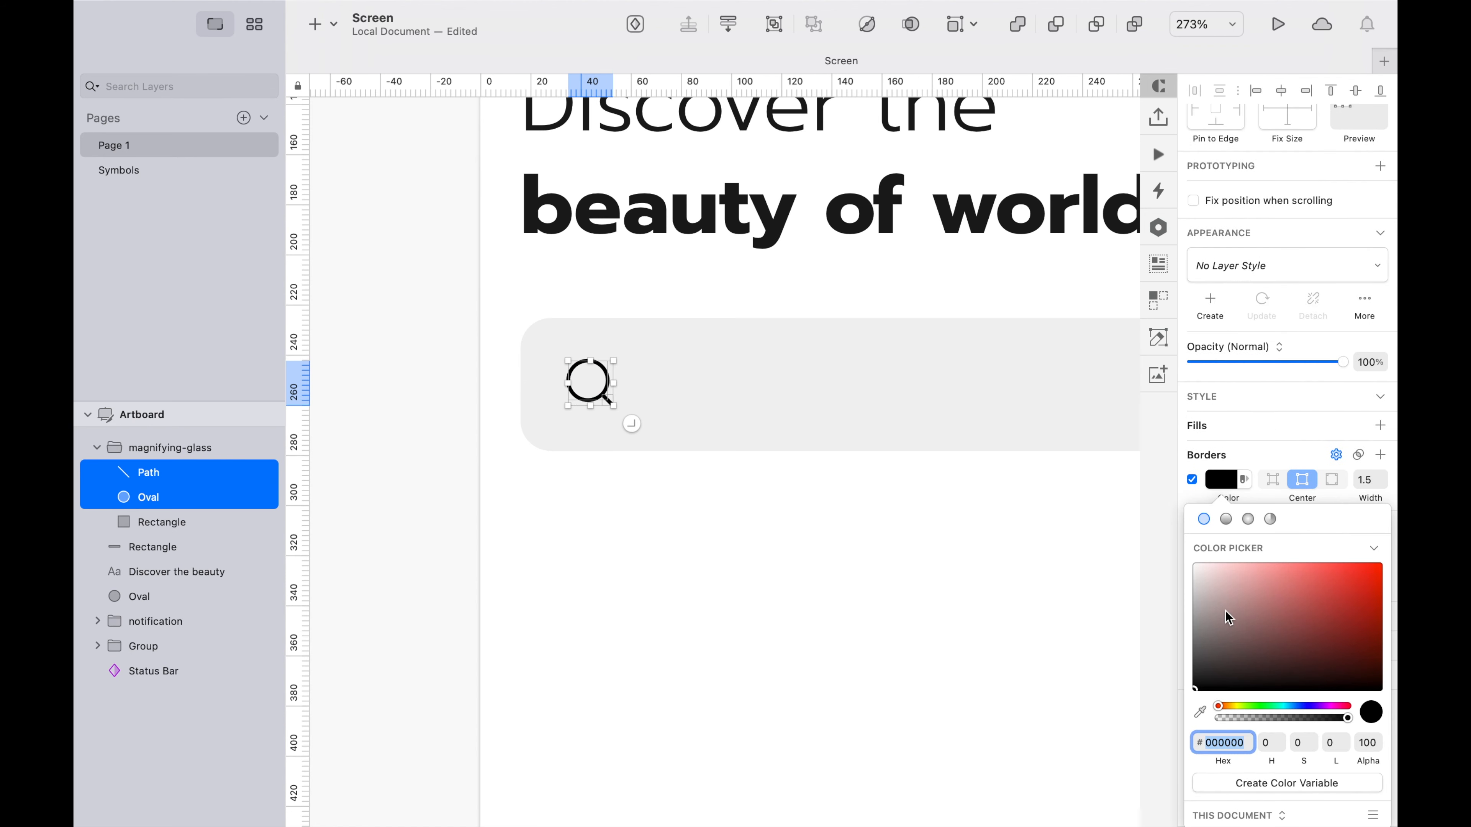
{"action": "type", "text": "4c4c4c"}
{"action": "key", "text": "Return"}
{"action": "left_click", "coordinate": [610, 520]}
Align the magnifying-glass icon and the grey search bar on their vertical middles
{"action": "left_click", "coordinate": [602, 389]}
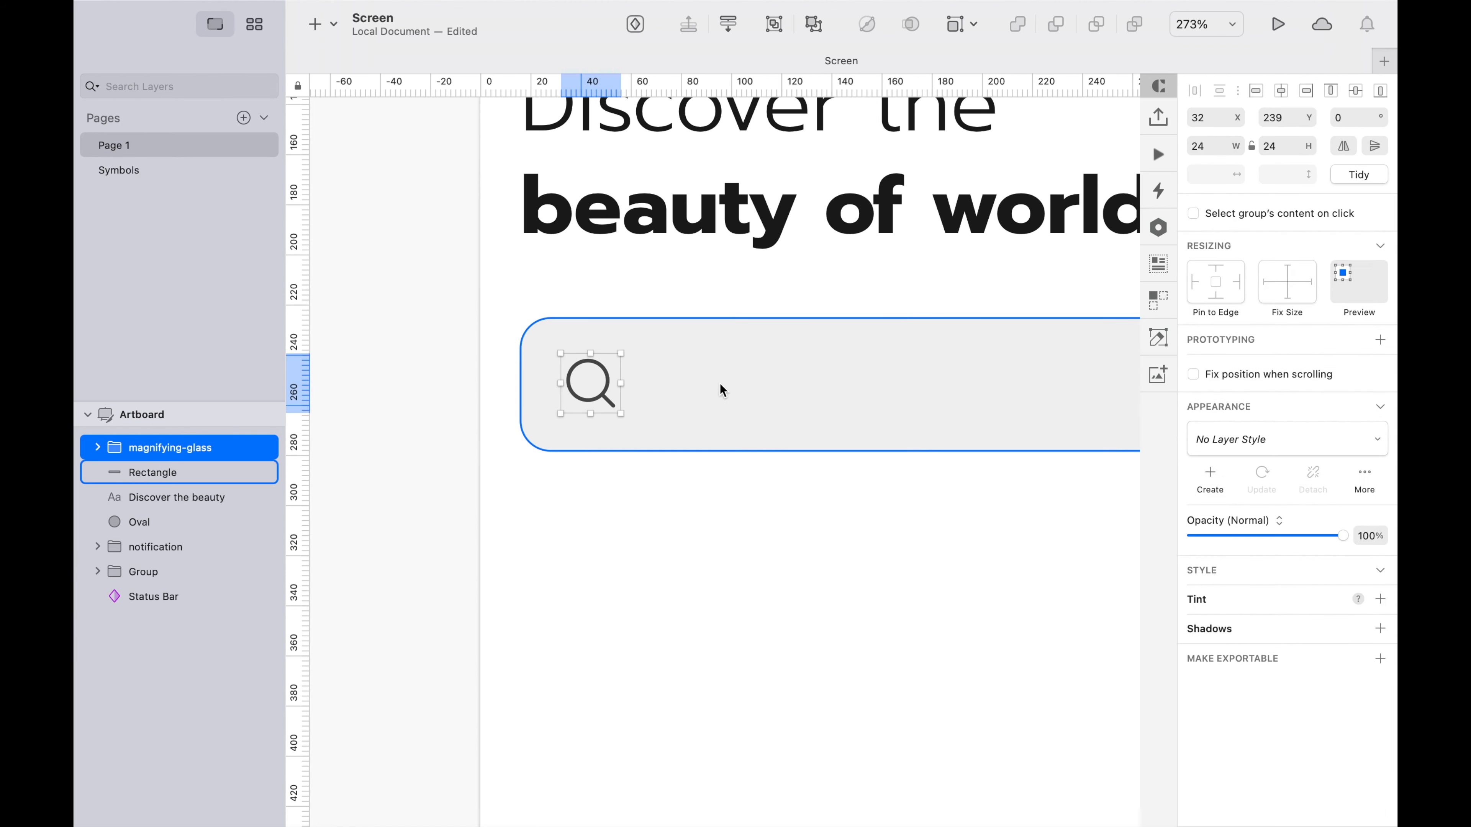
{"action": "left_click", "coordinate": [719, 385], "text": "shift"}
{"action": "left_click", "coordinate": [1355, 90]}
{"action": "left_click", "coordinate": [746, 503]}
{"action": "left_click", "coordinate": [592, 394]}
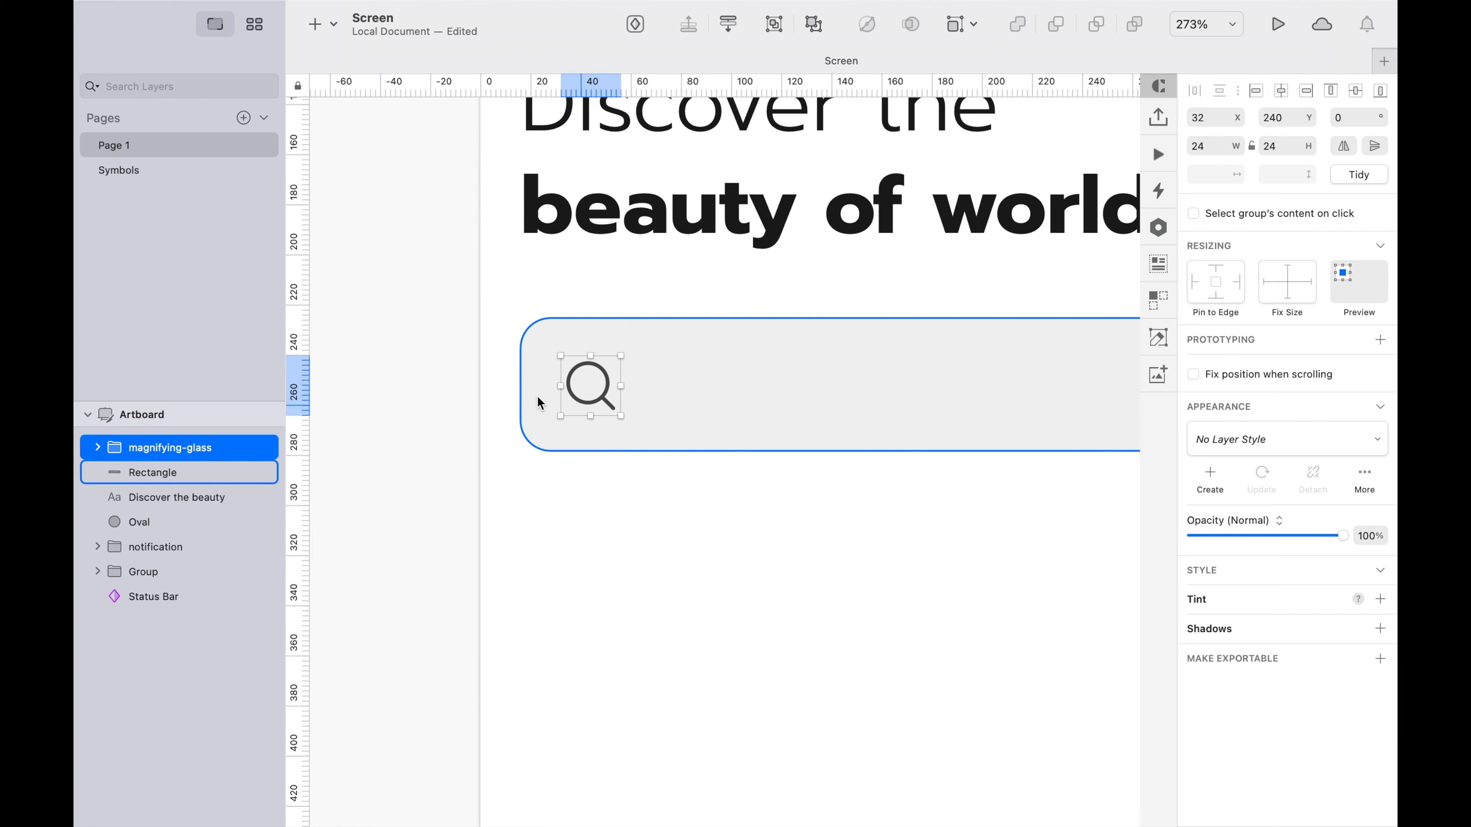
Set the search bar's height to 56 and recentre the magnifying-glass icon vertically with it
{"action": "scroll", "coordinate": [535, 401], "scroll_direction": "down", "scroll_amount": 5}
{"action": "left_click", "coordinate": [732, 395]}
{"action": "left_click", "coordinate": [1282, 145]}
{"action": "type", "text": "55"}
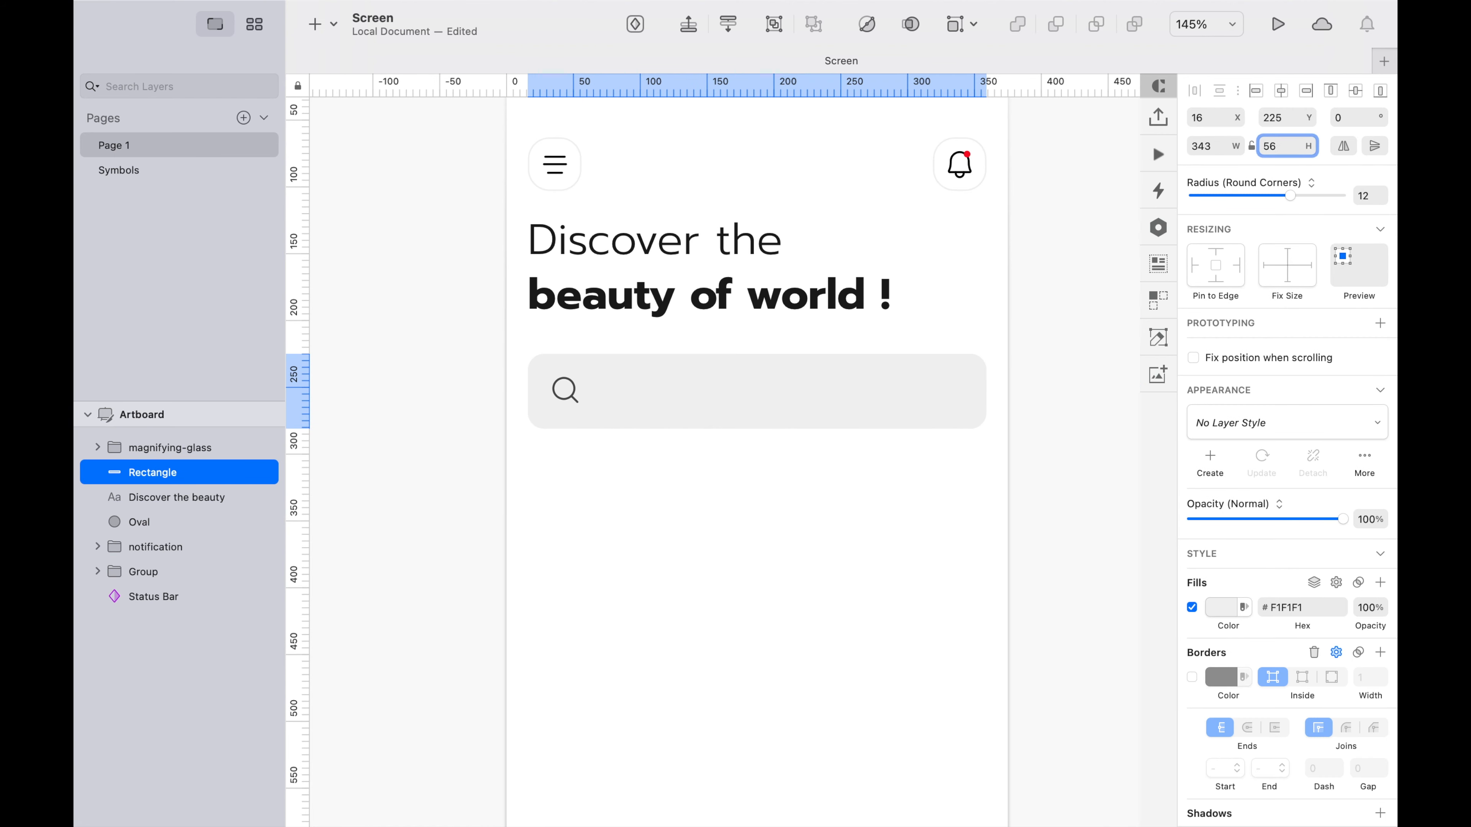
{"action": "left_click", "coordinate": [565, 388], "text": "shift"}
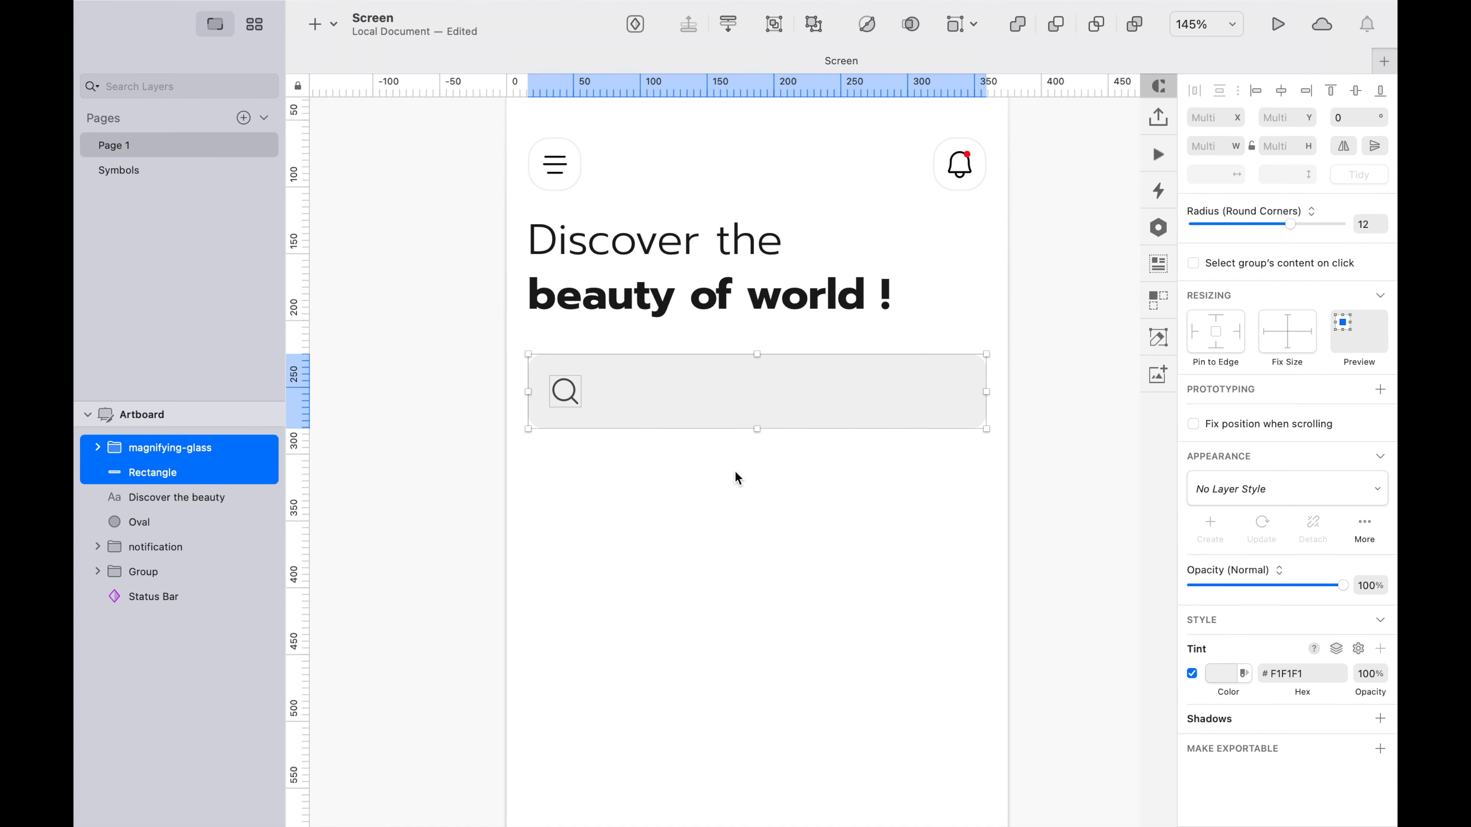
{"action": "left_click", "coordinate": [743, 510]}
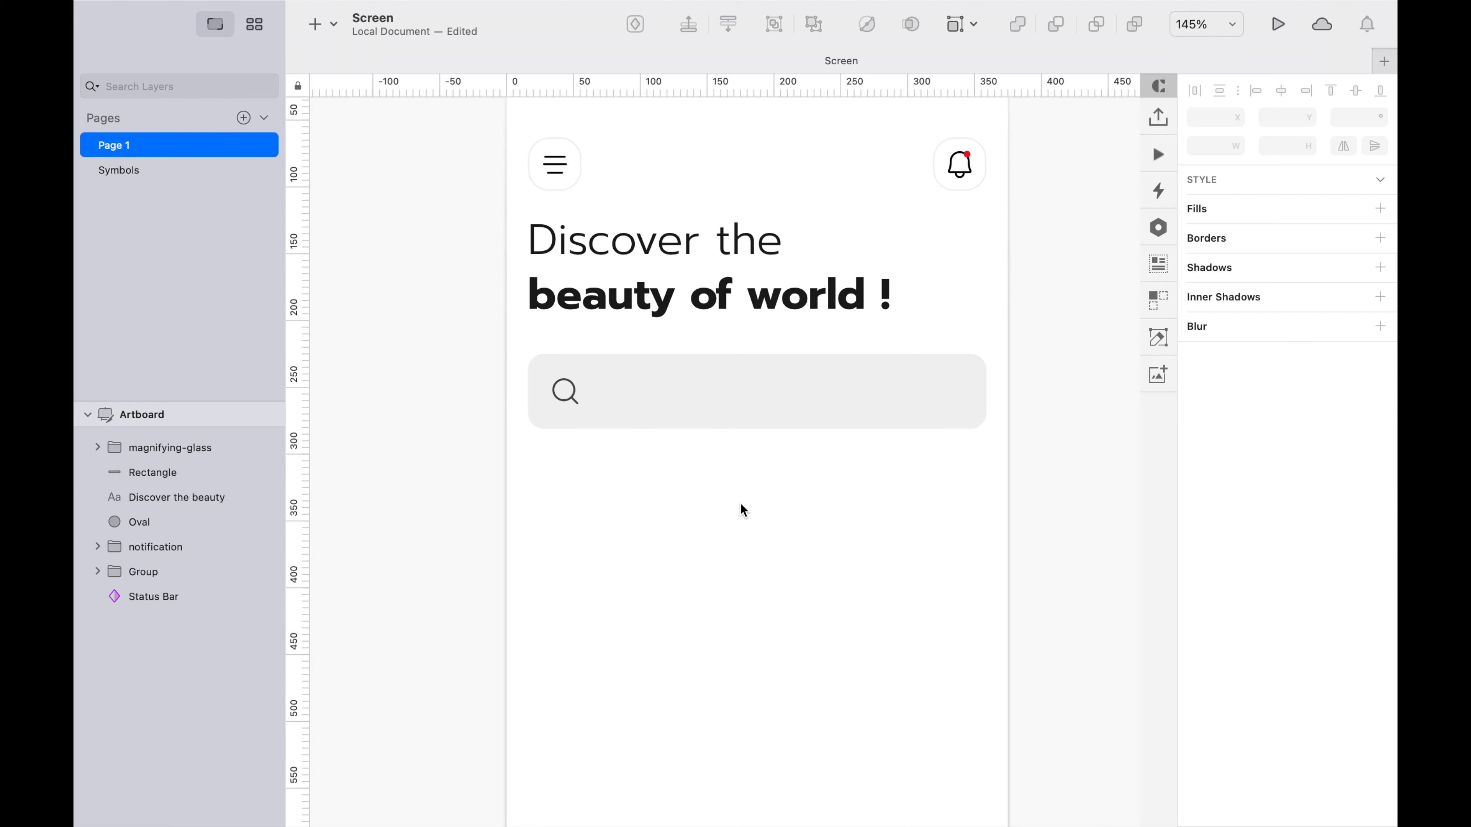
Add the placeholder text "Search travel places" inside the search bar beside the magnifying glass
{"action": "left_click", "coordinate": [616, 398]}
{"action": "type", "text": "Search travel "}
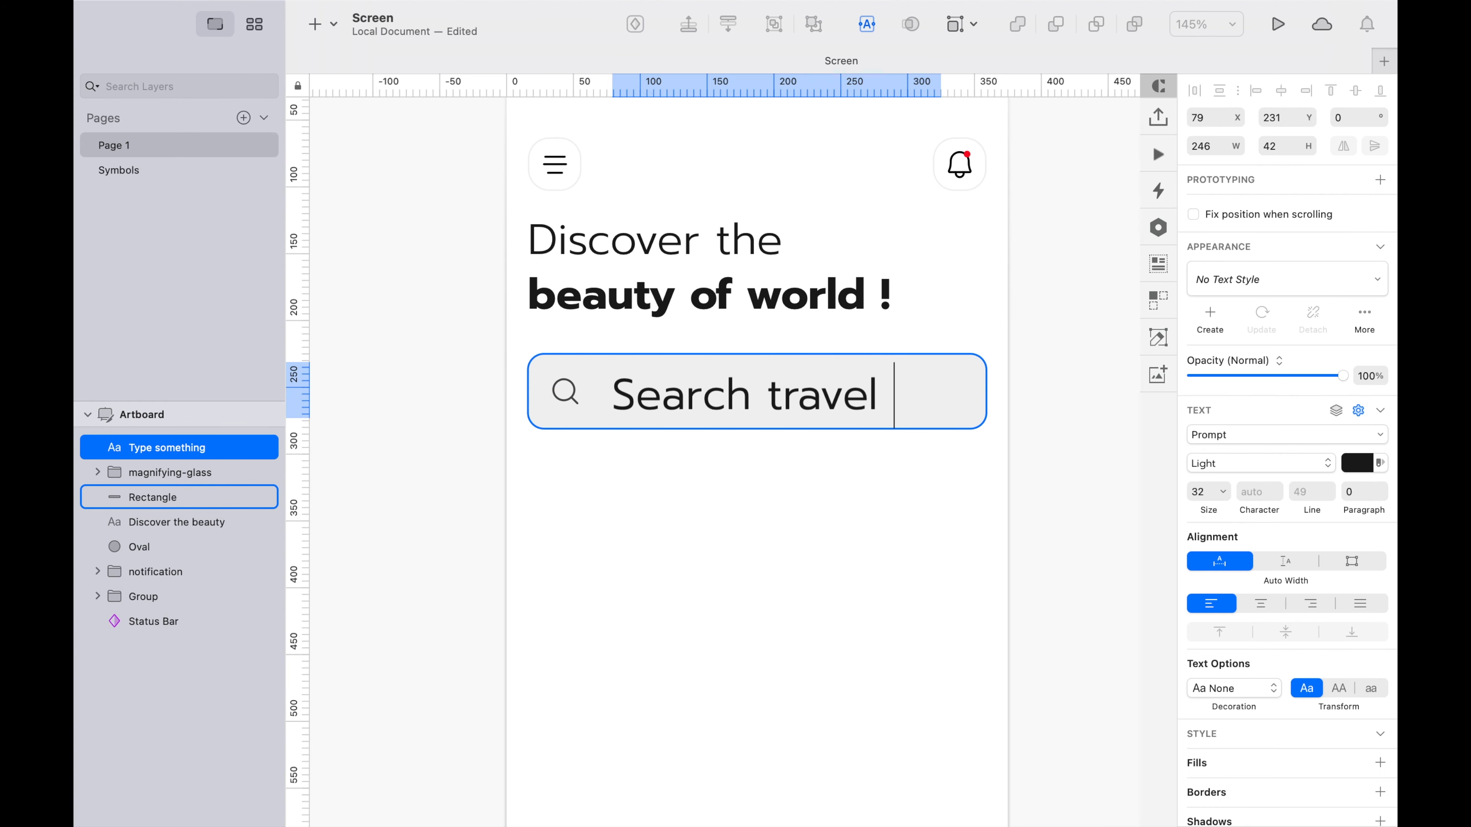
{"action": "type", "text": "place"}
{"action": "key", "text": "Escape"}
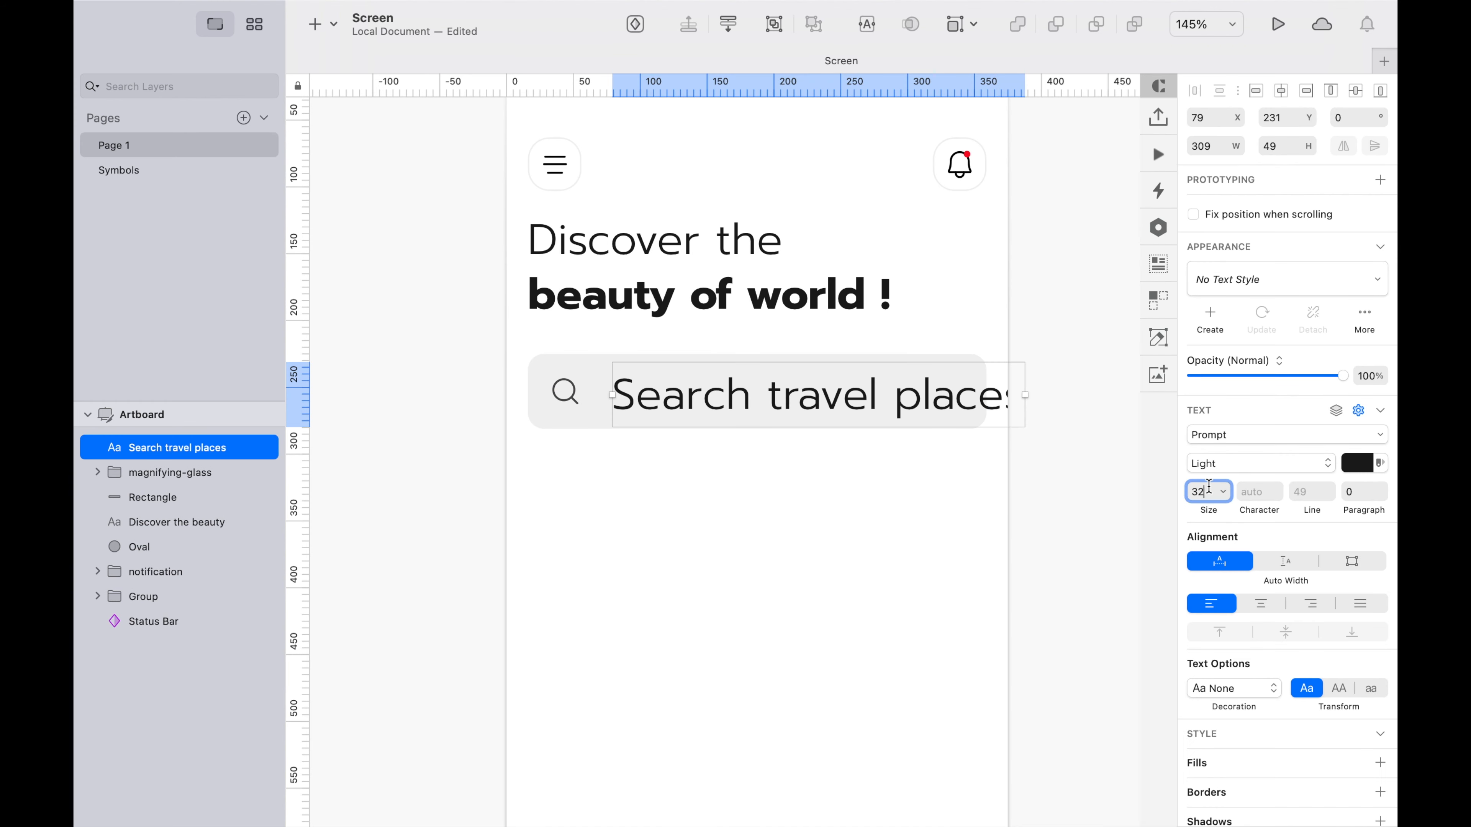
Reduce the placeholder text's font size to 16
{"action": "key", "text": "shift+Down"}
{"action": "key", "text": "Down"}
{"action": "key", "text": "Down"}
{"action": "key", "text": "Down"}
{"action": "key", "text": "Down"}
{"action": "key", "text": "Down"}
{"action": "key", "text": "Down"}
Position the placeholder text at X 72, Y 241, 16 px to the right of the magnifying-glass icon
{"action": "left_click_drag", "start_coordinate": [710, 388], "coordinate": [700, 384]}
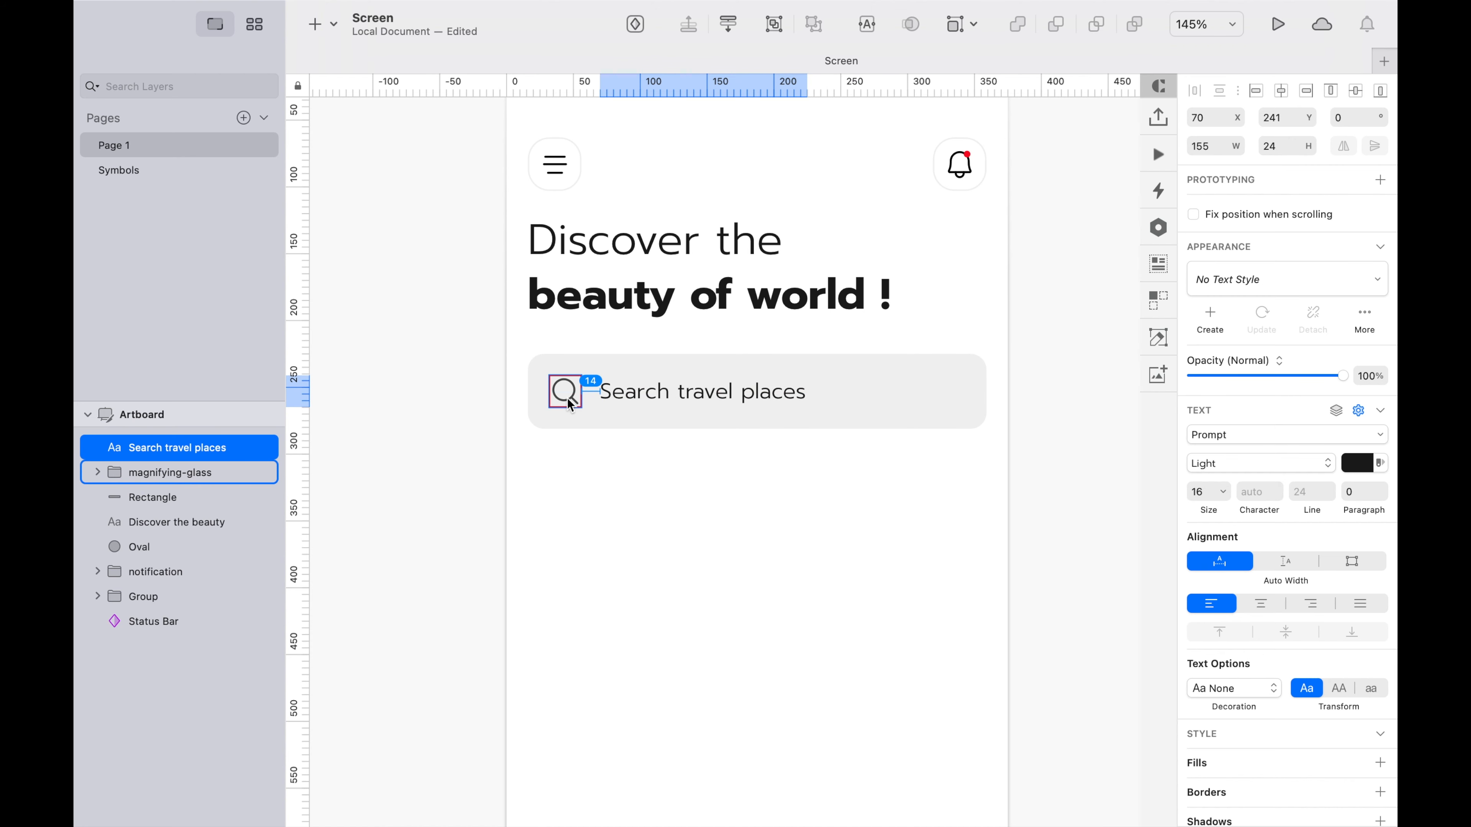
{"action": "key", "text": "Right"}
{"action": "key", "text": "Right"}
{"action": "left_click", "coordinate": [801, 583]}
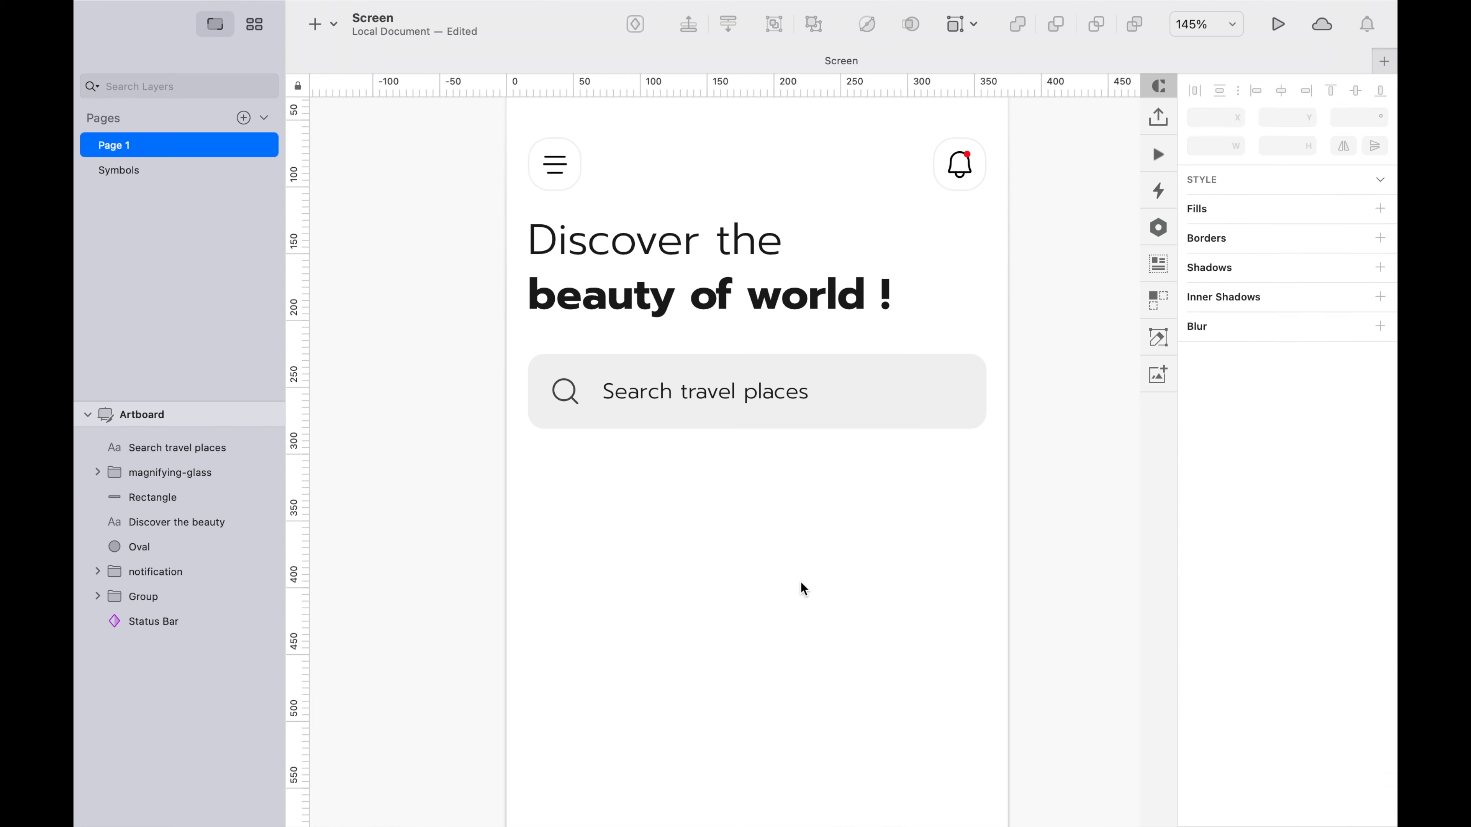
Set the placeholder text's font weight to Regular
{"action": "left_click", "coordinate": [732, 391]}
{"action": "left_click", "coordinate": [1213, 587]}
{"action": "left_click", "coordinate": [1221, 582]}
{"action": "left_click", "coordinate": [1244, 557]}
{"action": "left_click", "coordinate": [1245, 438]}
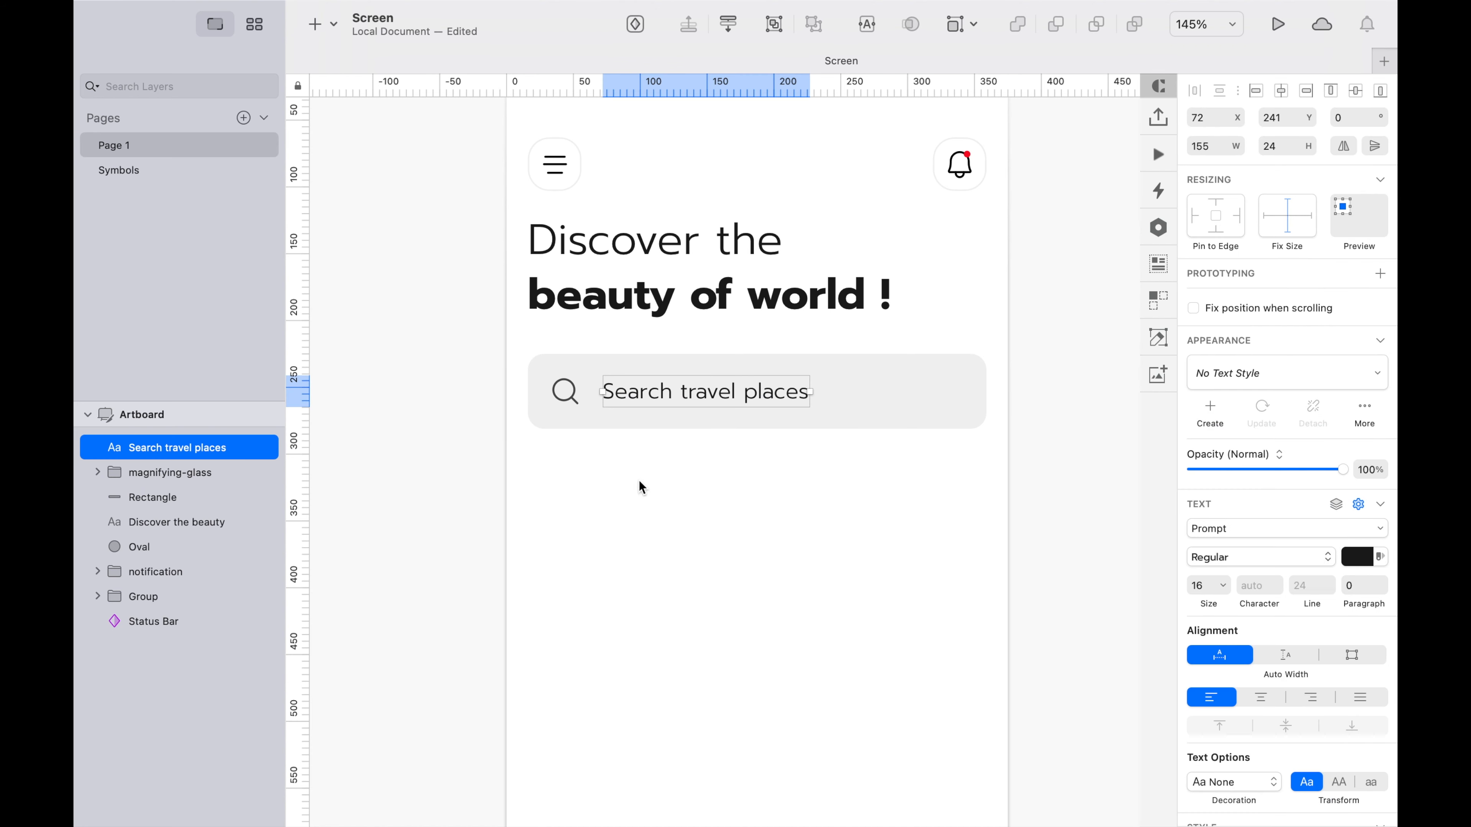
Set the placeholder text's colour to grey 8B8B8B
{"action": "left_click", "coordinate": [1357, 557]}
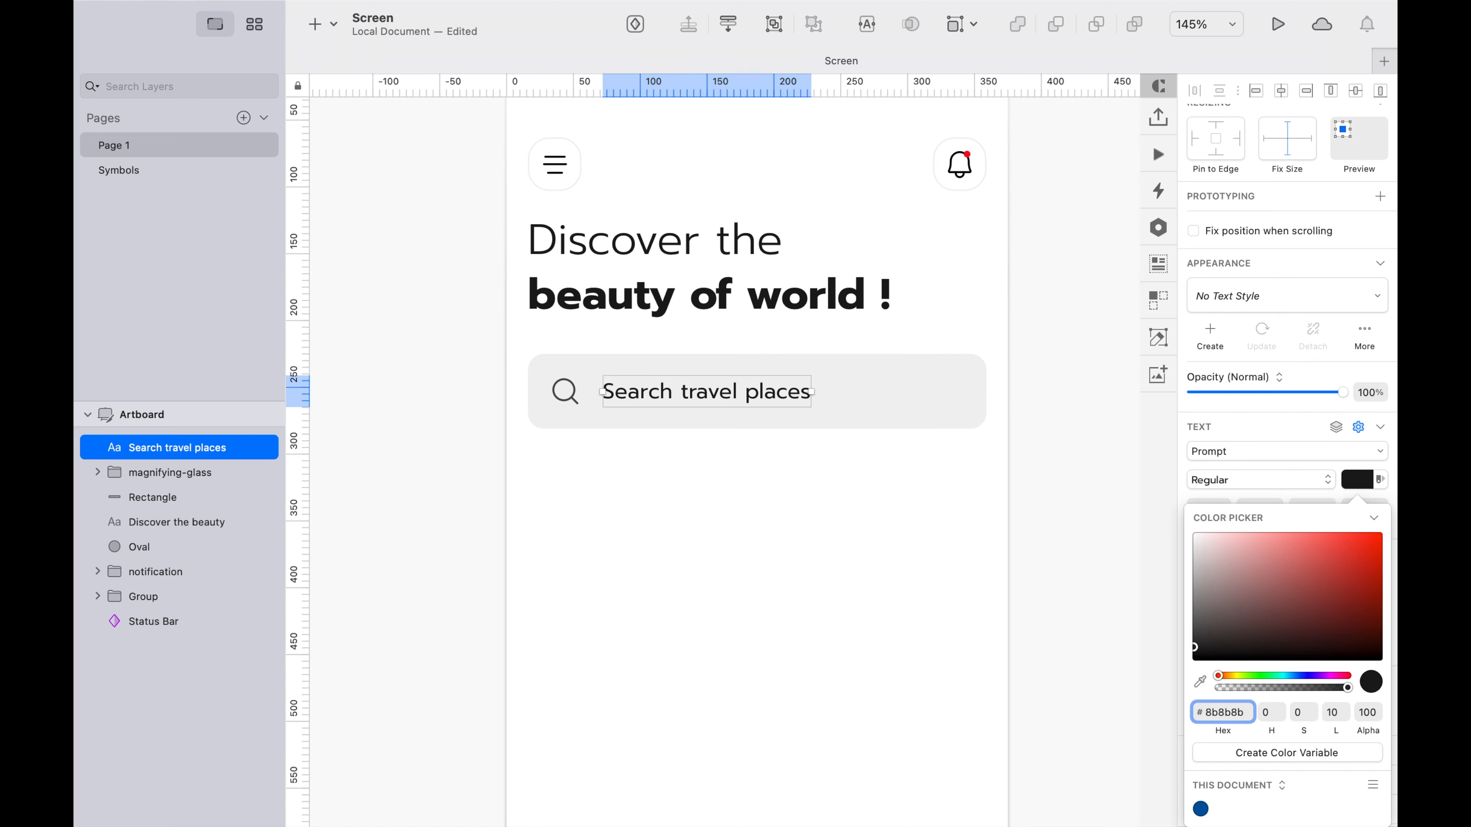
{"action": "type", "text": "8b8b8b"}
{"action": "key", "text": "Return"}
{"action": "left_click", "coordinate": [755, 671]}
{"action": "left_click", "coordinate": [811, 498]}
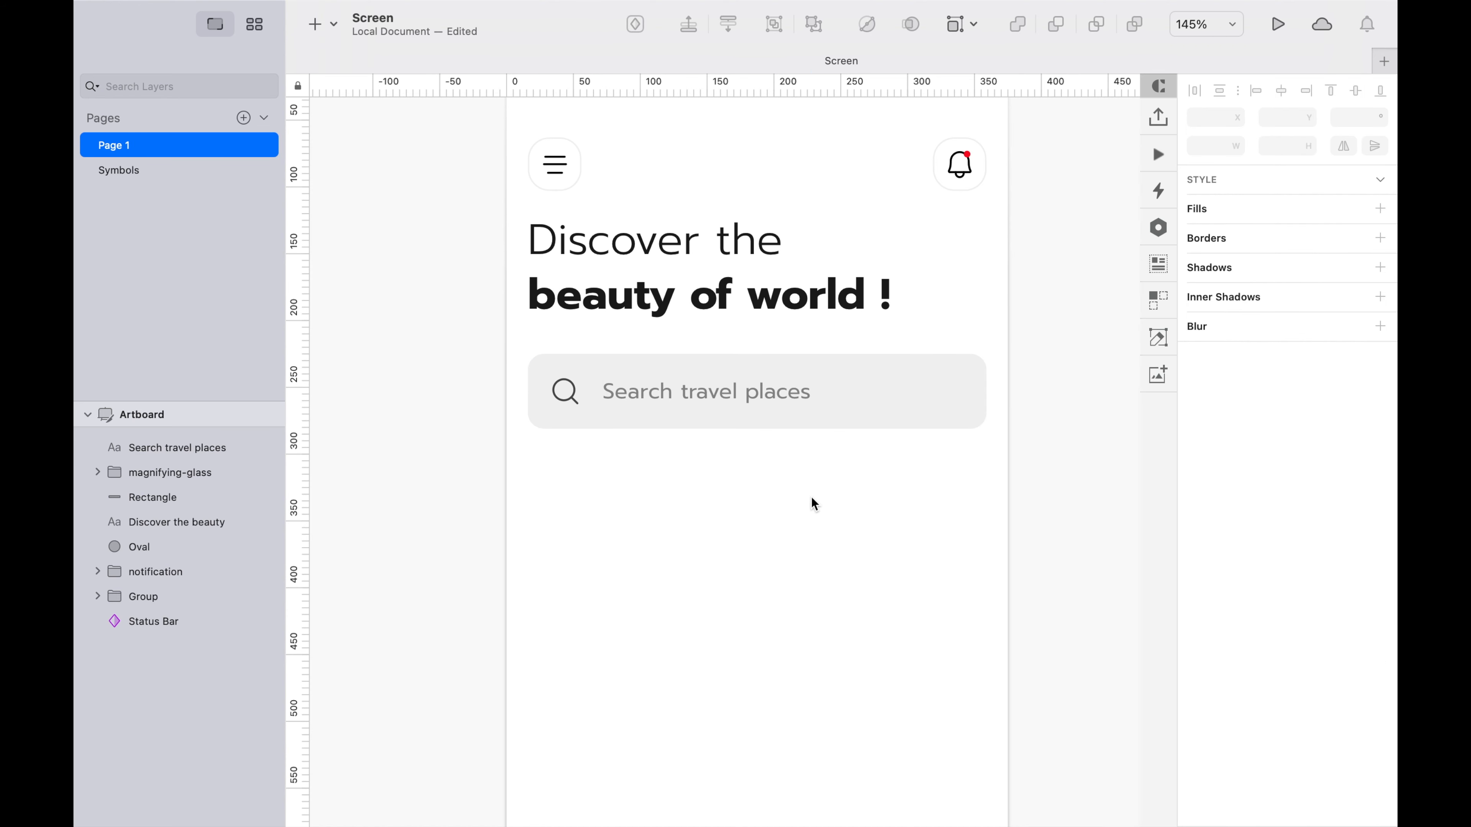
{"action": "left_click", "coordinate": [579, 166]}
{"action": "left_click", "coordinate": [810, 456]}
{"action": "scroll", "coordinate": [811, 456], "scroll_direction": "up", "scroll_amount": 5}
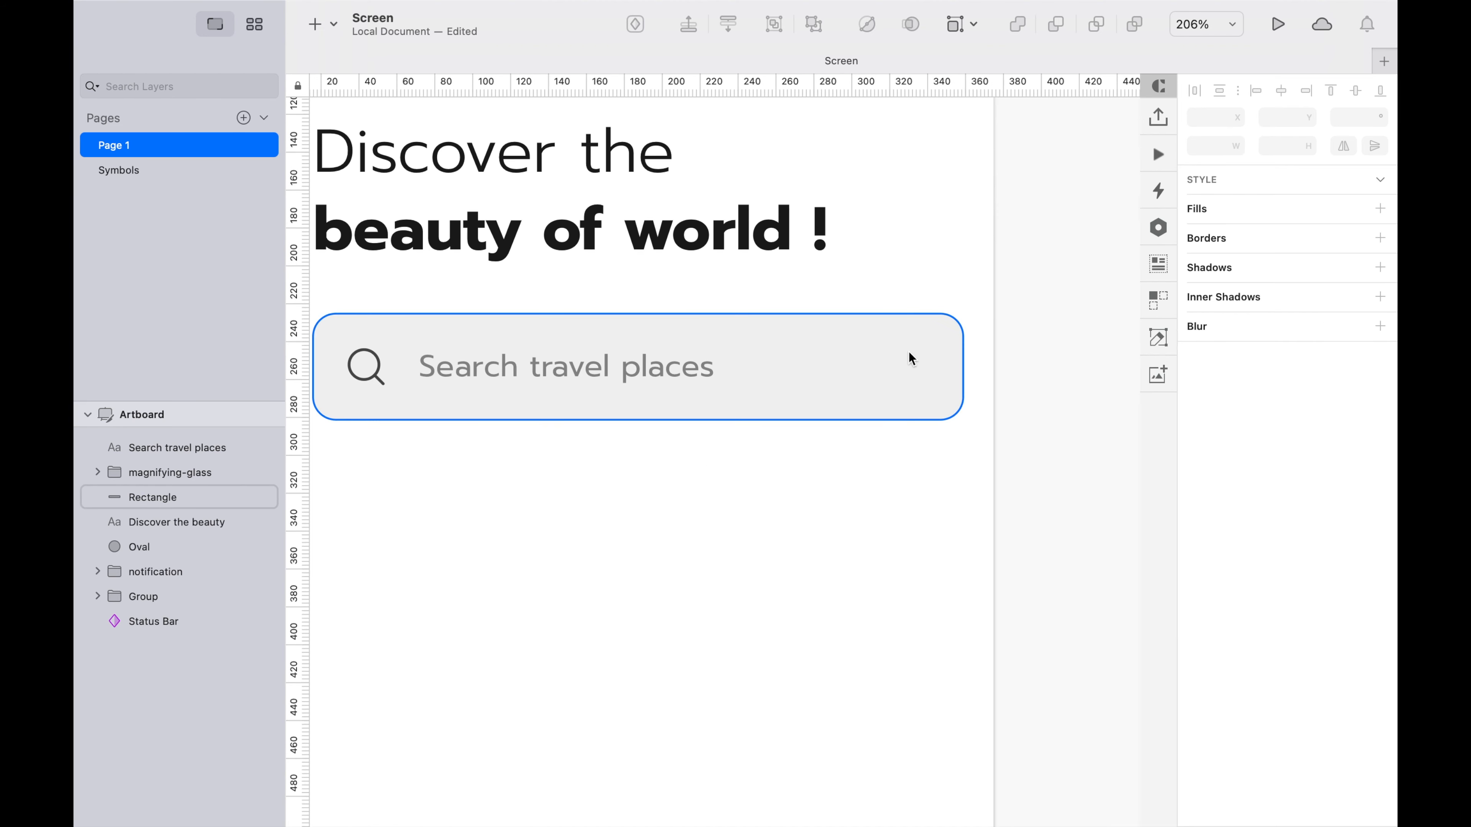
{"action": "left_click", "coordinate": [908, 364]}
{"action": "right_click", "coordinate": [907, 362]}
{"action": "left_click", "coordinate": [920, 339]}
{"action": "left_click_drag", "start_coordinate": [927, 391], "coordinate": [905, 369]}
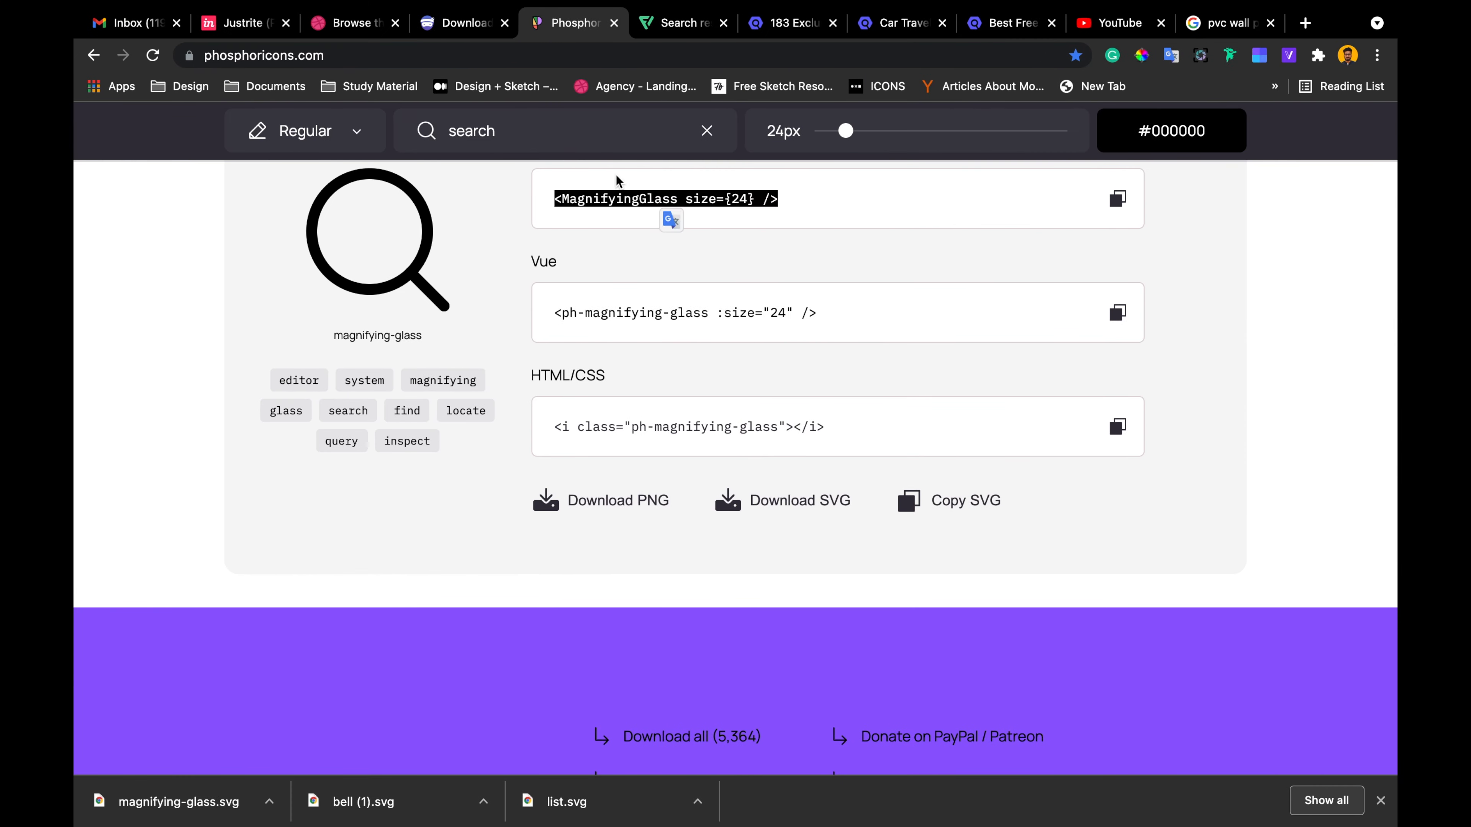
Find a filter icon on Phosphor Icons and download the sliders-horizontal icon as SVG
{"action": "left_click", "coordinate": [571, 150]}
{"action": "type", "text": "filter"}
{"action": "key", "text": "super+a"}
{"action": "type", "text": "filter"}
{"action": "key", "text": "Return"}
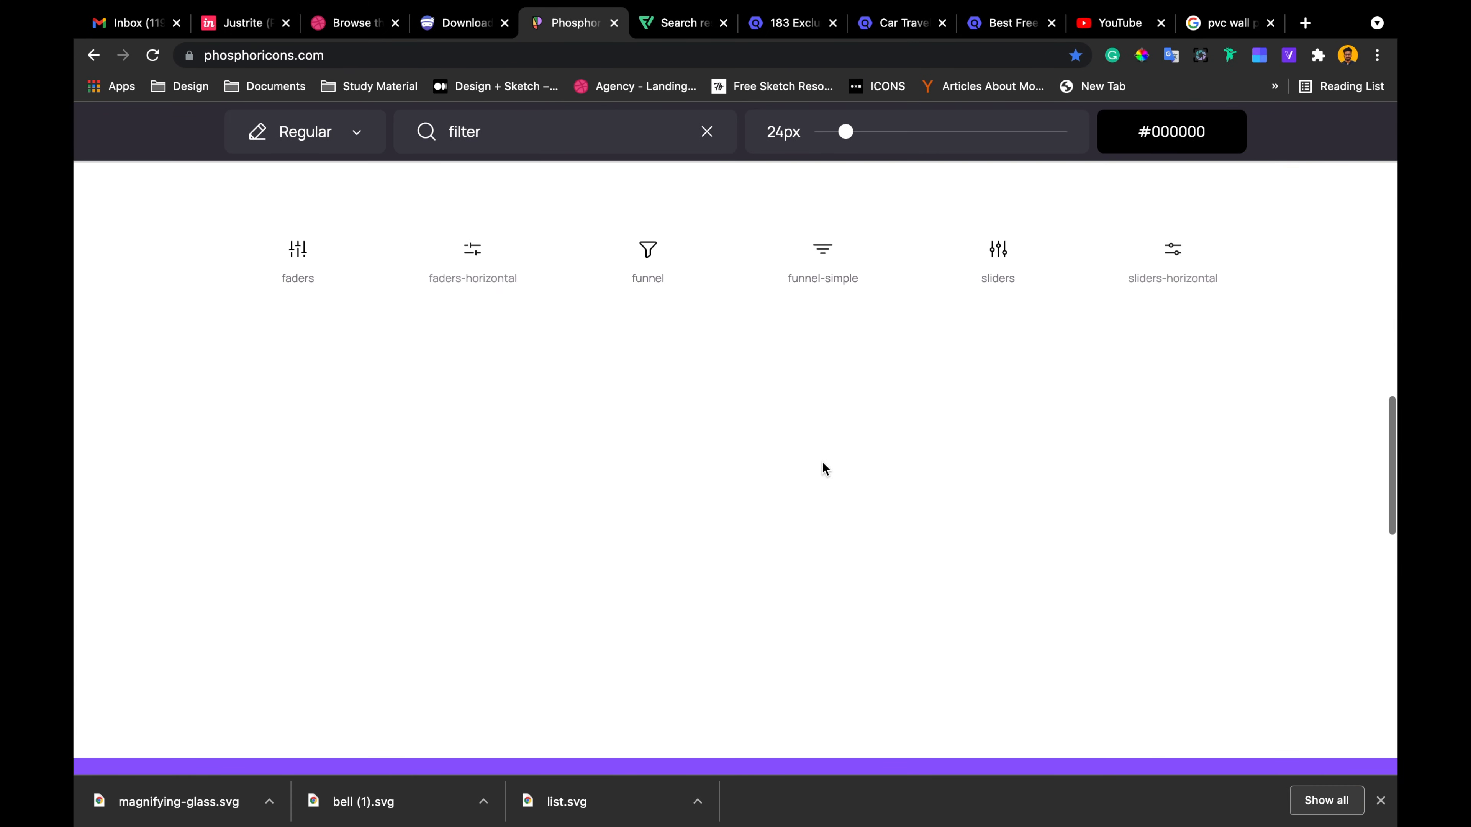
{"action": "left_click", "coordinate": [1179, 275]}
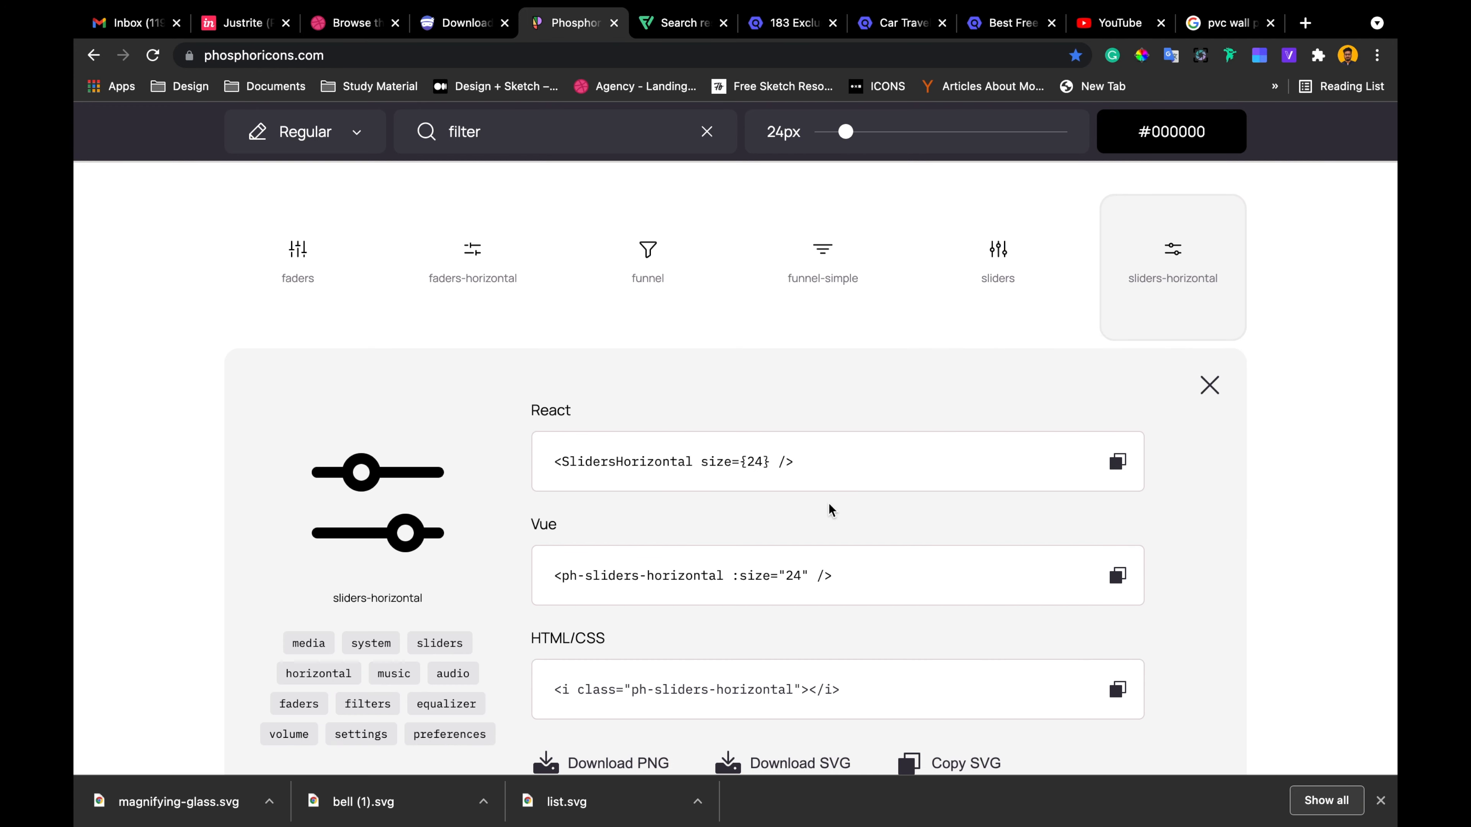
{"action": "scroll", "coordinate": [827, 510], "scroll_direction": "down", "scroll_amount": 5}
{"action": "left_click", "coordinate": [782, 445]}
Switch to Sketch, place the sliders-horizontal icon on the artboard and scale it to 24 px wide
{"action": "key", "text": "super+Tab"}
{"action": "left_click_drag", "start_coordinate": [413, 597], "coordinate": [647, 575]}
{"action": "key", "text": "super+k"}
{"action": "type", "text": "24"}
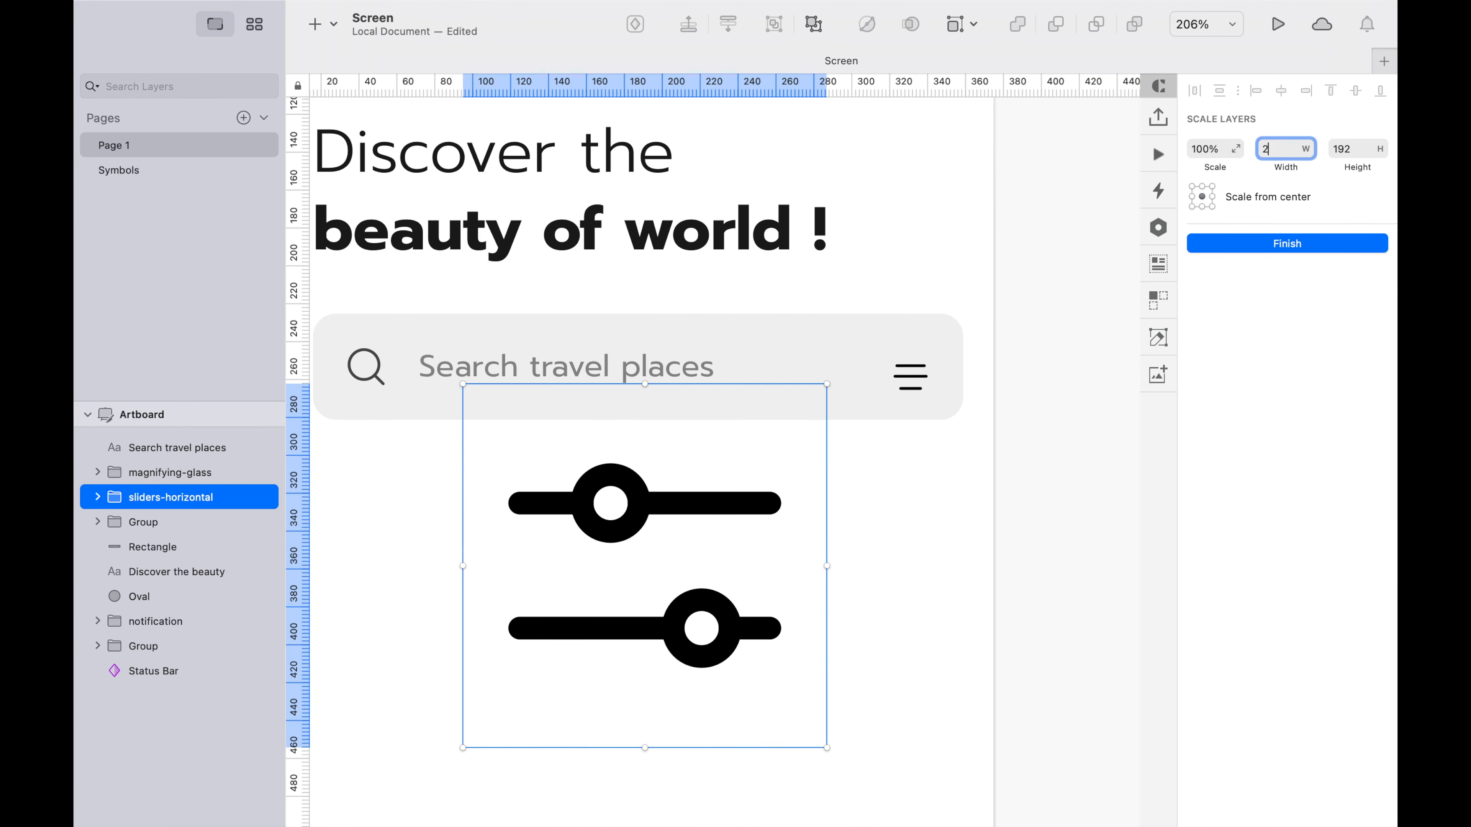
{"action": "key", "text": "Return"}
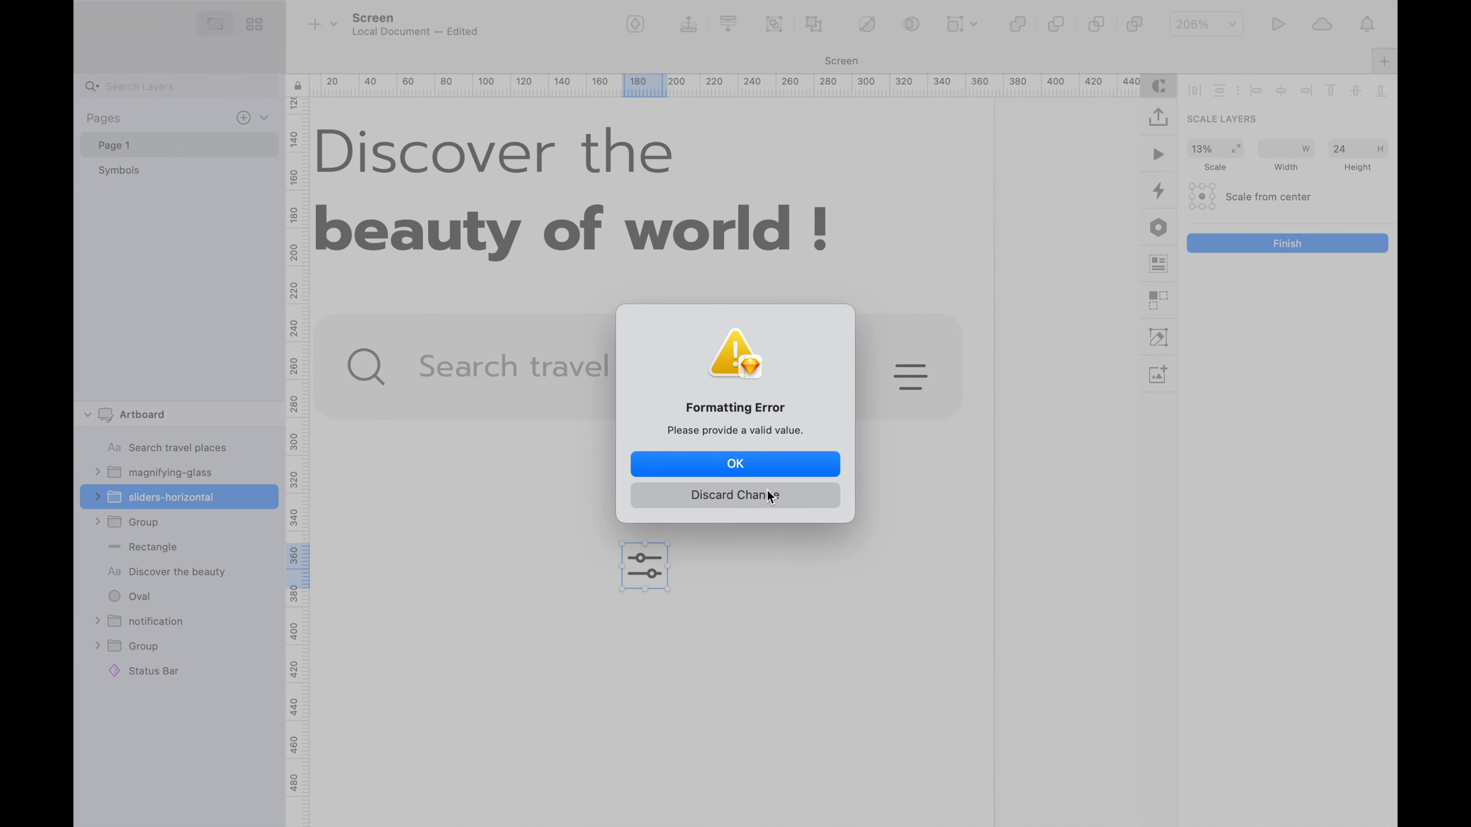
{"action": "left_click", "coordinate": [769, 493]}
{"action": "left_click", "coordinate": [1296, 245]}
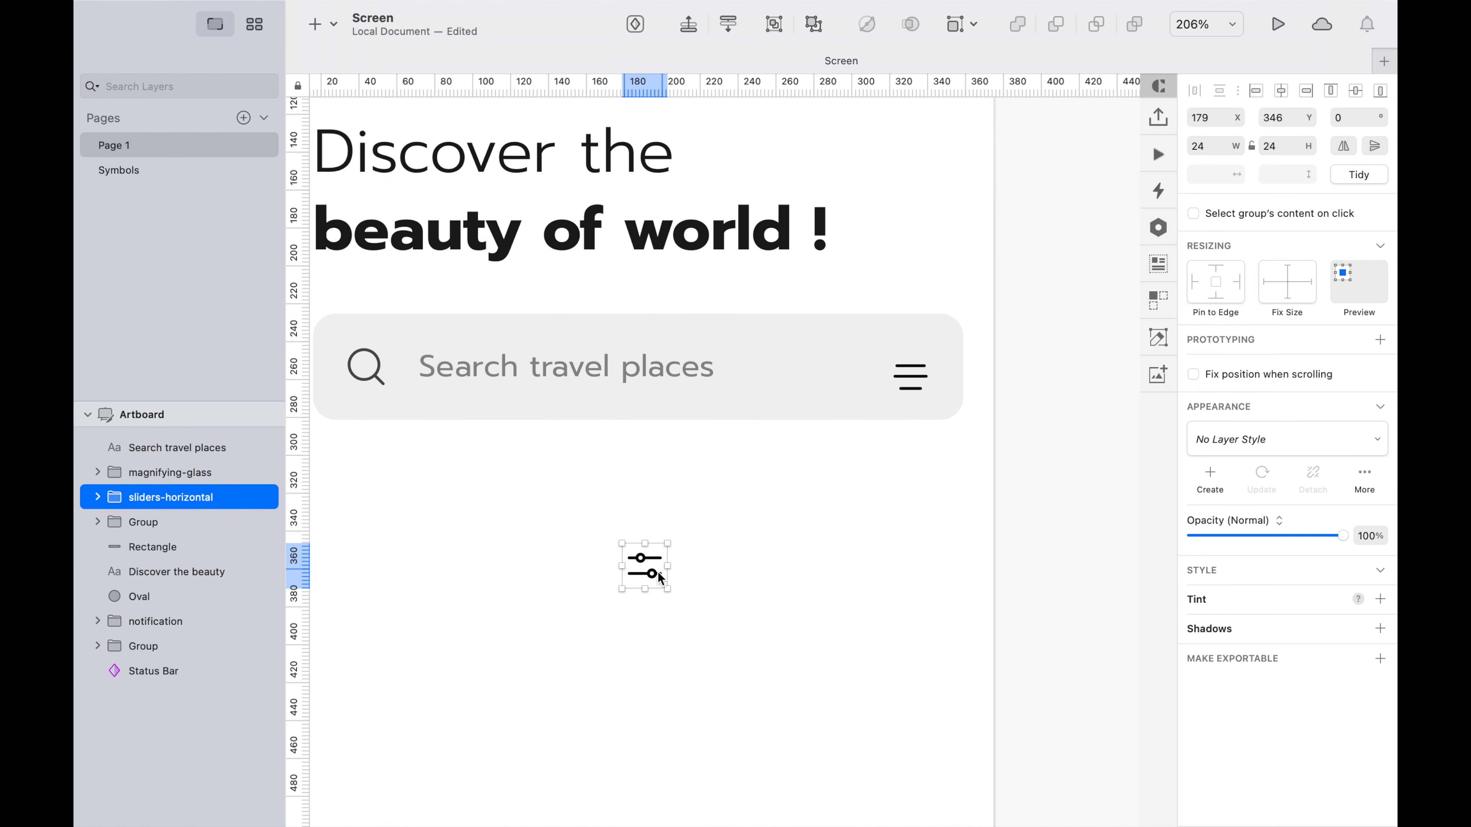
Replace the menu lines in the search bar's button group with the scaled sliders-horizontal icon
{"action": "key", "text": "Delete"}
{"action": "left_click", "coordinate": [914, 377]}
{"action": "key", "text": "Delete"}
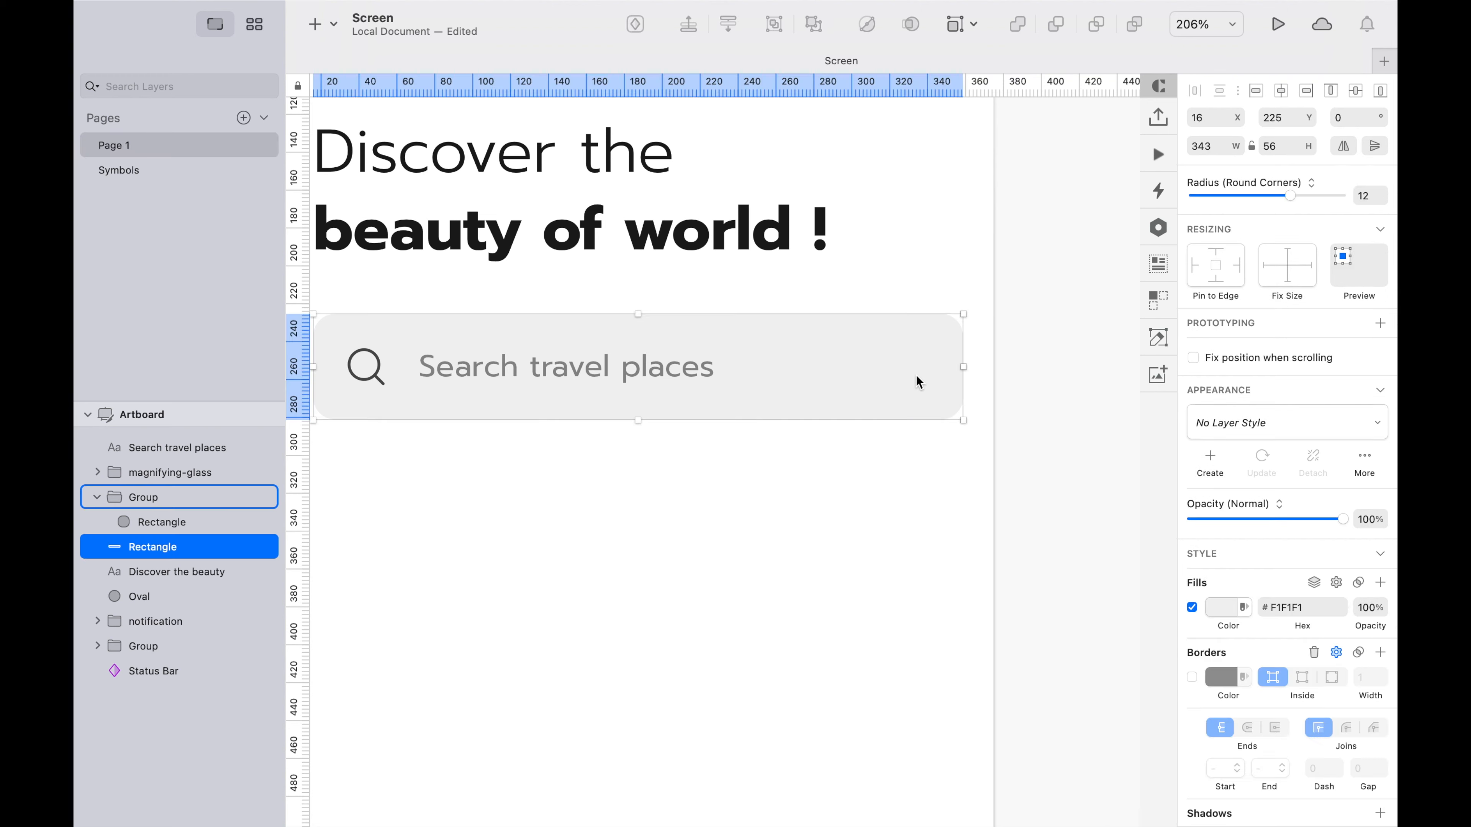
{"action": "left_click", "coordinate": [910, 375]}
{"action": "double_click", "coordinate": [918, 385]}
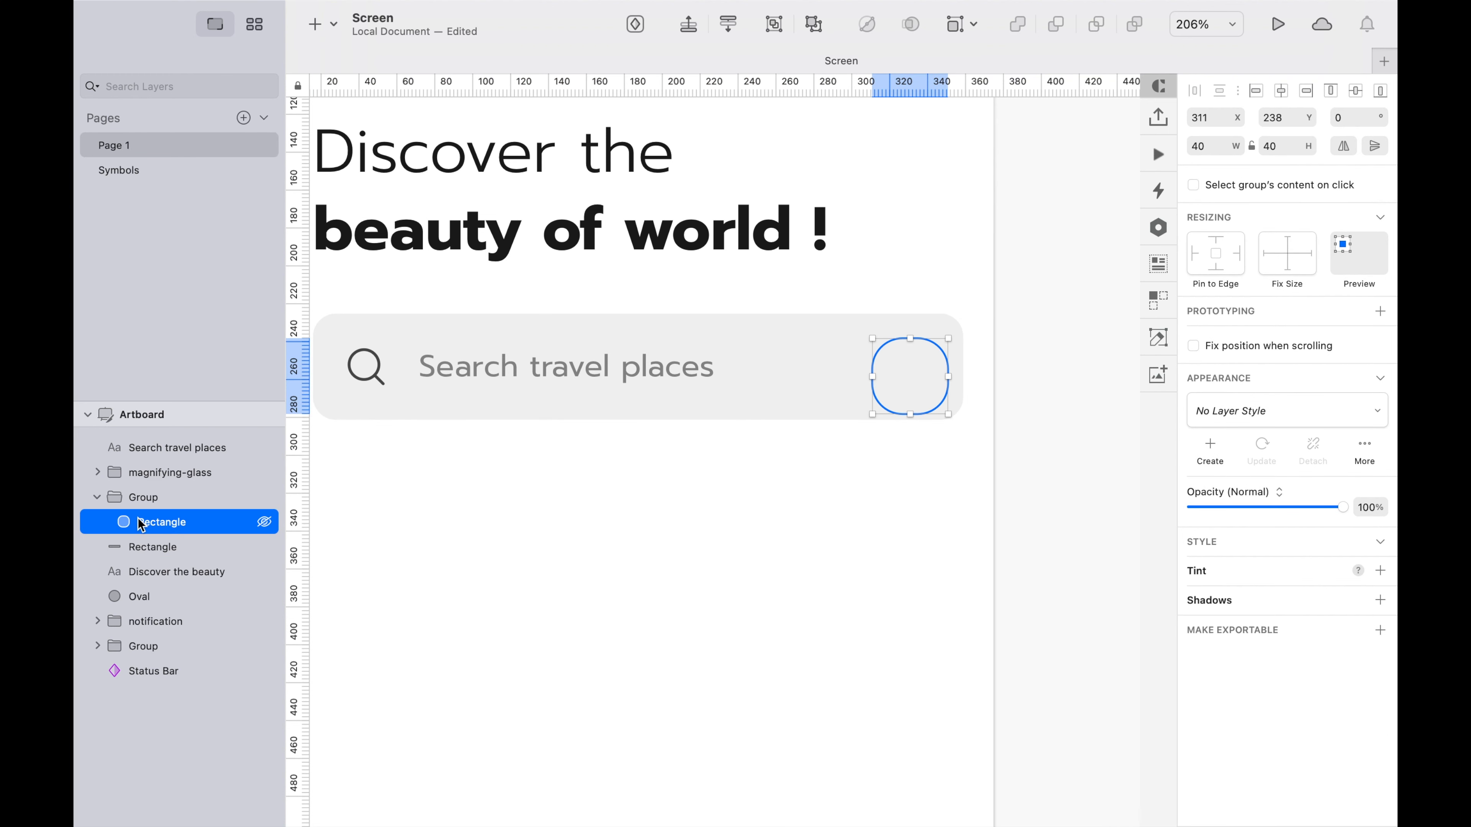
{"action": "key", "text": "ctrl+v"}
Centre the sliders icon on its button background and move the button group to X 310, Y 233
{"action": "left_click", "coordinate": [921, 417], "text": "shift"}
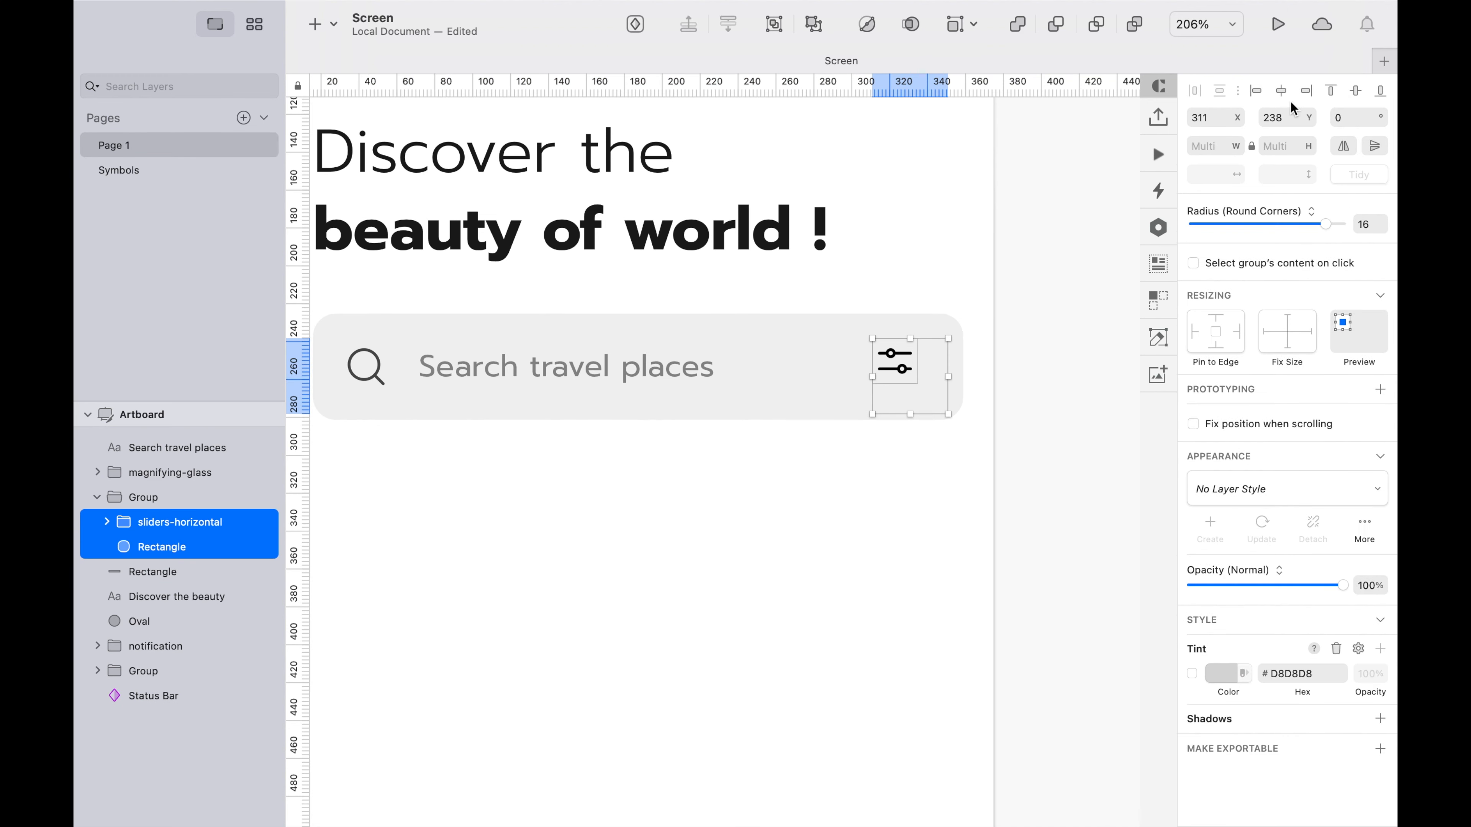
{"action": "left_click", "coordinate": [1019, 435]}
{"action": "left_click_drag", "start_coordinate": [902, 362], "coordinate": [900, 353]}
Remove the border from the filter button's background and give it a 4B58E6 fill at 10% layer opacity
{"action": "left_click", "coordinate": [923, 334], "text": "super"}
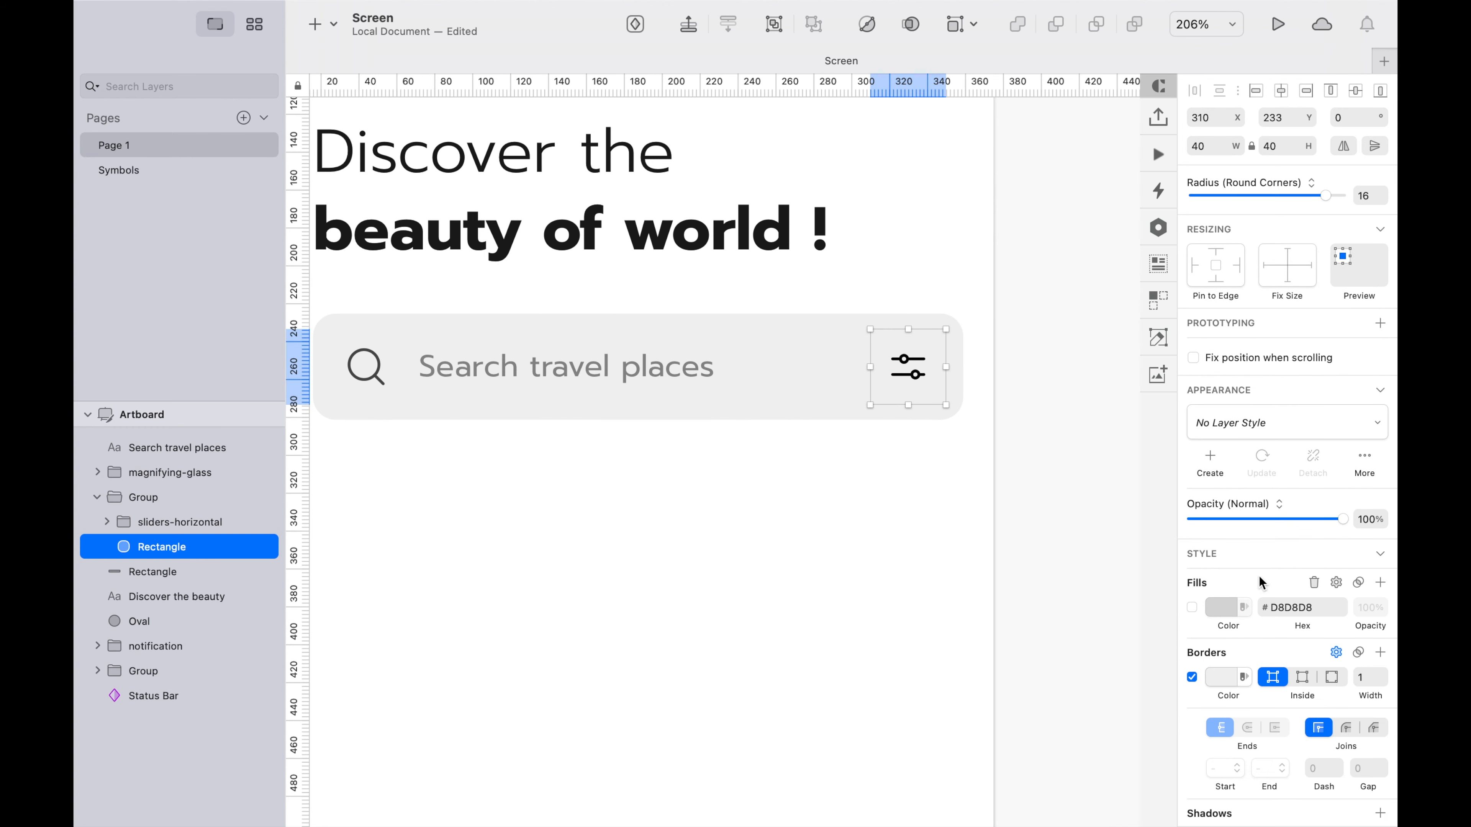
{"action": "left_click", "coordinate": [1191, 677]}
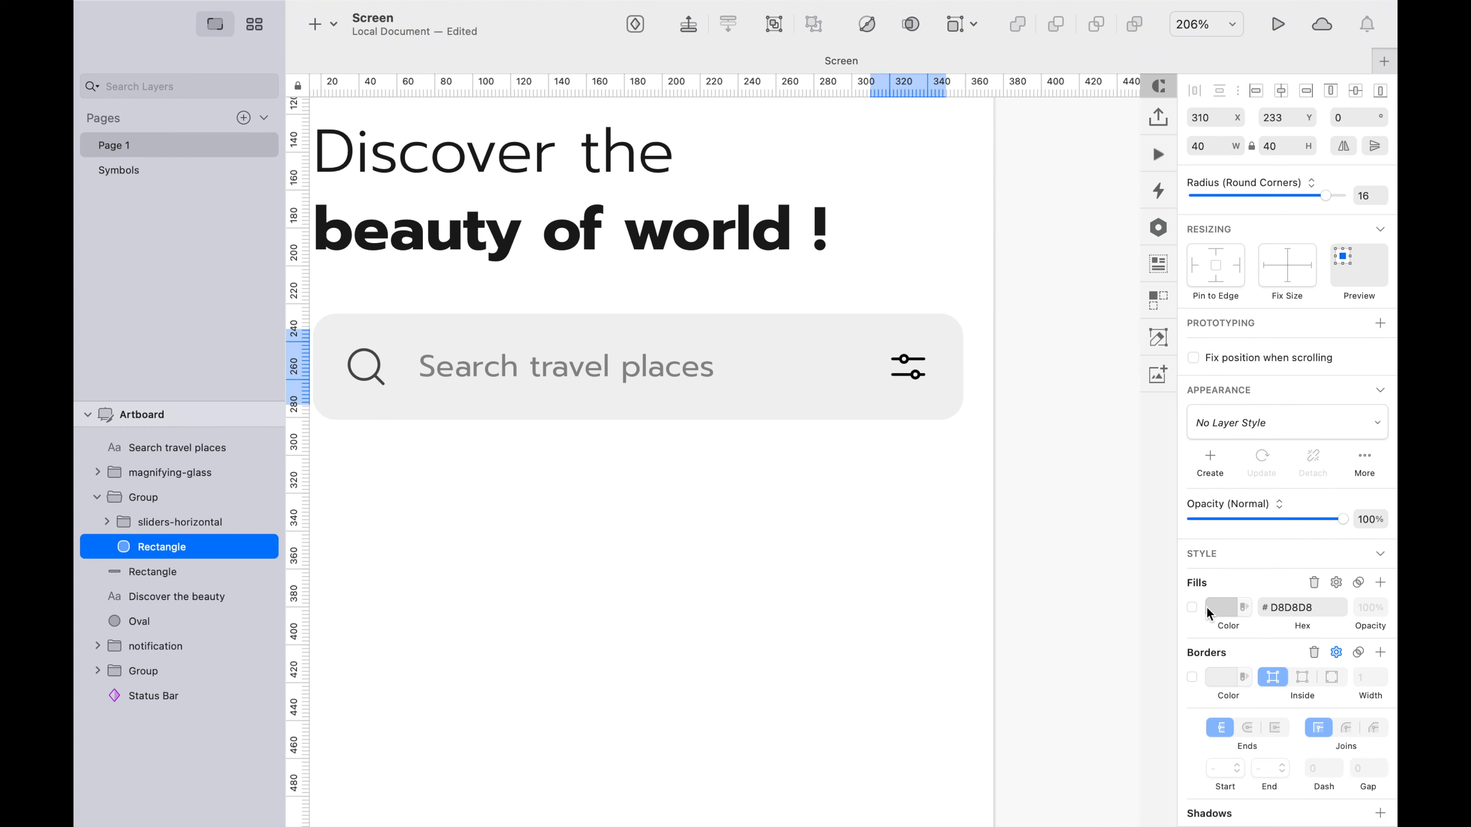
{"action": "left_click", "coordinate": [1208, 613]}
{"action": "left_click", "coordinate": [1230, 614]}
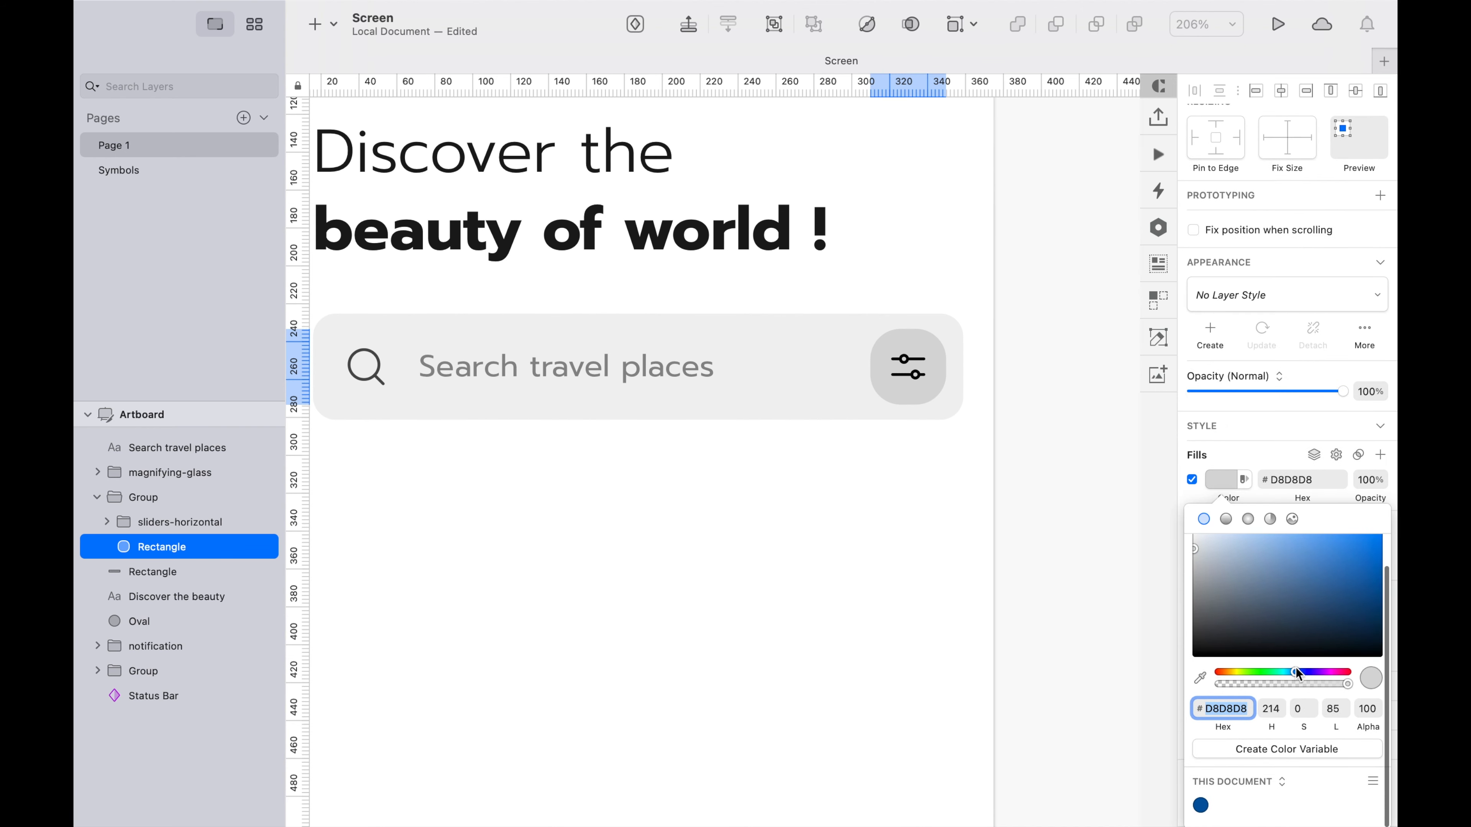
{"action": "left_click_drag", "start_coordinate": [1297, 674], "coordinate": [1302, 672]}
{"action": "left_click_drag", "start_coordinate": [1328, 579], "coordinate": [1313, 550]}
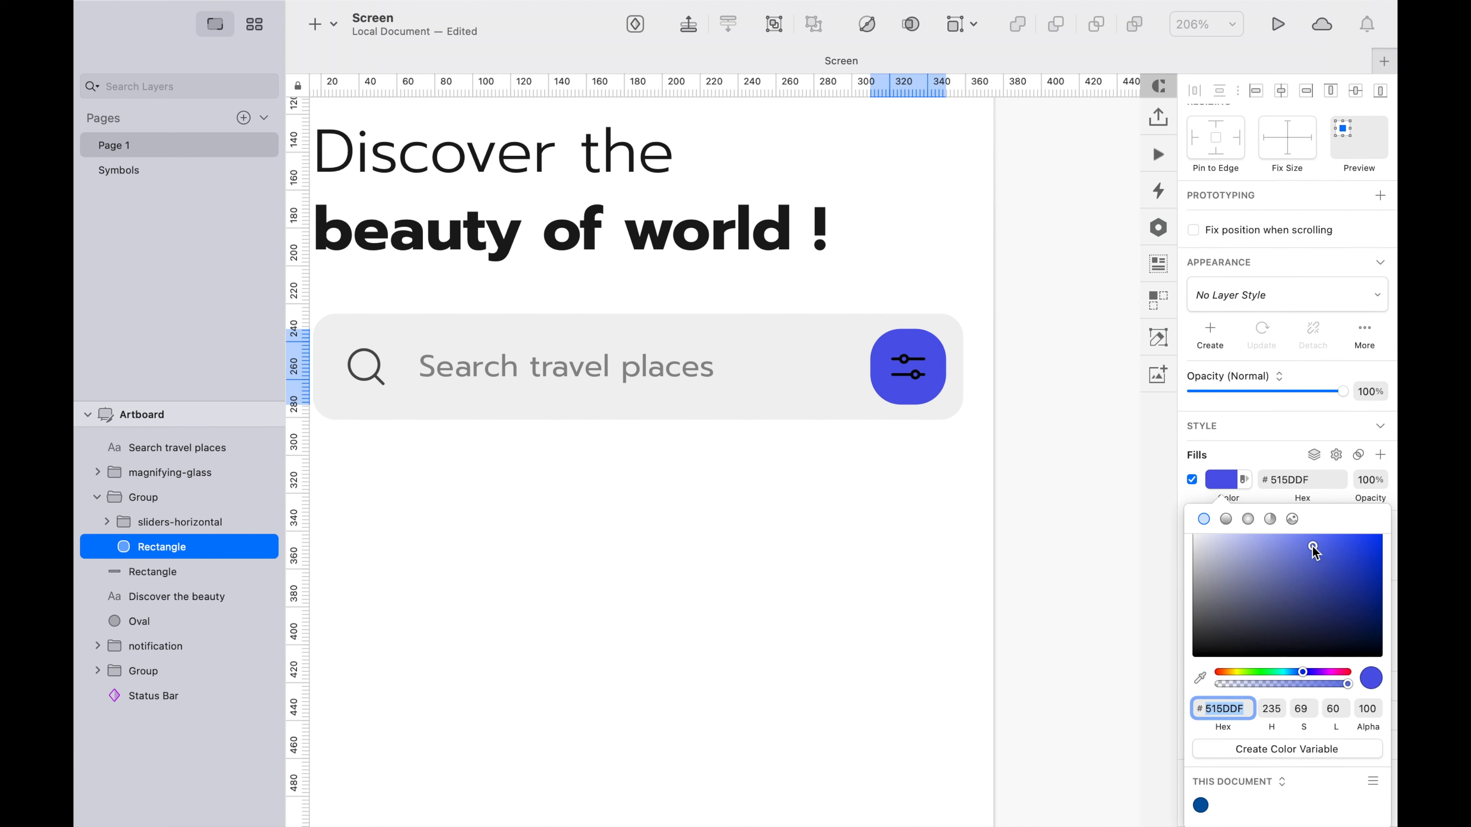
{"action": "left_click", "coordinate": [1321, 584]}
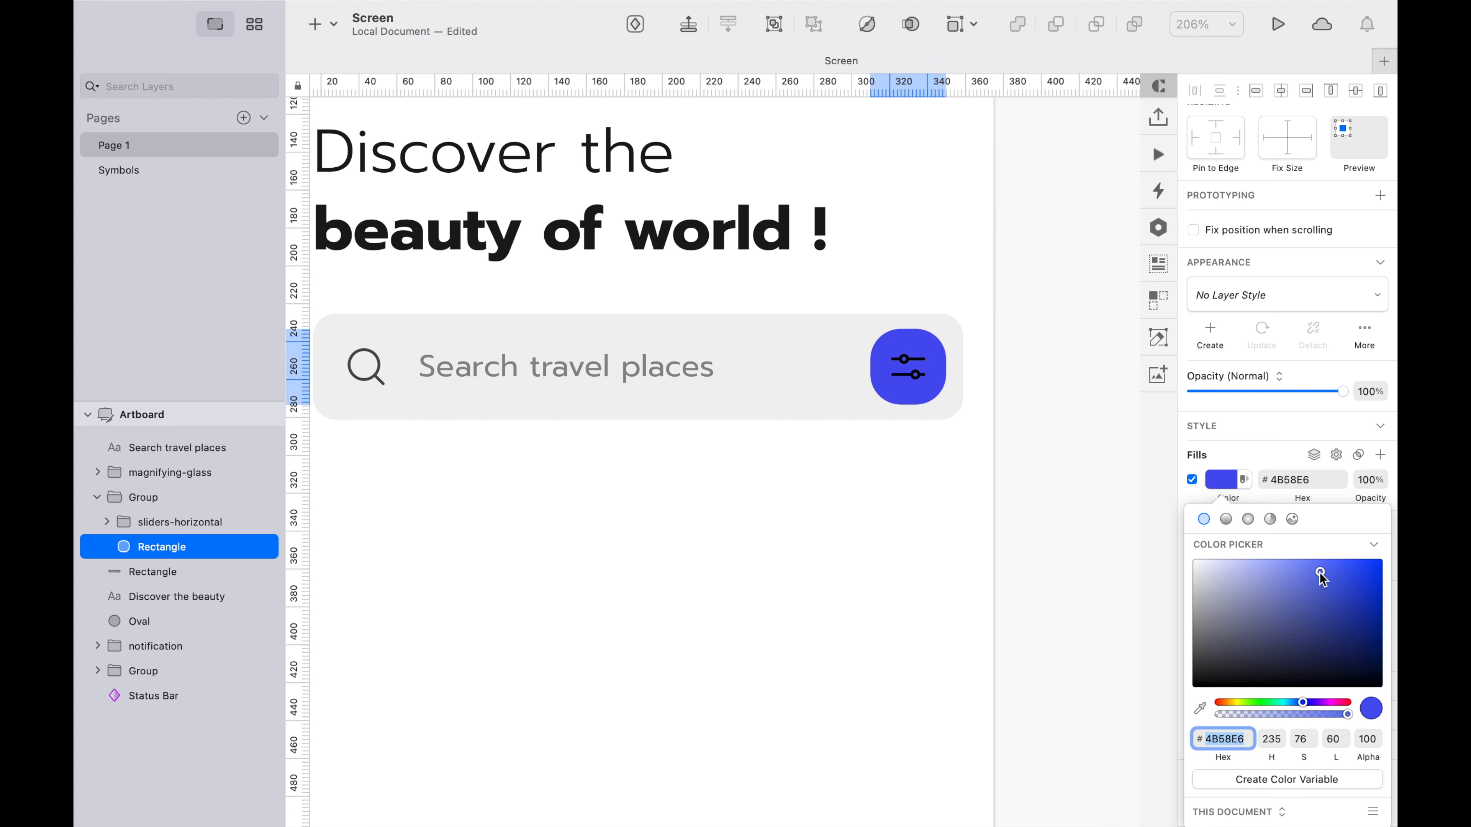
{"action": "key", "text": "Escape"}
{"action": "key", "text": "1"}
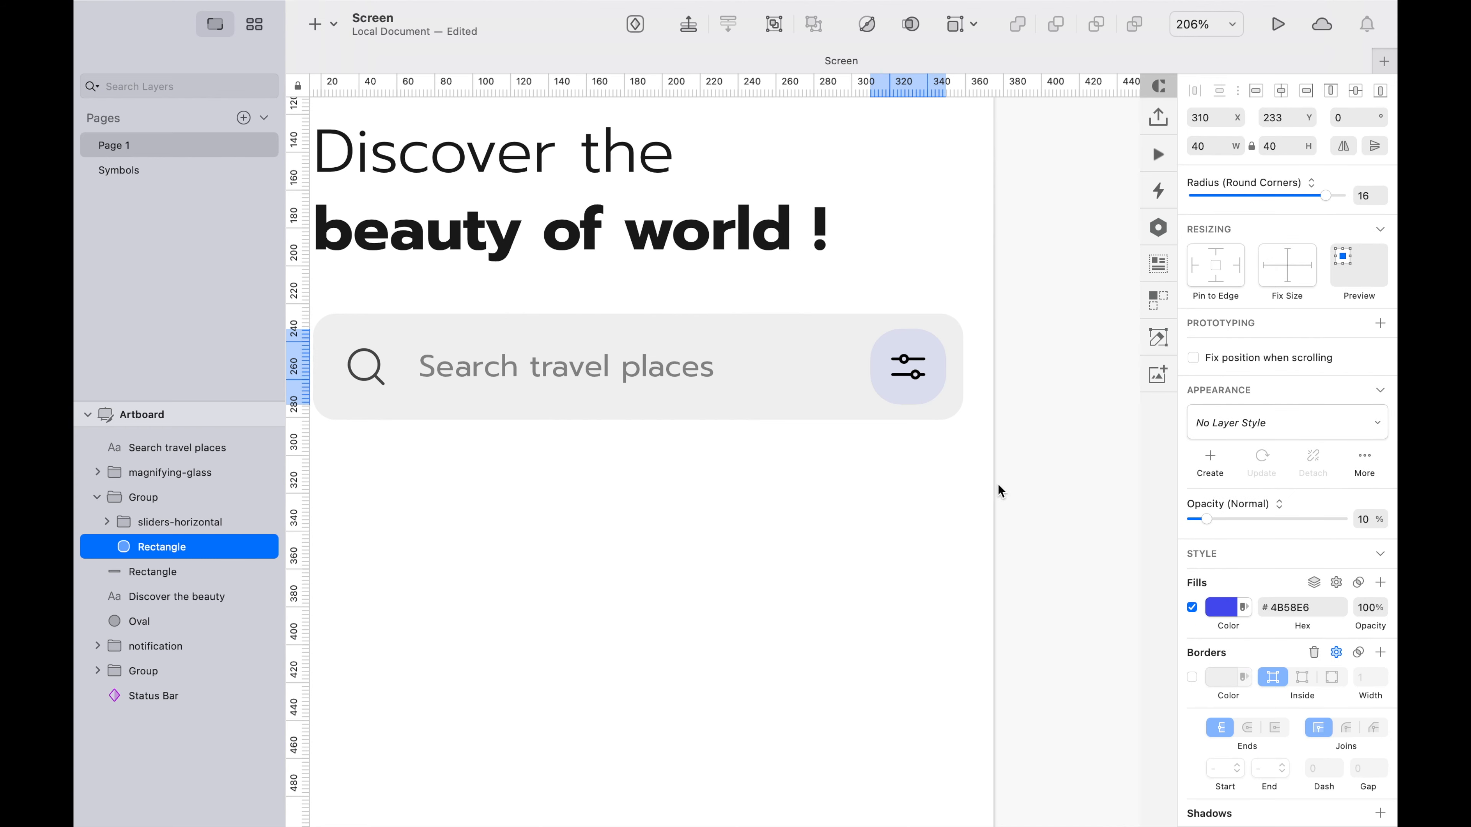
Change the border colour of all ovals and paths in the sliders icon to blue
{"action": "double_click", "coordinate": [927, 382]}
{"action": "left_click", "coordinate": [145, 546]}
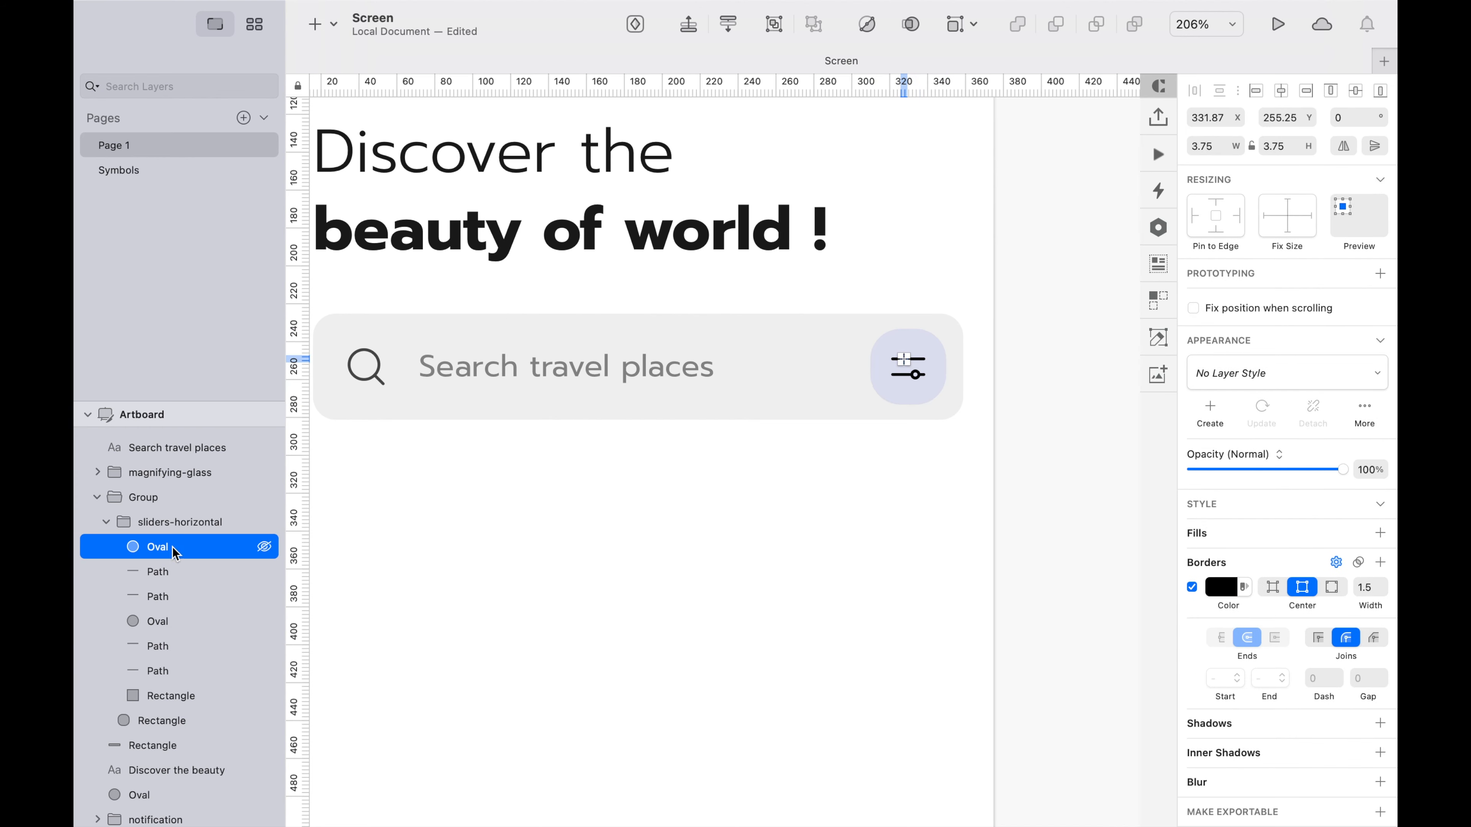
{"action": "left_click", "coordinate": [179, 672], "text": "shift"}
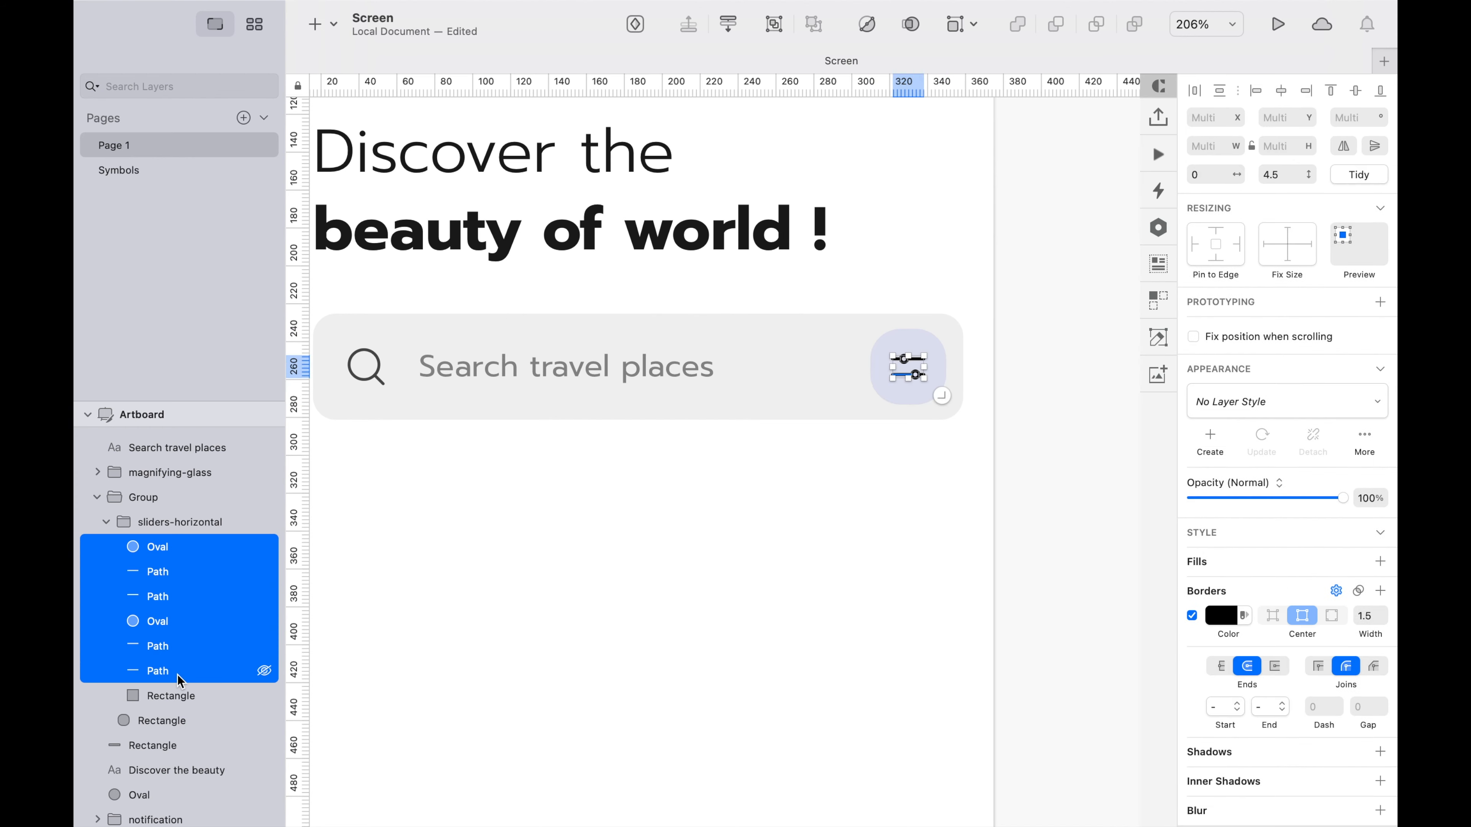
{"action": "left_click", "coordinate": [1214, 609]}
{"action": "key", "text": "Escape"}
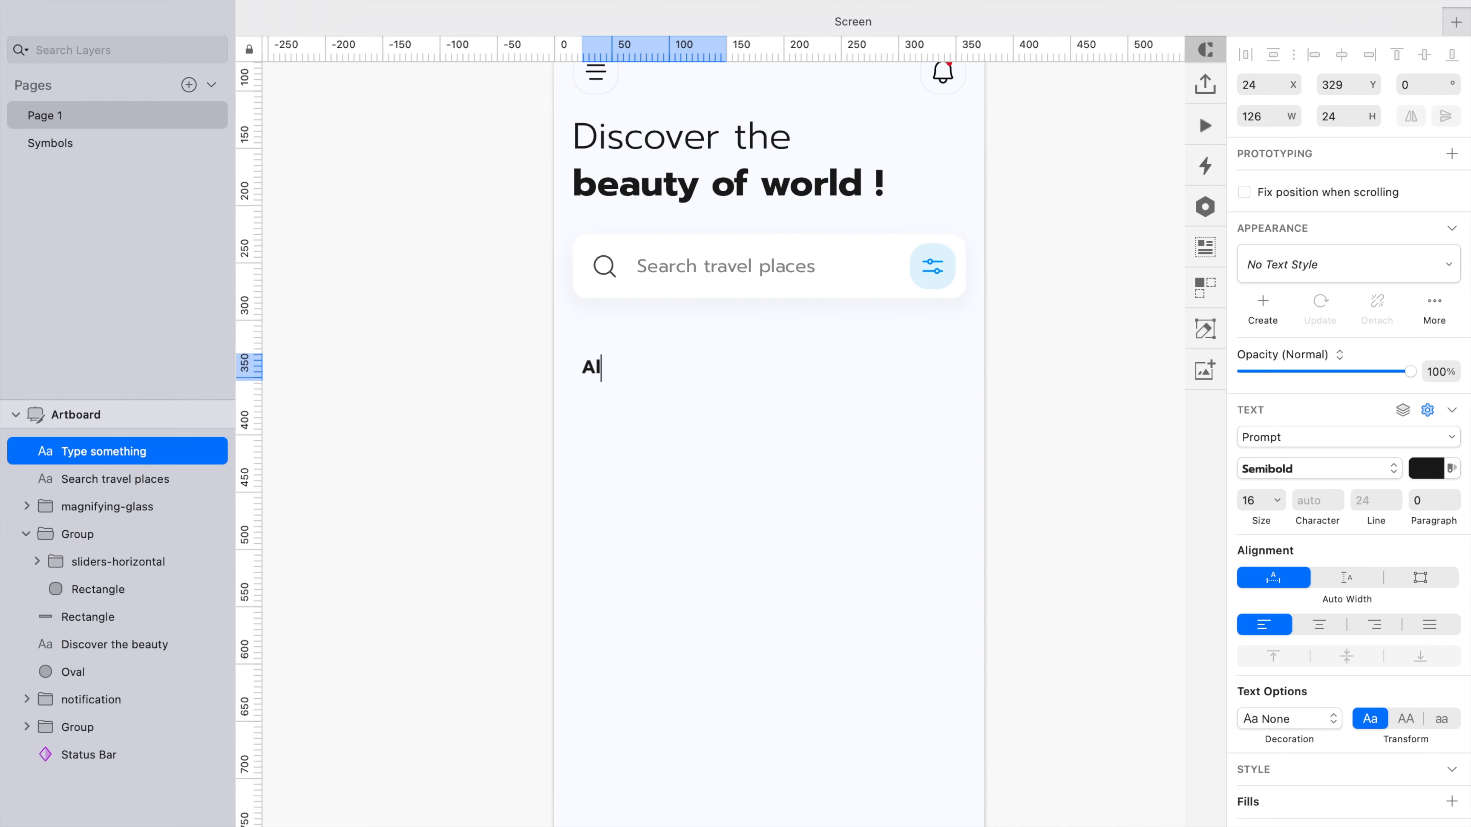
Write the Semibold 16 px label "All" below the search bar and move it slightly down
{"action": "type", "text": "ll"}
{"action": "key", "text": "Escape"}
{"action": "left_click_drag", "start_coordinate": [592, 362], "coordinate": [591, 388]}
Draw a rectangle above the "All" label and size it to 70 by 32
{"action": "key", "text": "r"}
{"action": "left_click_drag", "start_coordinate": [578, 333], "coordinate": [643, 365]}
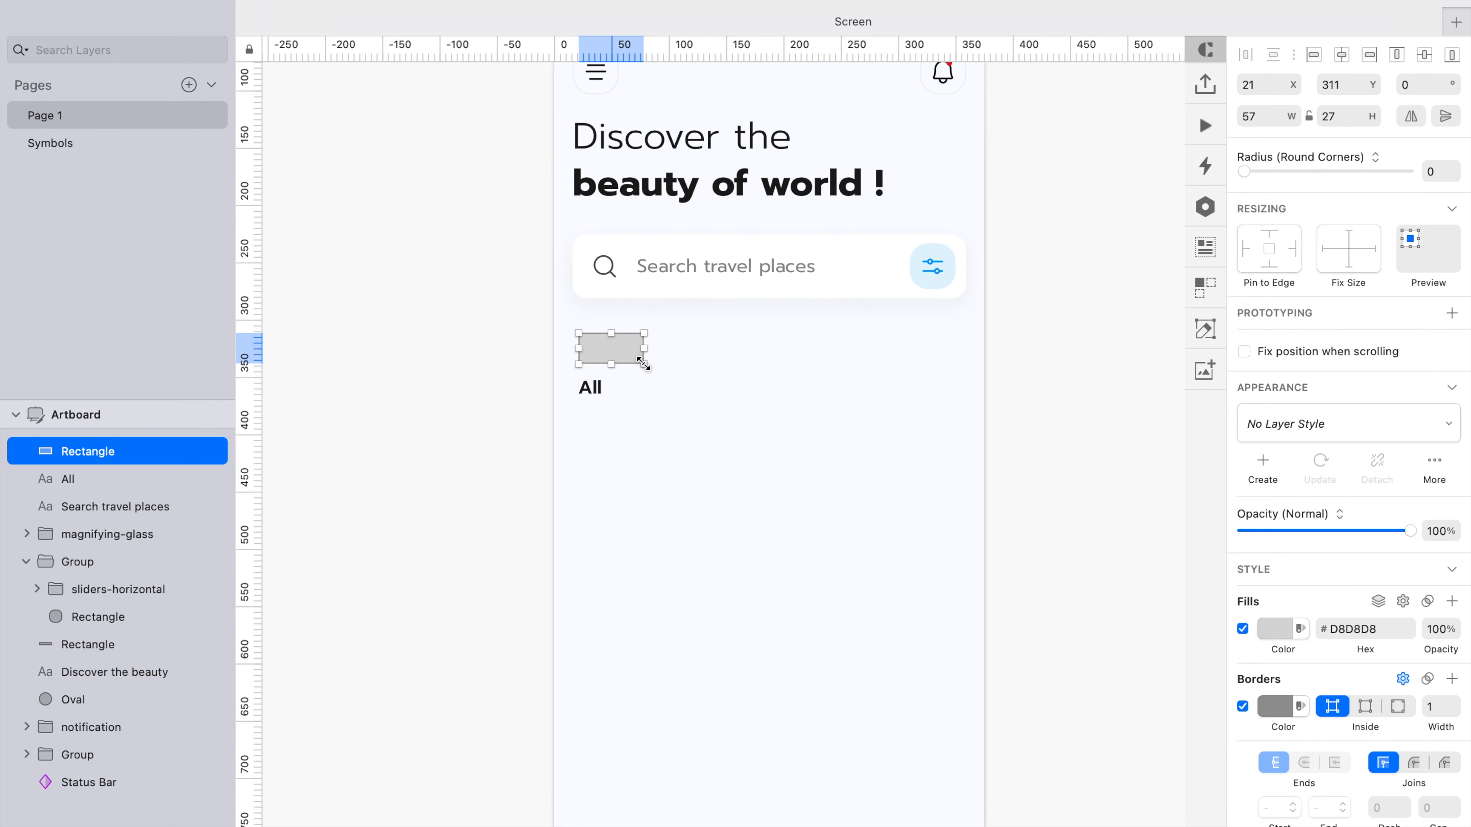
{"action": "left_click", "coordinate": [1375, 112]}
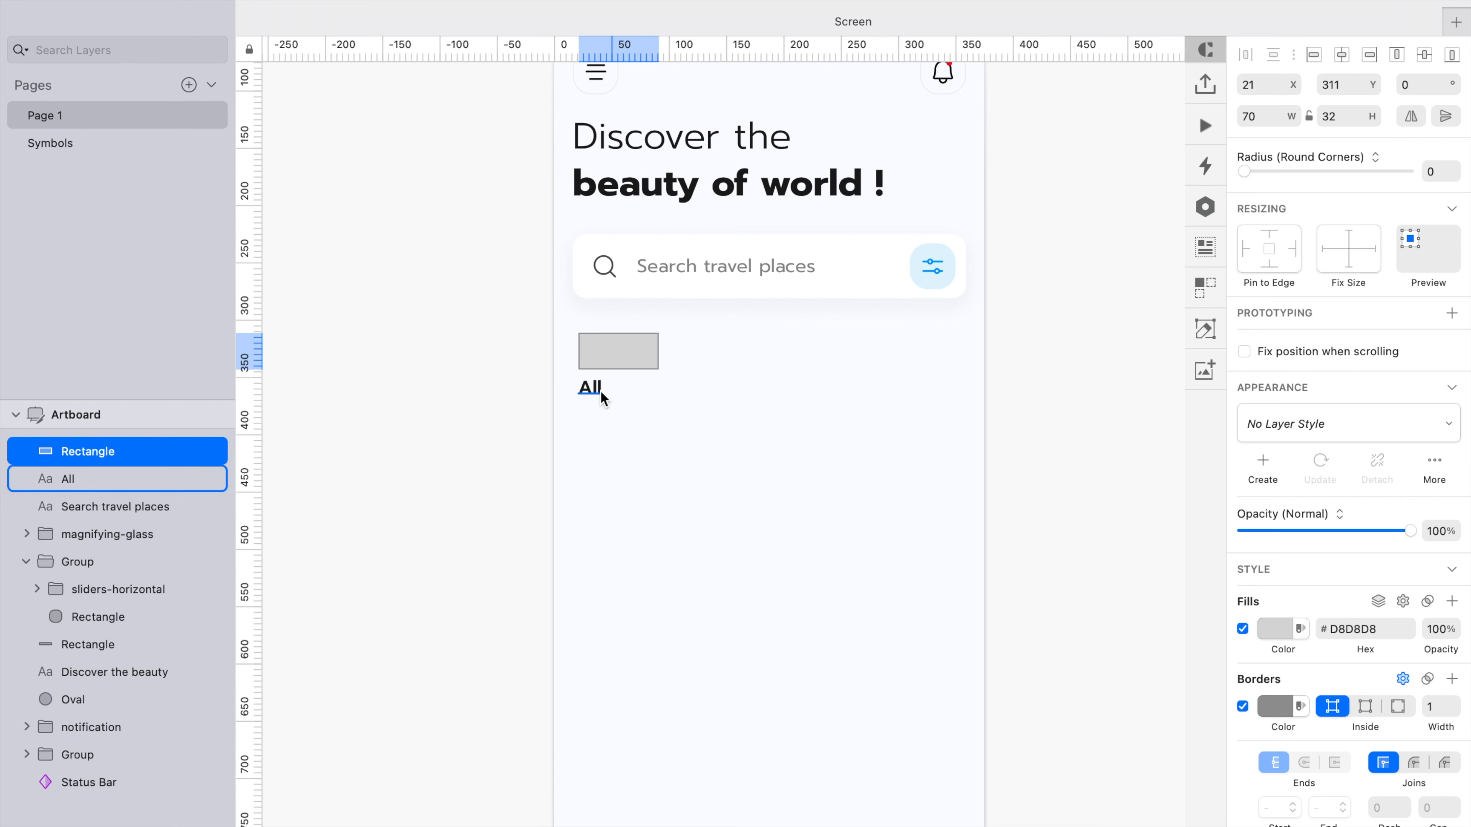
Apply the search bar's white, borderless, shadowed style to the new small rectangle
{"action": "left_click", "coordinate": [837, 295]}
{"action": "left_click", "coordinate": [627, 361]}
{"action": "key", "text": "alt+super+v"}
{"action": "left_click", "coordinate": [630, 375]}
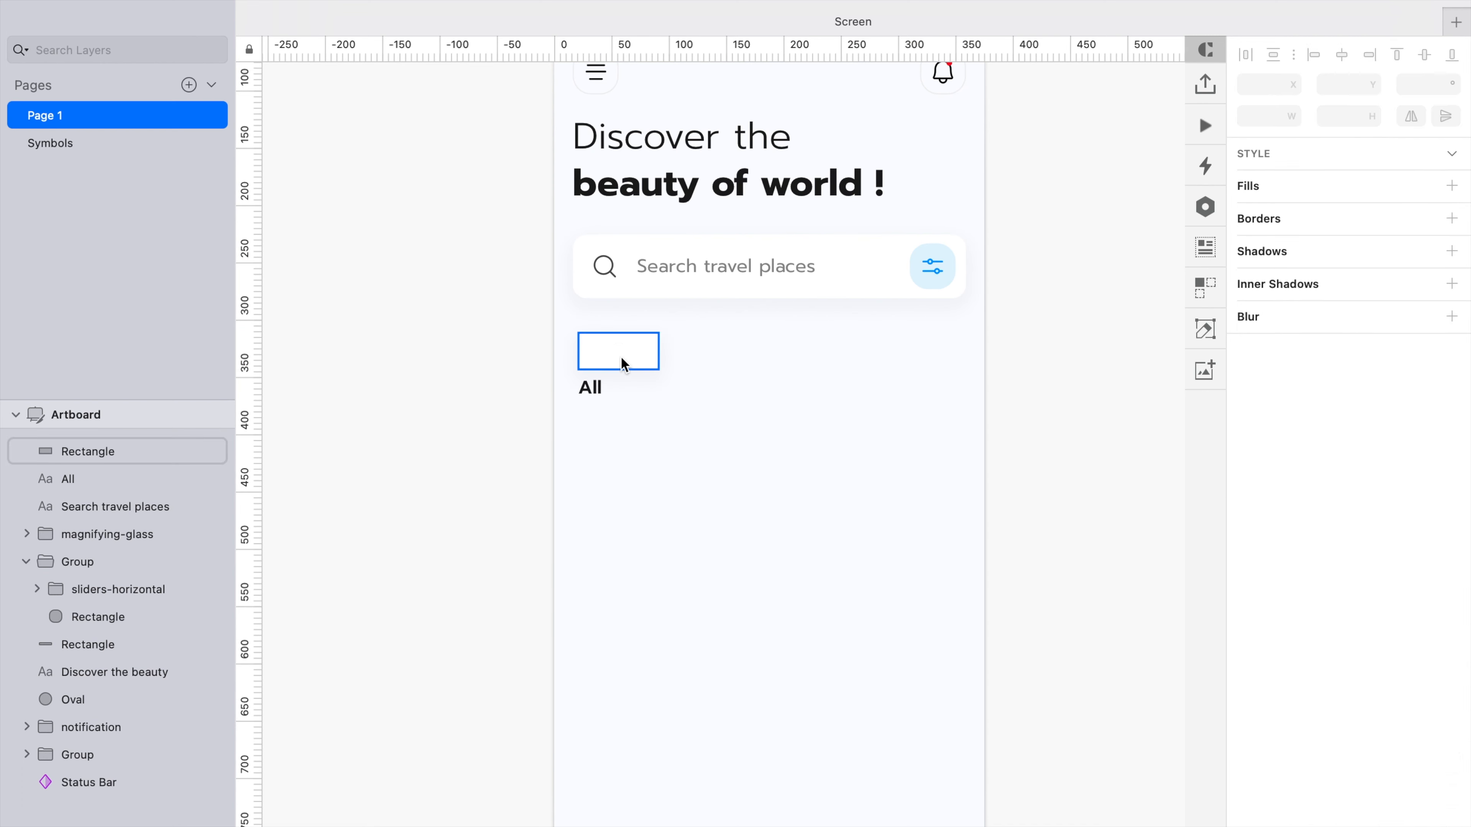
Round the small rectangle's corners to radius 8 and fill it with the document's bright blue
{"action": "left_click", "coordinate": [630, 362]}
{"action": "left_click_drag", "start_coordinate": [1240, 172], "coordinate": [1301, 173]}
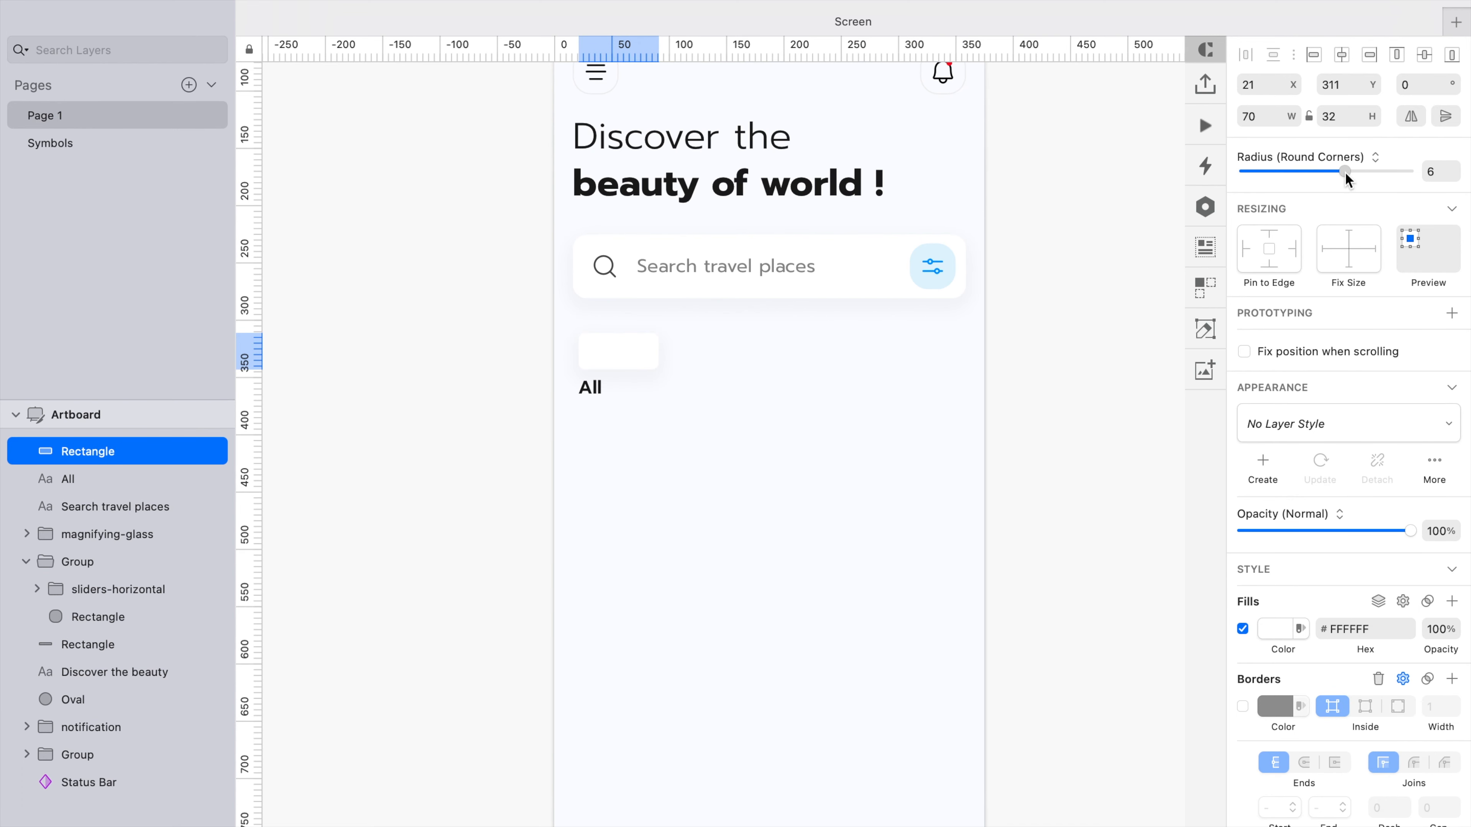
{"action": "left_click", "coordinate": [1277, 628]}
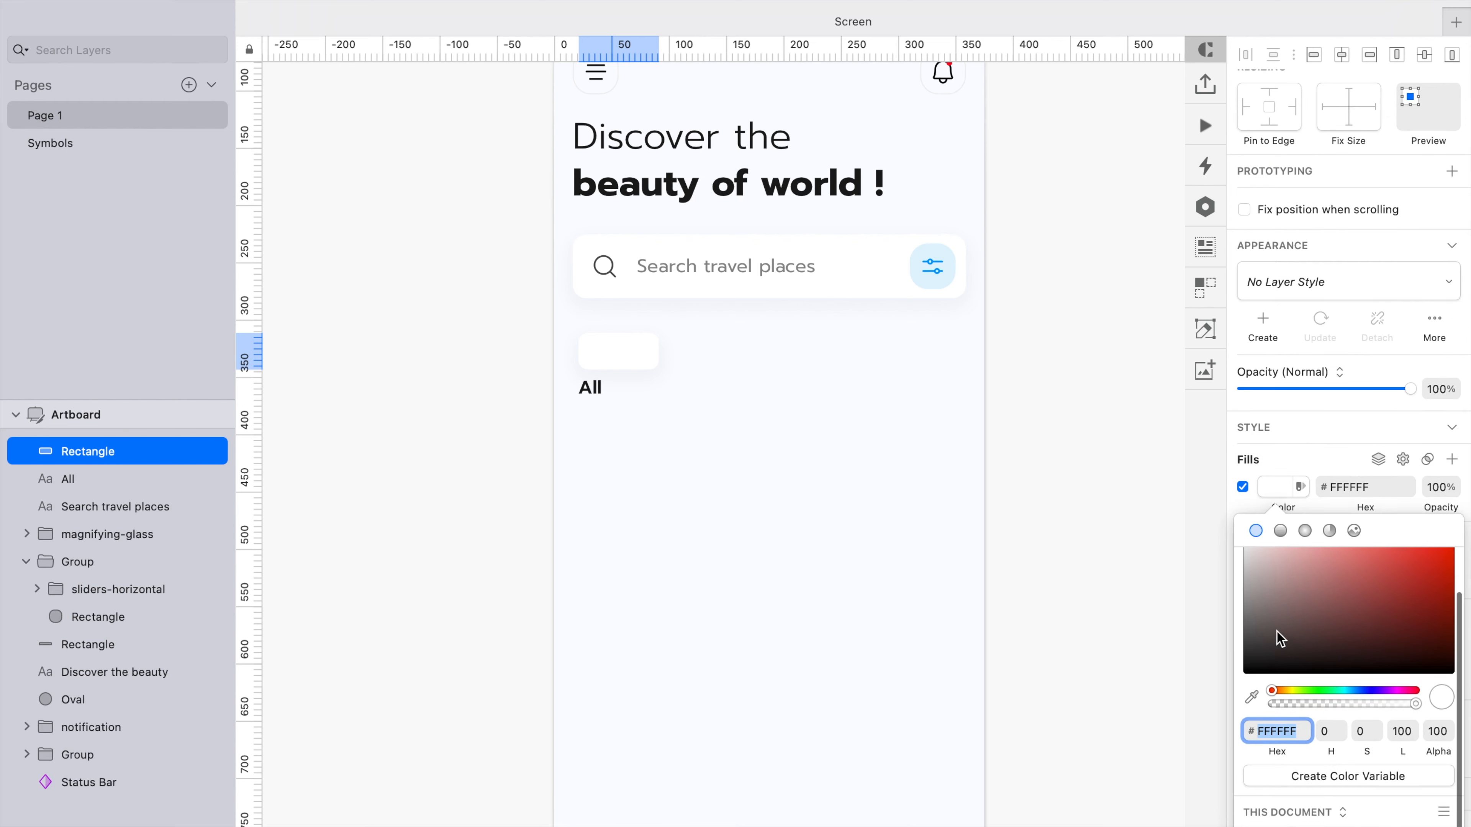
{"action": "left_click", "coordinate": [1252, 825]}
Bring the "All" label in front of the blue rectangle and centre it on the rectangle
{"action": "left_click", "coordinate": [631, 393]}
{"action": "left_click", "coordinate": [604, 389]}
{"action": "left_click_drag", "start_coordinate": [592, 389], "coordinate": [619, 362]}
{"action": "key", "text": "super+x"}
{"action": "left_click", "coordinate": [622, 356]}
{"action": "key", "text": "shift+super+v"}
{"action": "left_click", "coordinate": [622, 357], "text": "shift"}
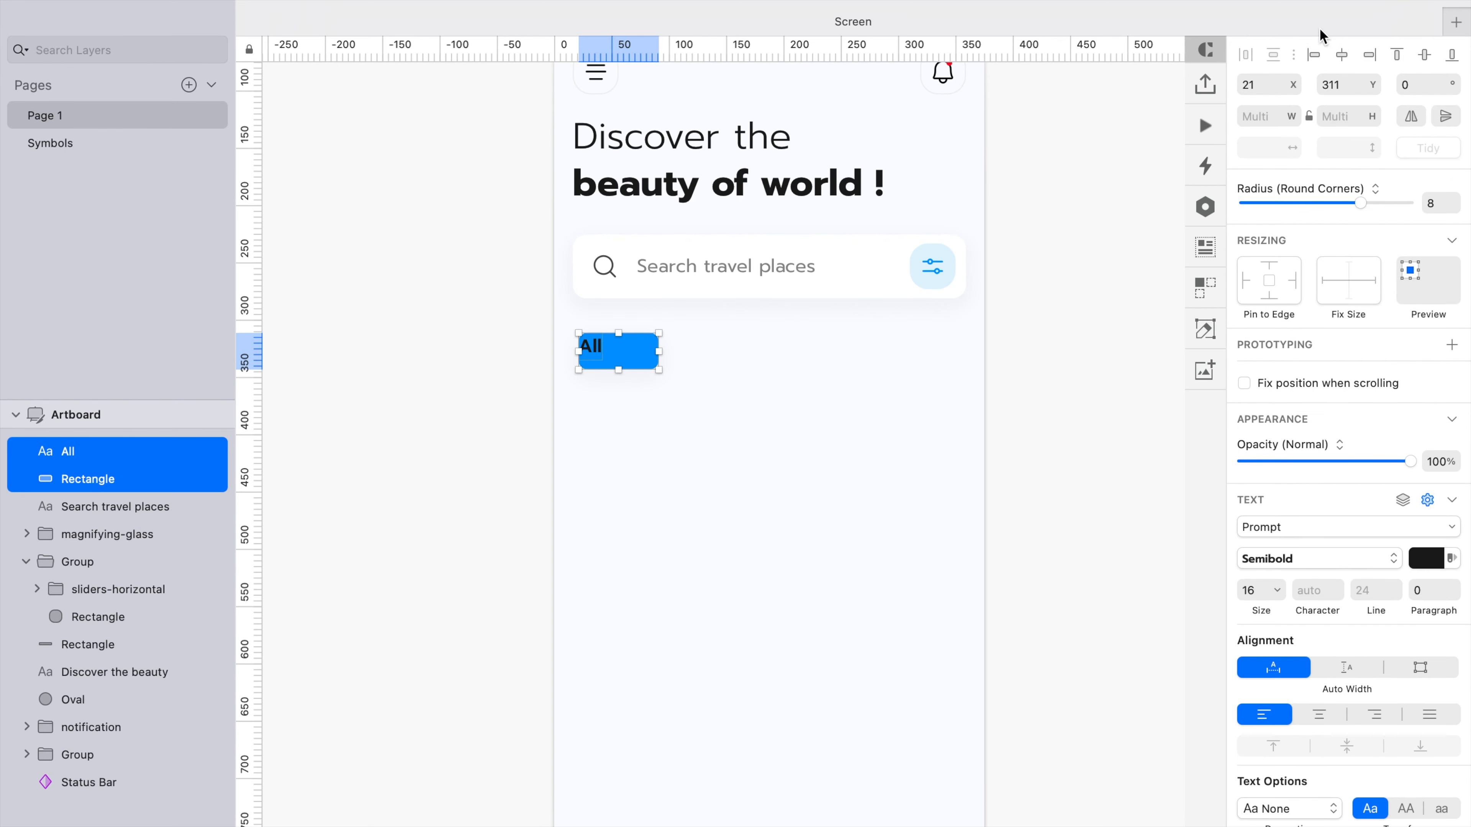
{"action": "left_click", "coordinate": [750, 355]}
{"action": "scroll", "coordinate": [750, 355], "scroll_direction": "up", "scroll_amount": 2}
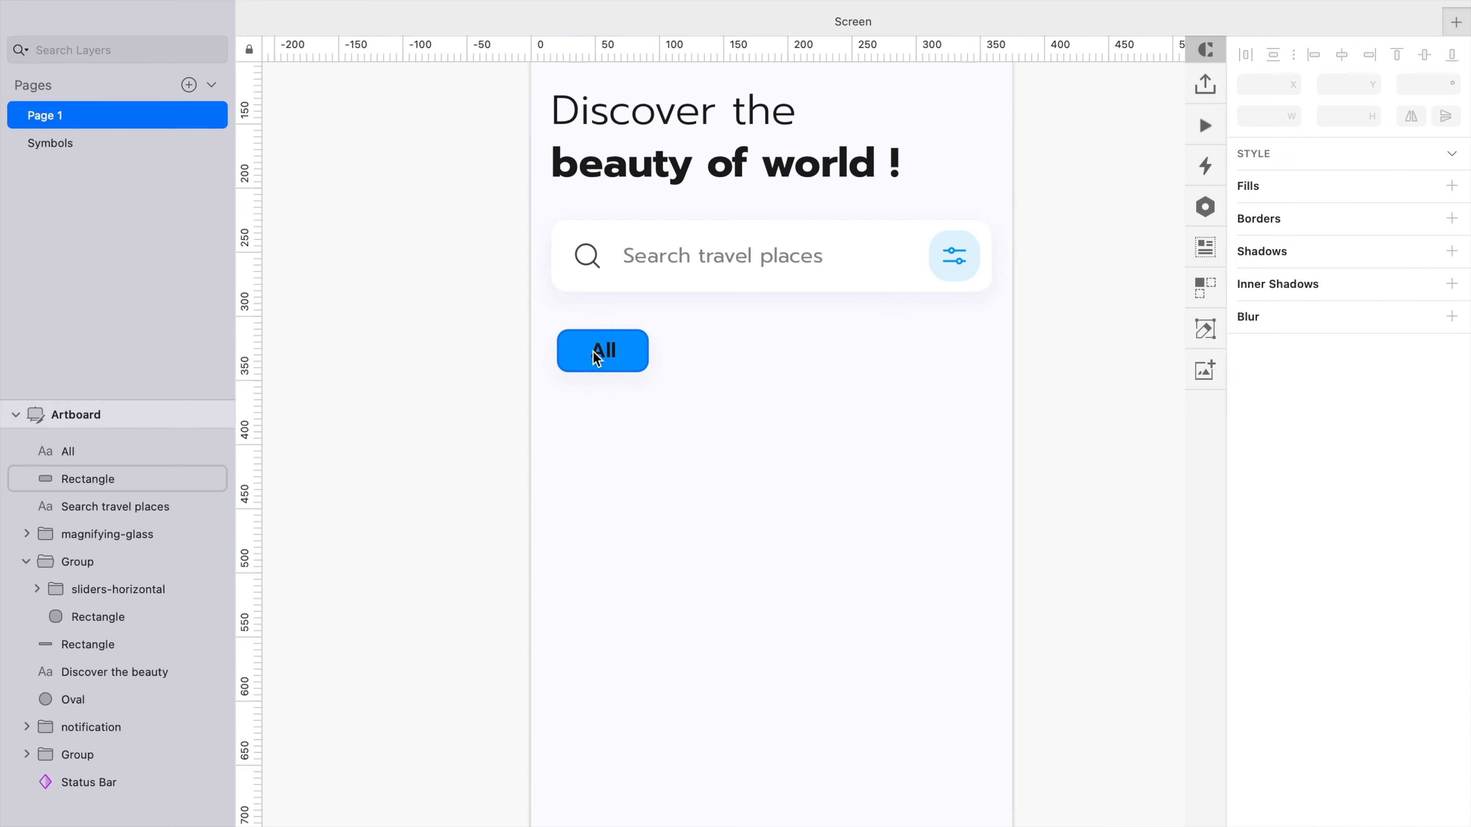
Narrow the blue rectangle to tighten the horizontal padding around the "All" label
{"action": "left_click", "coordinate": [600, 355]}
{"action": "left_click", "coordinate": [642, 352]}
{"action": "left_click_drag", "start_coordinate": [647, 352], "coordinate": [634, 352]}
Change the "All" label's text colour to white
{"action": "left_click", "coordinate": [600, 351]}
{"action": "left_click", "coordinate": [1417, 580]}
{"action": "left_click", "coordinate": [1087, 475]}
{"action": "left_click", "coordinate": [1303, 572]}
{"action": "left_click", "coordinate": [1264, 522]}
{"action": "left_click", "coordinate": [1092, 494]}
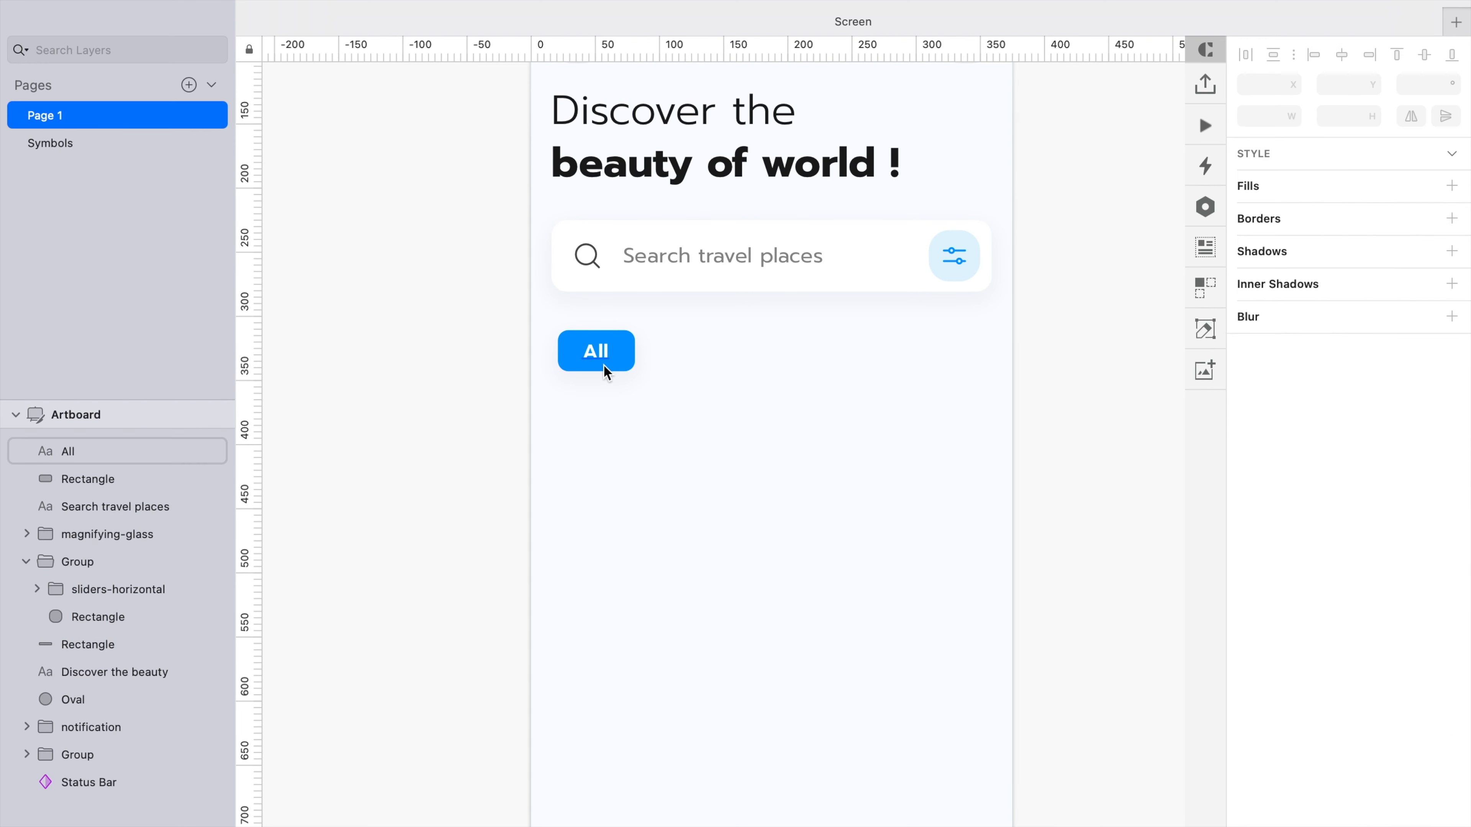
Duplicate the "All" label to the right of the blue button and colour the copy 4C4C4C
{"action": "left_click", "coordinate": [634, 360]}
{"action": "key", "text": "Escape"}
{"action": "left_click", "coordinate": [595, 354]}
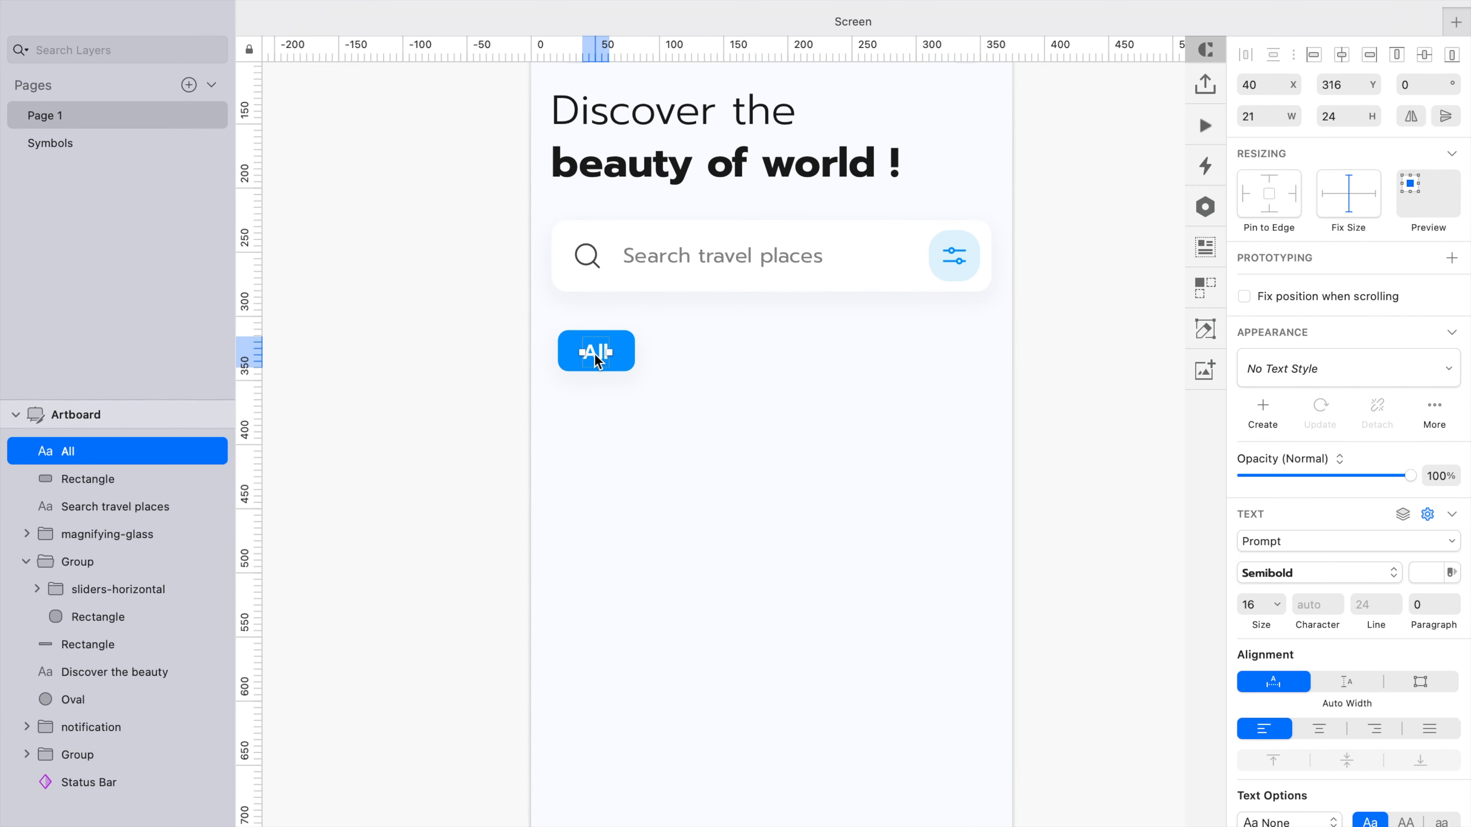
{"action": "left_click_drag", "start_coordinate": [595, 357], "coordinate": [682, 361], "text": "alt"}
{"action": "left_click", "coordinate": [1425, 572]}
{"action": "type", "text": "4C4C4C"}
{"action": "key", "text": "Return"}
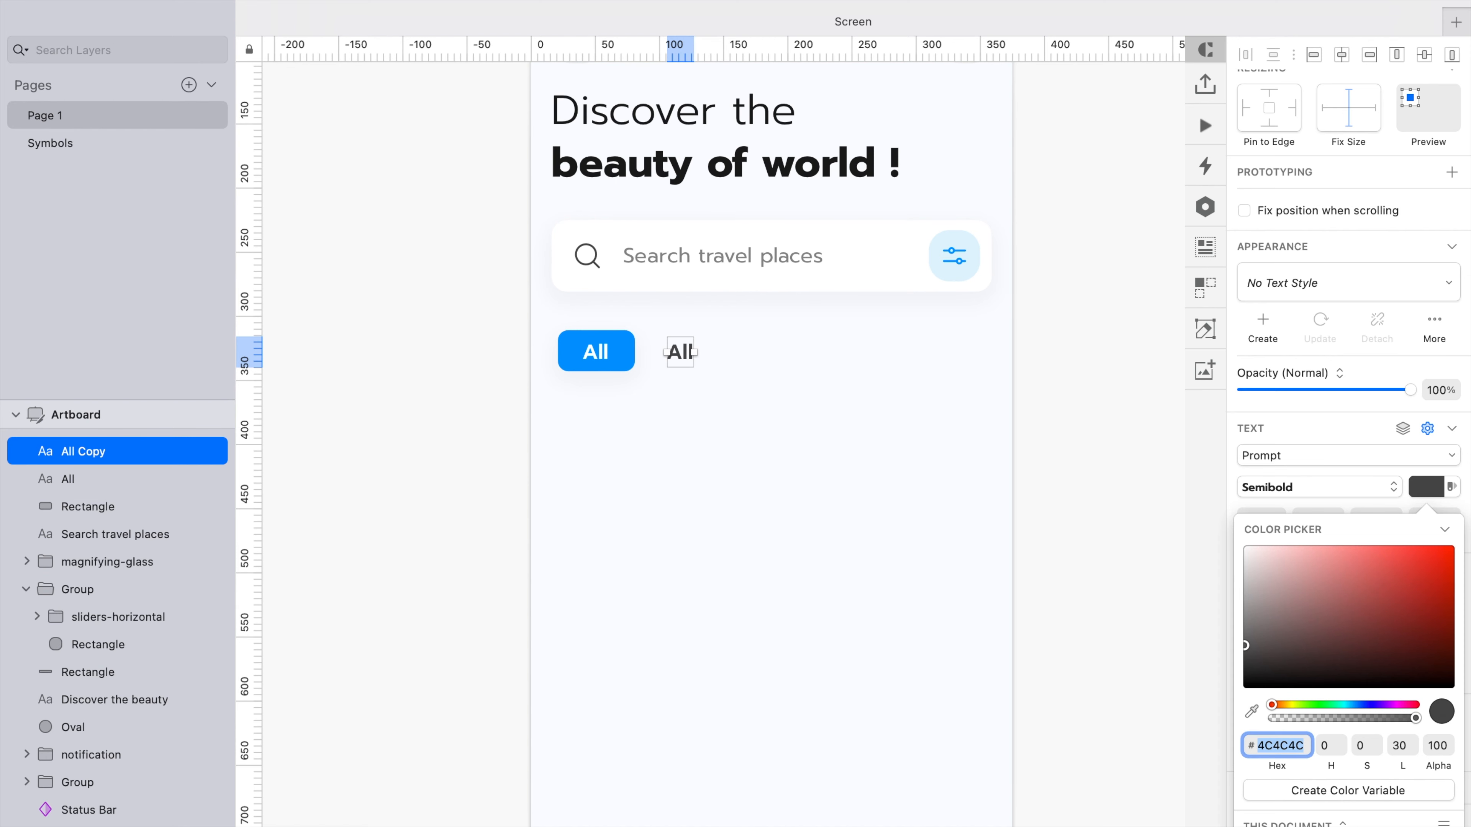
{"action": "key", "text": "Escape"}
Change the copied label's text to "Reccomended" and set its weight to Medium
{"action": "key", "text": "Return"}
{"action": "type", "text": "P"}
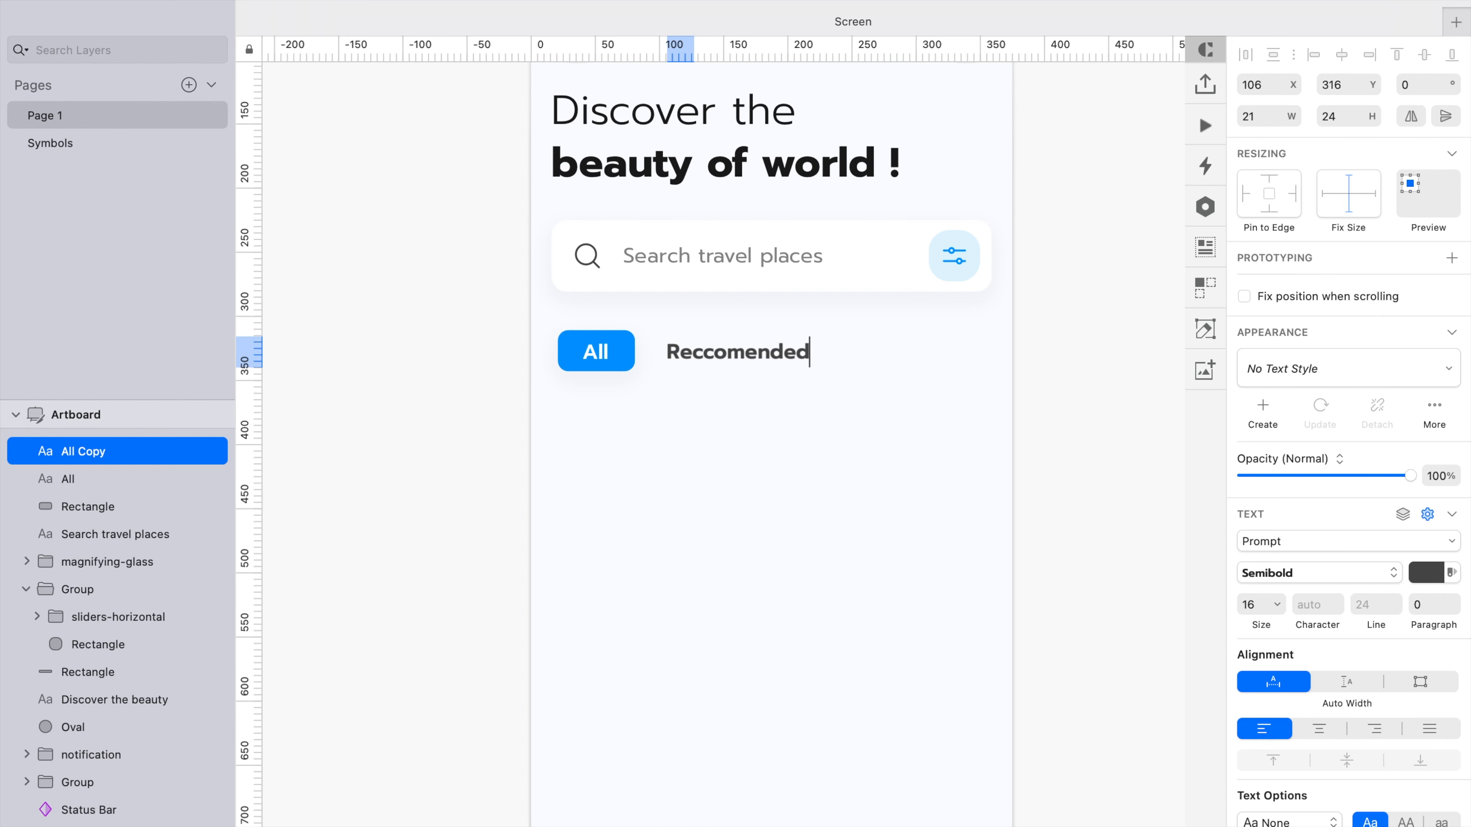
{"action": "type", "text": "eccomended"}
{"action": "key", "text": "Escape"}
{"action": "left_click", "coordinate": [1291, 571]}
{"action": "left_click", "coordinate": [1294, 537]}
Nudge "Reccomended" to 20 px from the blue button and align the two vertically on their centres
{"action": "key", "text": "Left"}
{"action": "key", "text": "Left"}
{"action": "key", "text": "Left"}
{"action": "key", "text": "Left"}
{"action": "key", "text": "Left"}
{"action": "left_click", "coordinate": [628, 357], "text": "shift"}
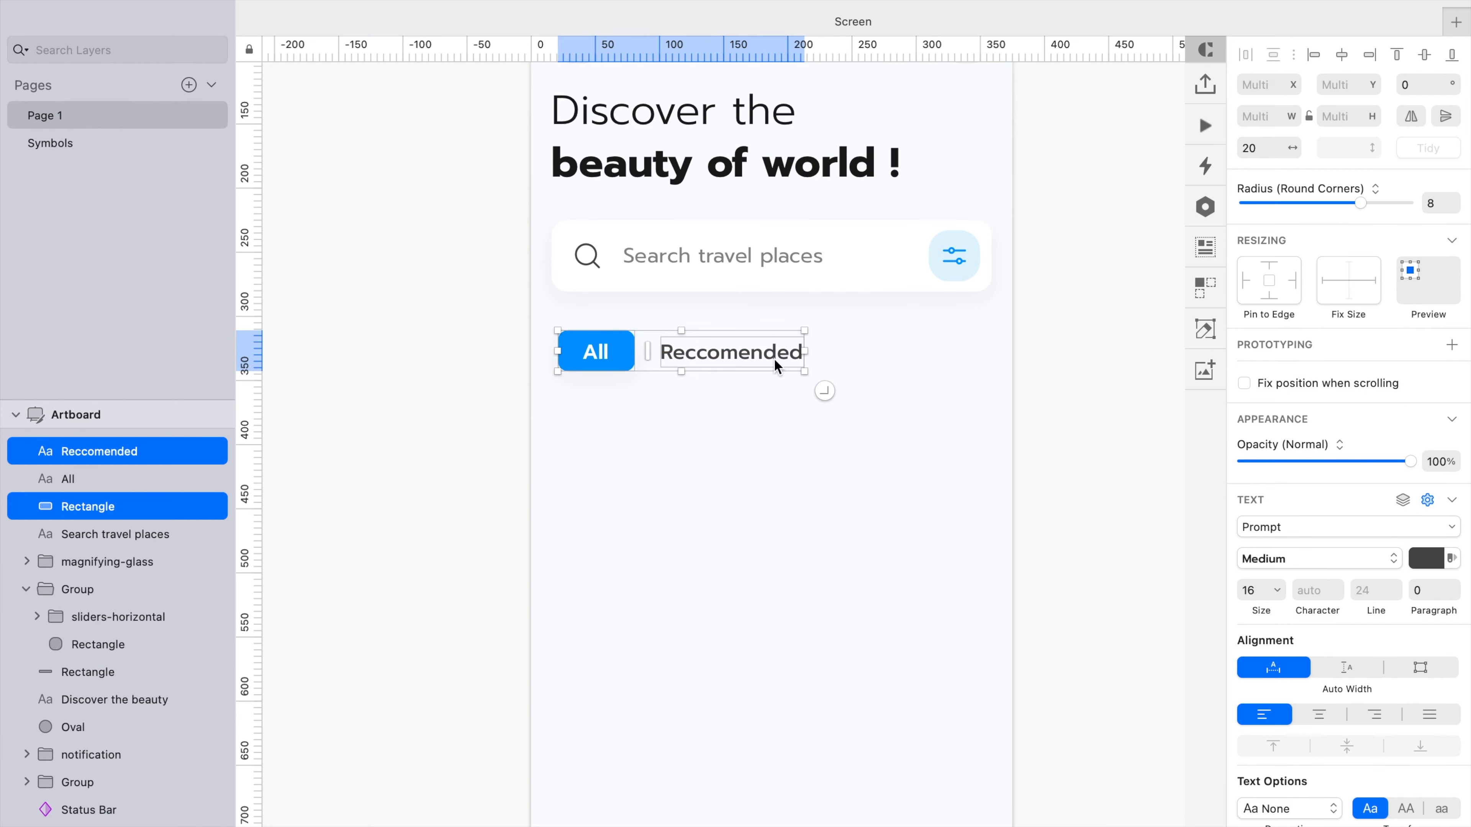
{"action": "left_click", "coordinate": [1425, 57]}
{"action": "left_click", "coordinate": [1028, 404]}
Duplicate the "Reccomended" label twice to the right and change the copies' text to "Popular" and "Ratings"
{"action": "left_click", "coordinate": [719, 368]}
{"action": "left_click_drag", "start_coordinate": [720, 368], "coordinate": [975, 355]}
{"action": "double_click", "coordinate": [887, 361]}
{"action": "type", "text": "Popular"}
{"action": "key", "text": "Escape"}
{"action": "double_click", "coordinate": [975, 354]}
{"action": "type", "text": "Ratings"}
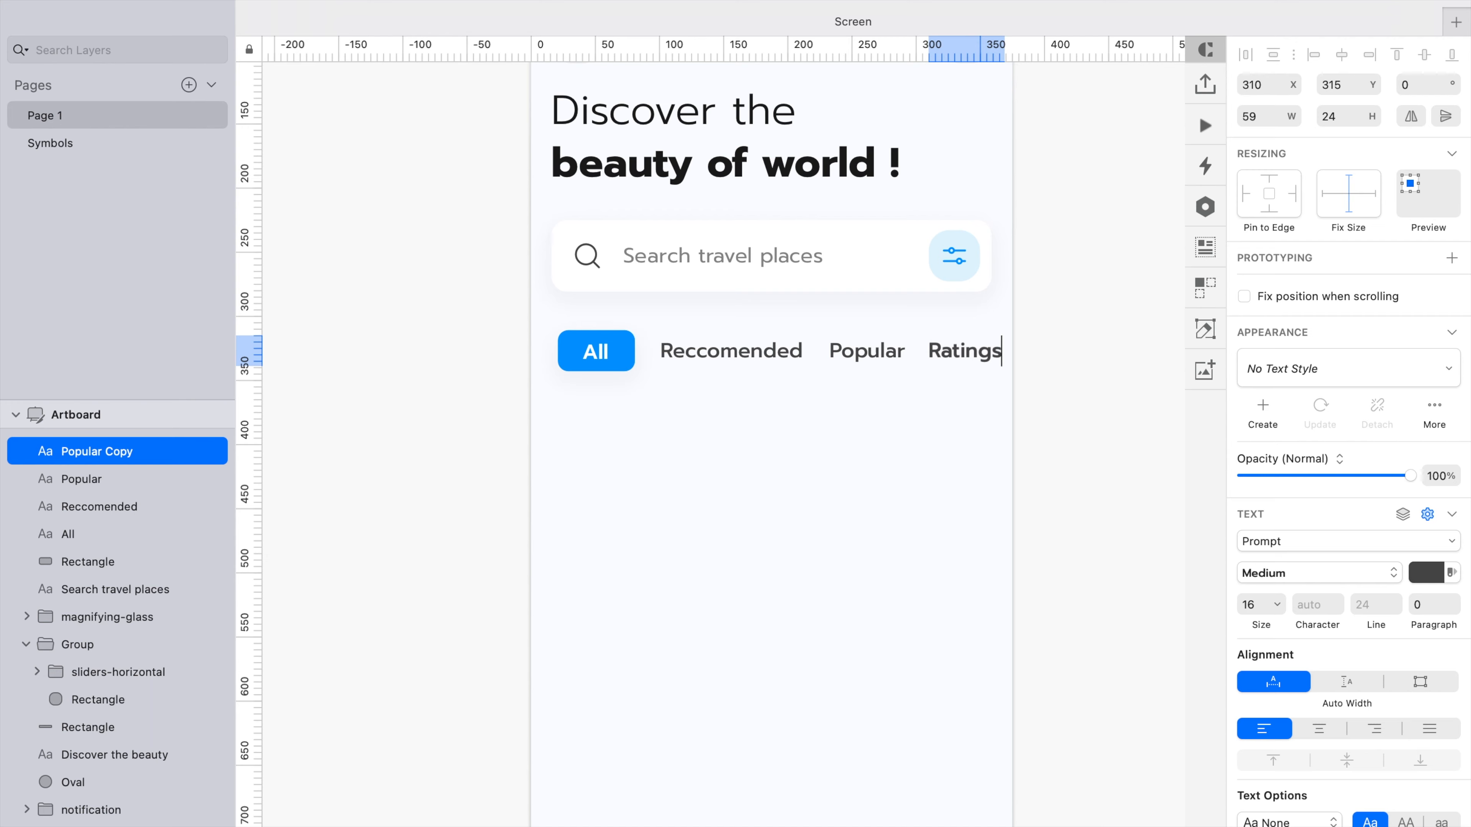
{"action": "key", "text": "Escape"}
Move "Ratings" slightly right and distribute the three grey category labels evenly horizontally
{"action": "left_click_drag", "start_coordinate": [985, 350], "coordinate": [996, 351]}
{"action": "left_click", "coordinate": [867, 354], "text": "shift"}
{"action": "left_click", "coordinate": [758, 356], "text": "shift"}
{"action": "left_click", "coordinate": [1245, 54]}
{"action": "left_click", "coordinate": [846, 465]}
Set the "Reccomended", "Popular" and "Ratings" labels to Regular weight and grey 808080
{"action": "left_click", "coordinate": [1314, 605]}
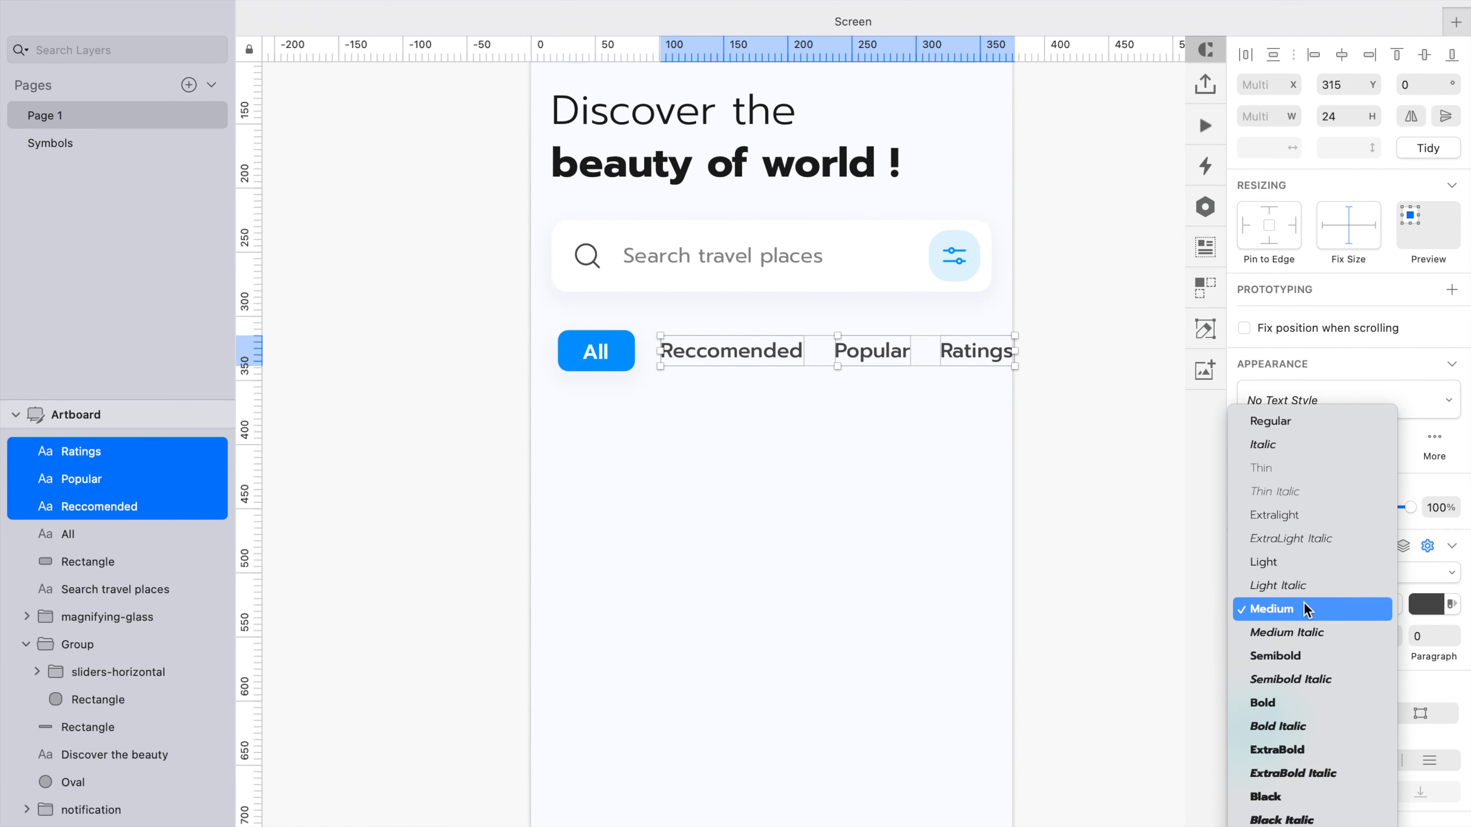
{"action": "left_click", "coordinate": [1274, 422]}
{"action": "left_click", "coordinate": [1420, 603]}
{"action": "type", "text": "808080"}
{"action": "key", "text": "Return"}
{"action": "left_click", "coordinate": [1077, 493]}
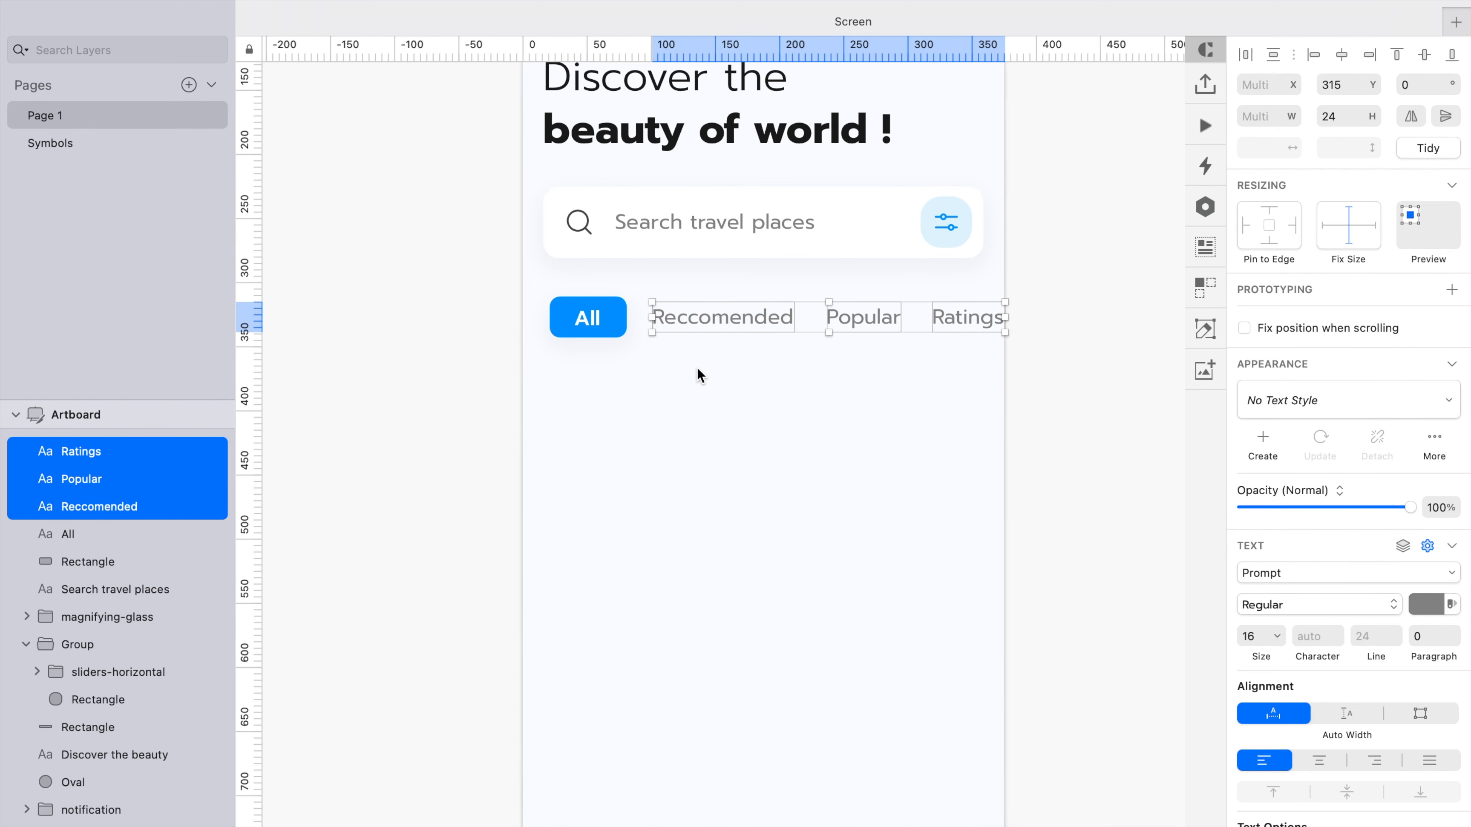
Draw a card rectangle of about 256 by 177 below the category labels, positioned at X 21, Y 364
{"action": "left_click", "coordinate": [668, 443]}
{"action": "scroll", "coordinate": [670, 450], "scroll_direction": "down", "scroll_amount": 2}
{"action": "key", "text": "r"}
{"action": "mouse_move", "coordinate": [555, 342]}
{"action": "left_mouse_down"}
{"action": "mouse_move", "coordinate": [823, 559]}
{"action": "mouse_move", "coordinate": [884, 568]}
{"action": "left_mouse_up"}
{"action": "left_click_drag", "start_coordinate": [691, 454], "coordinate": [691, 443]}
Copy the search bar's style onto the large card rectangle
{"action": "left_click", "coordinate": [1088, 440]}
{"action": "left_click", "coordinate": [886, 200]}
{"action": "key", "text": "alt+super+c"}
{"action": "left_click", "coordinate": [805, 426]}
{"action": "key", "text": "alt+super+v"}
{"action": "left_click", "coordinate": [738, 614]}
Round the card rectangle's corners to radius 24
{"action": "left_click", "coordinate": [702, 484]}
{"action": "left_click_drag", "start_coordinate": [1240, 171], "coordinate": [1302, 173]}
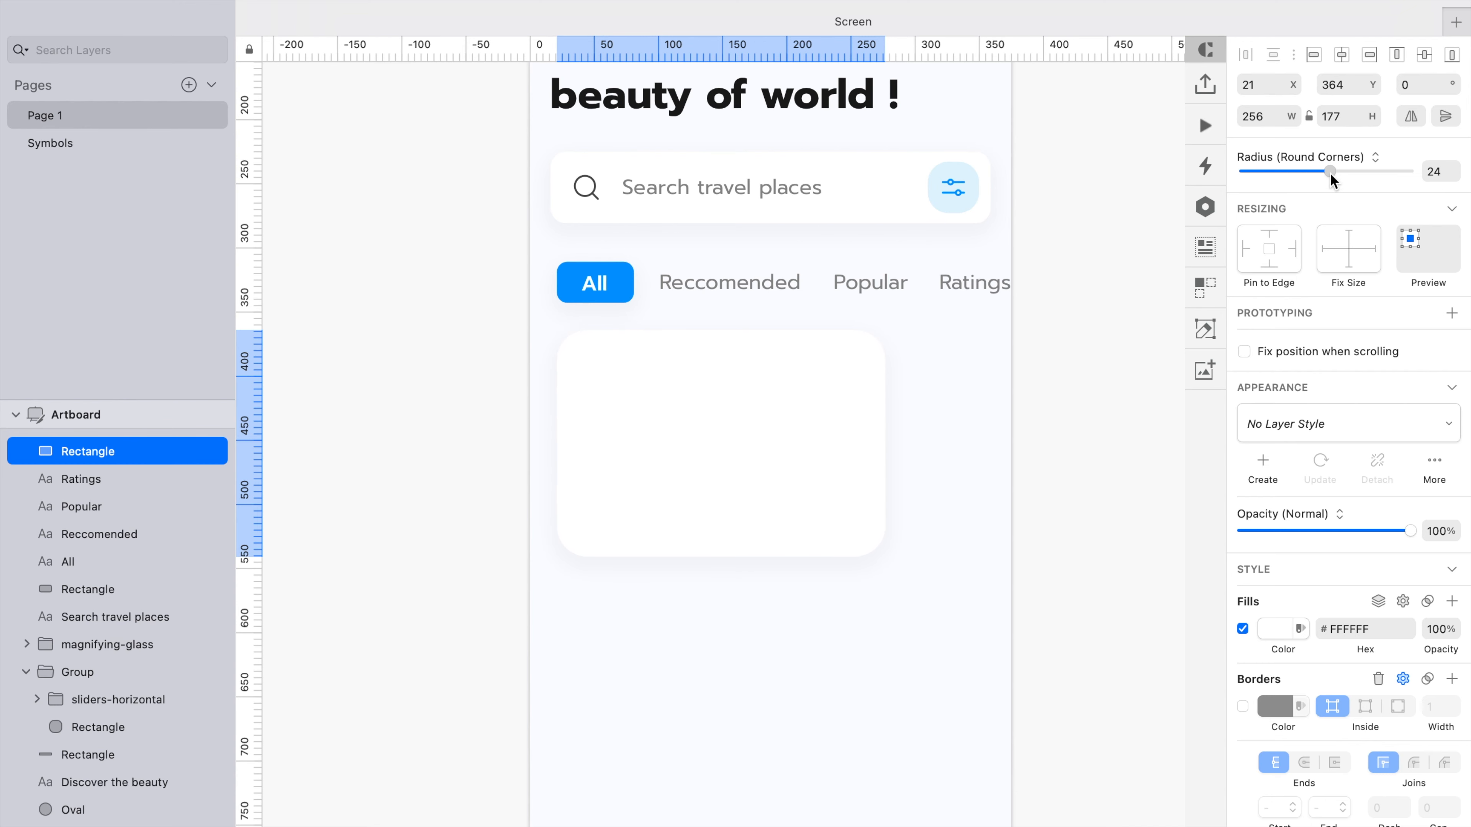
{"action": "left_click", "coordinate": [1144, 481]}
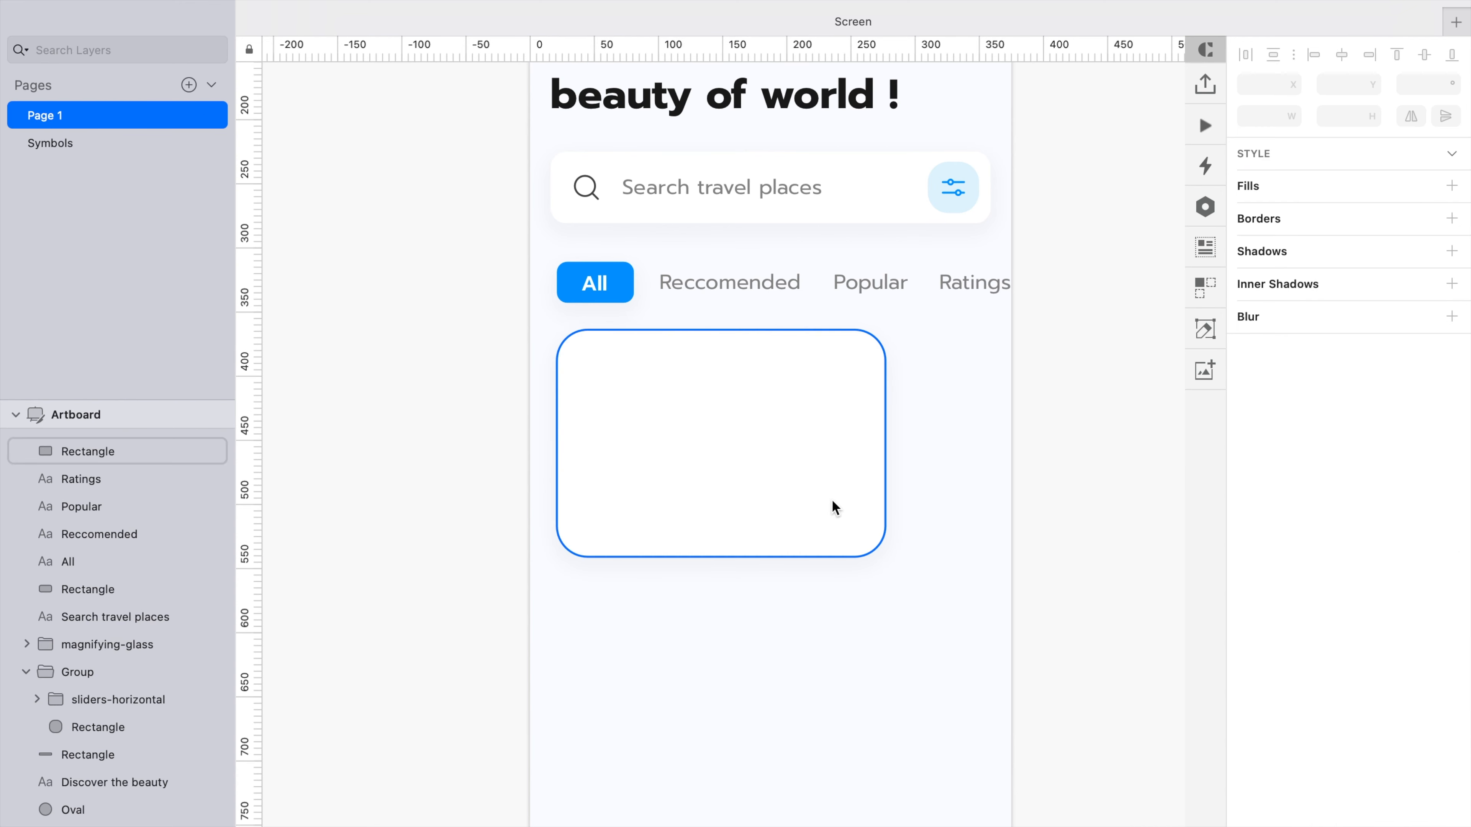
{"action": "left_click", "coordinate": [771, 513]}
{"action": "scroll", "coordinate": [705, 760], "scroll_direction": "up", "scroll_amount": 1}
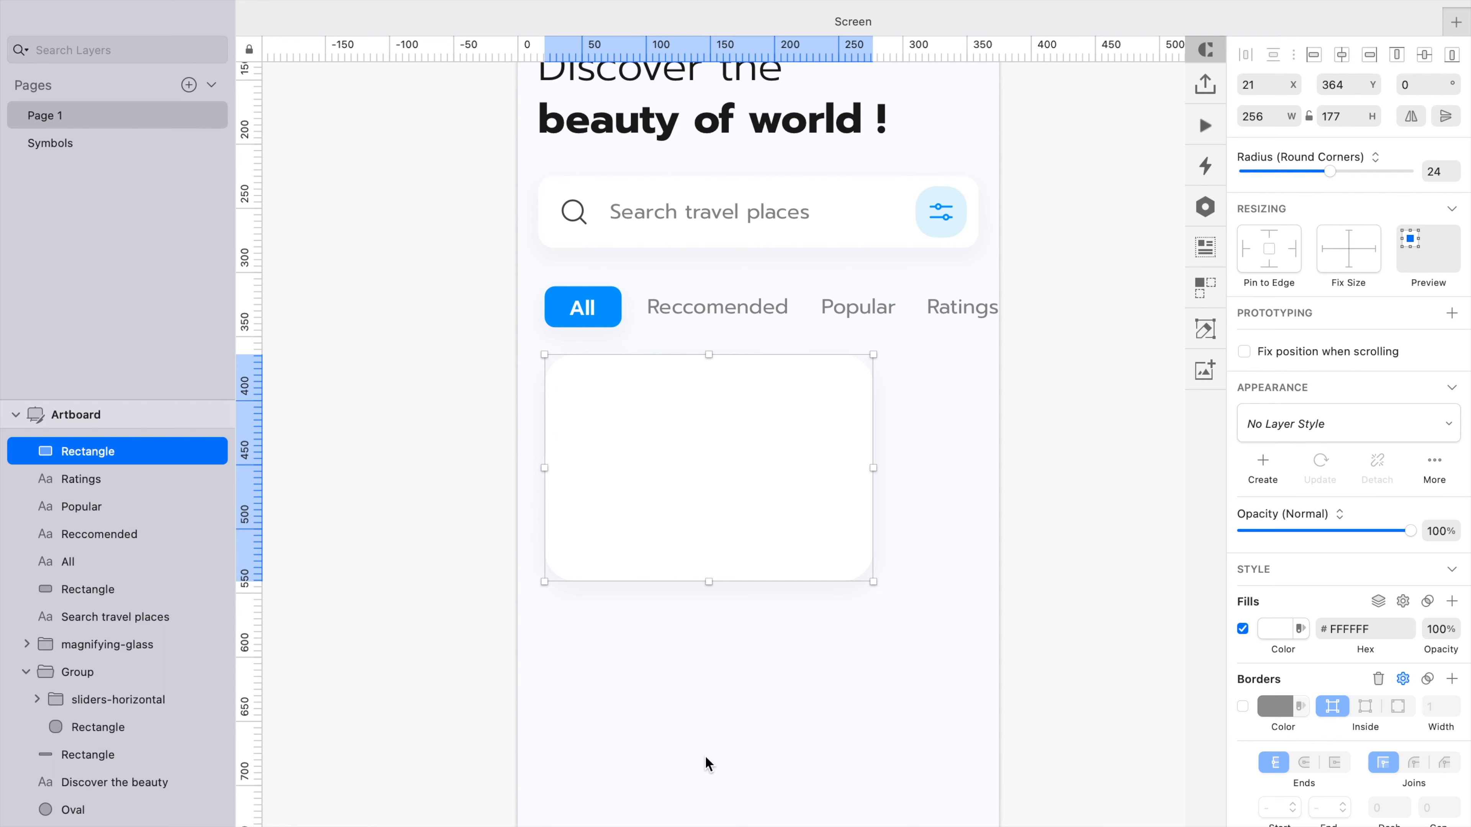
Draw a rectangle of about 234 by 95 inside the card and round its corners to radius 24
{"action": "key", "text": "r"}
{"action": "left_click_drag", "start_coordinate": [558, 379], "coordinate": [857, 501]}
{"action": "left_click_drag", "start_coordinate": [1239, 171], "coordinate": [1364, 175]}
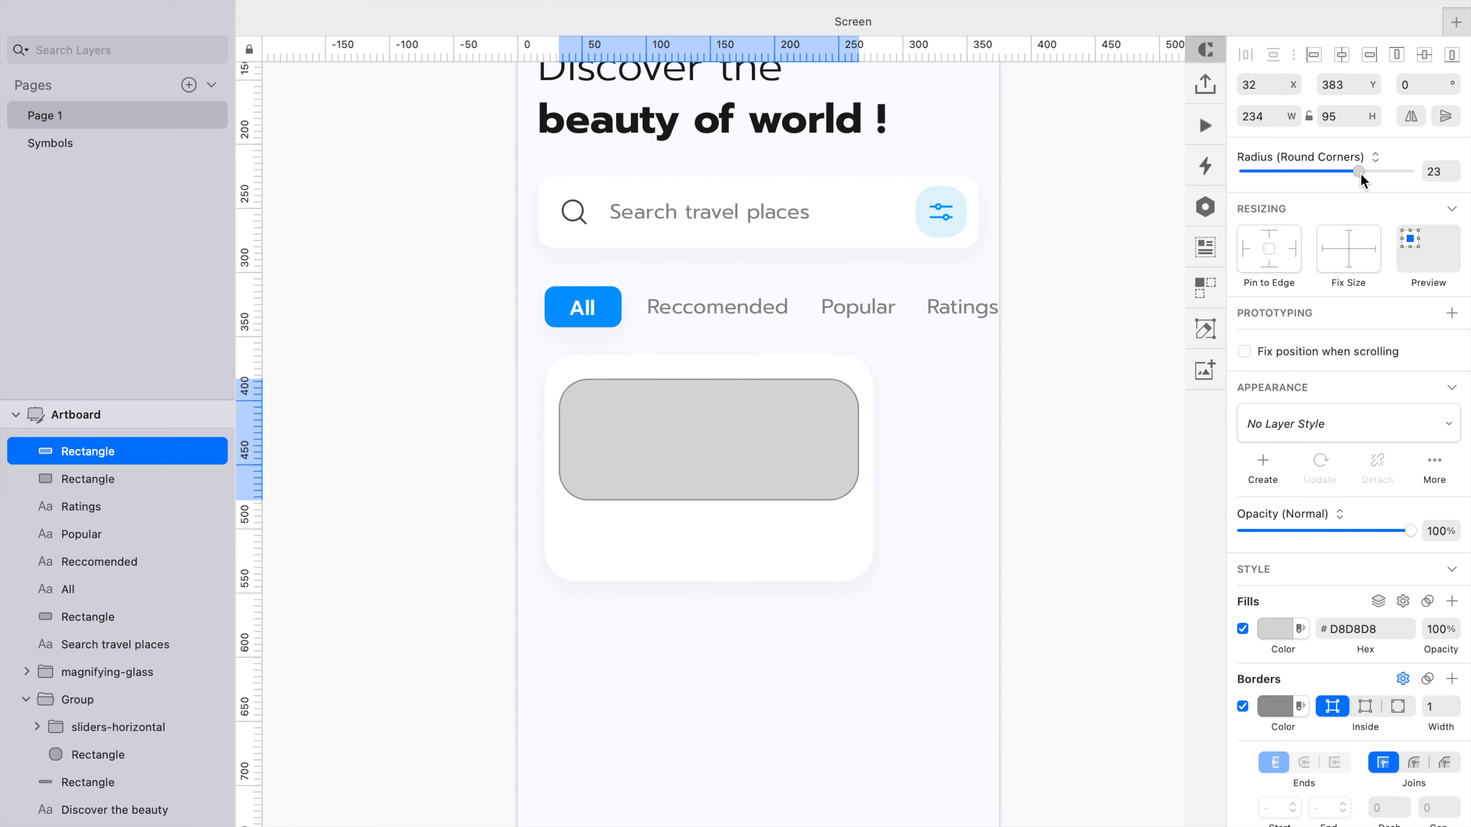
Position the inner card rectangle at X 33, Y 376 and set its width to 232
{"action": "left_click_drag", "start_coordinate": [731, 420], "coordinate": [730, 407]}
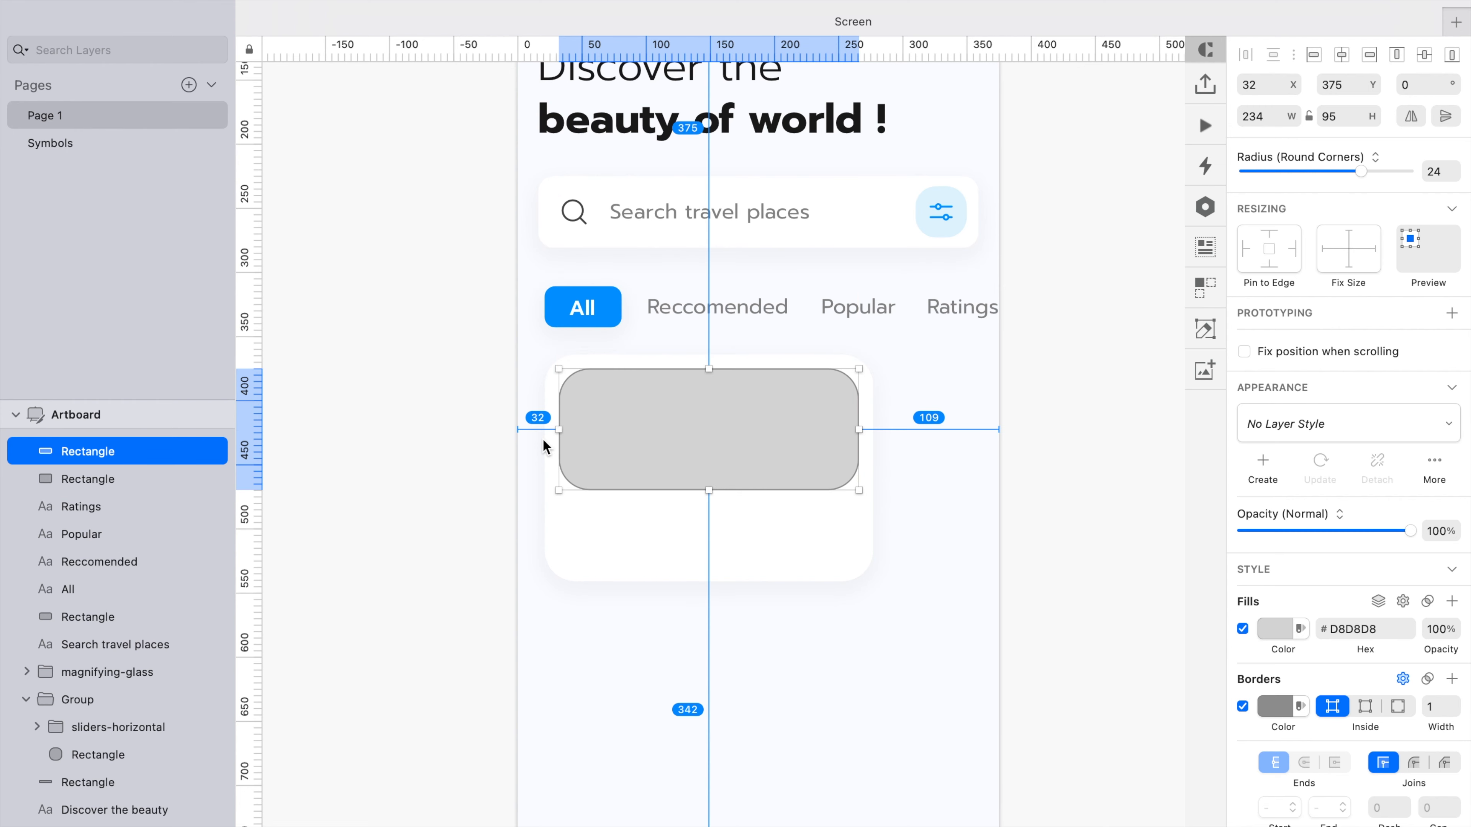
{"action": "key", "text": "alt+Right"}
{"action": "key", "text": "alt+Down"}
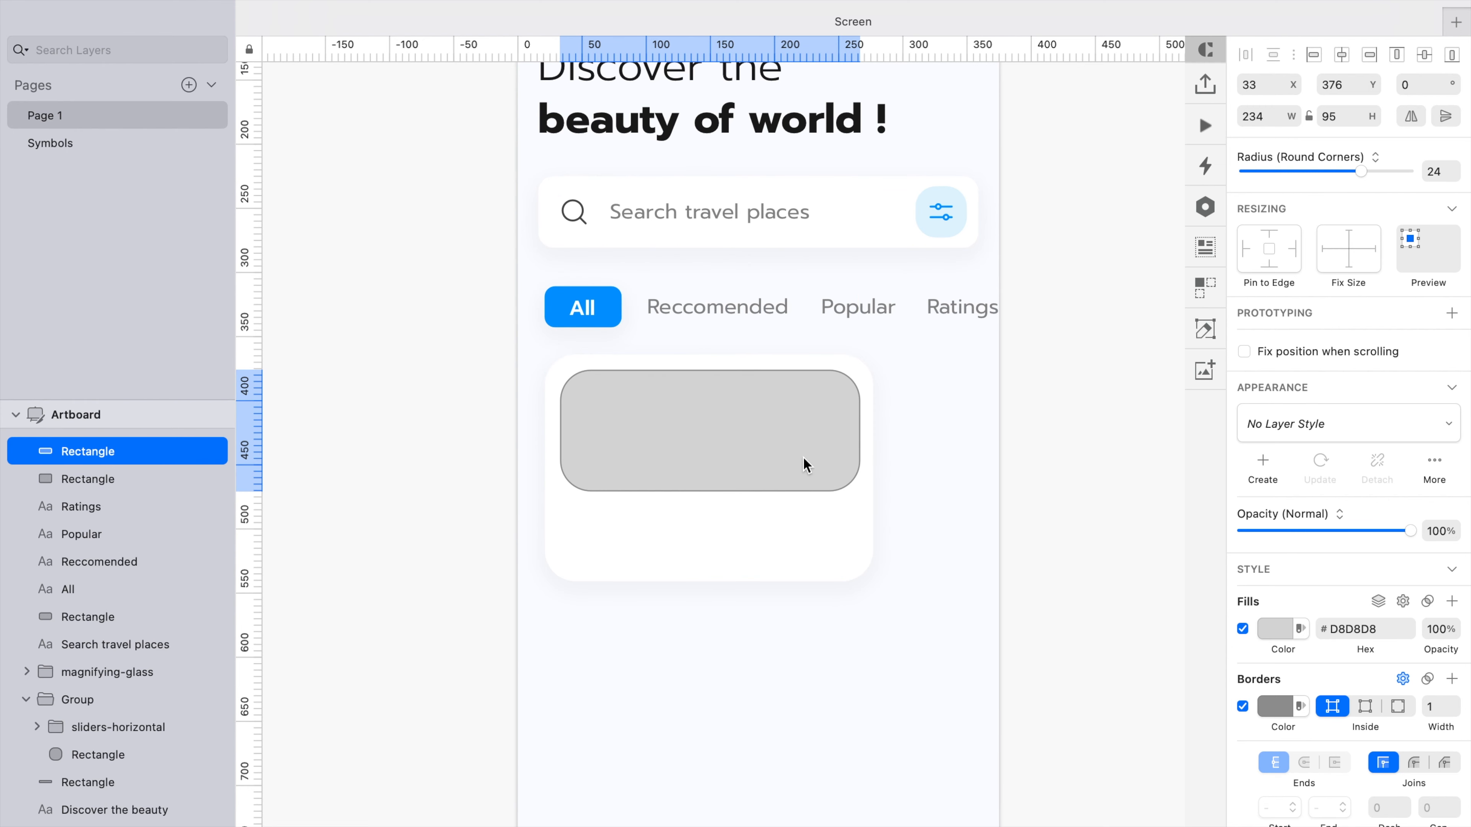
{"action": "left_click", "coordinate": [1272, 117]}
{"action": "key", "text": "Down"}
{"action": "key", "text": "Down"}
Remove the inner rectangle's border and give it the filter button's light blue style, 0099FC at 10% opacity
{"action": "left_click", "coordinate": [1243, 706]}
{"action": "left_click", "coordinate": [1060, 619]}
{"action": "left_click", "coordinate": [736, 468]}
{"action": "key", "text": "super+alt+v"}
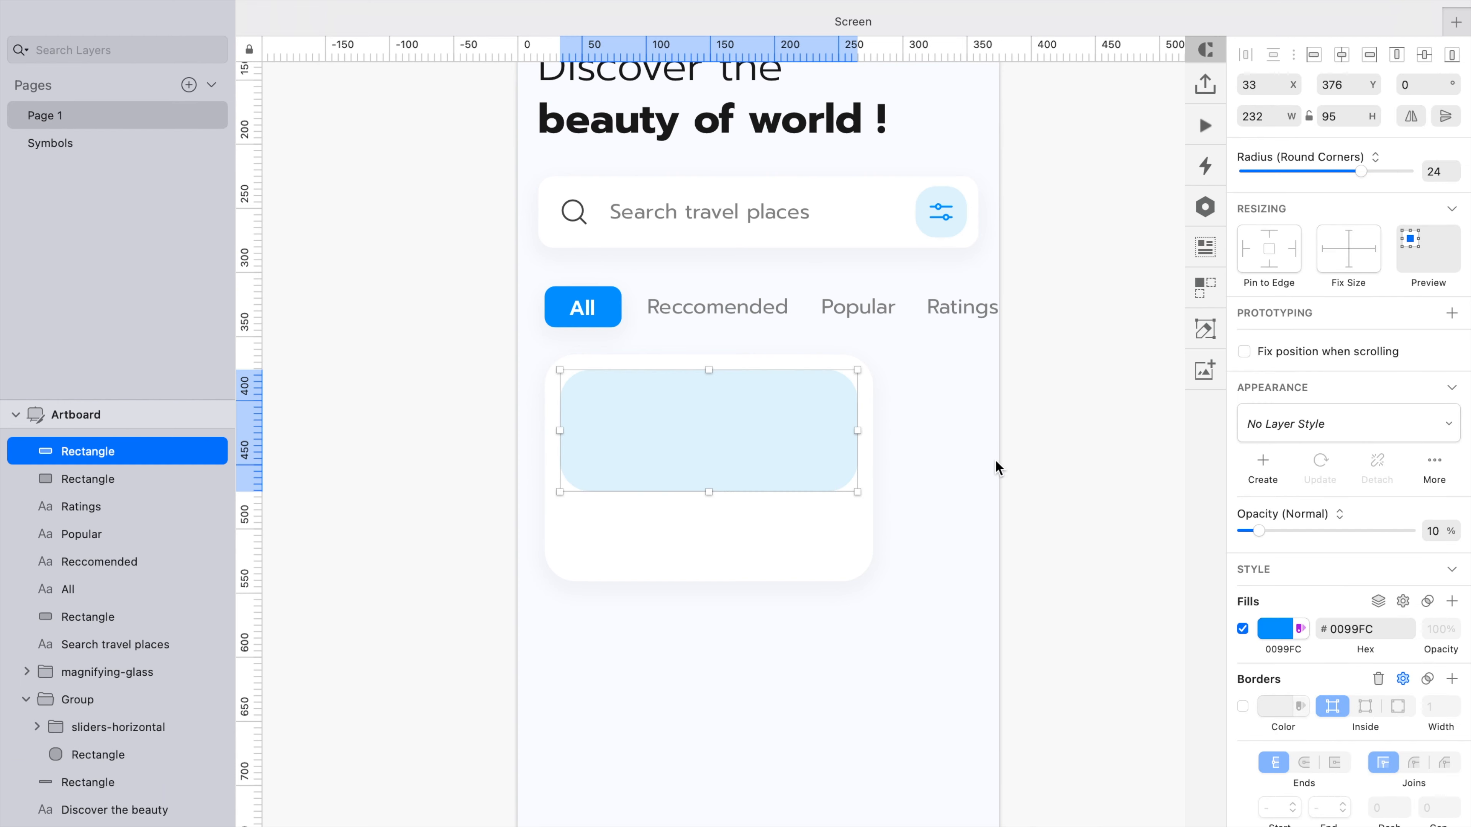
{"action": "left_click", "coordinate": [788, 694]}
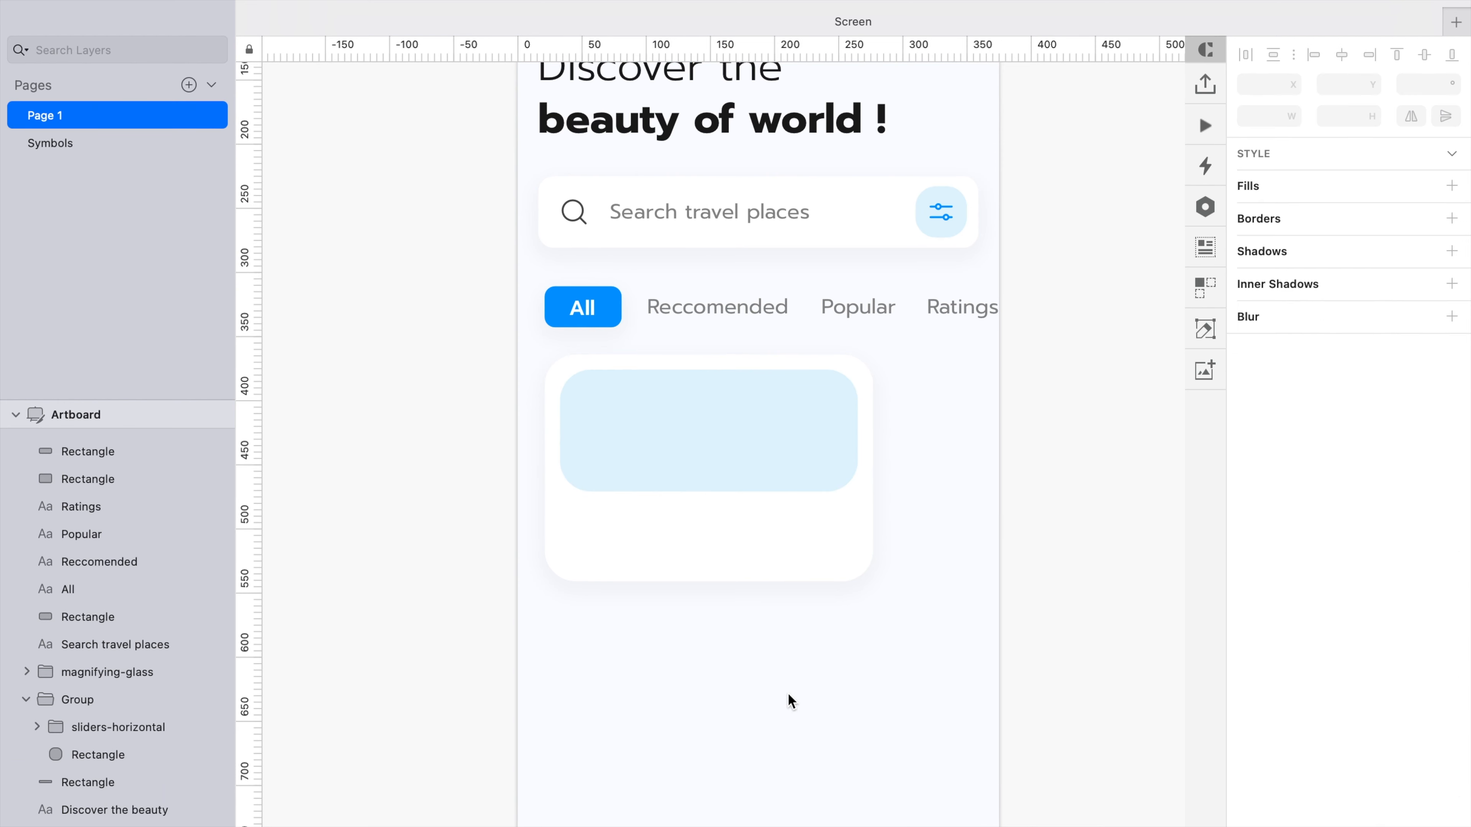
Import the city-road illustration and place it on the empty canvas beside the artboard
{"action": "key", "text": "super+Tab"}
{"action": "mouse_move", "coordinate": [584, 823]}
{"action": "left_mouse_down"}
{"action": "mouse_move", "coordinate": [870, 503]}
{"action": "mouse_move", "coordinate": [480, 437]}
{"action": "left_mouse_up"}
{"action": "key", "text": "super+Tab"}
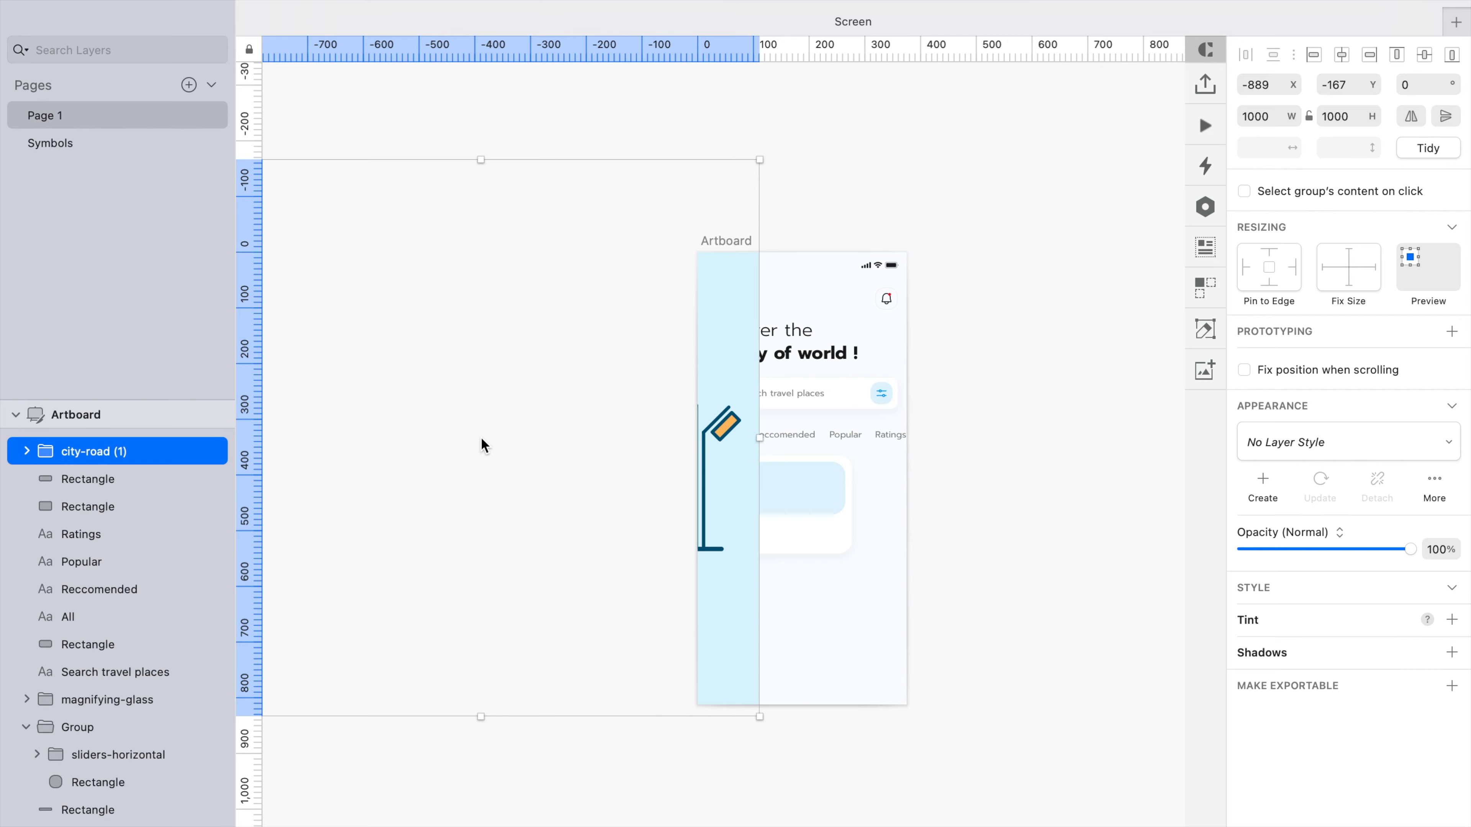
{"action": "scroll", "coordinate": [480, 437], "scroll_direction": "down", "scroll_amount": 2}
{"action": "scroll", "coordinate": [480, 437], "scroll_direction": "left", "scroll_amount": 5}
{"action": "left_click_drag", "start_coordinate": [907, 388], "coordinate": [705, 387]}
{"action": "scroll", "coordinate": [705, 394], "scroll_direction": "left", "scroll_amount": 3}
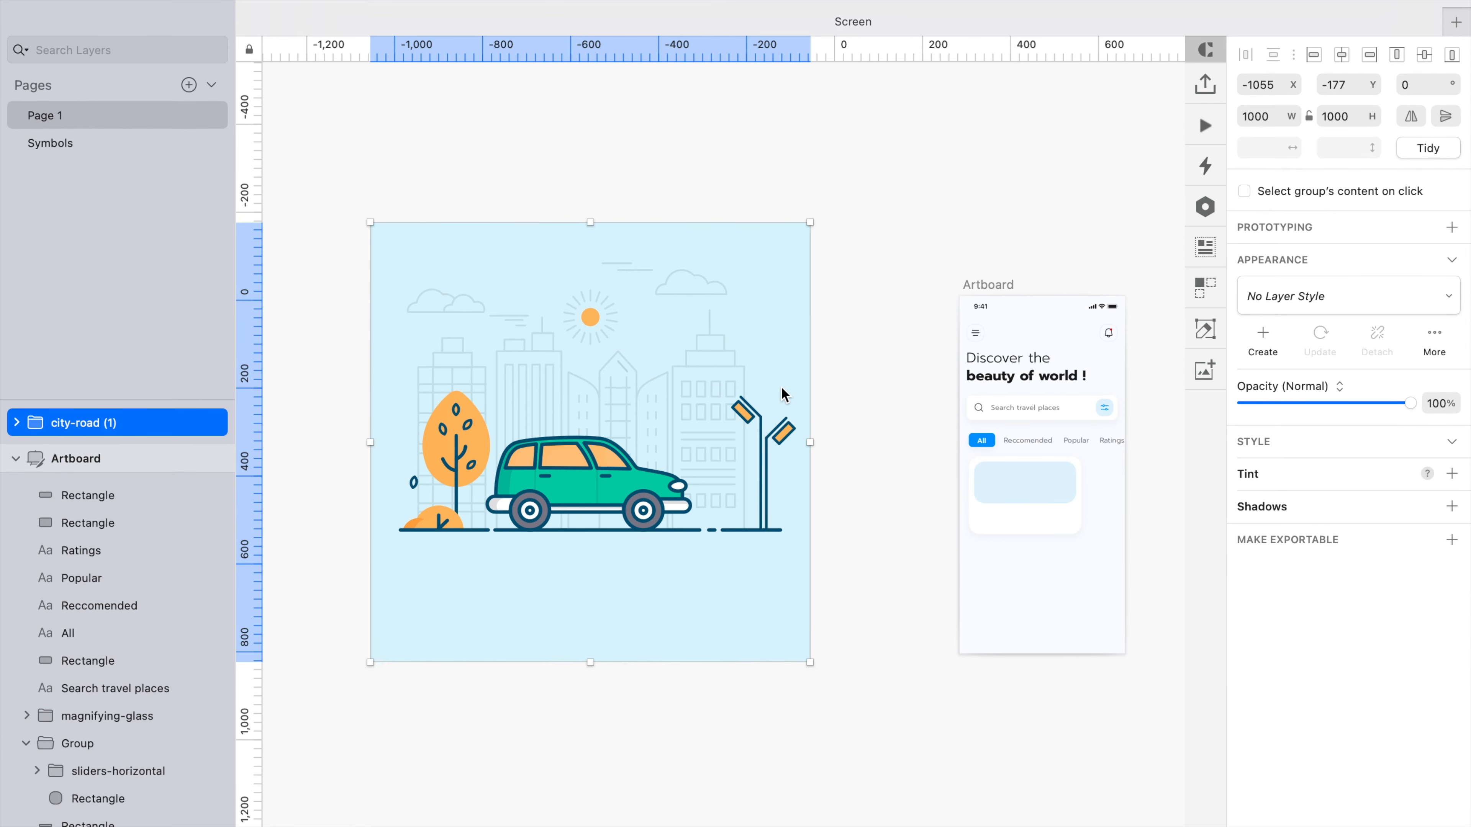
Set the height of the card's inner image rectangle to 100
{"action": "scroll", "coordinate": [751, 595], "scroll_direction": "up", "scroll_amount": 1}
{"action": "left_click", "coordinate": [1010, 497]}
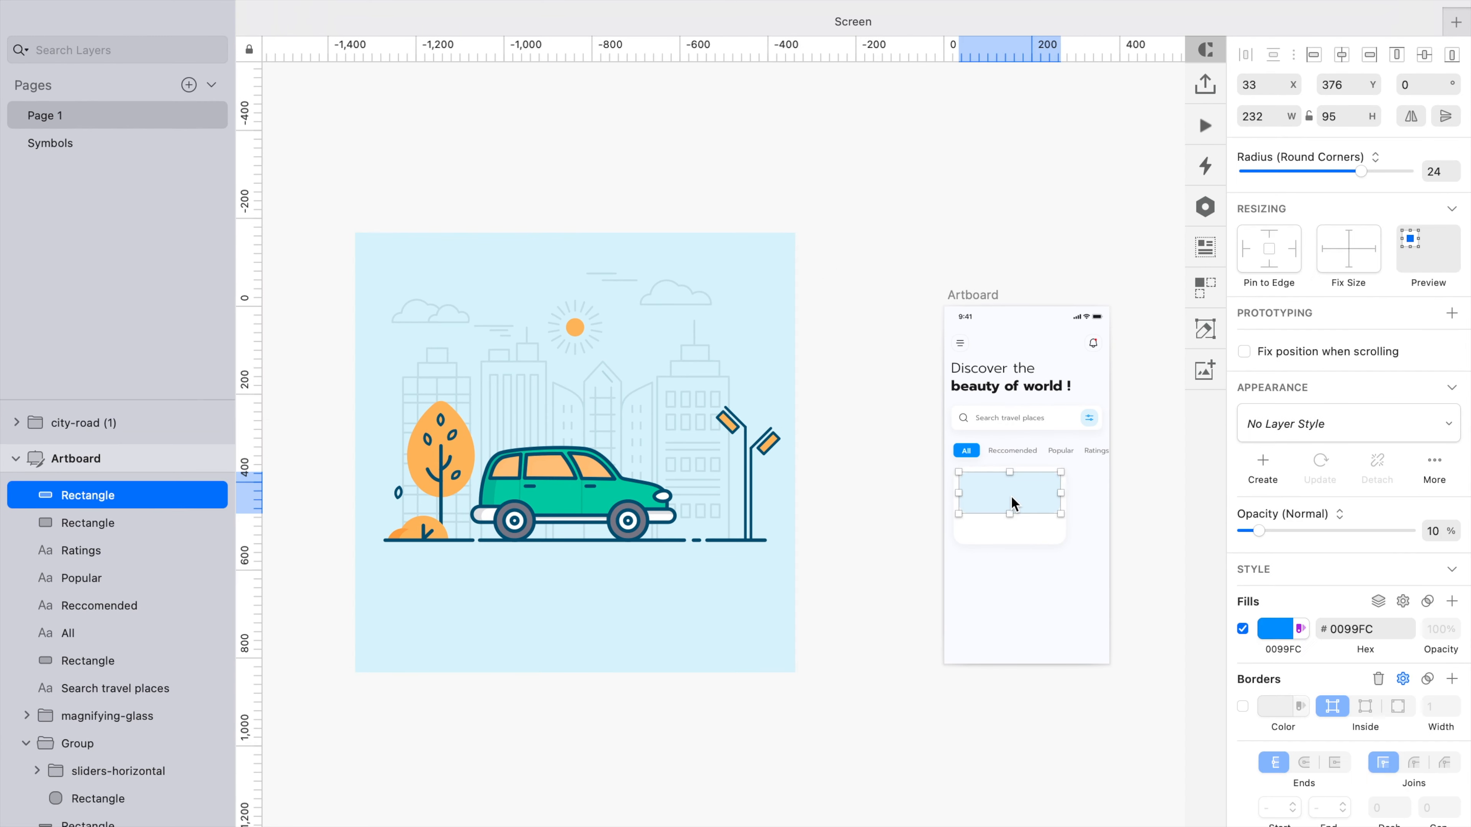
{"action": "scroll", "coordinate": [1012, 498], "scroll_direction": "up", "scroll_amount": 3}
{"action": "left_click", "coordinate": [1375, 113]}
{"action": "scroll", "coordinate": [946, 455], "scroll_direction": "down", "scroll_amount": 4}
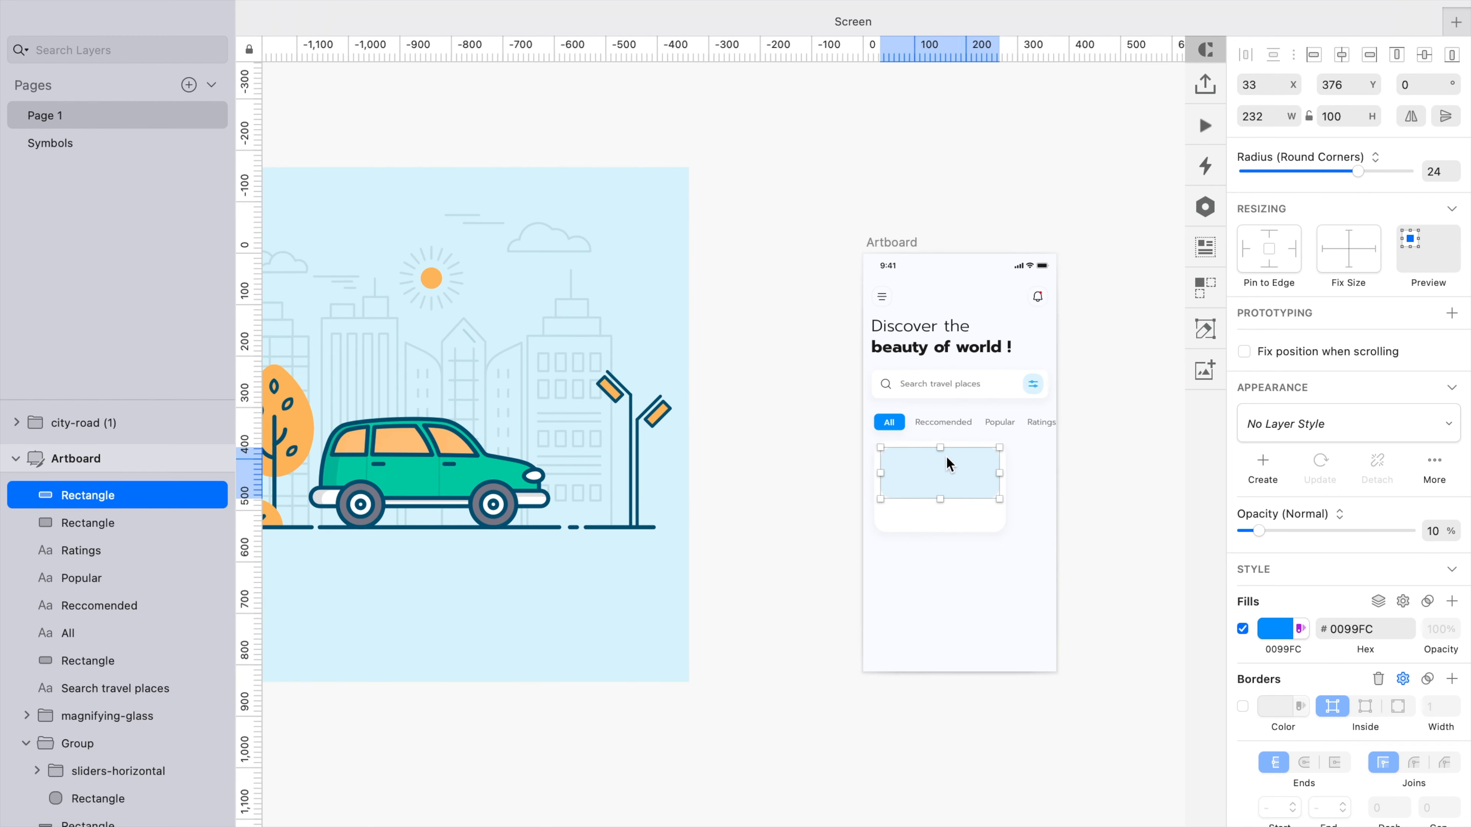
Copy the illustration's background colour E0F4FB and apply it as the fill of the card's image rectangle
{"action": "scroll", "coordinate": [694, 464], "scroll_direction": "left", "scroll_amount": 3}
{"action": "left_click", "coordinate": [582, 465]}
{"action": "scroll", "coordinate": [593, 539], "scroll_direction": "left", "scroll_amount": 3}
{"action": "double_click", "coordinate": [592, 534]}
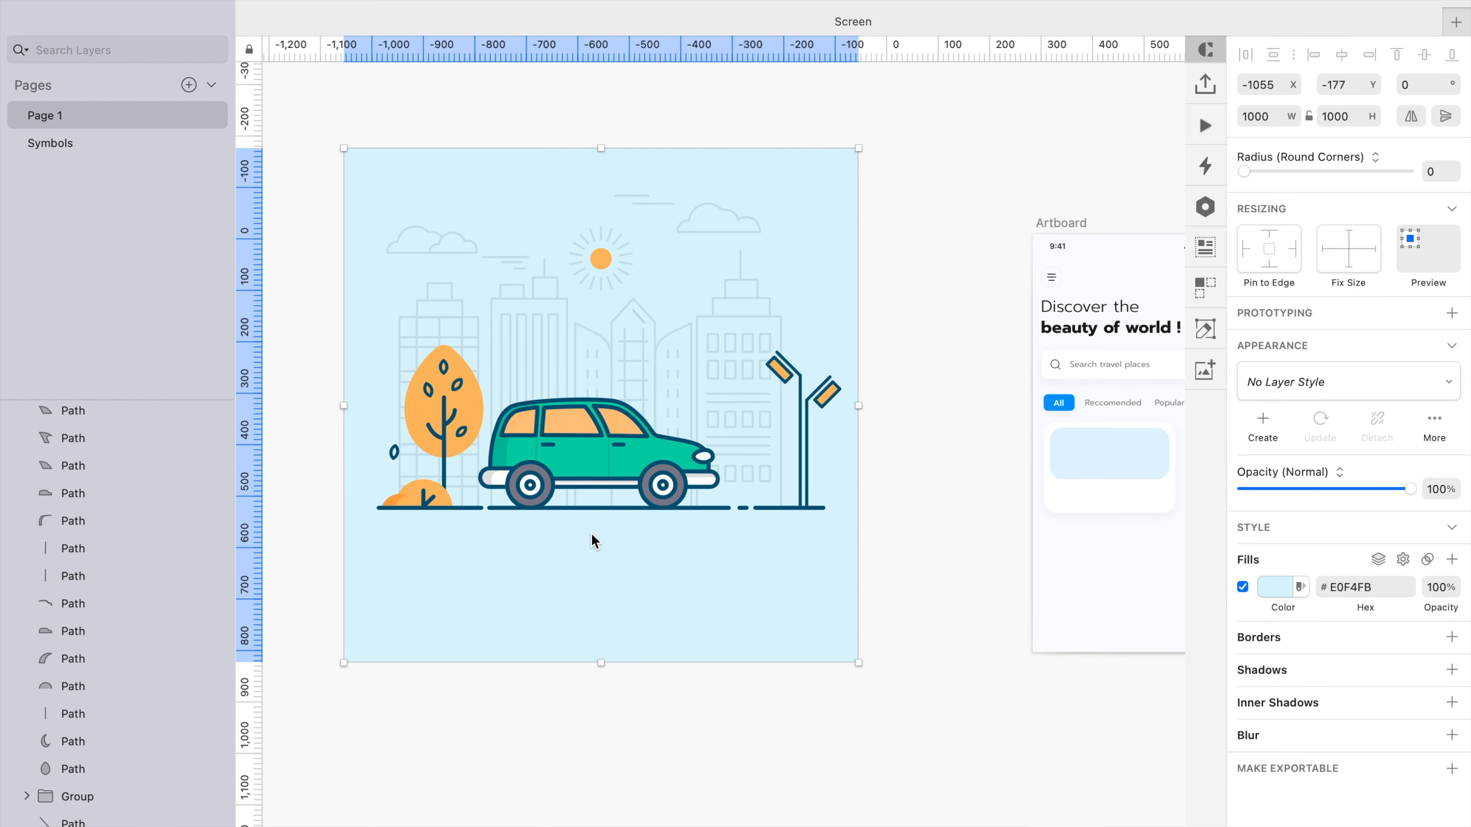
{"action": "left_click", "coordinate": [1349, 587]}
{"action": "left_click", "coordinate": [1103, 475]}
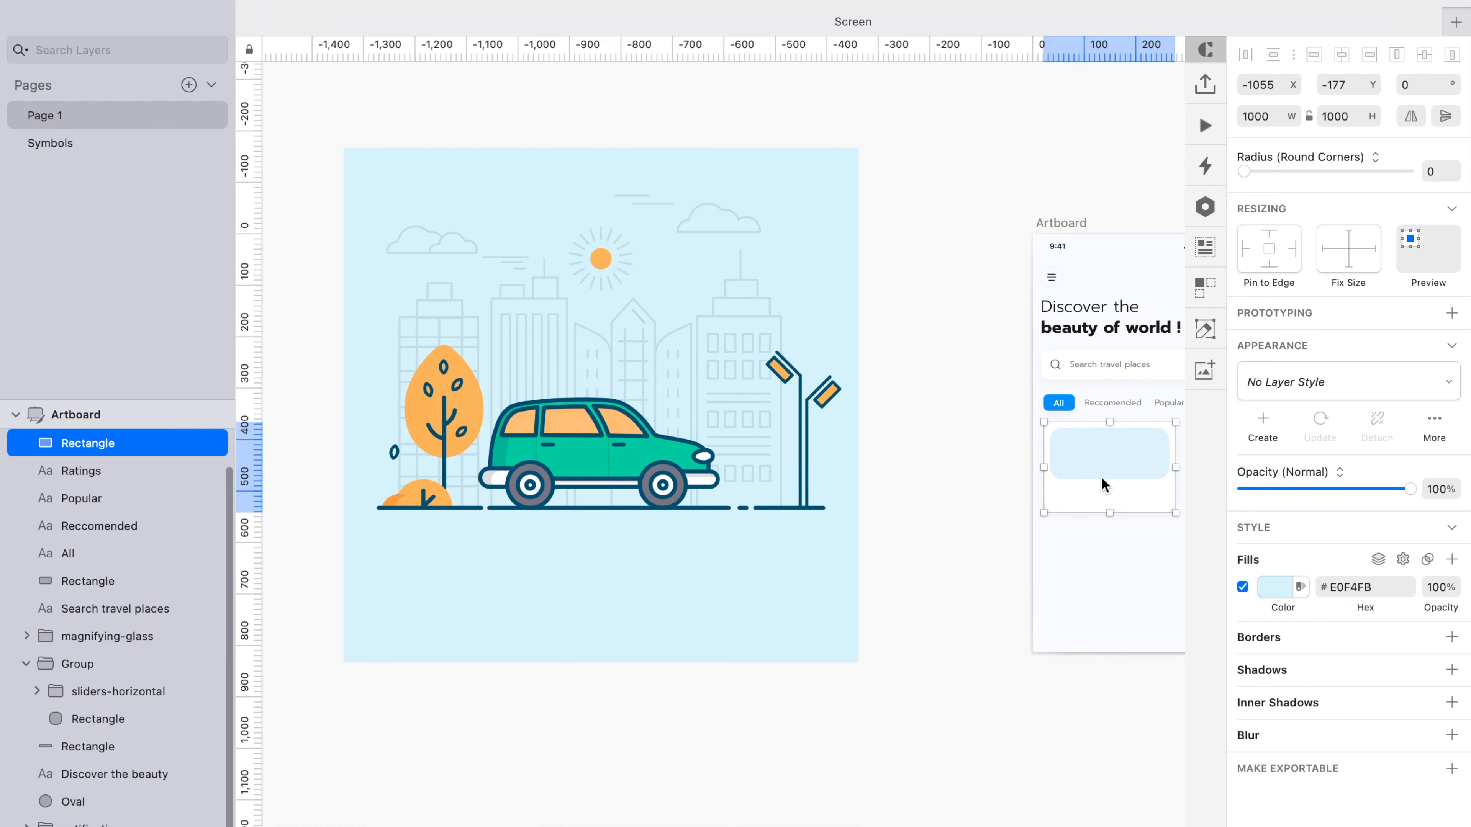
{"action": "left_click", "coordinate": [876, 748]}
Delete the city illustration's background and paste the remaining artwork at the card's image rectangle
{"action": "double_click", "coordinate": [798, 627]}
{"action": "key", "text": "Delete"}
{"action": "left_click_drag", "start_coordinate": [869, 195], "coordinate": [406, 598]}
{"action": "scroll", "coordinate": [417, 599], "scroll_direction": "right", "scroll_amount": 5}
{"action": "left_click", "coordinate": [831, 459]}
{"action": "scroll", "coordinate": [831, 459], "scroll_direction": "up", "scroll_amount": 5}
{"action": "key", "text": "super+v"}
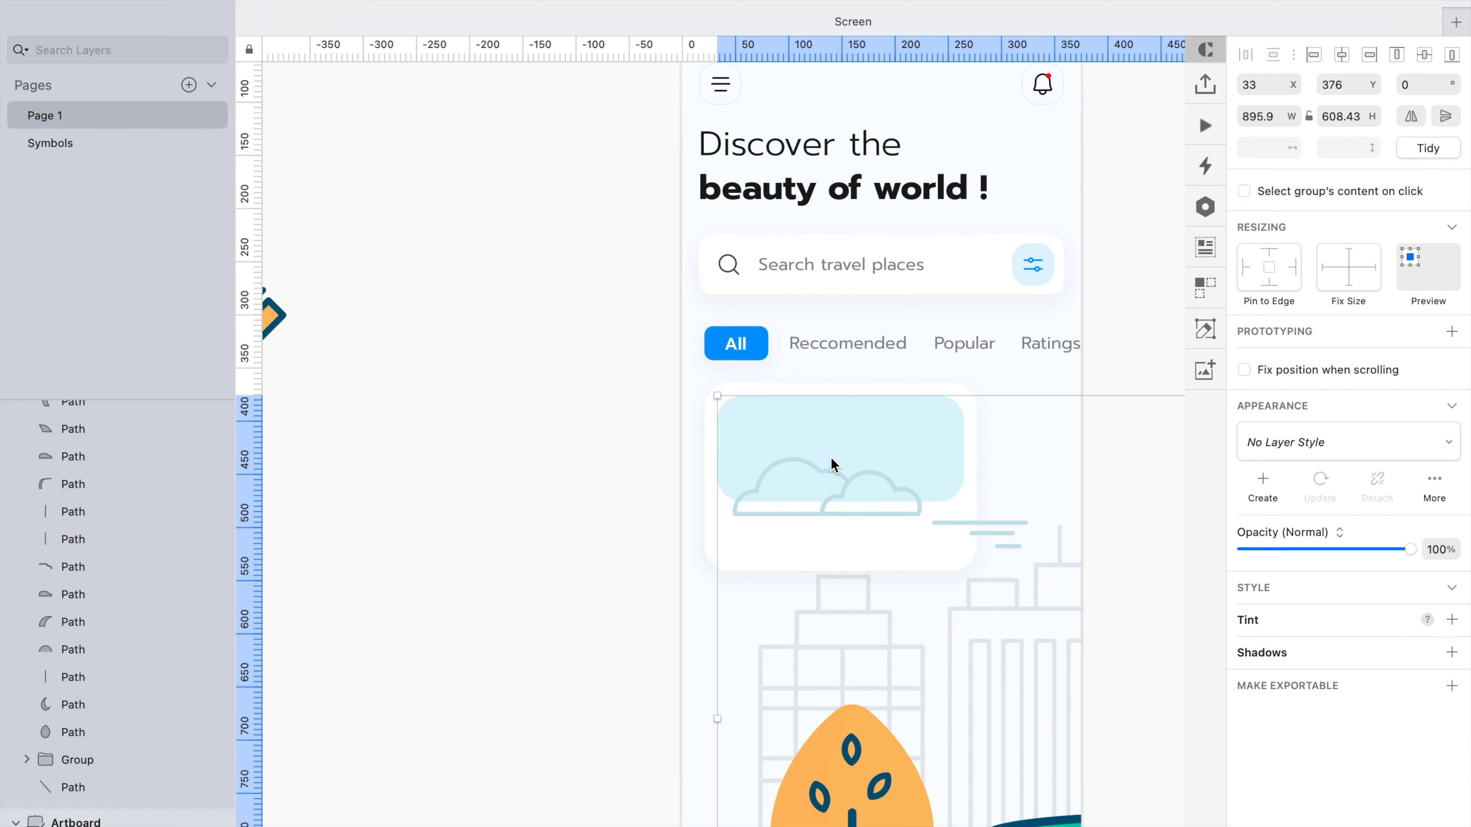
Scale the pasted city artwork down to 269 by 183
{"action": "key", "text": "super+k"}
{"action": "key", "text": "shift+Down"}
{"action": "key", "text": "shift+Down"}
{"action": "key", "text": "shift+Down"}
{"action": "key", "text": "shift+Down"}
{"action": "key", "text": "shift+Down"}
{"action": "key", "text": "shift+Down"}
{"action": "key", "text": "shift+Down"}
{"action": "key", "text": "Return"}
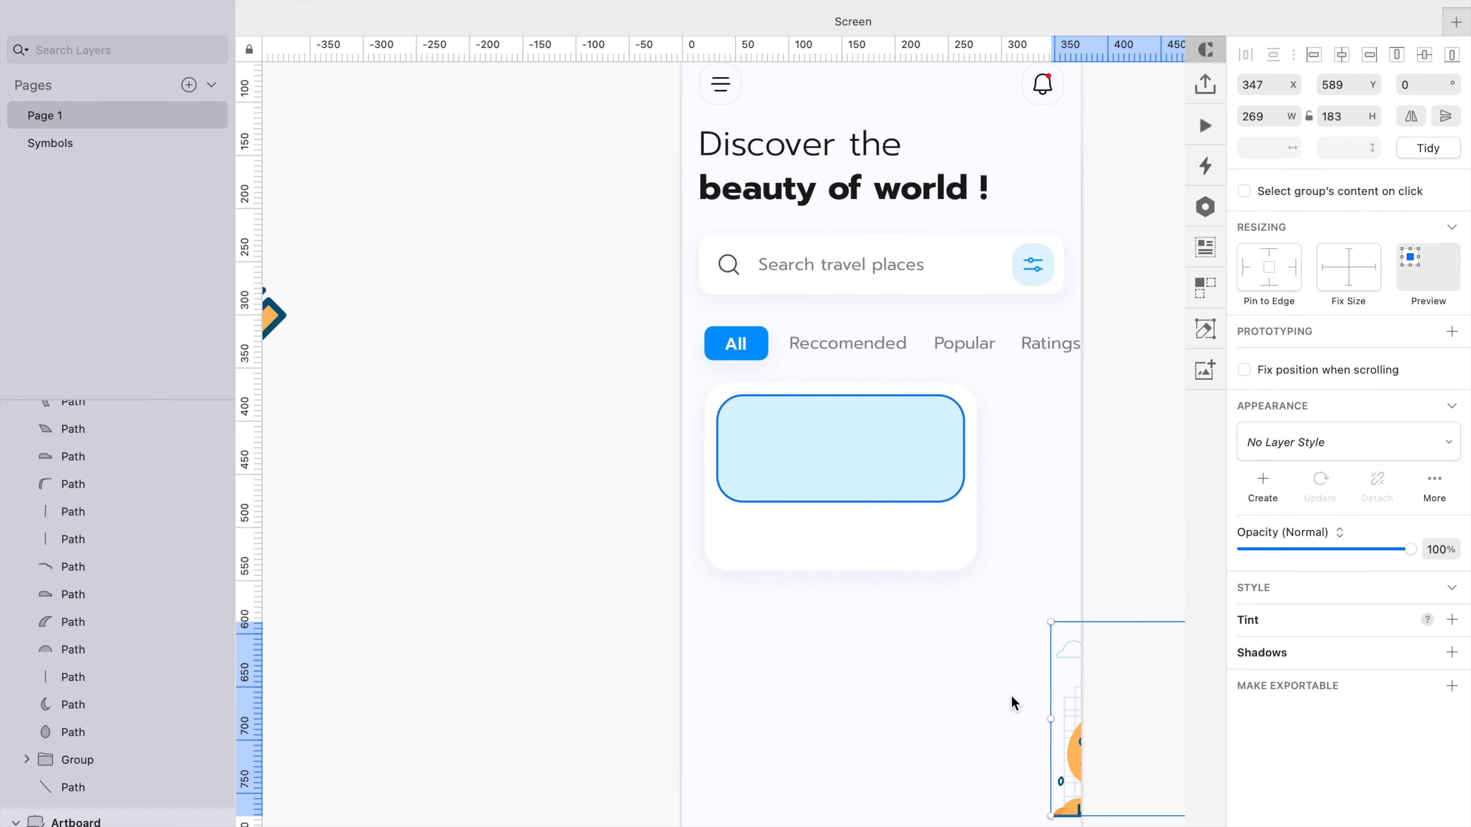
Move the city artwork onto the card's image rectangle, scale it to 188 by 128 and place it at X 62, Y 348
{"action": "left_click_drag", "start_coordinate": [1078, 759], "coordinate": [769, 459]}
{"action": "key", "text": "super+x"}
{"action": "left_click", "coordinate": [830, 463]}
{"action": "key", "text": "super+v"}
{"action": "key", "text": "super+k"}
{"action": "key", "text": "shift+Down"}
{"action": "key", "text": "shift+Down"}
{"action": "key", "text": "shift+Down"}
{"action": "key", "text": "Return"}
{"action": "left_click_drag", "start_coordinate": [868, 468], "coordinate": [840, 480]}
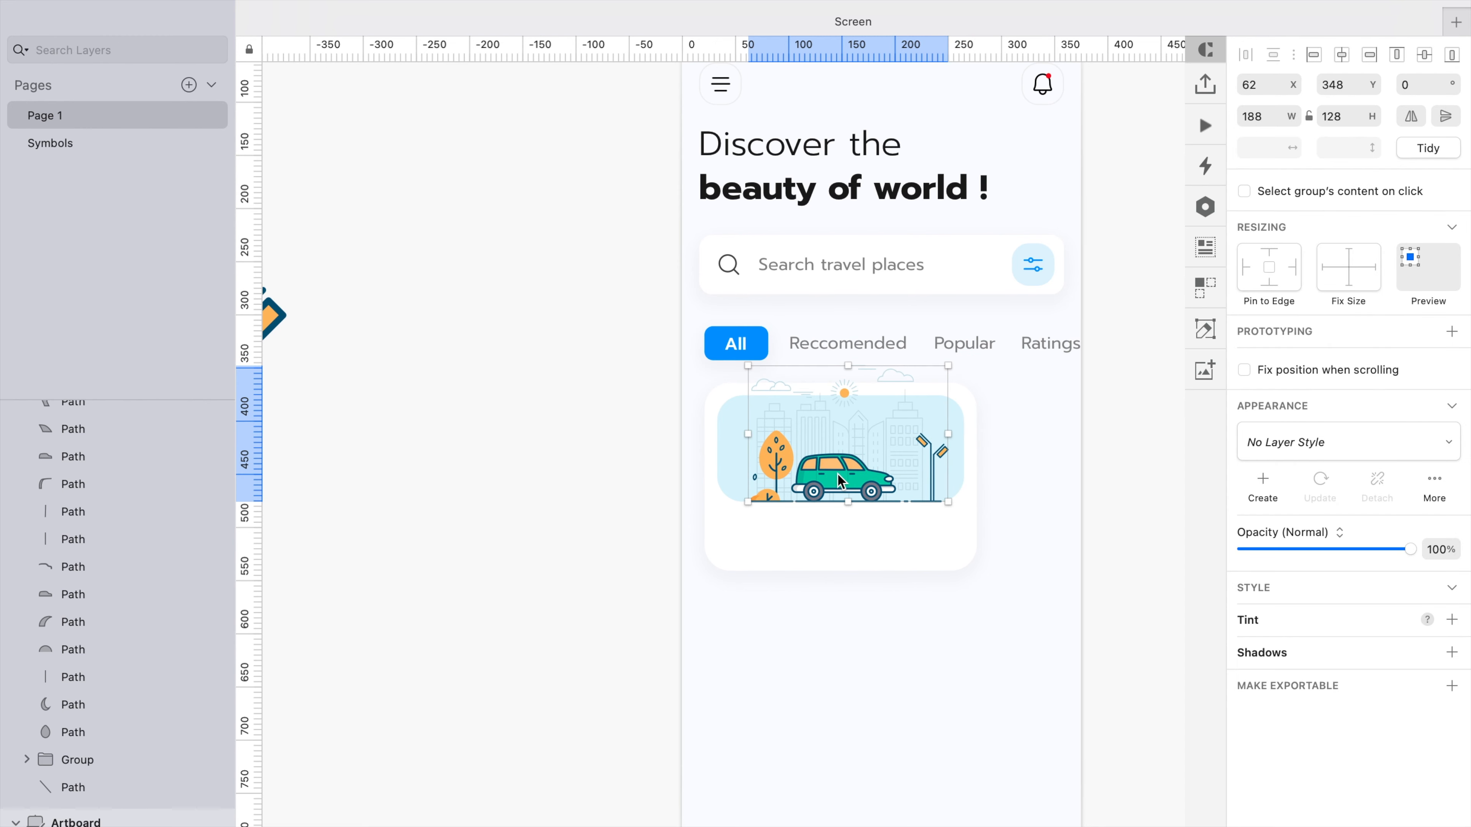
Mask the city artwork with the card's rounded image rectangle
{"action": "left_click", "coordinate": [959, 453], "text": "shift"}
{"action": "left_click", "coordinate": [1111, 504]}
{"action": "scroll", "coordinate": [841, 450], "scroll_direction": "up", "scroll_amount": 5}
Scale the masked city artwork to 150 by 102 and rest it on the image rectangle's lower edge
{"action": "double_click", "coordinate": [842, 451]}
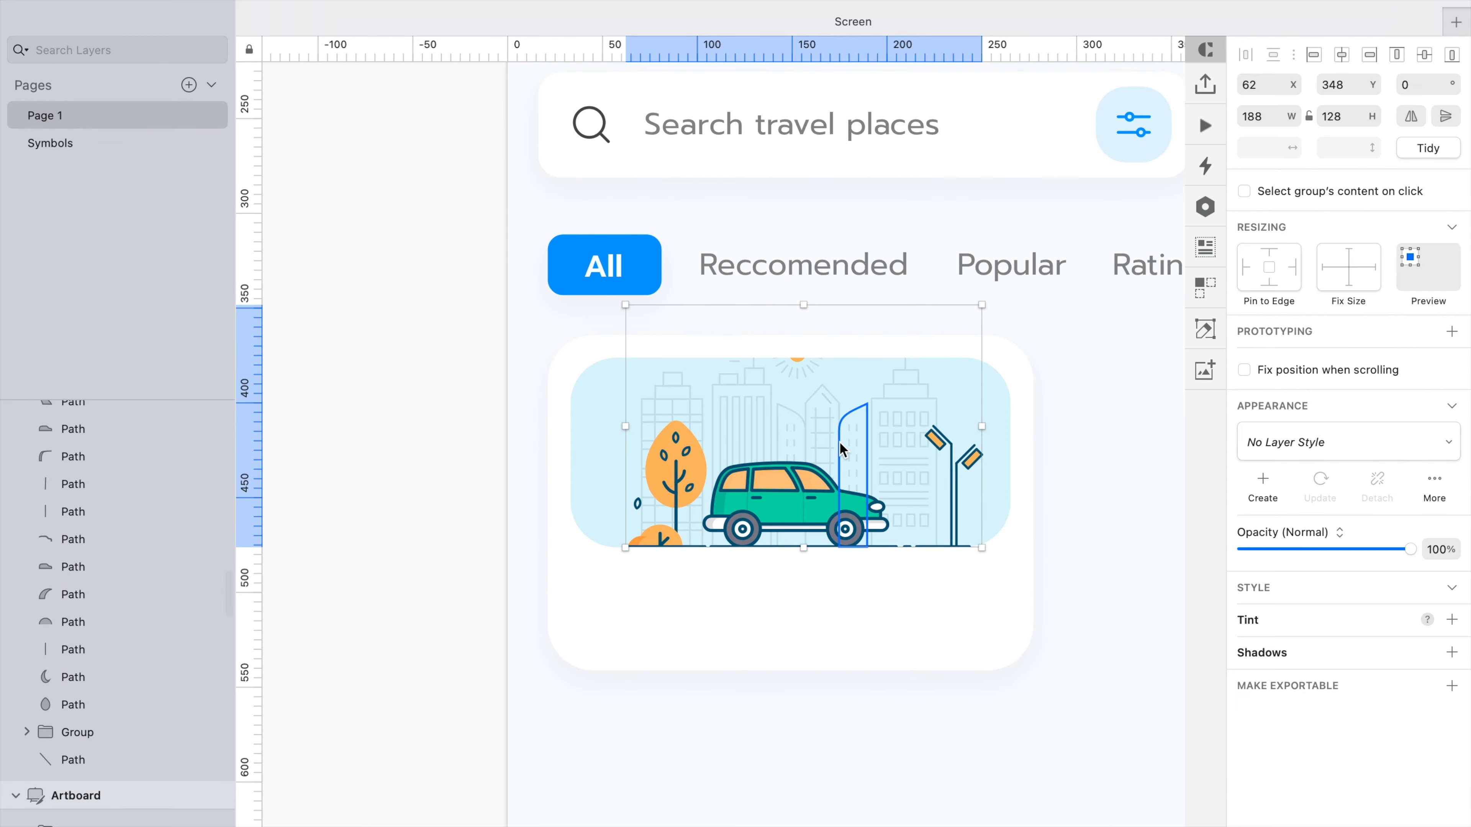
{"action": "key", "text": "super+k"}
{"action": "key", "text": "shift+Down"}
{"action": "key", "text": "shift+Down"}
{"action": "key", "text": "Return"}
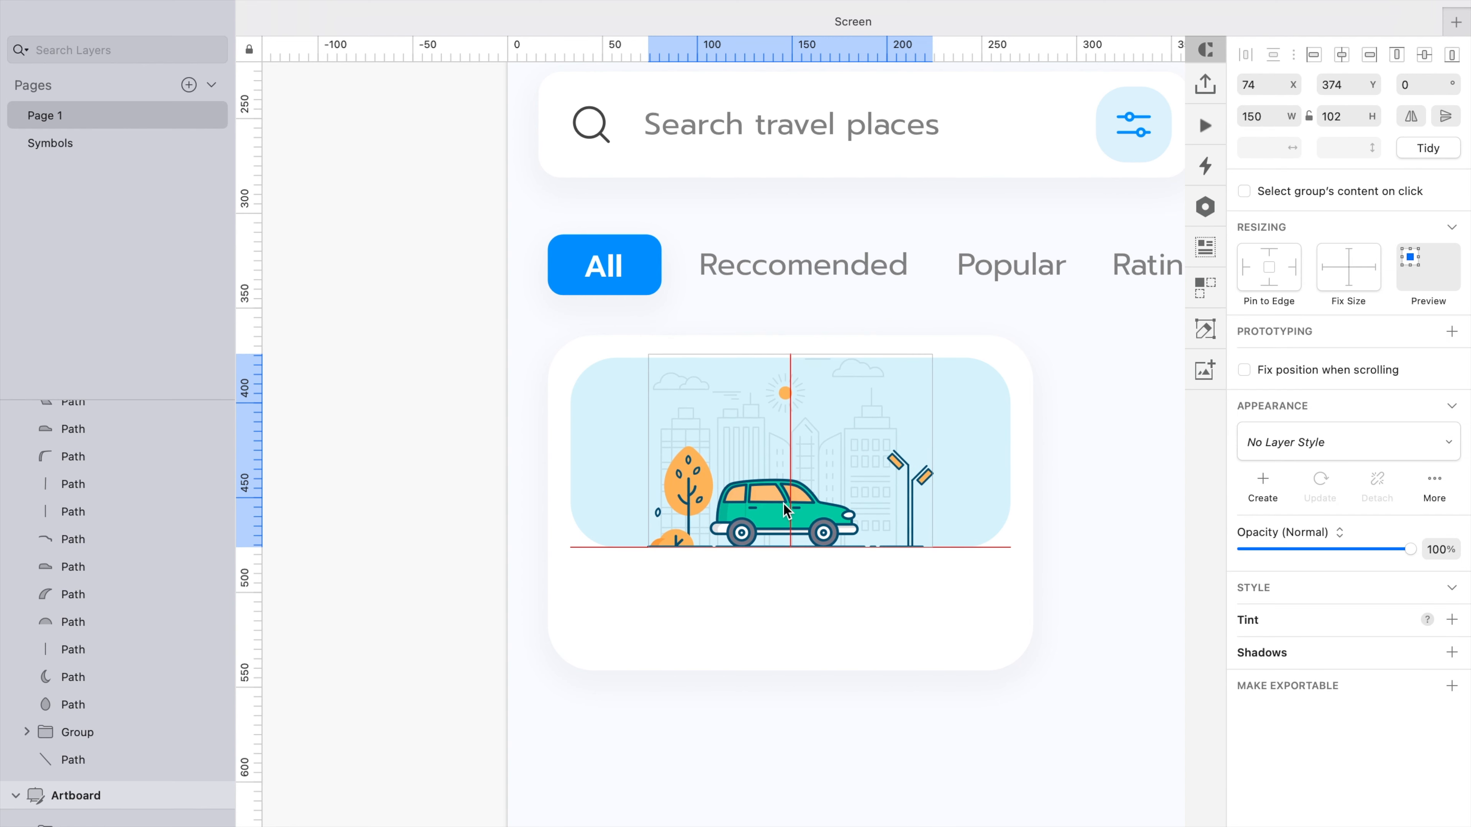
Enlarge the masked city artwork to about 199 by 135 and align its base with the image rectangle's lower edge
{"action": "left_click", "coordinate": [880, 653]}
{"action": "left_click", "coordinate": [808, 515]}
{"action": "left_click_drag", "start_coordinate": [1011, 358], "coordinate": [1001, 313]}
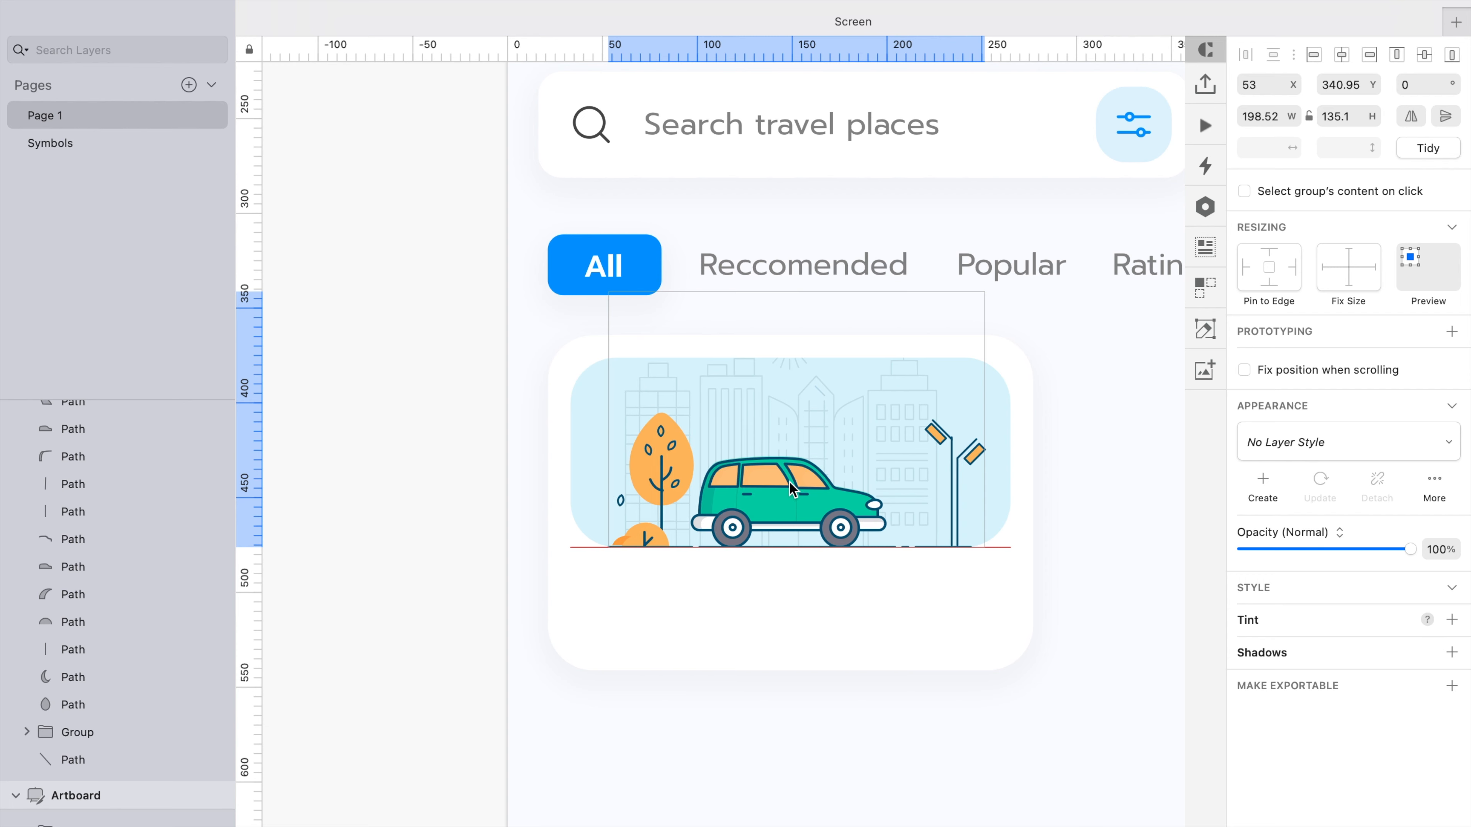
Draw a 25 by 25 circle in the upper-right corner of the card image and remove its border
{"action": "left_click", "coordinate": [831, 615]}
{"action": "mouse_move", "coordinate": [811, 426]}
{"action": "left_mouse_down"}
{"action": "mouse_move", "coordinate": [858, 451]}
{"action": "mouse_move", "coordinate": [835, 455]}
{"action": "left_mouse_up"}
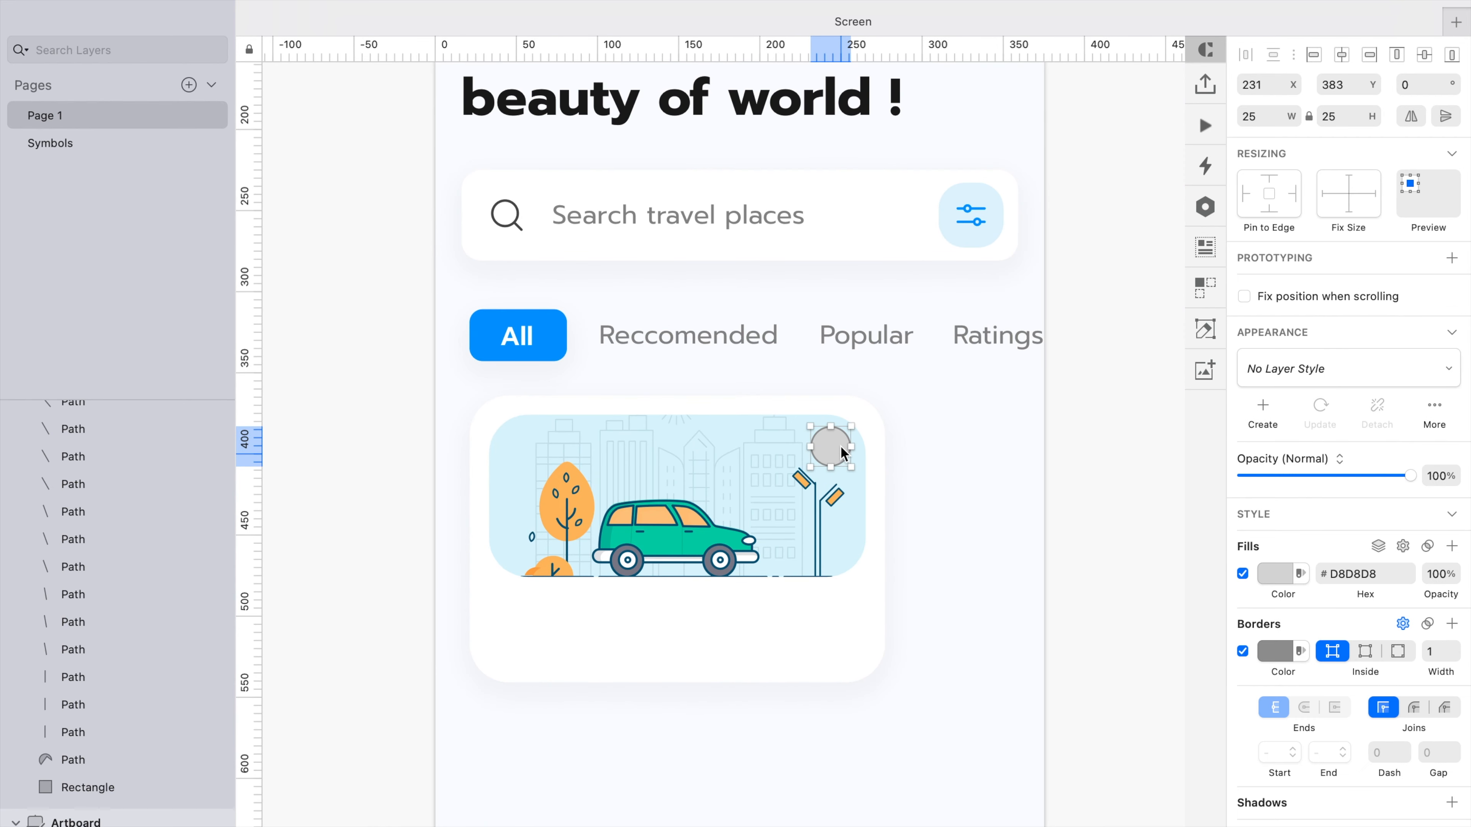
{"action": "left_click", "coordinate": [1243, 650]}
Copy the search bar's style onto the small circle and position it at X 232, Y 384
{"action": "left_click", "coordinate": [880, 241]}
{"action": "key", "text": "super+alt+c"}
{"action": "left_click", "coordinate": [828, 454]}
{"action": "key", "text": "super+alt+v"}
{"action": "left_click", "coordinate": [910, 489]}
{"action": "left_click_drag", "start_coordinate": [828, 458], "coordinate": [836, 435]}
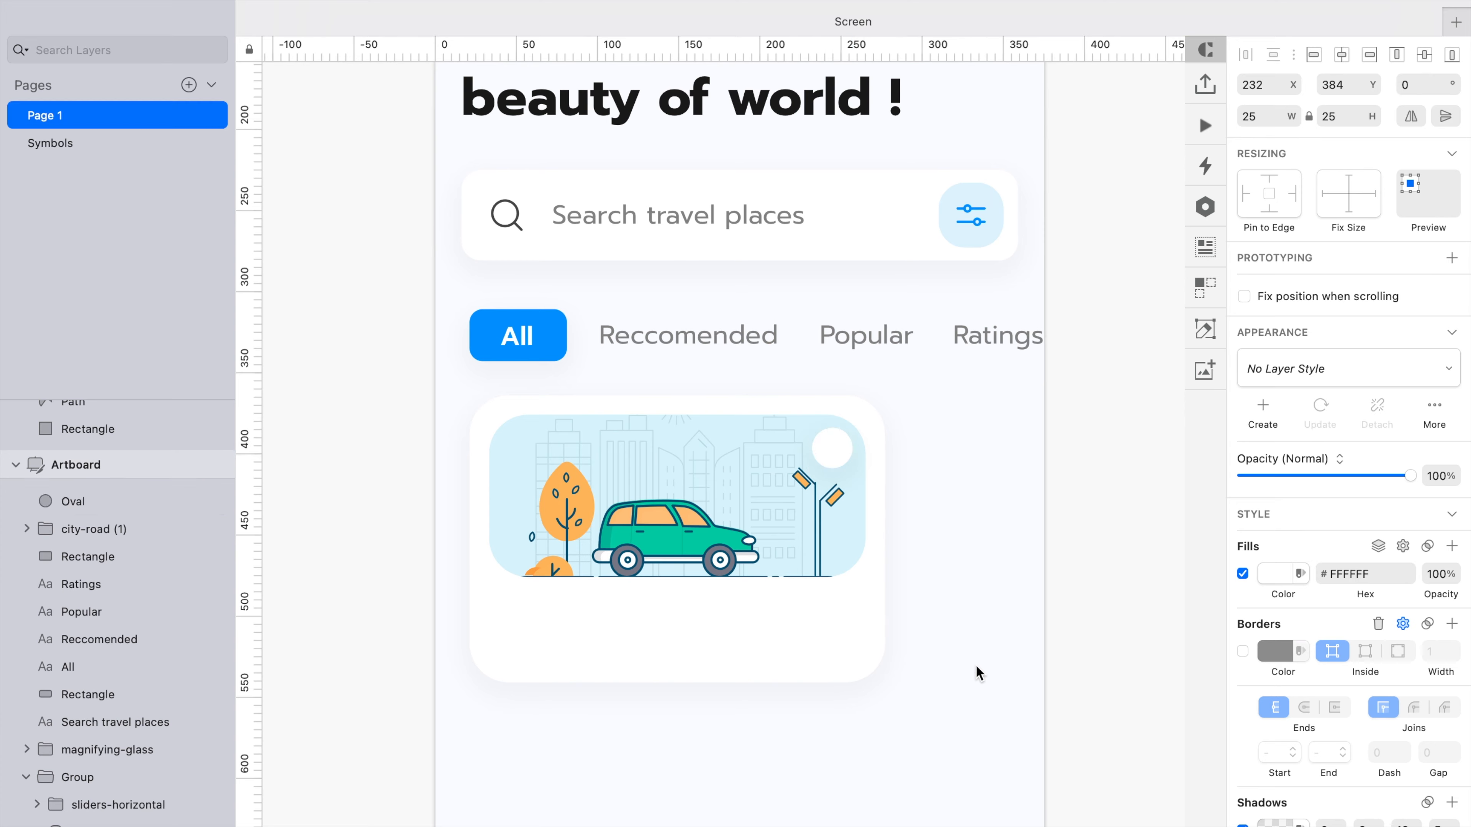
{"action": "left_click", "coordinate": [831, 453]}
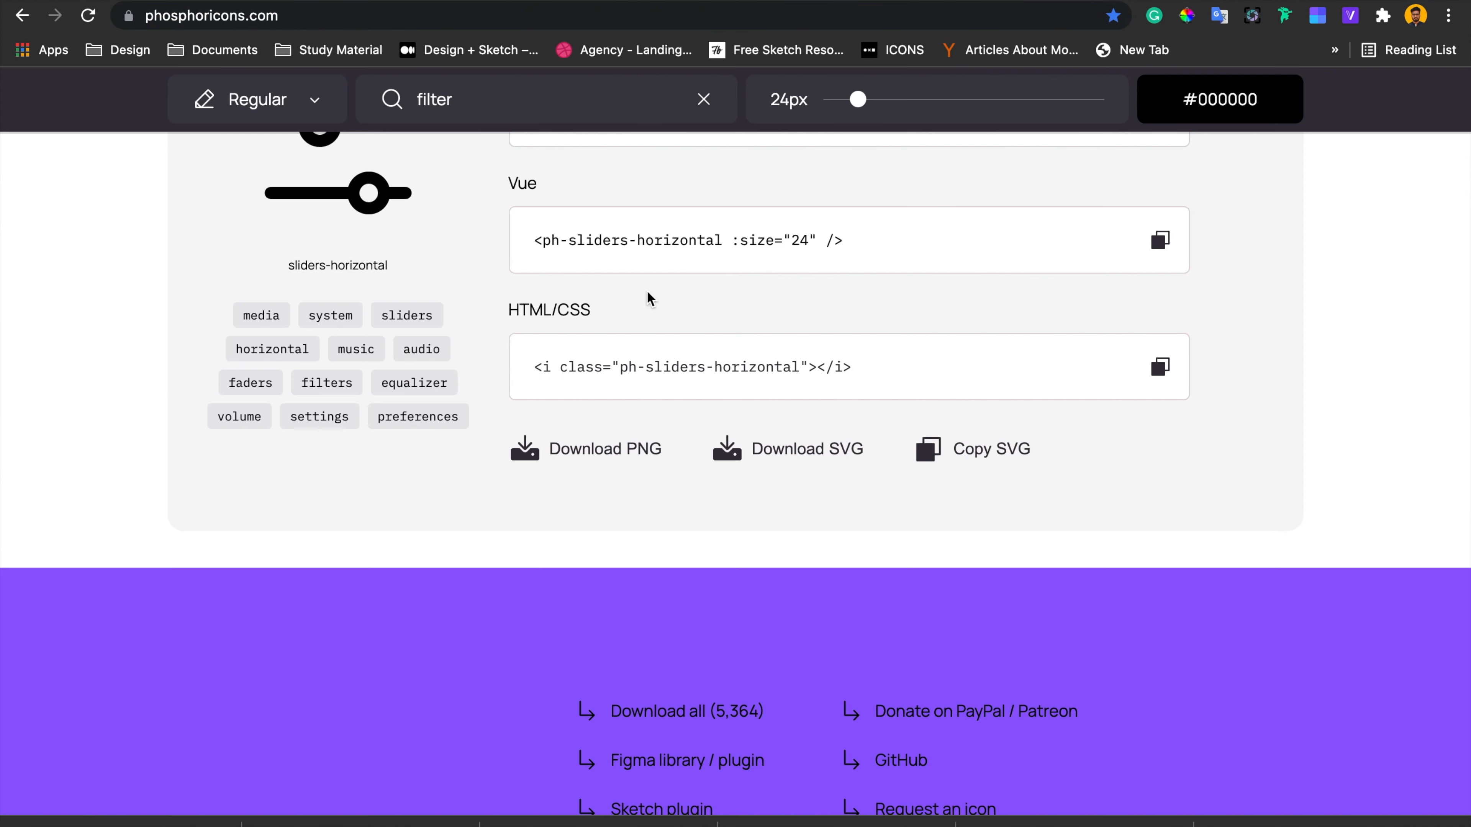
Search phosphoricons.com in the browser for "fav" and bring the filled heart icon into the Sketch artboard
{"action": "scroll", "coordinate": [647, 296], "scroll_direction": "up", "scroll_amount": 4}
{"action": "left_click", "coordinate": [475, 101]}
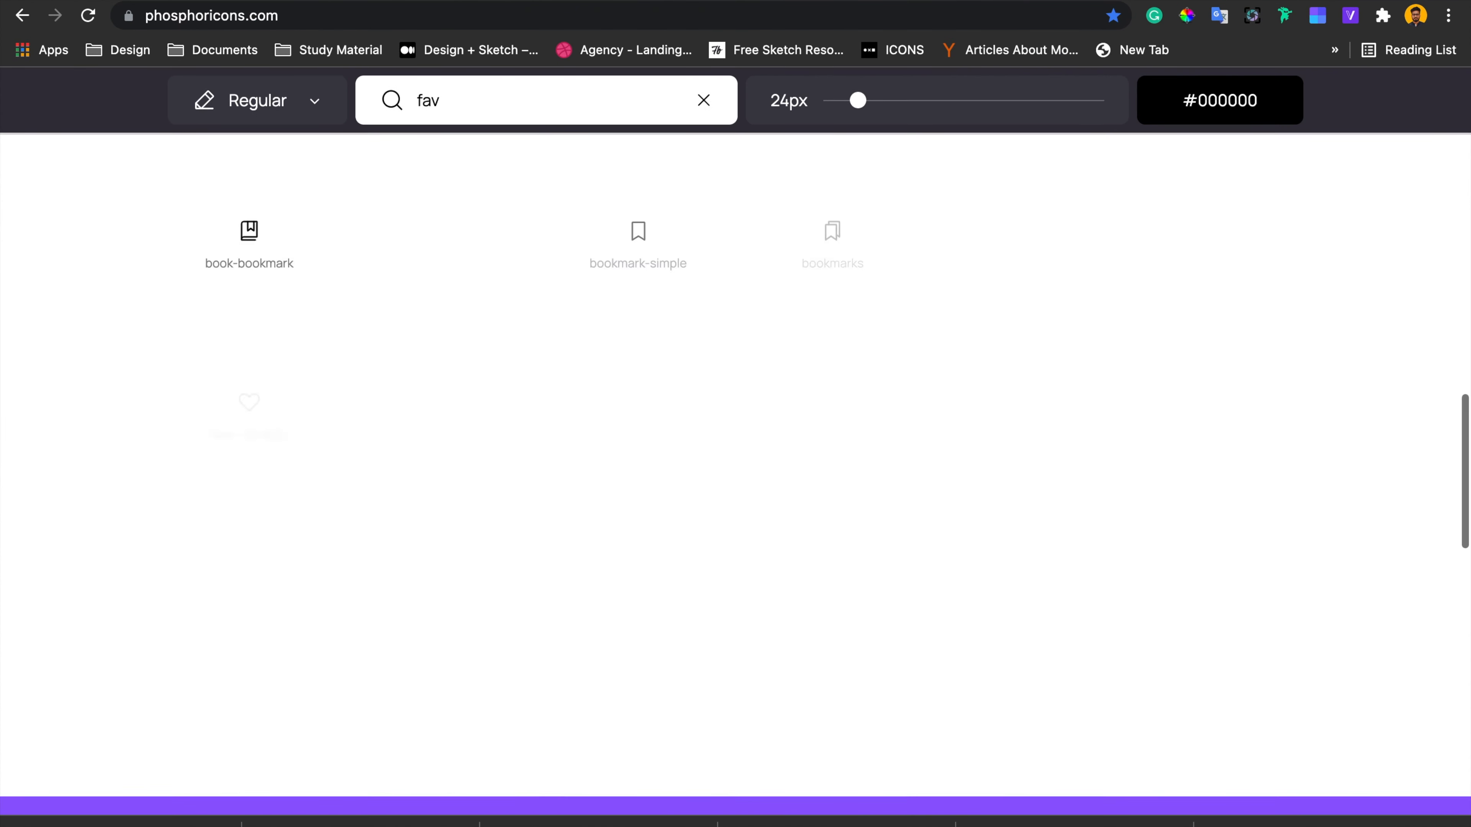
{"action": "left_click", "coordinate": [249, 402]}
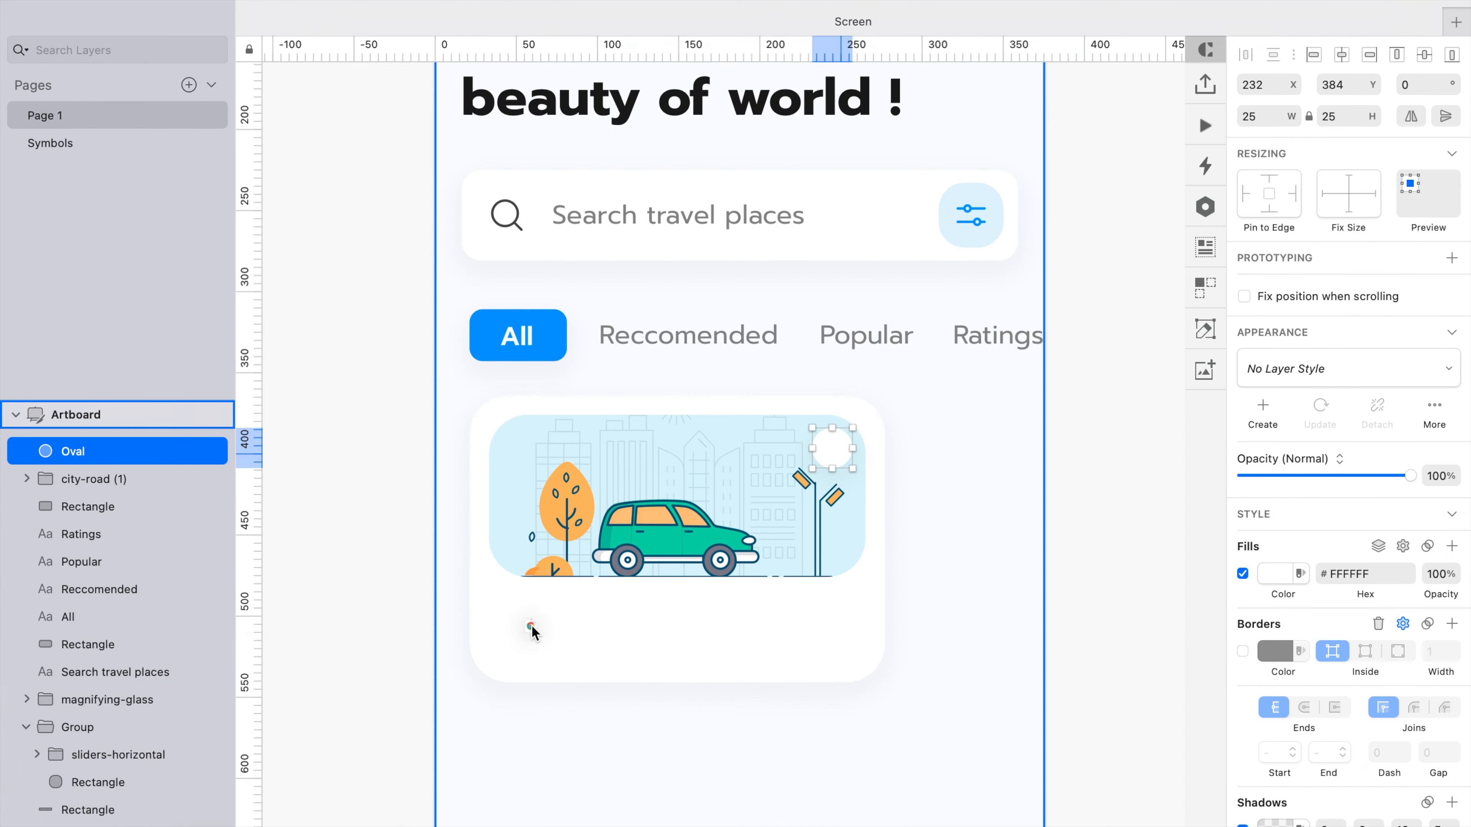
{"action": "key", "text": "super+v"}
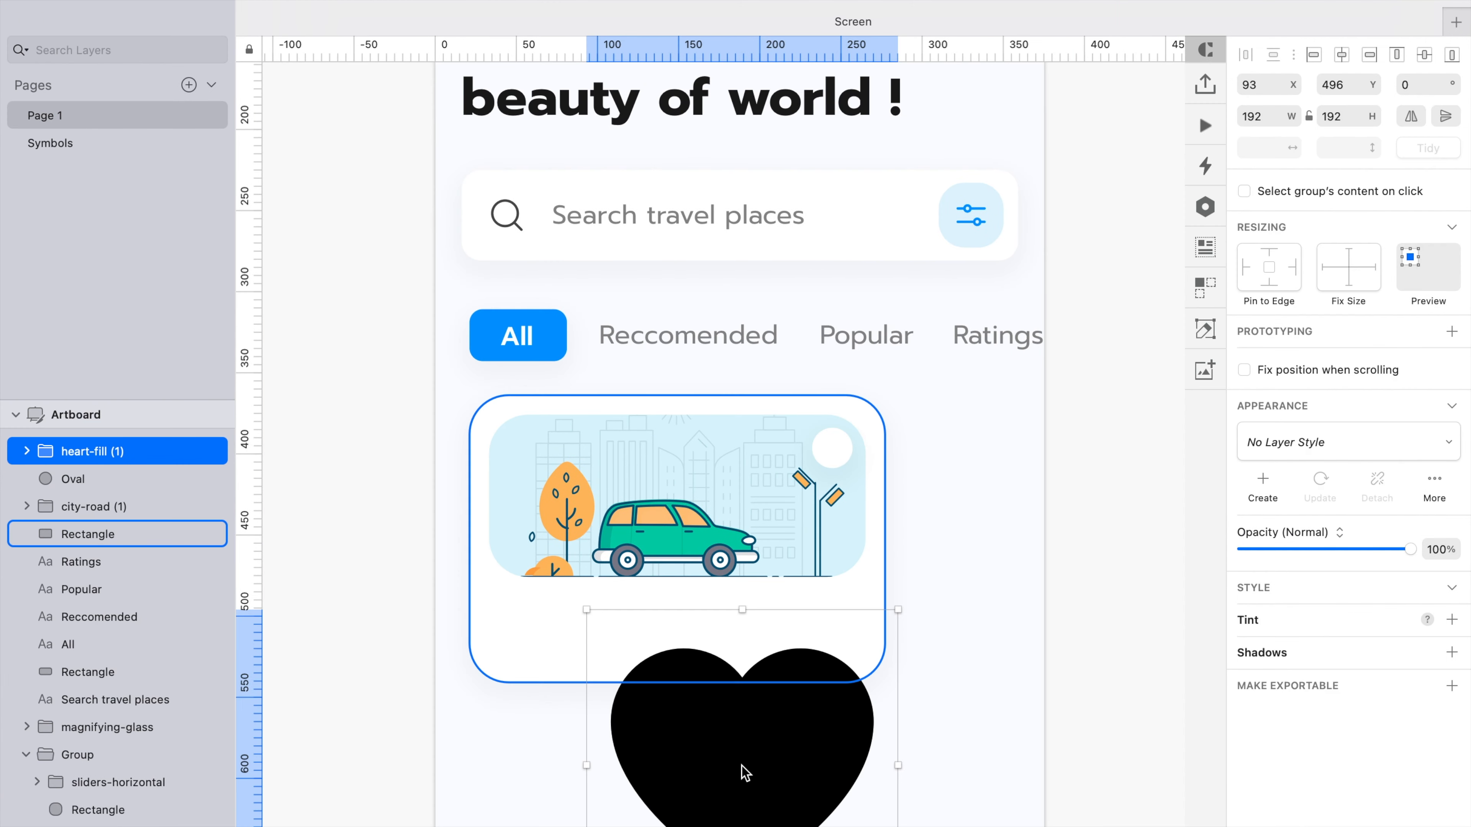
Scale the heart icon down to 16 by 16
{"action": "key", "text": "super+k"}
{"action": "key", "text": "Tab"}
{"action": "type", "text": "24"}
{"action": "key", "text": "Return"}
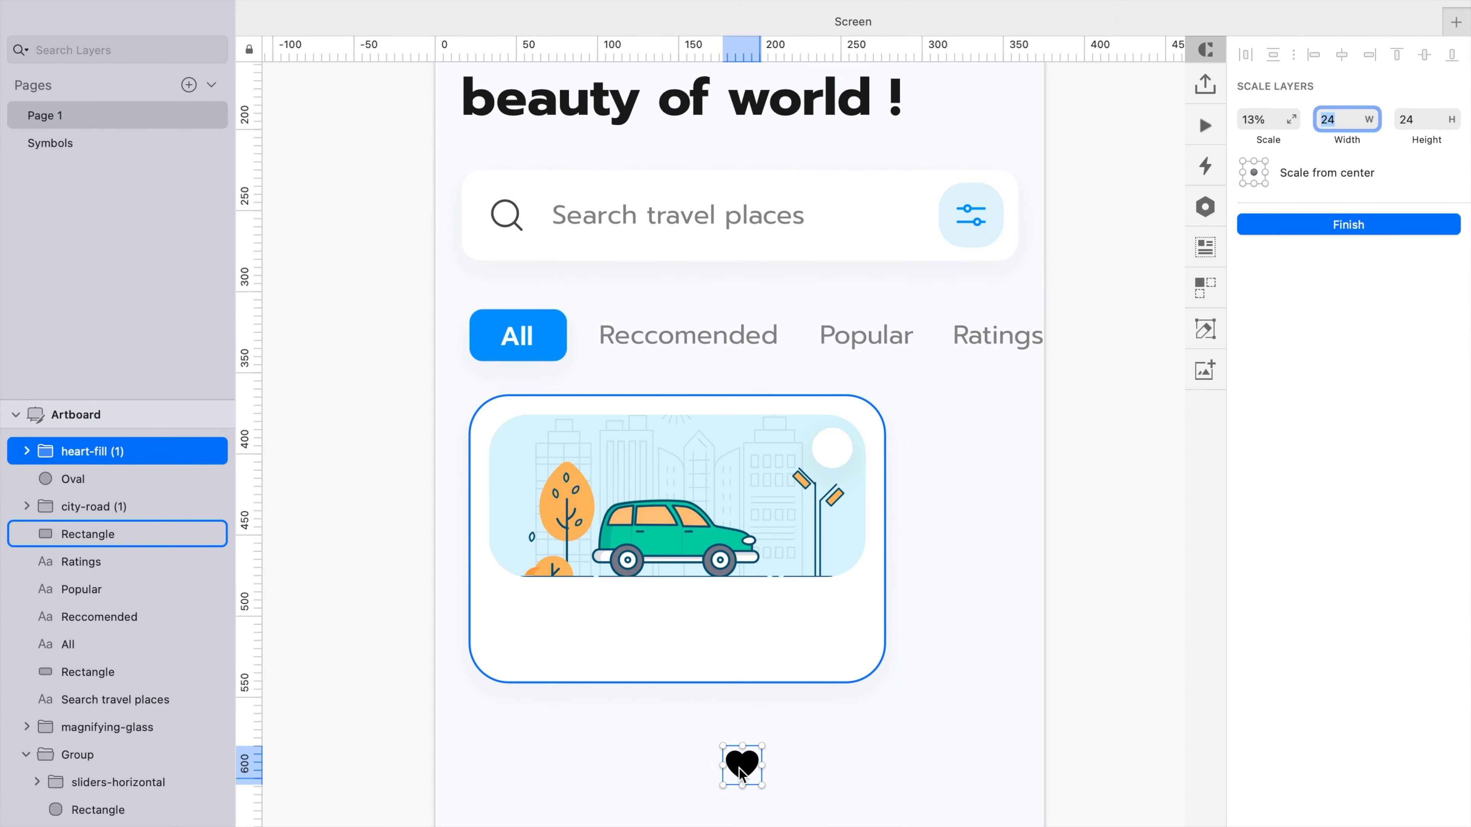
{"action": "type", "text": "17"}
{"action": "key", "text": "Return"}
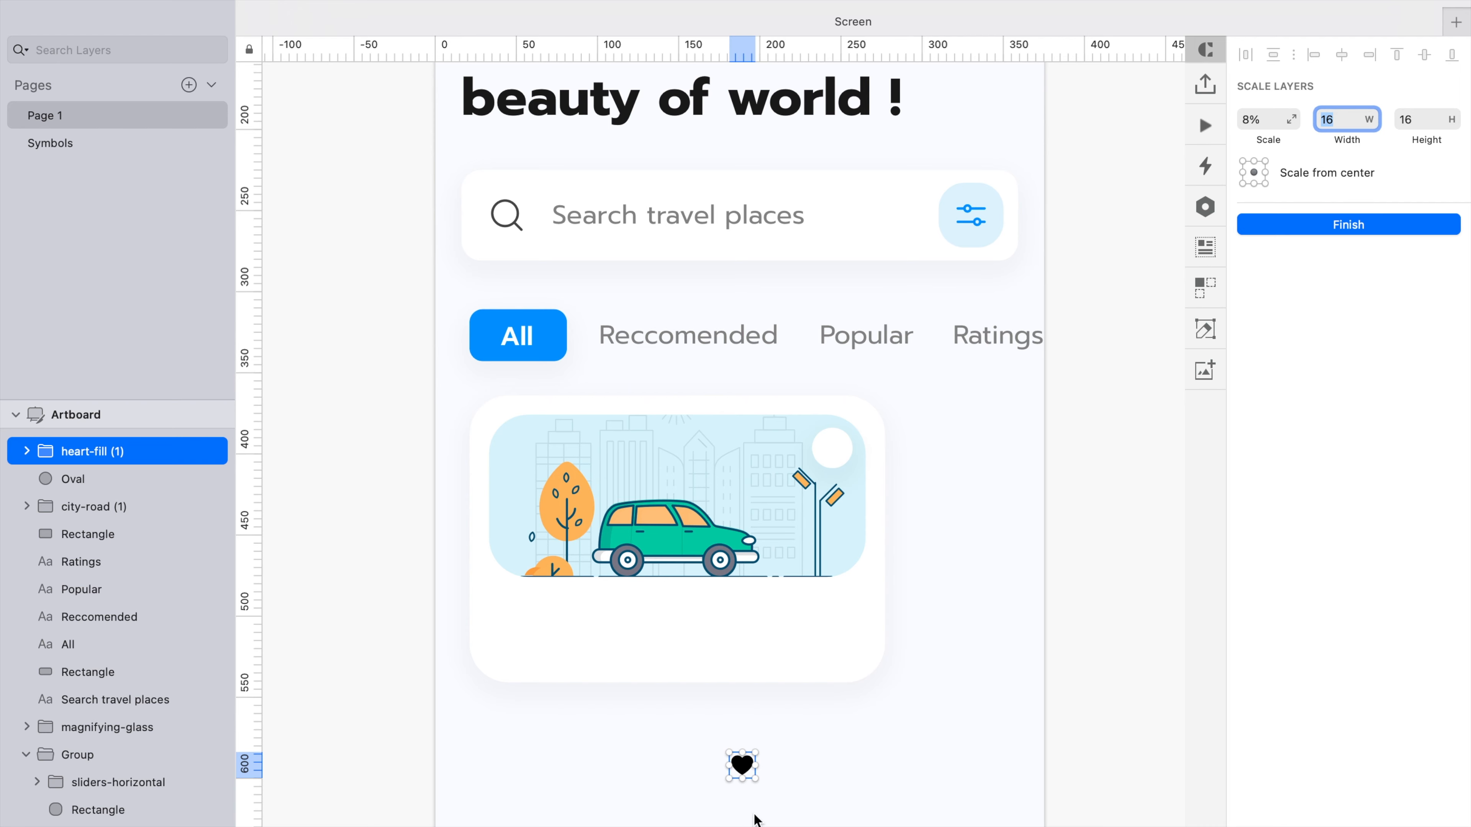
{"action": "key", "text": "Return"}
Place the heart icon on the white circle and centre the two horizontally and vertically
{"action": "left_click_drag", "start_coordinate": [749, 777], "coordinate": [837, 455]}
{"action": "scroll", "coordinate": [837, 455], "scroll_direction": "up", "scroll_amount": 5}
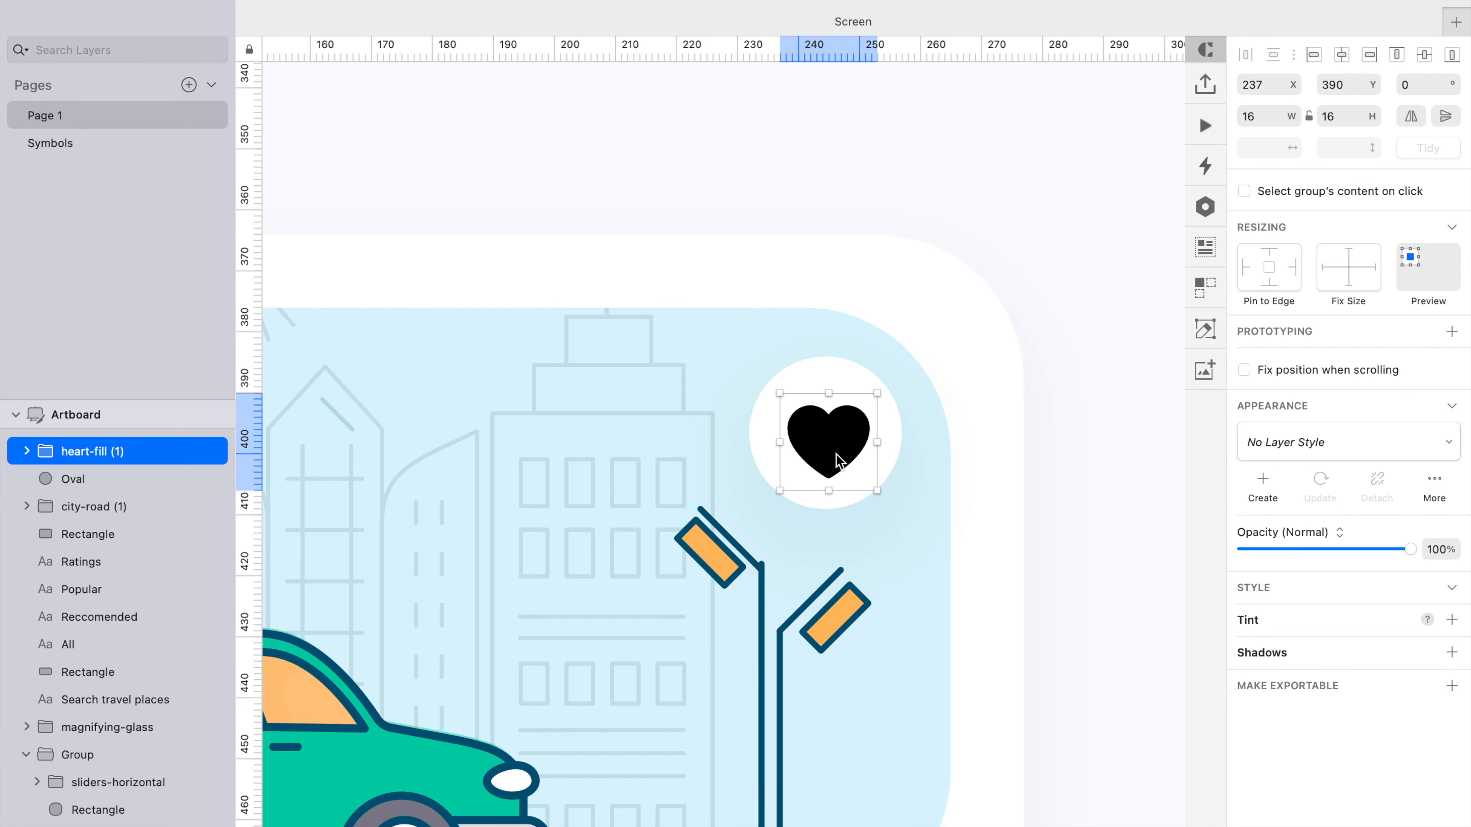
{"action": "key", "text": "Down"}
{"action": "key", "text": "Down"}
{"action": "left_click", "coordinate": [844, 373], "text": "shift"}
{"action": "left_click", "coordinate": [1423, 55]}
{"action": "left_click", "coordinate": [1344, 55]}
{"action": "left_click", "coordinate": [976, 556]}
Colour the heart icon with the red of the bell's notification dot
{"action": "scroll", "coordinate": [976, 556], "scroll_direction": "down", "scroll_amount": 5}
{"action": "scroll", "coordinate": [976, 556], "scroll_direction": "up", "scroll_amount": 9}
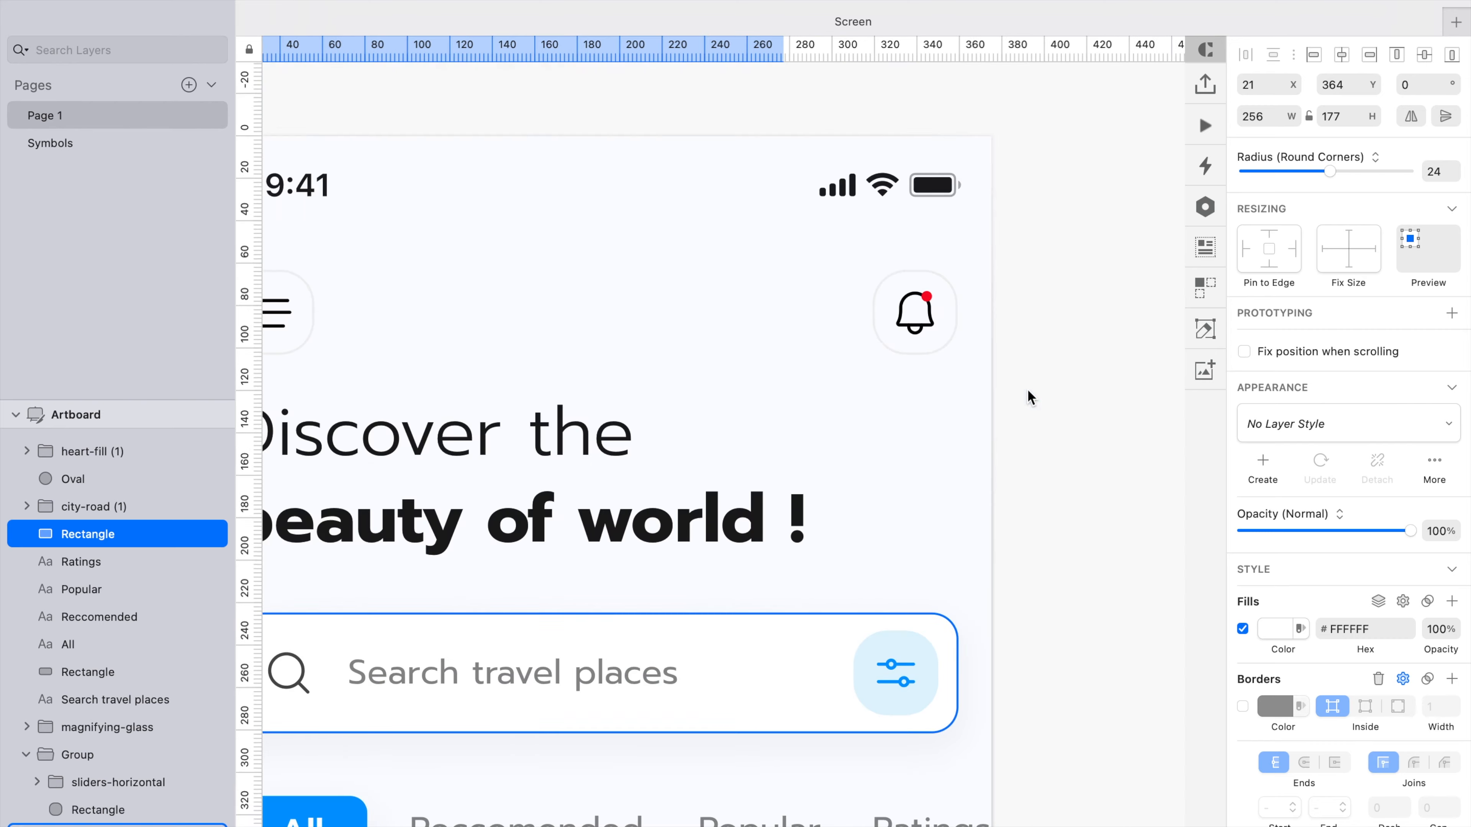
{"action": "left_click", "coordinate": [927, 301], "text": "super"}
{"action": "scroll", "coordinate": [926, 299], "scroll_direction": "down", "scroll_amount": 9}
{"action": "left_click", "coordinate": [735, 452], "text": "super"}
{"action": "key", "text": "Escape"}
{"action": "scroll", "coordinate": [869, 550], "scroll_direction": "left", "scroll_amount": 5}
{"action": "scroll", "coordinate": [869, 551], "scroll_direction": "down", "scroll_amount": 2}
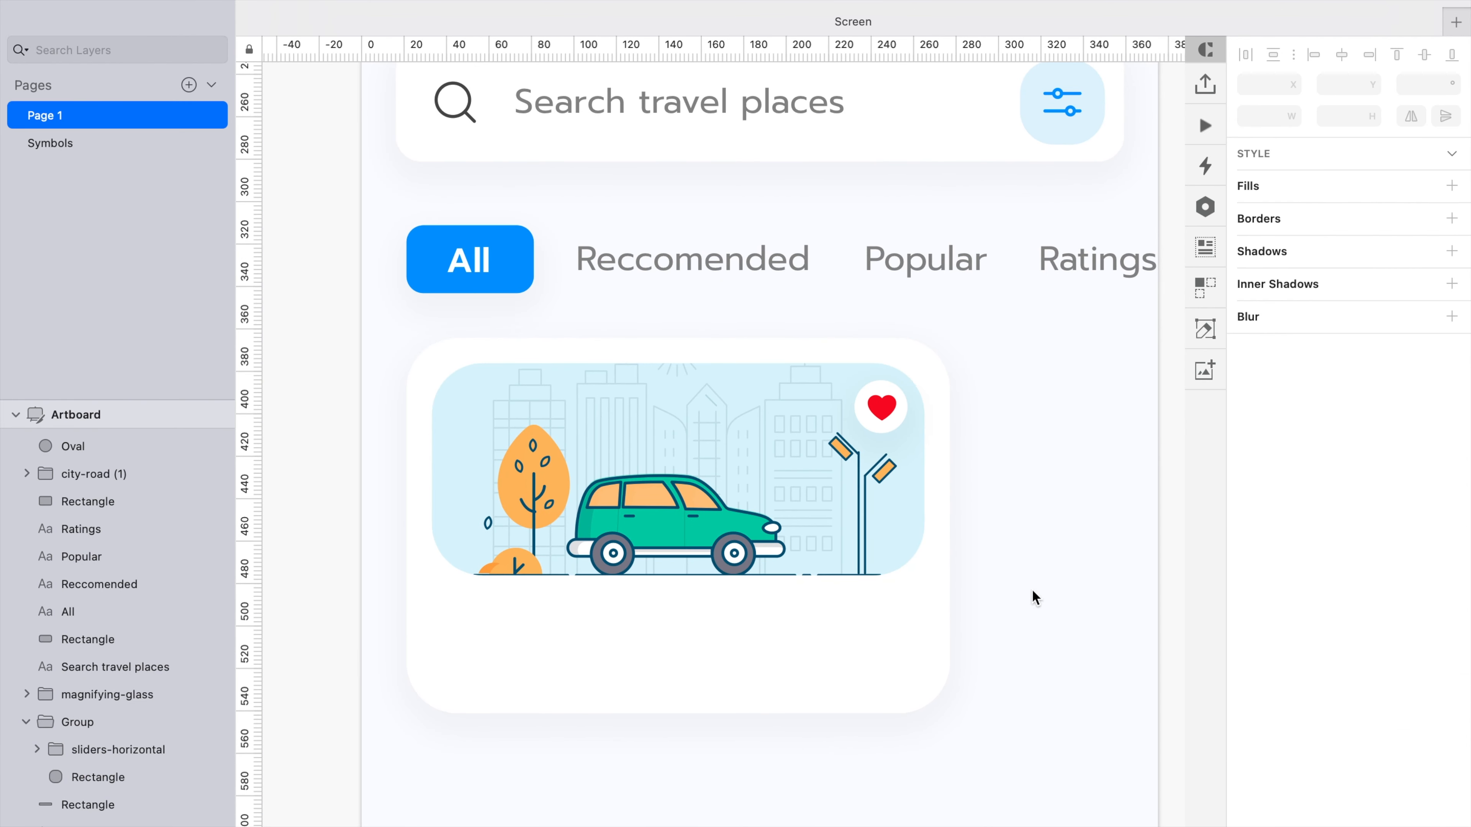
Group the heart icon with its white circle
{"action": "left_click", "coordinate": [880, 407]}
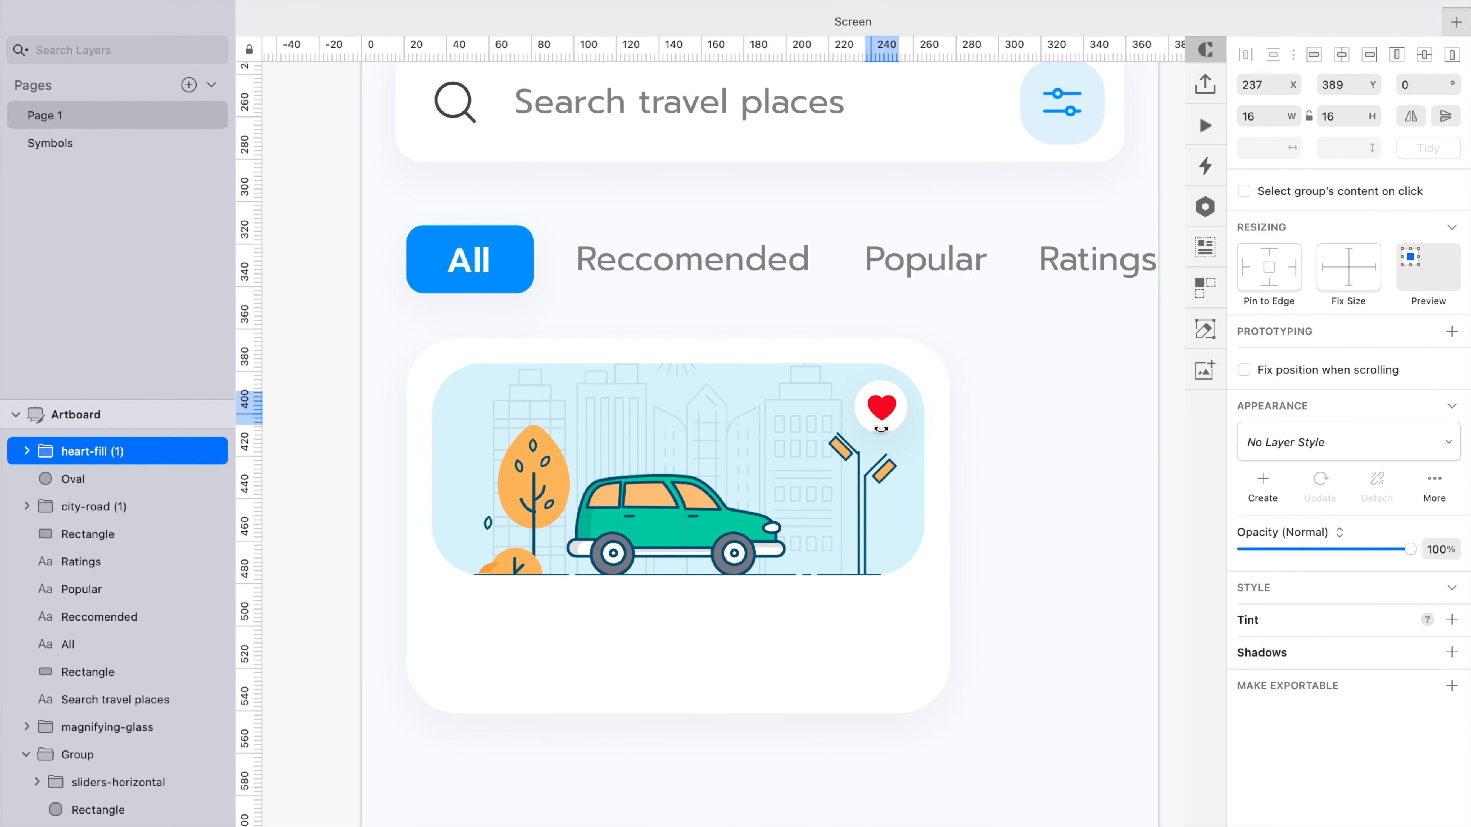
{"action": "scroll", "coordinate": [883, 418], "scroll_direction": "up", "scroll_amount": 3}
{"action": "left_click", "coordinate": [926, 362]}
{"action": "key", "text": "Return"}
{"action": "key", "text": "shift+Tab"}
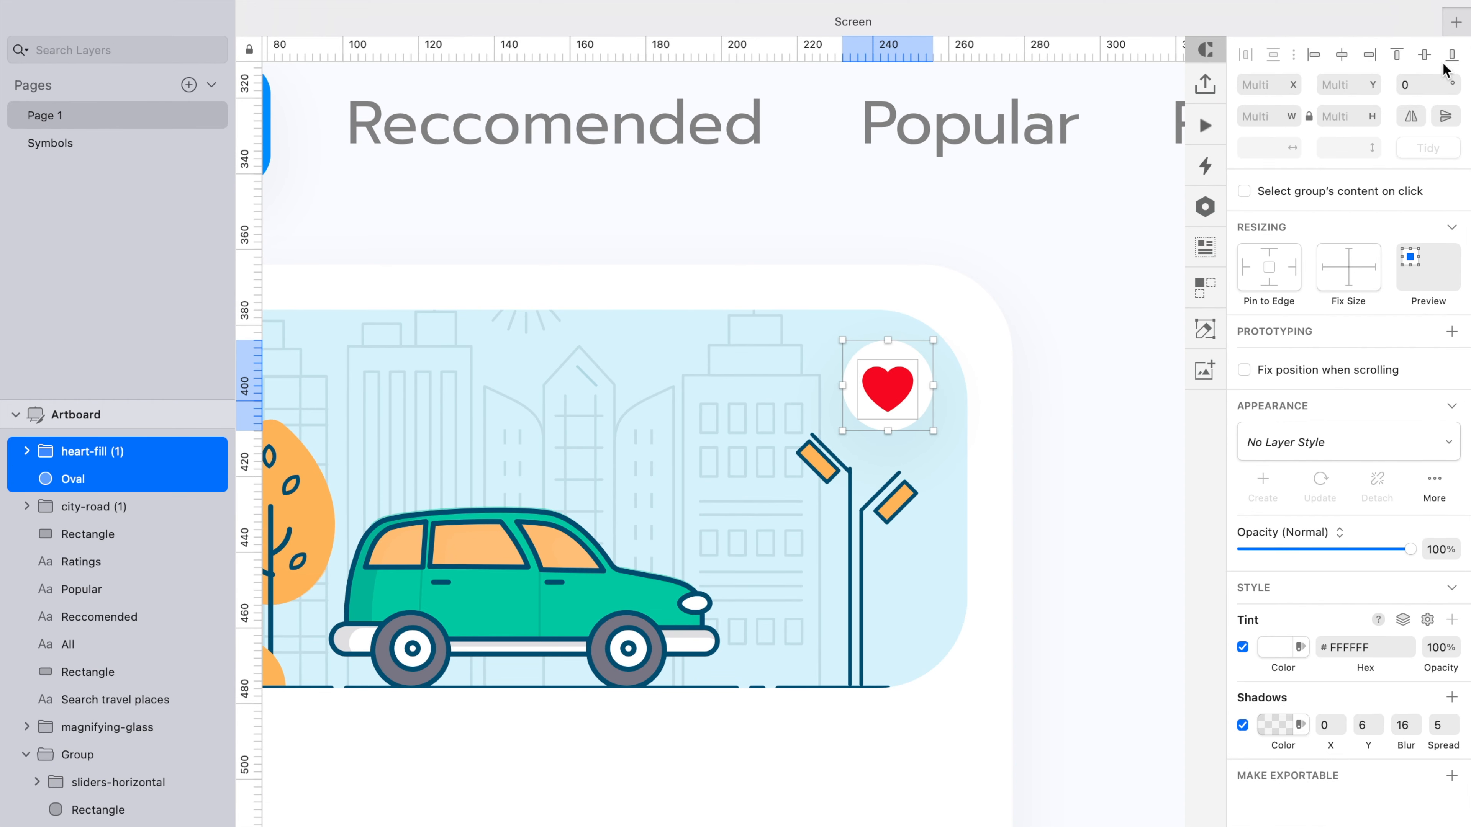
{"action": "key", "text": "super+g"}
Add the text "Cruise Resort" below the card image
{"action": "scroll", "coordinate": [915, 446], "scroll_direction": "down", "scroll_amount": 5}
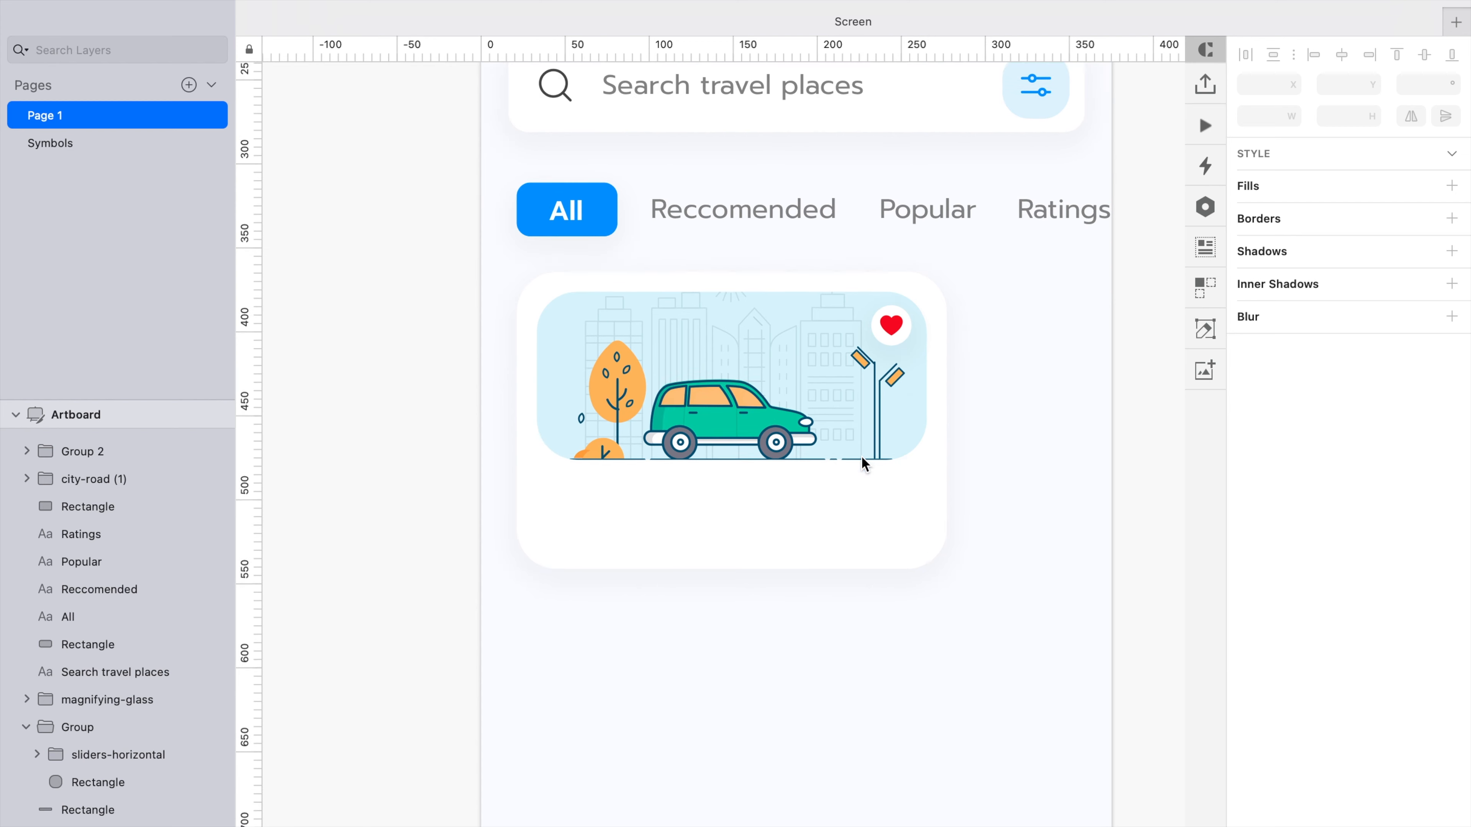
{"action": "left_click", "coordinate": [559, 493]}
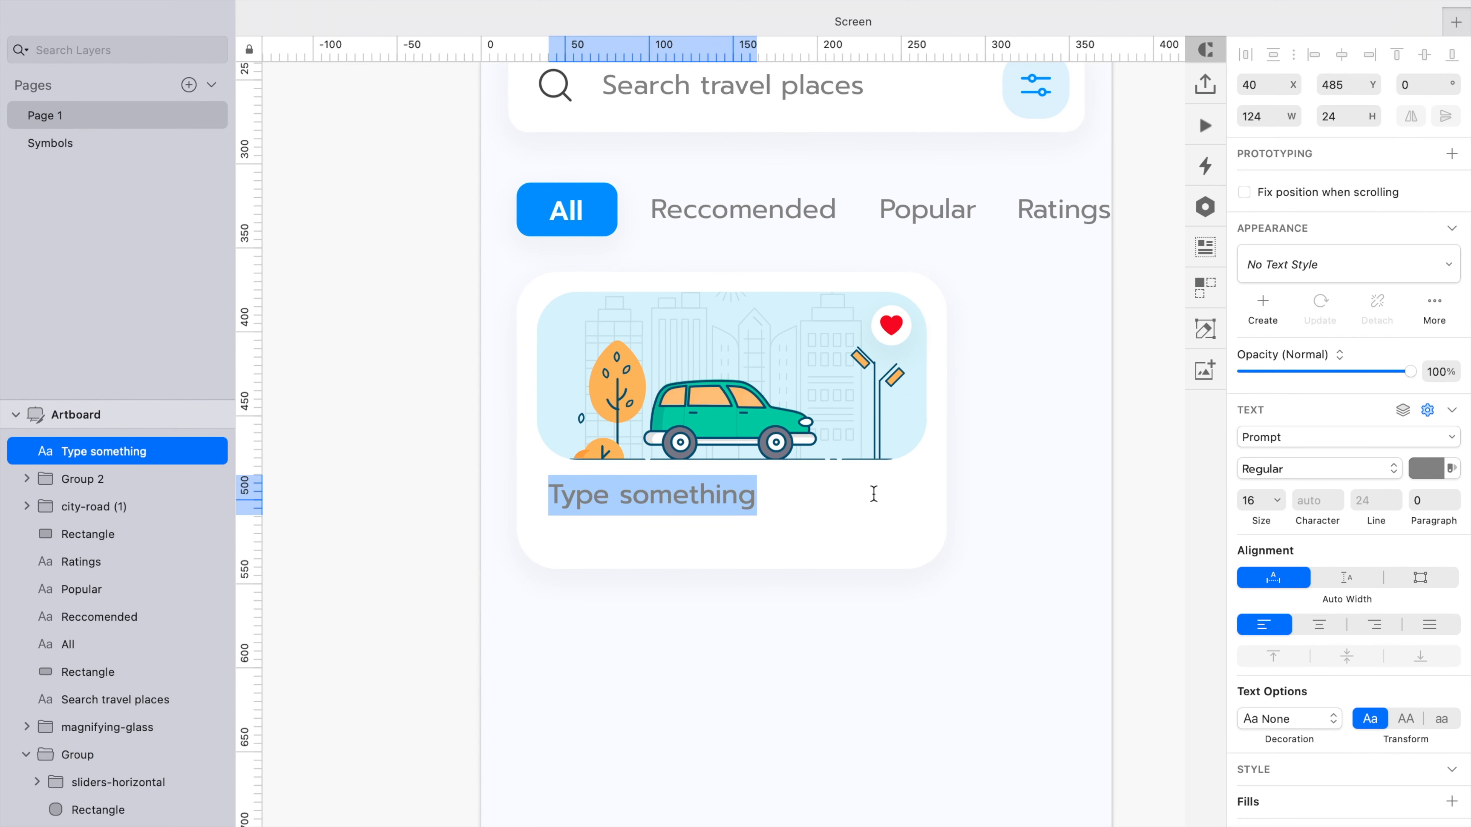
{"action": "type", "text": "C"}
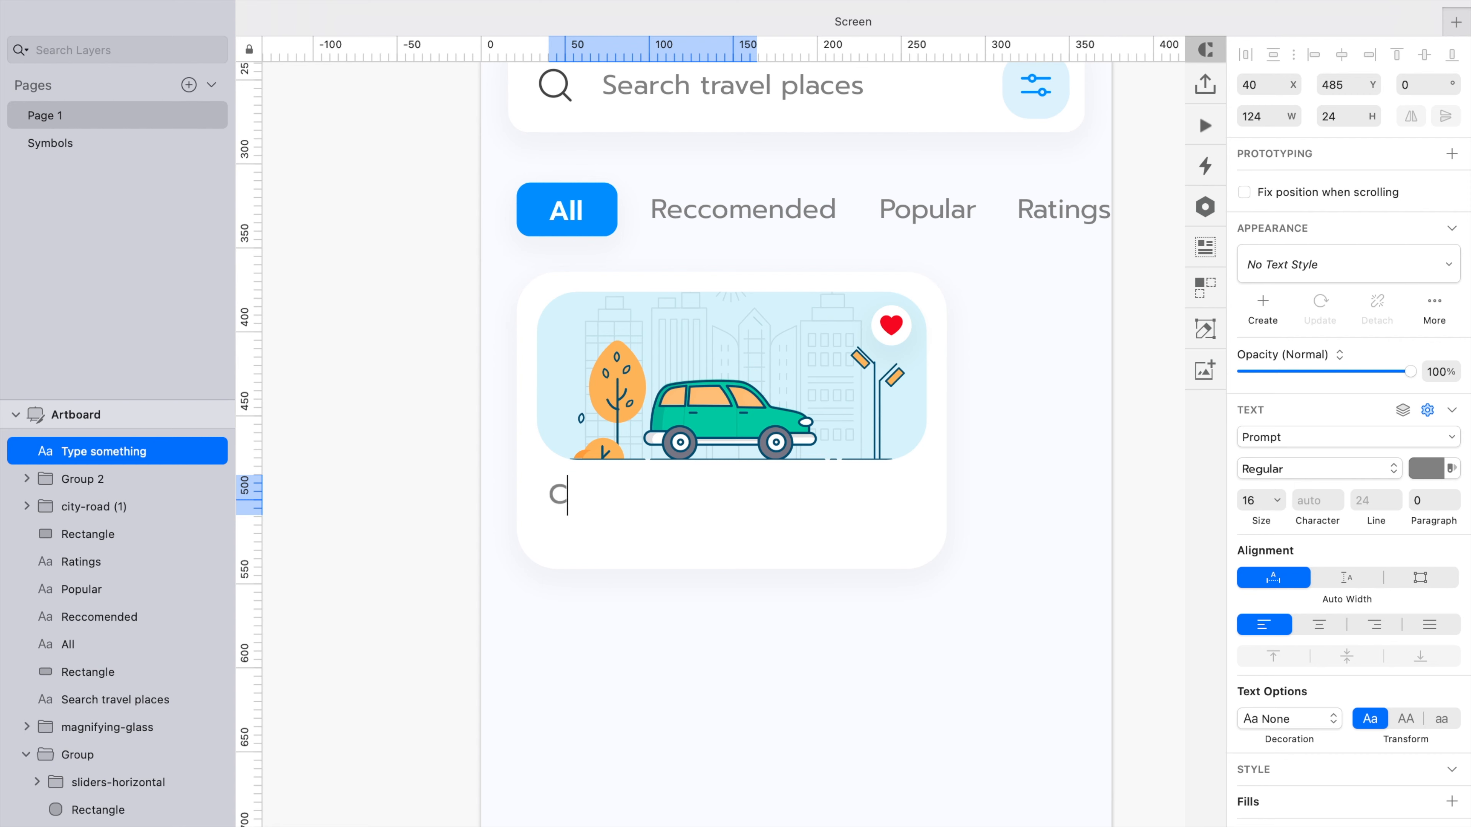
{"action": "key", "text": "Escape"}
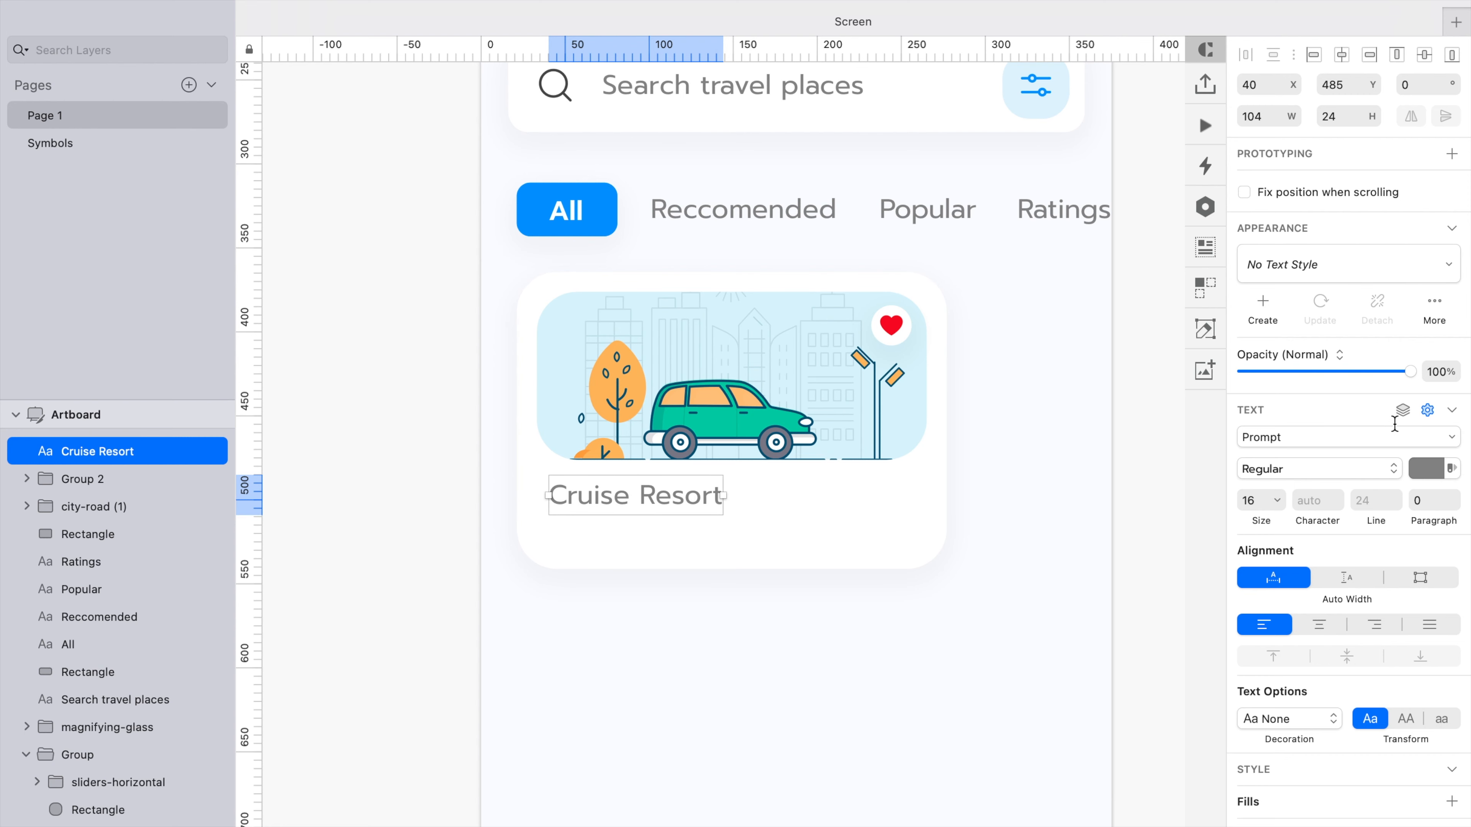
Set the "Cruise Resort" title to a near-black colour and Medium weight
{"action": "left_click", "coordinate": [1423, 468]}
{"action": "key", "text": "Return"}
{"action": "left_click", "coordinate": [1291, 474]}
{"action": "left_click", "coordinate": [1295, 662]}
Move the "Cruise Resort" title to X 33, aligned with the card image's left edge
{"action": "left_click", "coordinate": [816, 686]}
{"action": "left_click", "coordinate": [637, 496]}
{"action": "key", "text": "Left"}
{"action": "key", "text": "Left"}
{"action": "key", "text": "Left"}
{"action": "key", "text": "Left"}
{"action": "key", "text": "Left"}
{"action": "key", "text": "Left"}
{"action": "key", "text": "Left"}
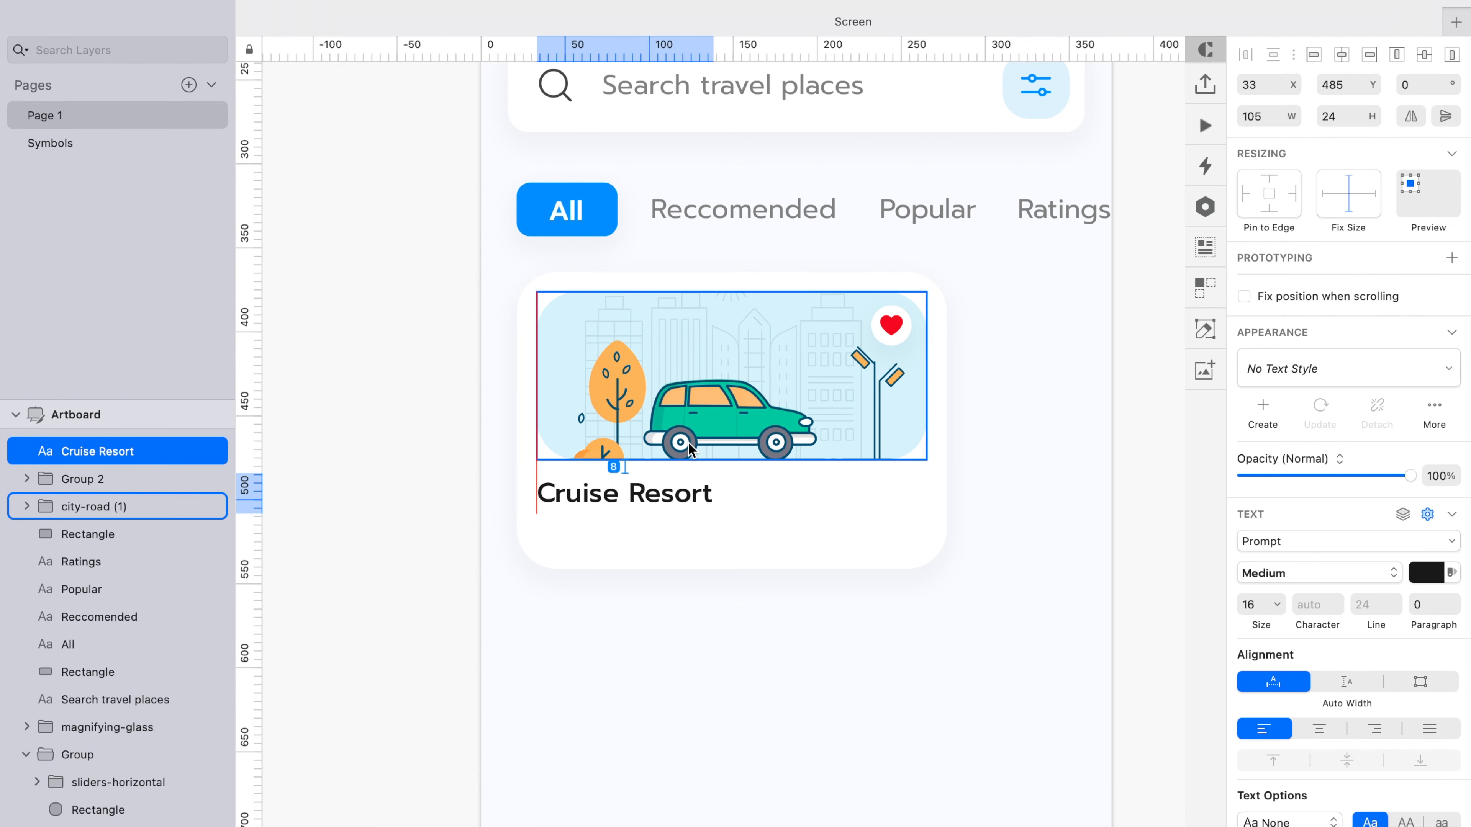
Set the "Cruise Resort" title's font size to 14
{"action": "left_click", "coordinate": [607, 668]}
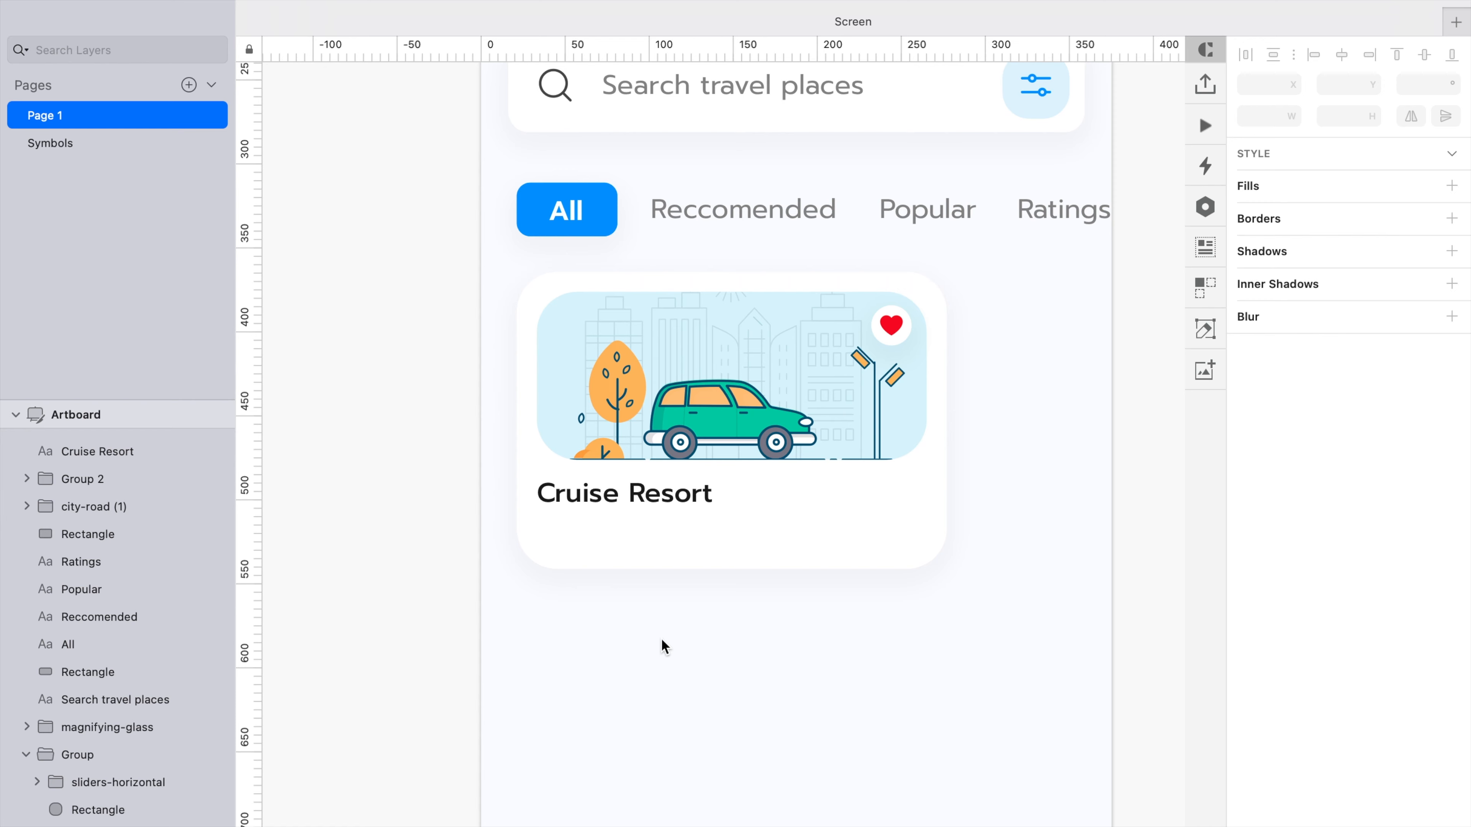
{"action": "left_click", "coordinate": [667, 499]}
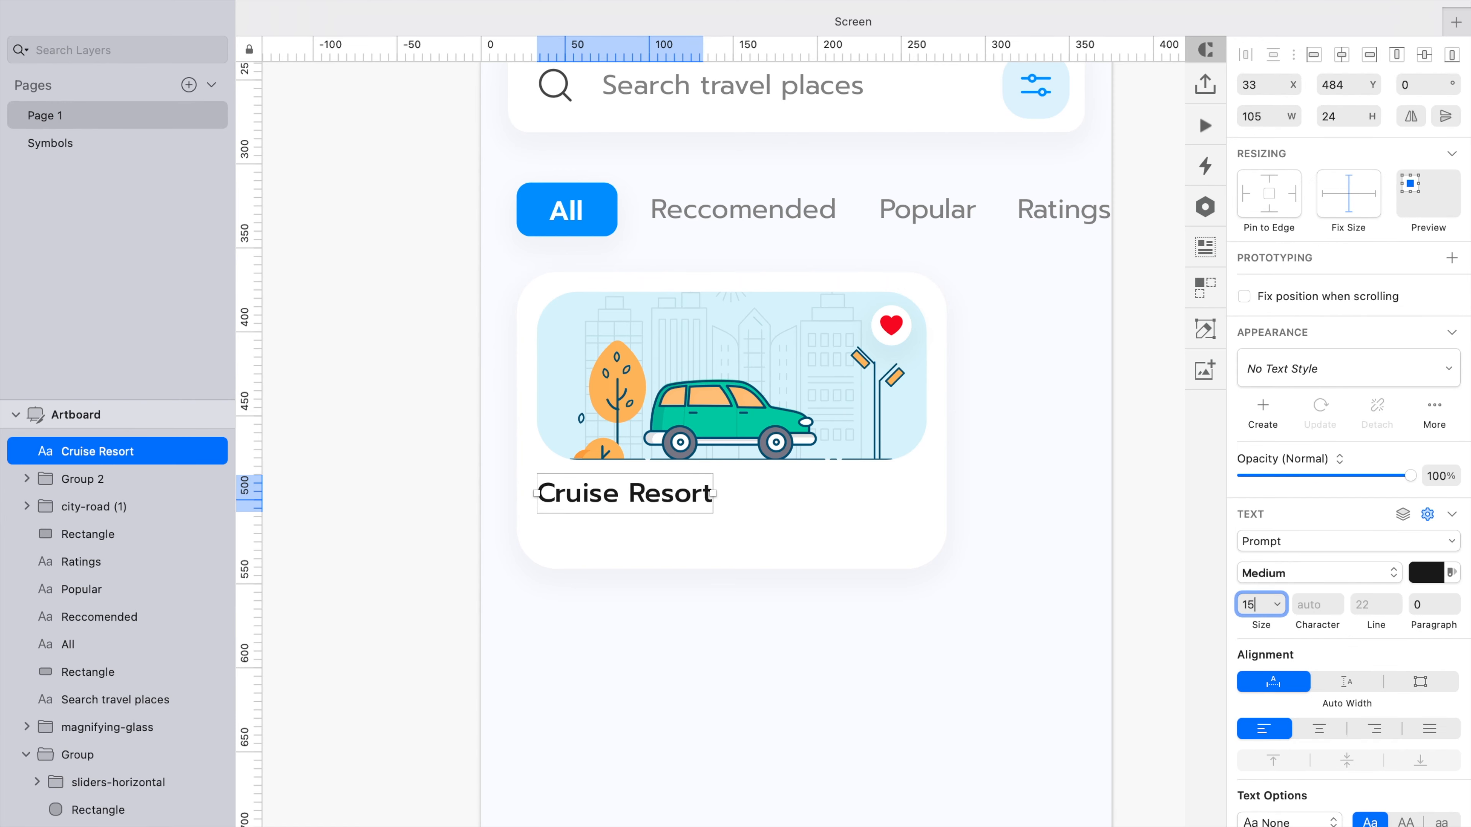
{"action": "key", "text": "Down"}
{"action": "left_click", "coordinate": [649, 628]}
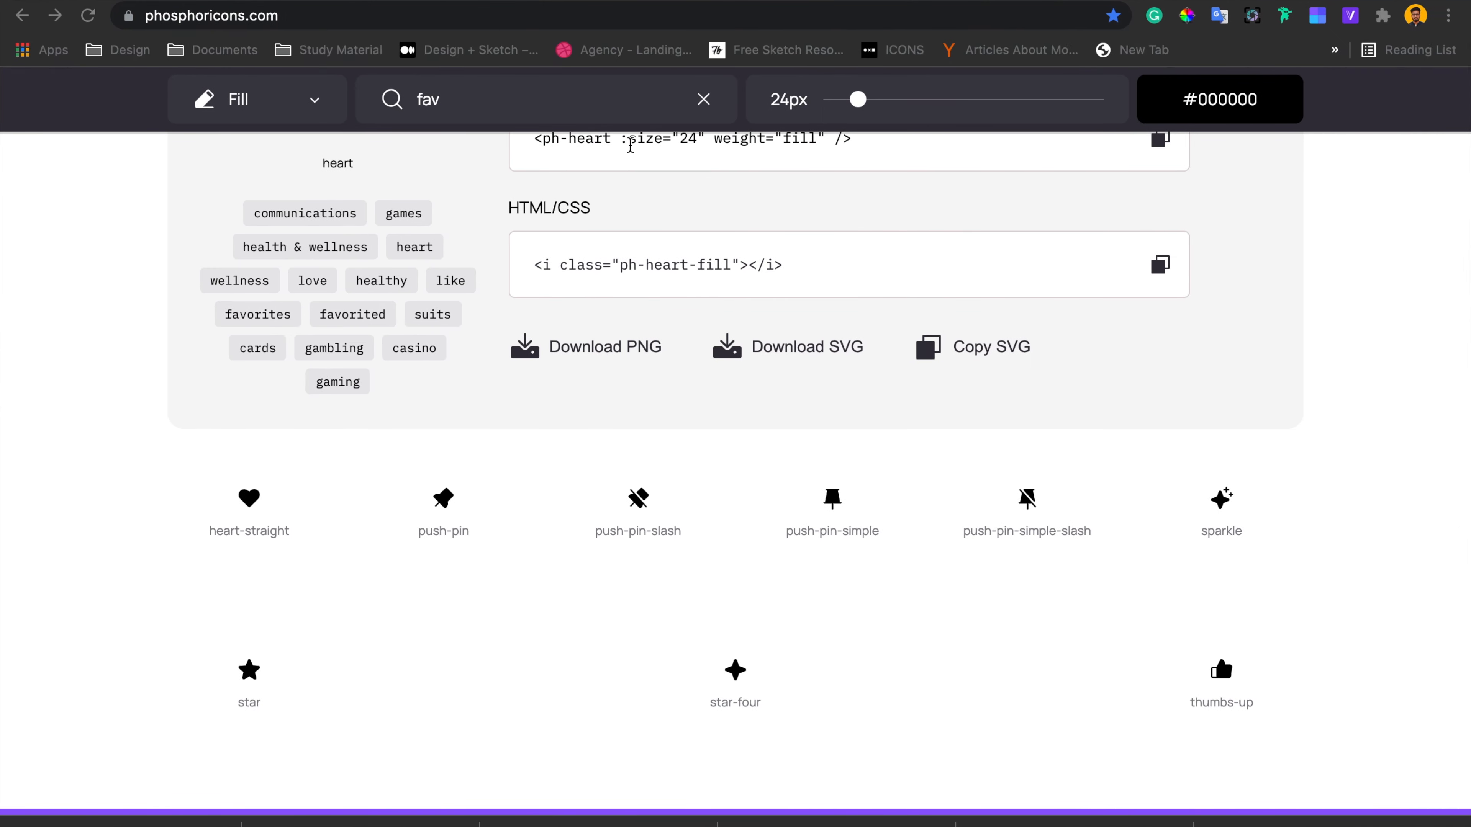
Switch to Phosphor Icons in the browser, search for "location" in Regular weight and copy the map-pin icon as SVG
{"action": "left_click", "coordinate": [544, 111]}
{"action": "type", "text": "location"}
{"action": "left_click", "coordinate": [258, 100]}
{"action": "left_click", "coordinate": [278, 233]}
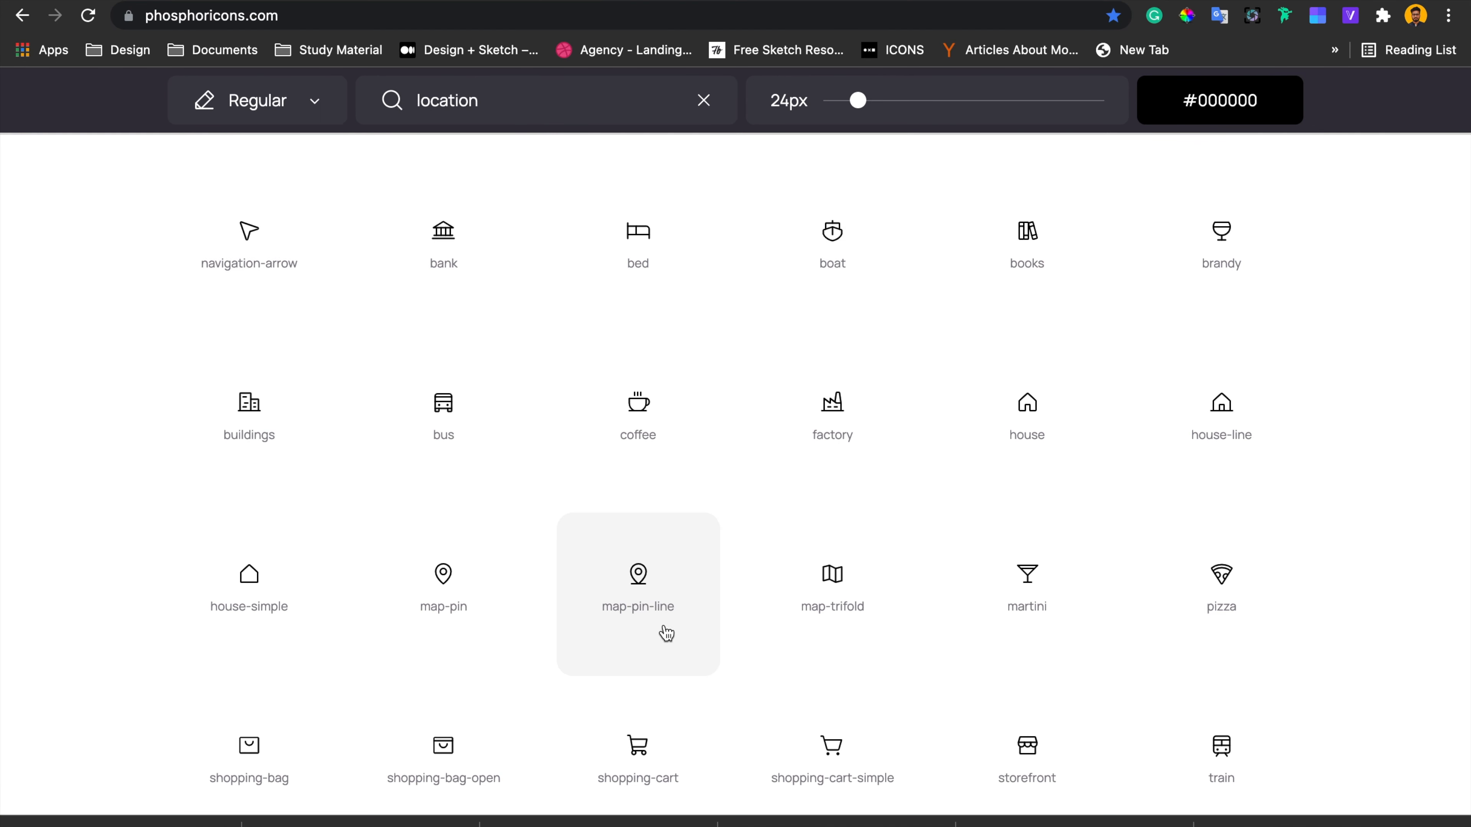
{"action": "left_click", "coordinate": [443, 600]}
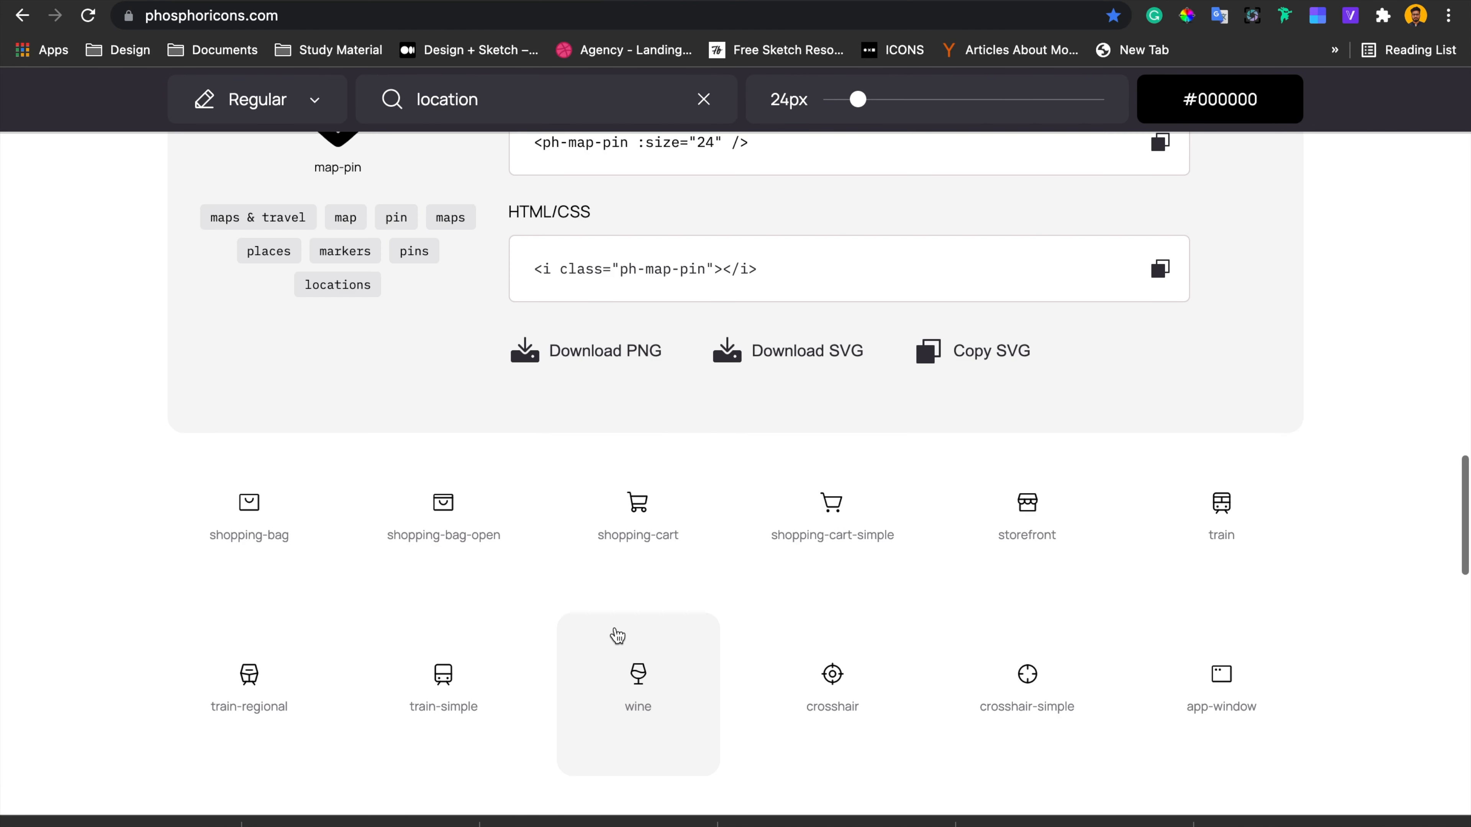
Paste the map-pin icon into the Sketch artboard and scale it to a width of 18
{"action": "key", "text": "super+Tab"}
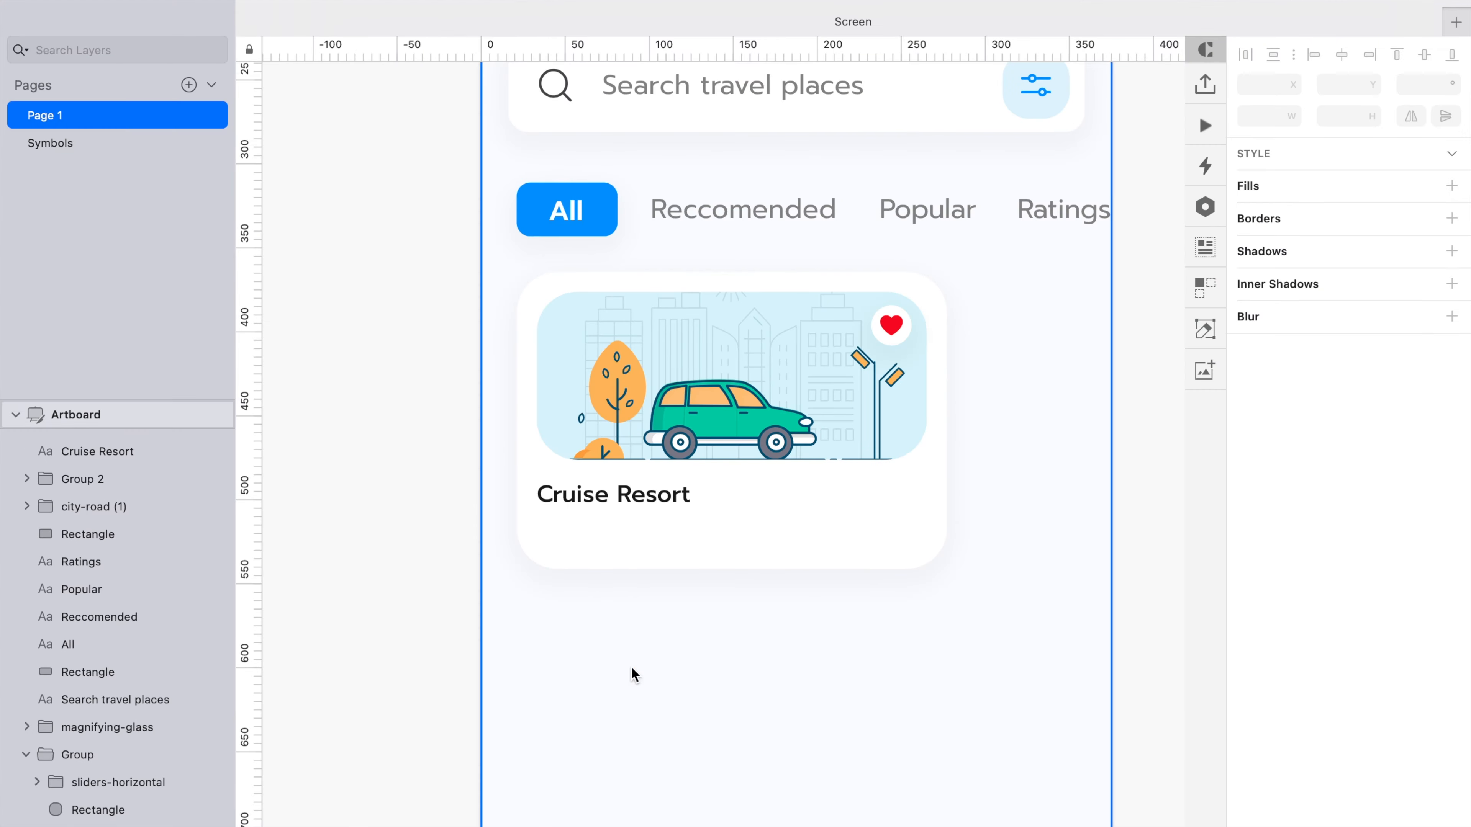
{"action": "key", "text": "super+v"}
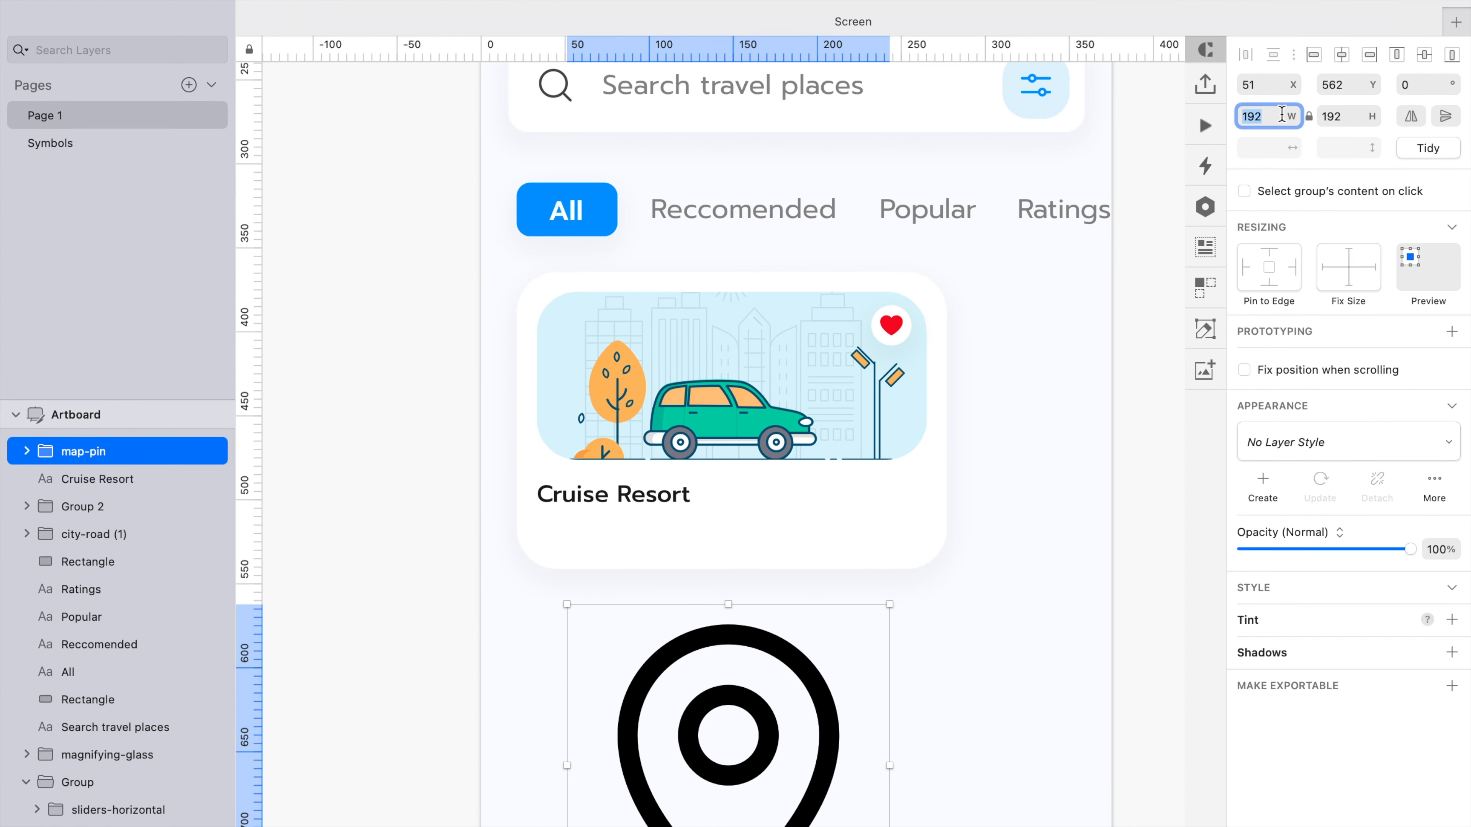
{"action": "key", "text": "Return"}
{"action": "key", "text": "super+z"}
{"action": "key", "text": "super+k"}
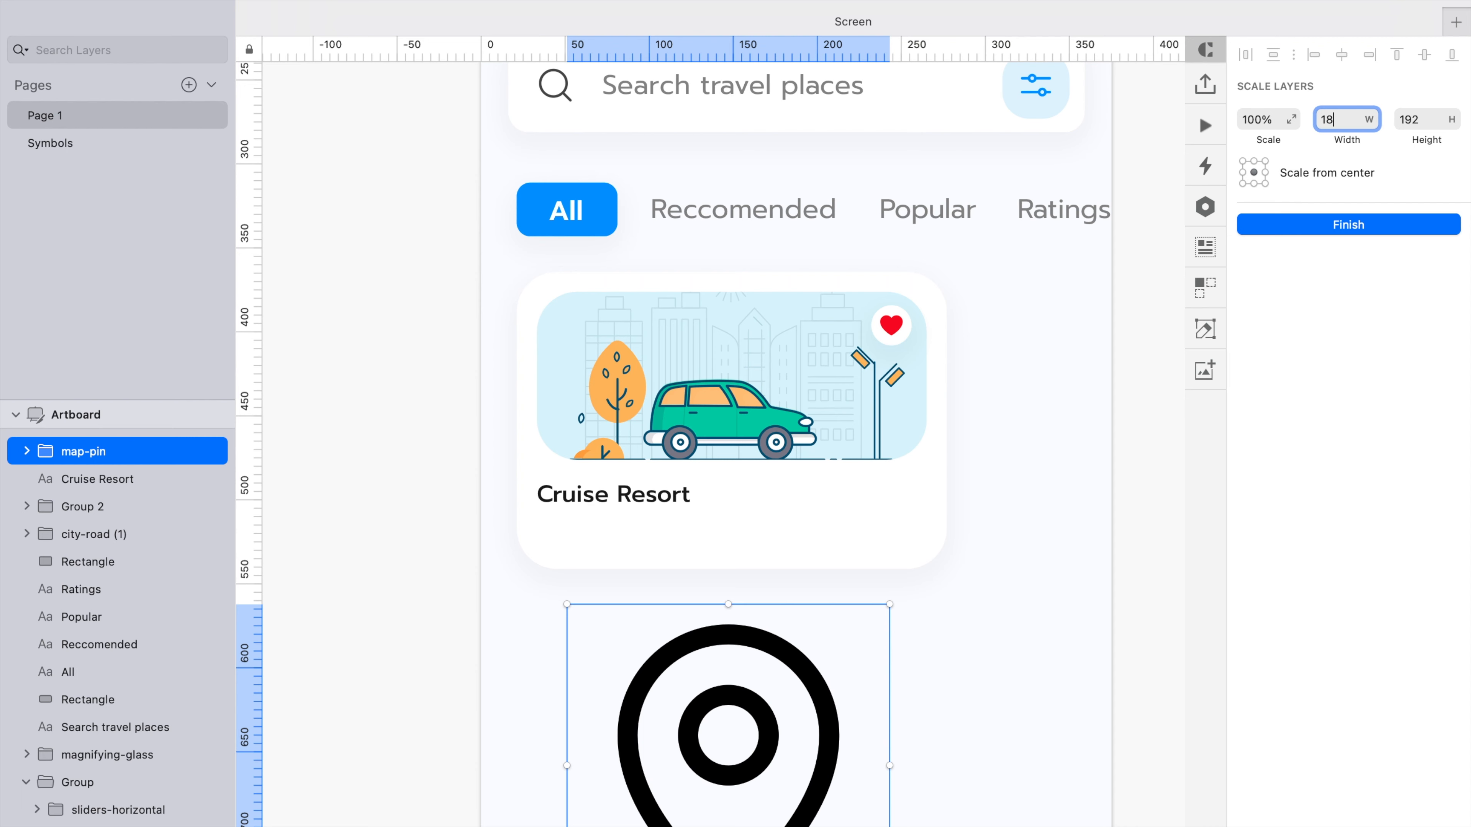
{"action": "type", "text": "18"}
{"action": "key", "text": "Return"}
Place the map-pin icon below the "Cruise Resort" title at X 33, Y 511 and scale it to 14 × 14
{"action": "left_click_drag", "start_coordinate": [729, 767], "coordinate": [550, 536]}
{"action": "scroll", "coordinate": [550, 522], "scroll_direction": "up", "scroll_amount": 5}
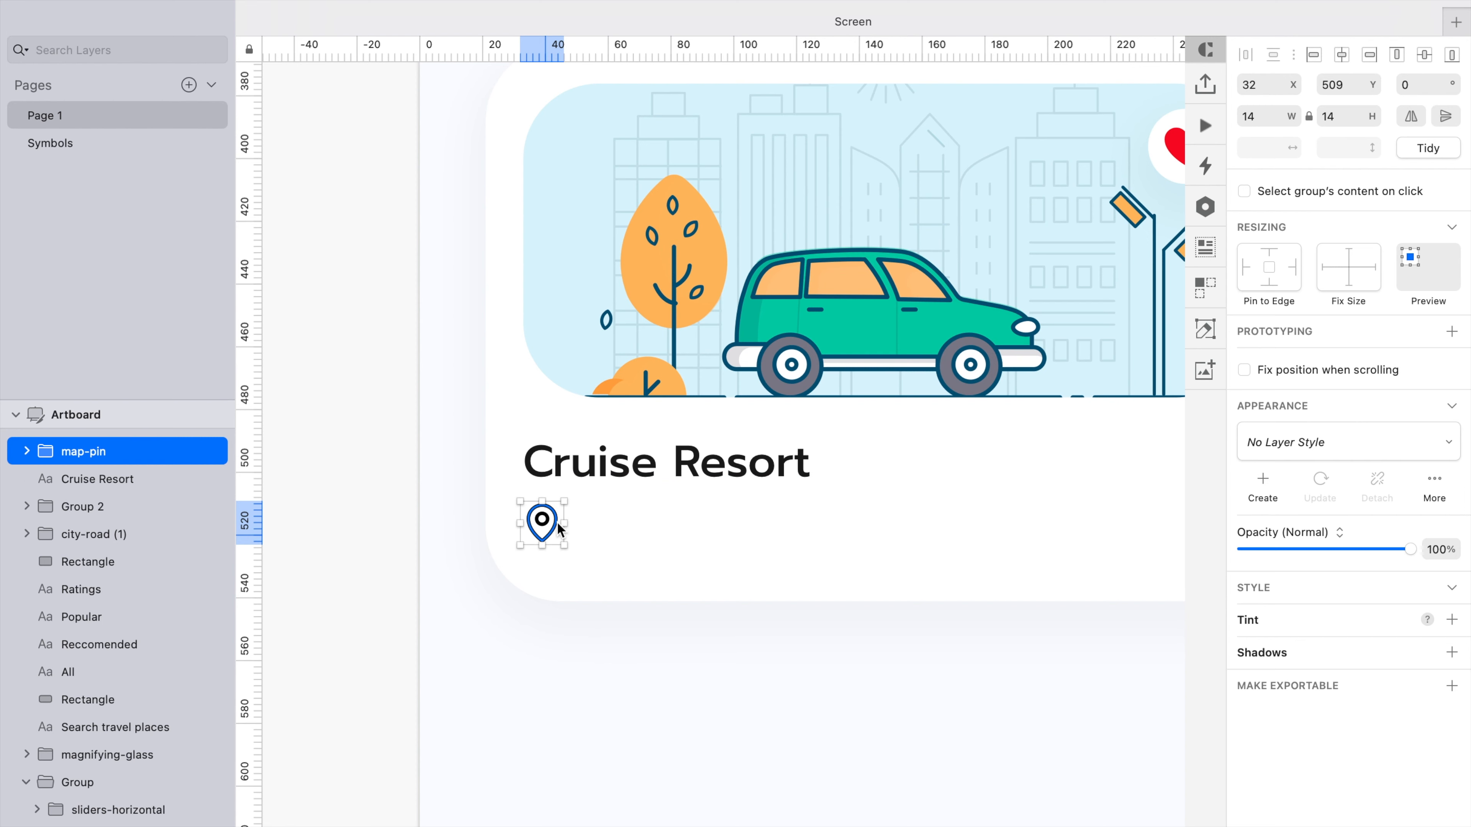
{"action": "key", "text": "super+z"}
{"action": "key", "text": "k"}
{"action": "key", "text": "Down"}
{"action": "key", "text": "Down"}
{"action": "key", "text": "Down"}
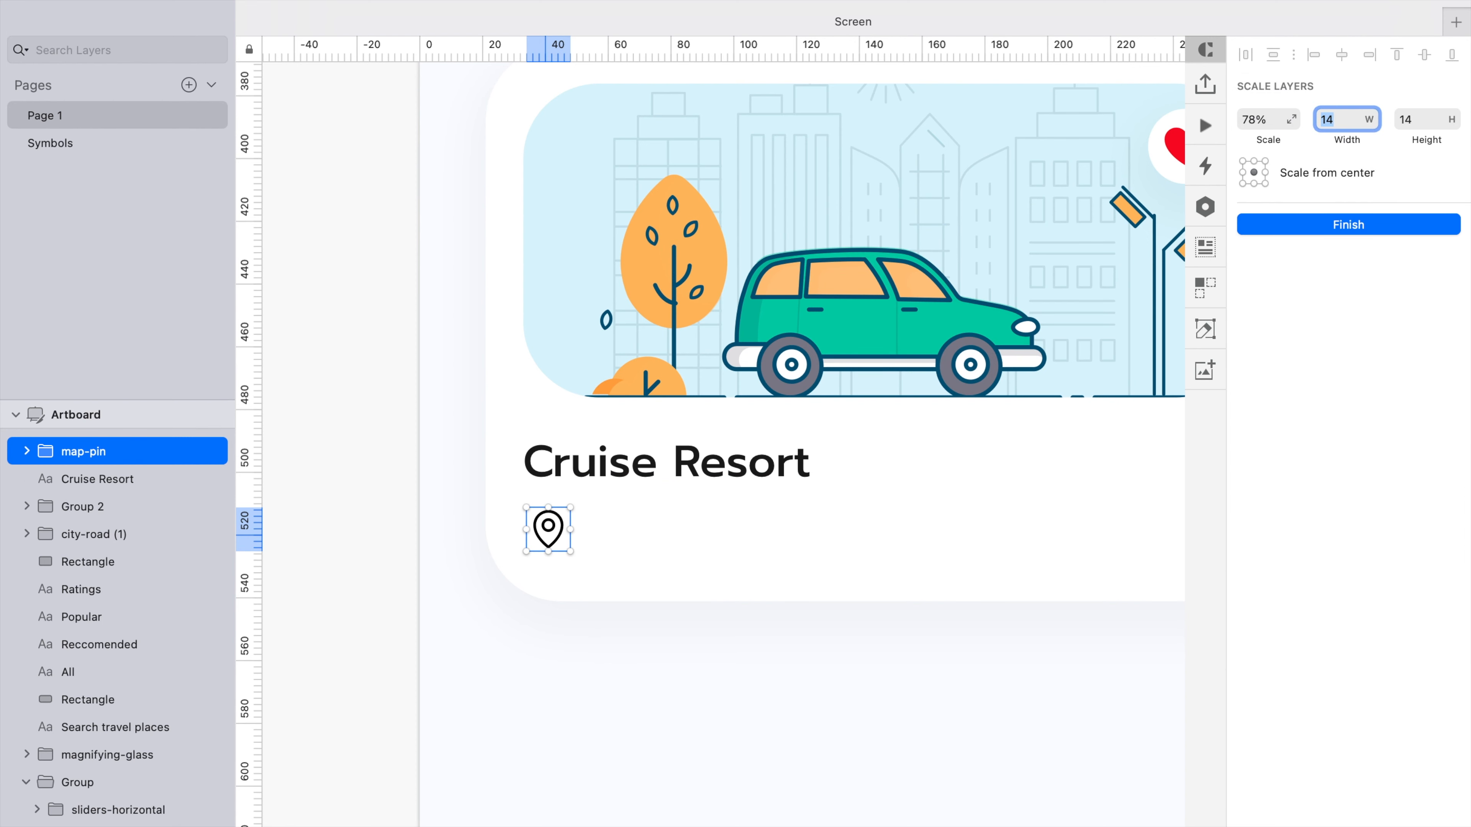
{"action": "left_click", "coordinate": [1311, 222]}
{"action": "left_click_drag", "start_coordinate": [567, 539], "coordinate": [563, 538]}
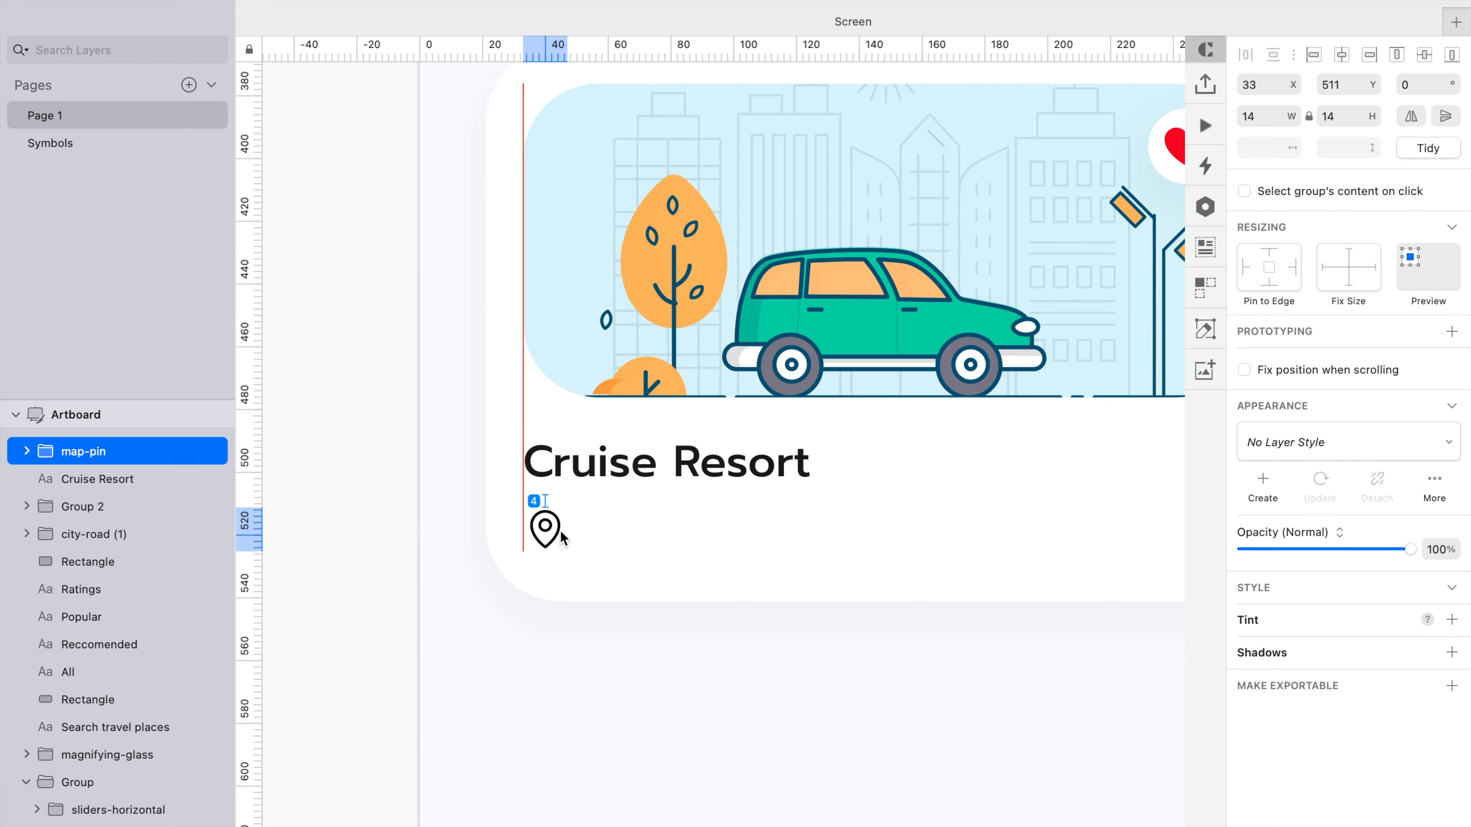
Set the border colour of the map-pin's path and oval to grey 8B8B8B
{"action": "key", "text": "Return"}
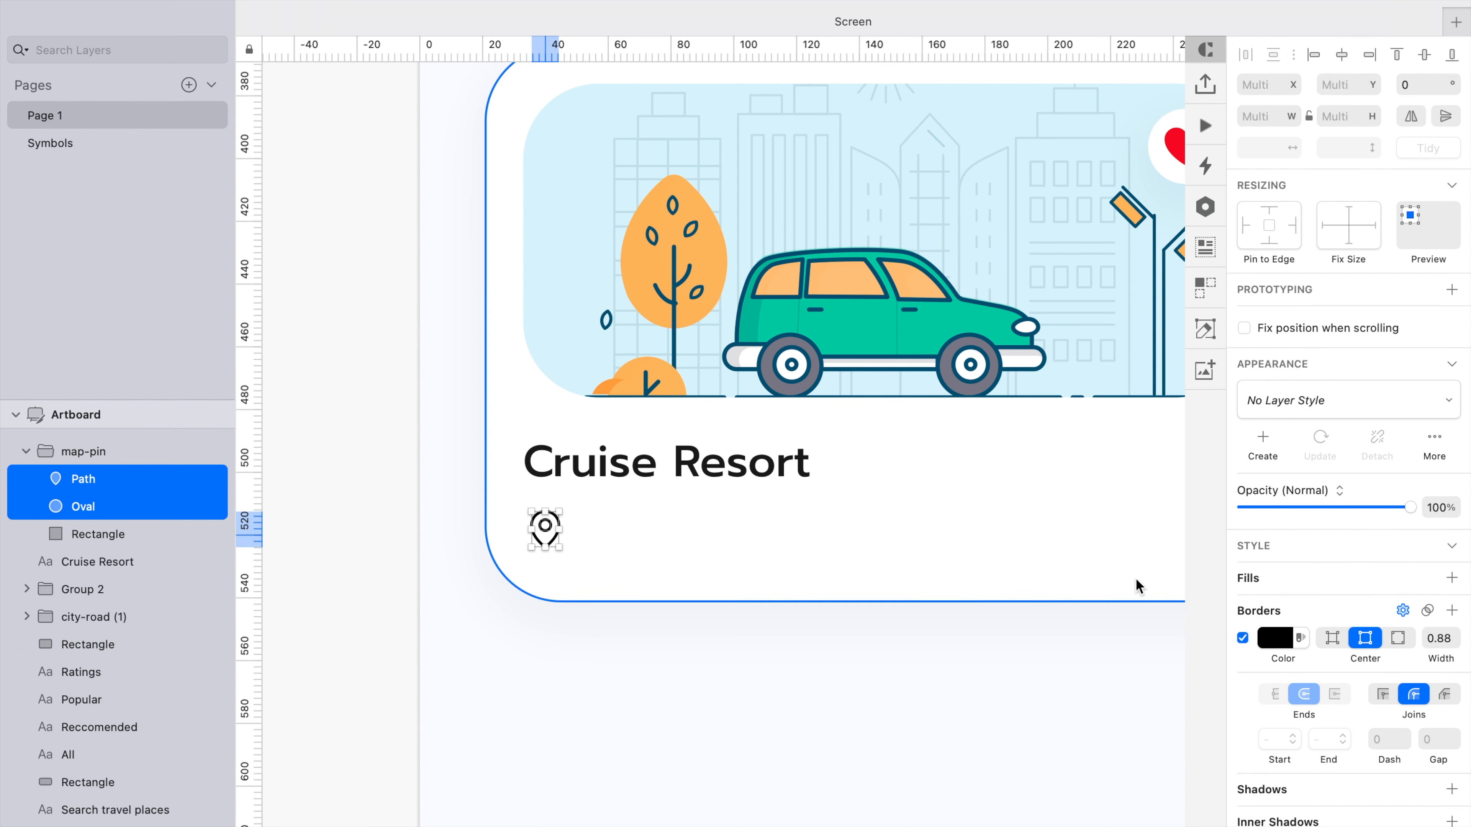
{"action": "left_click", "coordinate": [1278, 648]}
{"action": "key", "text": "Return"}
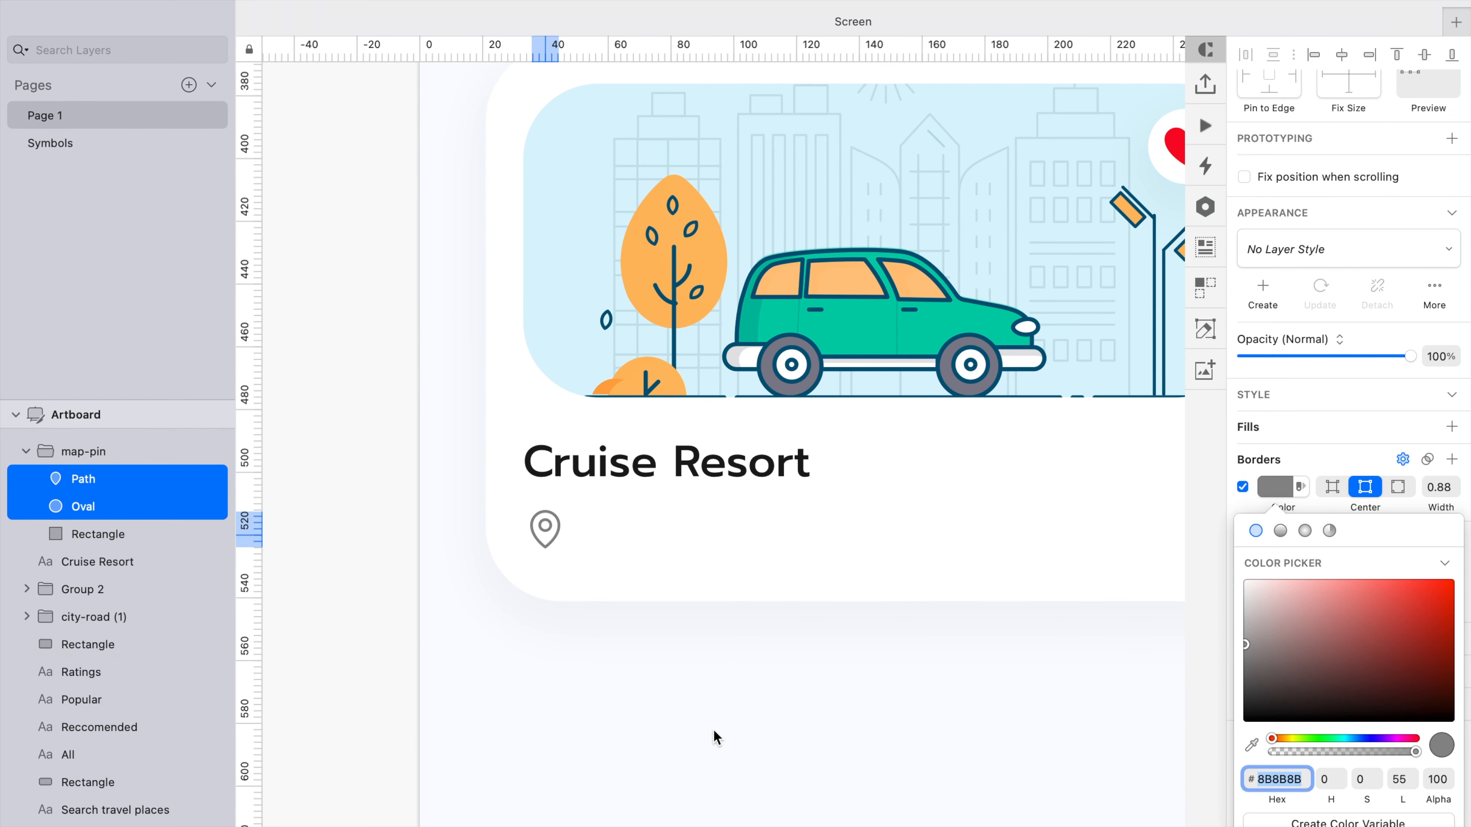
{"action": "left_click", "coordinate": [725, 717]}
Add the text "Bali, Indonesia" beside the map-pin icon
{"action": "key", "text": "t"}
{"action": "left_click", "coordinate": [590, 536]}
{"action": "type", "text": "Bali,"}
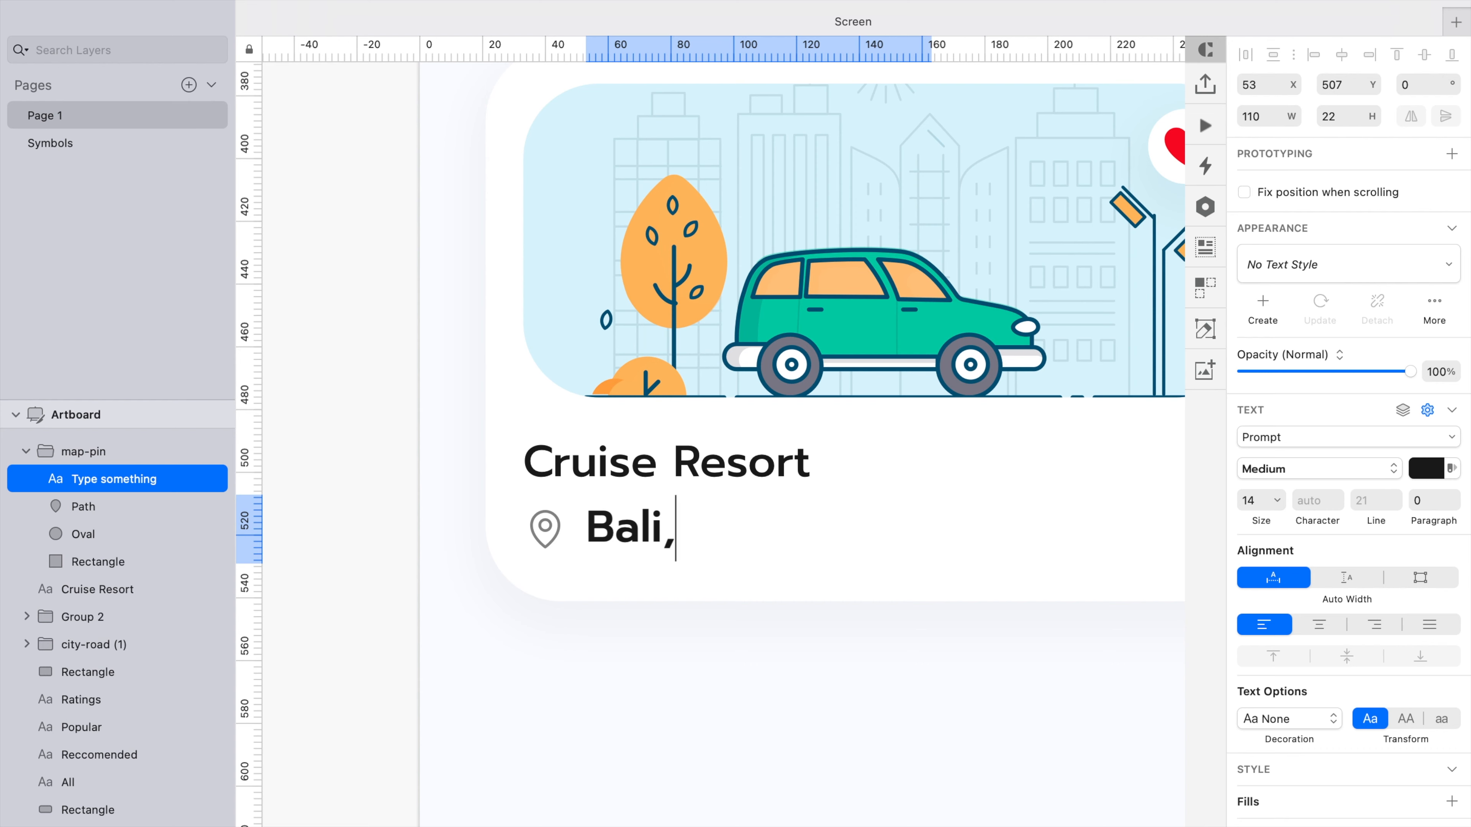
{"action": "type", "text": " Indonesia"}
{"action": "key", "text": "Escape"}
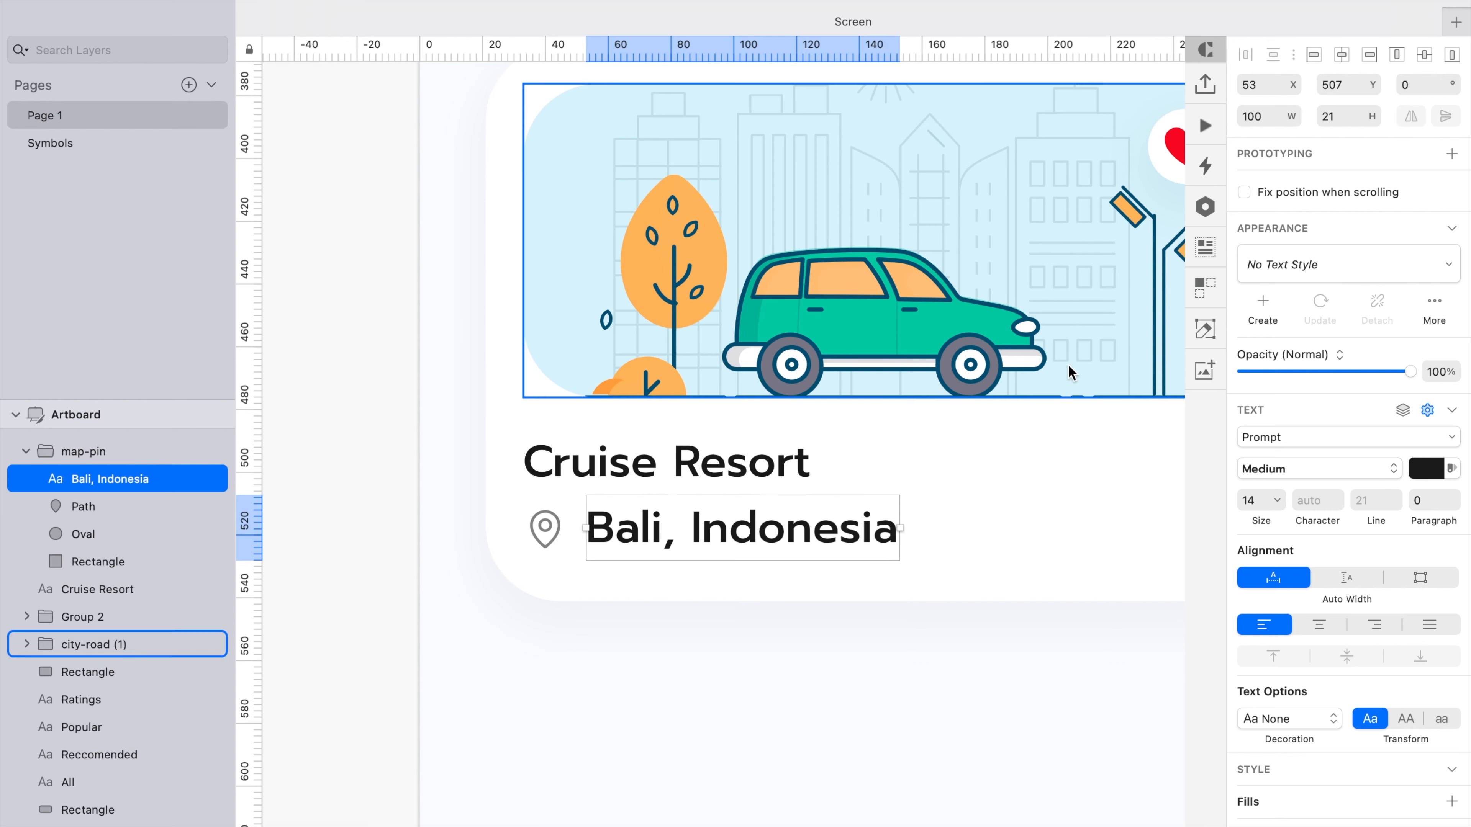
Set the "Bali, Indonesia" text to size 12, Regular weight and grey 8B8B8B
{"action": "left_click", "coordinate": [1429, 474]}
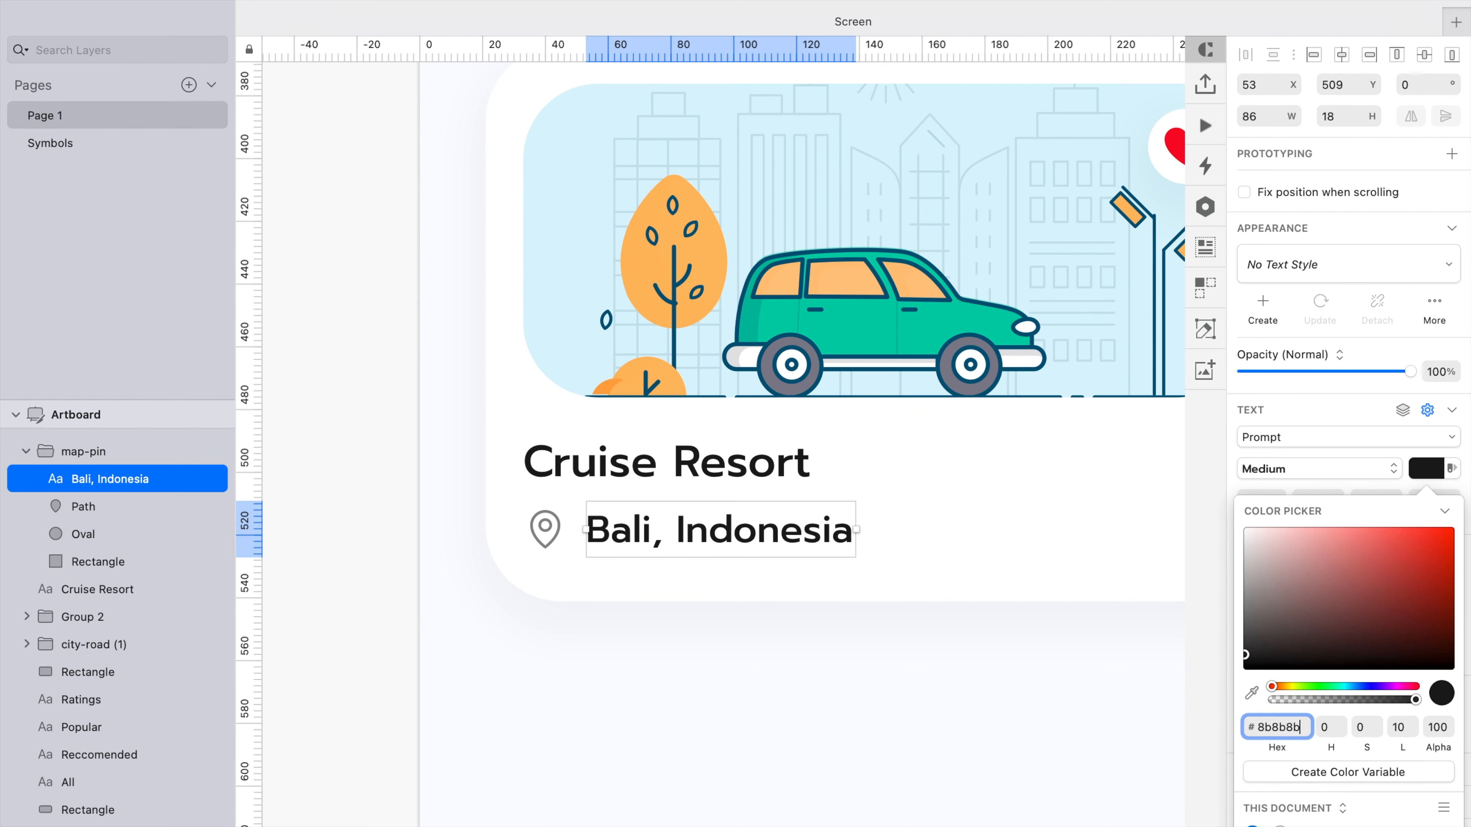
{"action": "key", "text": "Return"}
{"action": "left_click", "coordinate": [1325, 470]}
{"action": "left_click", "coordinate": [1283, 287]}
{"action": "left_click", "coordinate": [674, 627]}
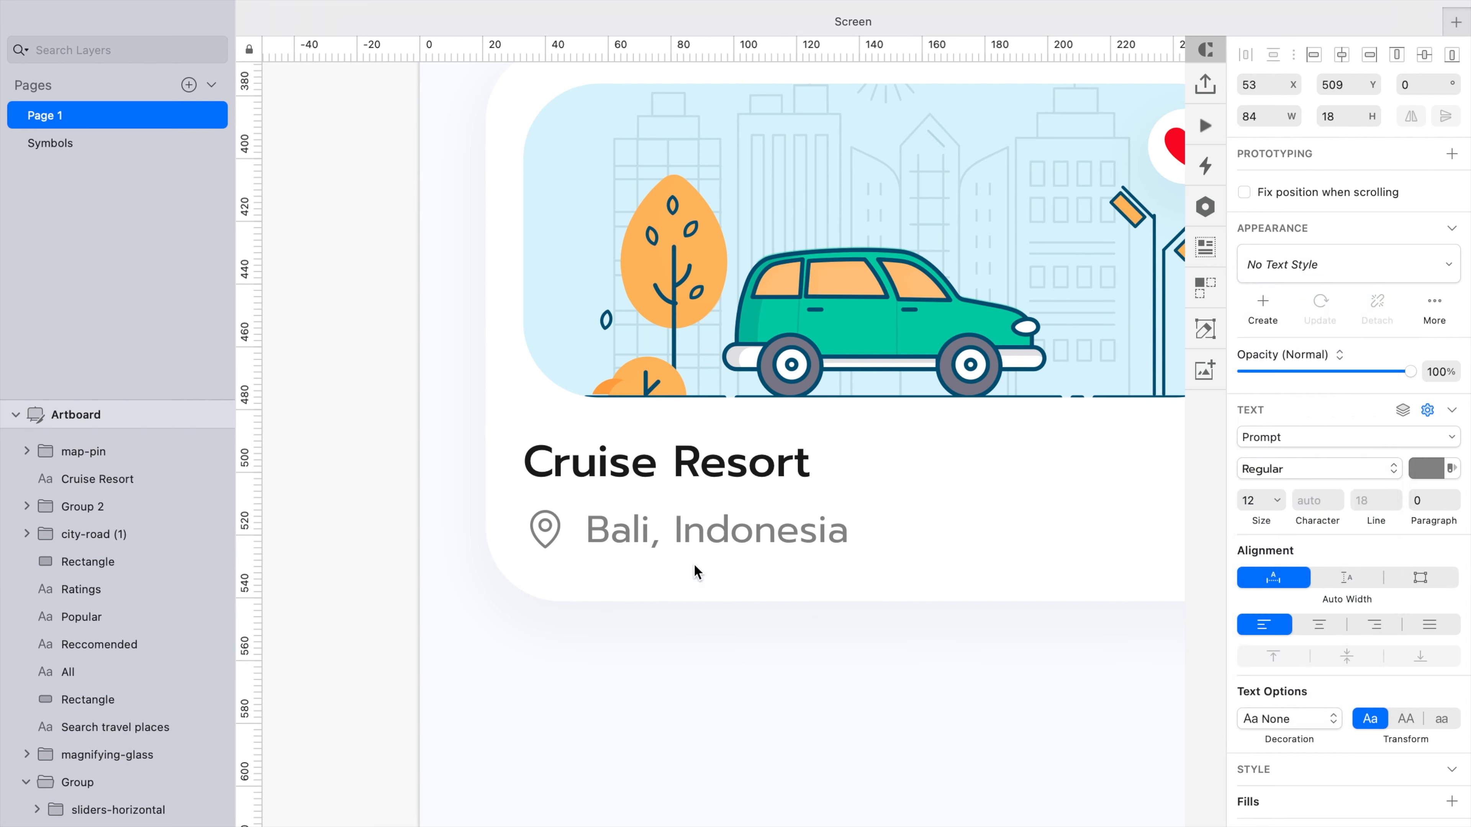
Move the "Bali, Indonesia" text closer to the pin at X 50 and set its font size to 10
{"action": "left_click", "coordinate": [706, 543]}
{"action": "left_click_drag", "start_coordinate": [705, 544], "coordinate": [697, 548]}
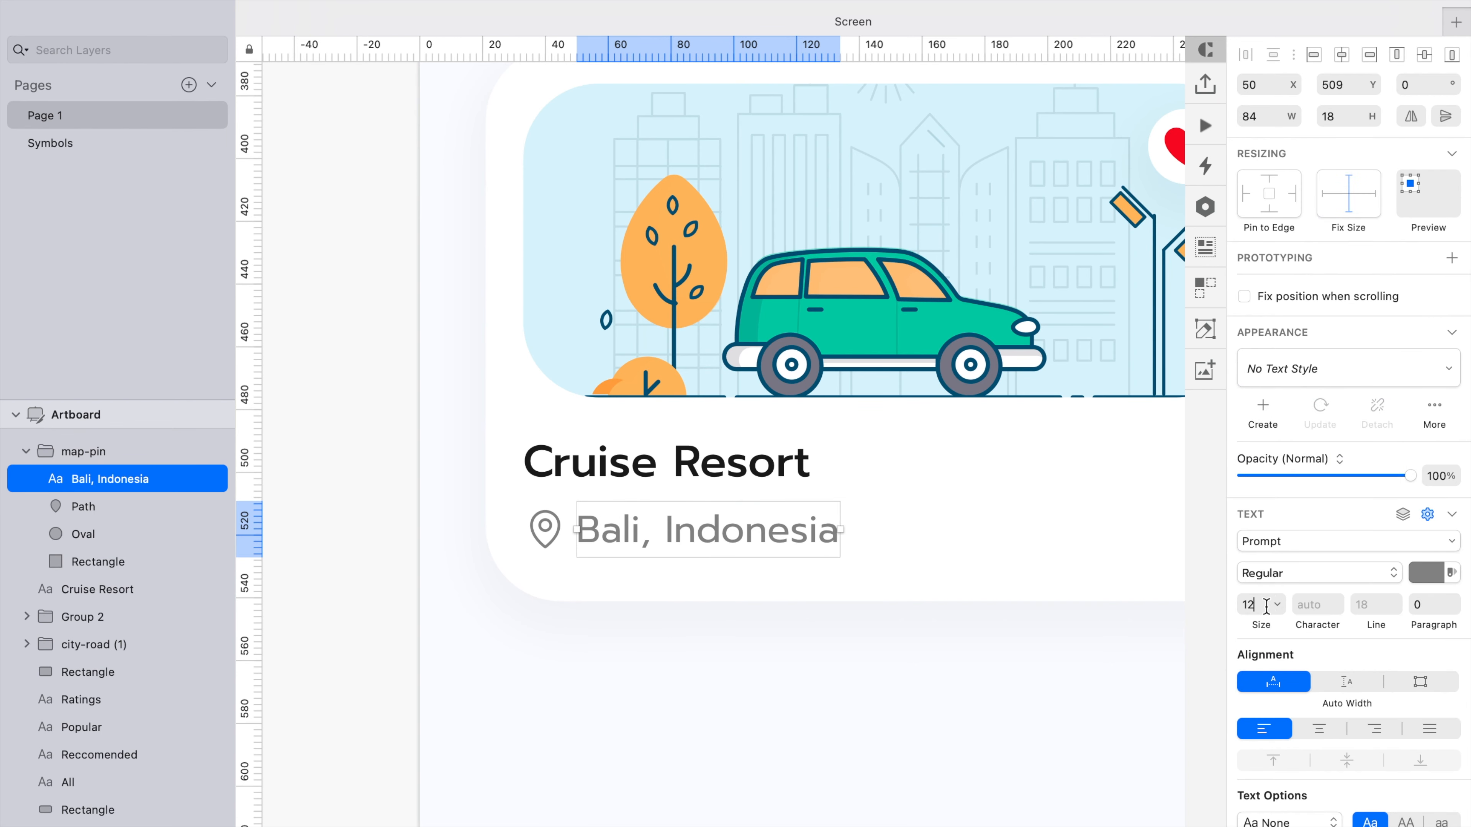
{"action": "key", "text": "Down"}
{"action": "key", "text": "Down"}
{"action": "scroll", "coordinate": [466, 643], "scroll_direction": "down", "scroll_amount": 5}
{"action": "left_click", "coordinate": [570, 674]}
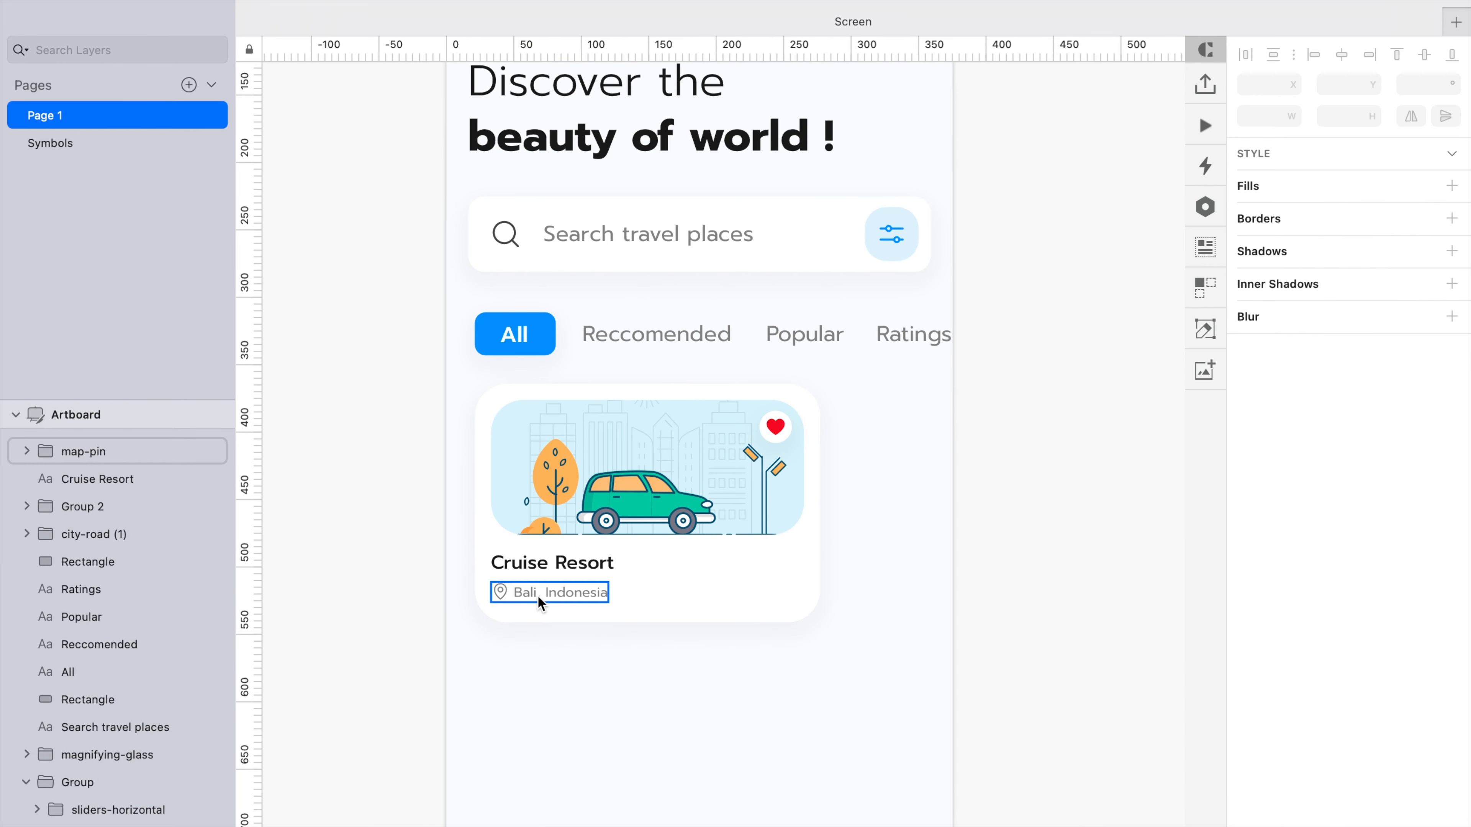
{"action": "double_click", "coordinate": [538, 595]}
{"action": "scroll", "coordinate": [538, 596], "scroll_direction": "up", "scroll_amount": 4}
{"action": "left_click", "coordinate": [483, 589], "text": "shift"}
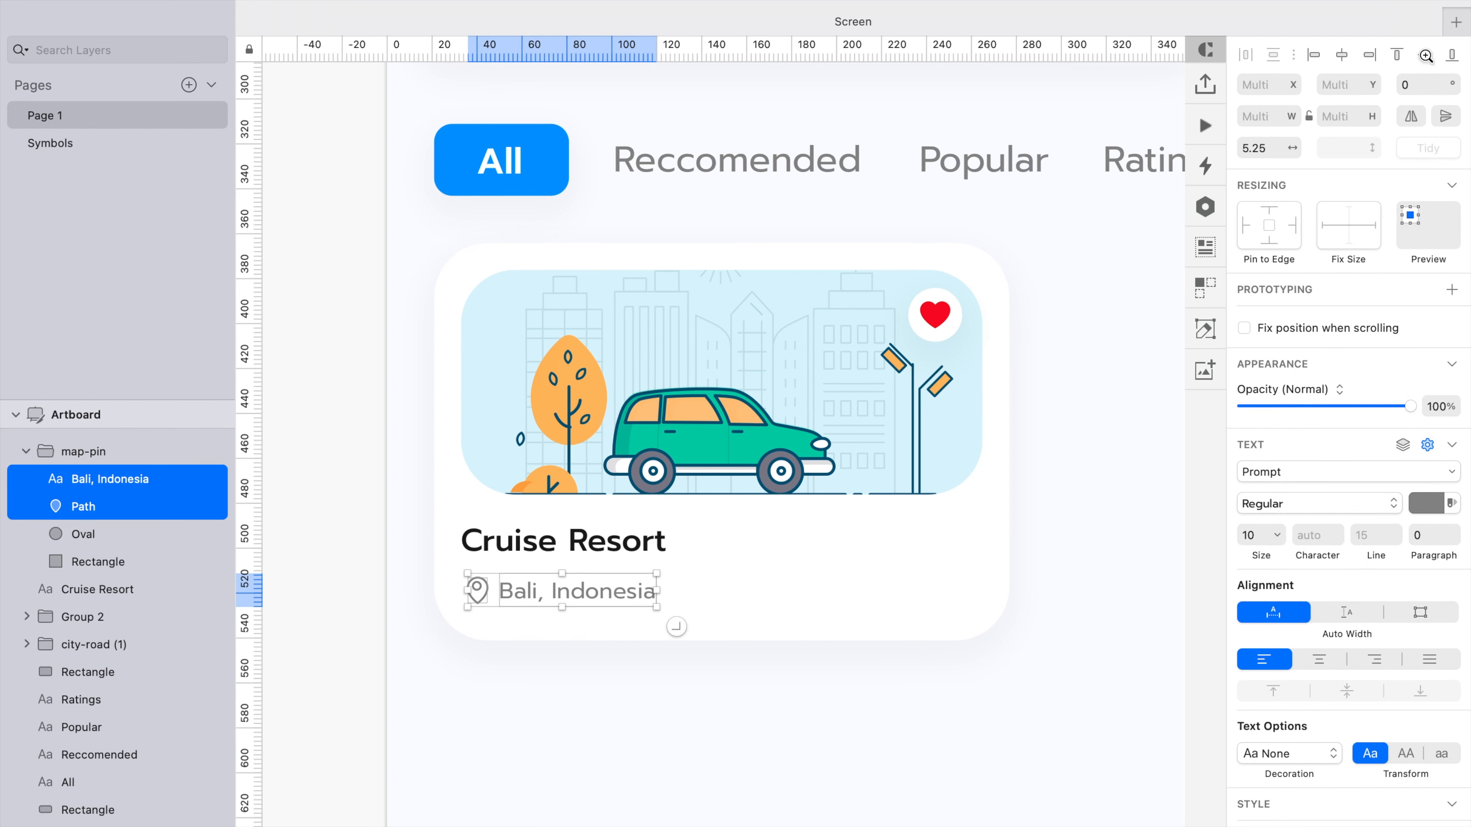
{"action": "key", "text": "super+z"}
{"action": "left_click", "coordinate": [727, 646]}
Move the "Bali, Indonesia" text out of the map-pin group, and group it with the pin icon
{"action": "left_click", "coordinate": [549, 578], "text": "super"}
{"action": "key", "text": "super+x"}
{"action": "left_click", "coordinate": [478, 588]}
{"action": "key", "text": "super+v"}
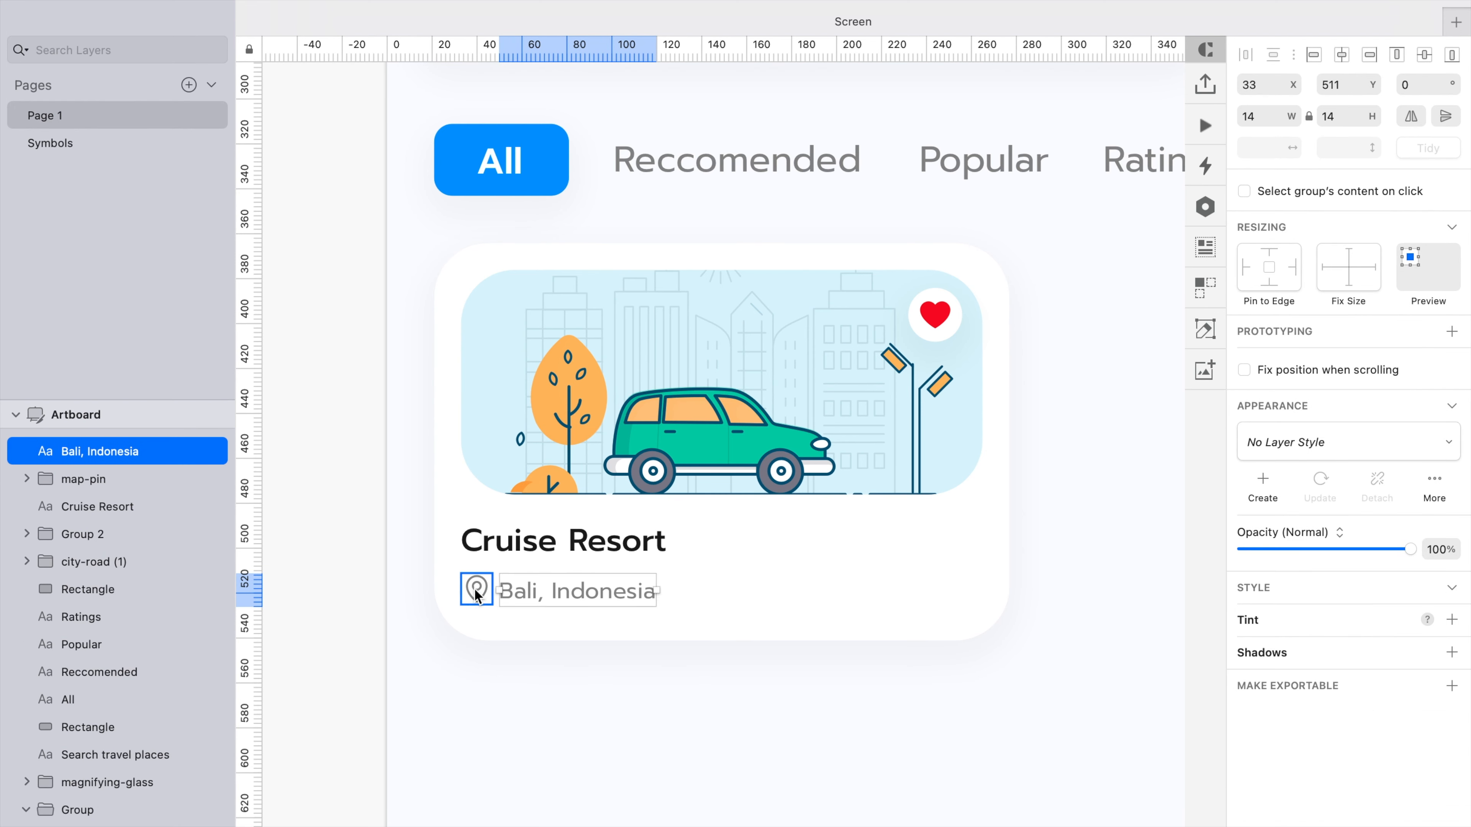
{"action": "left_click", "coordinate": [474, 589], "text": "shift"}
{"action": "key", "text": "super+g"}
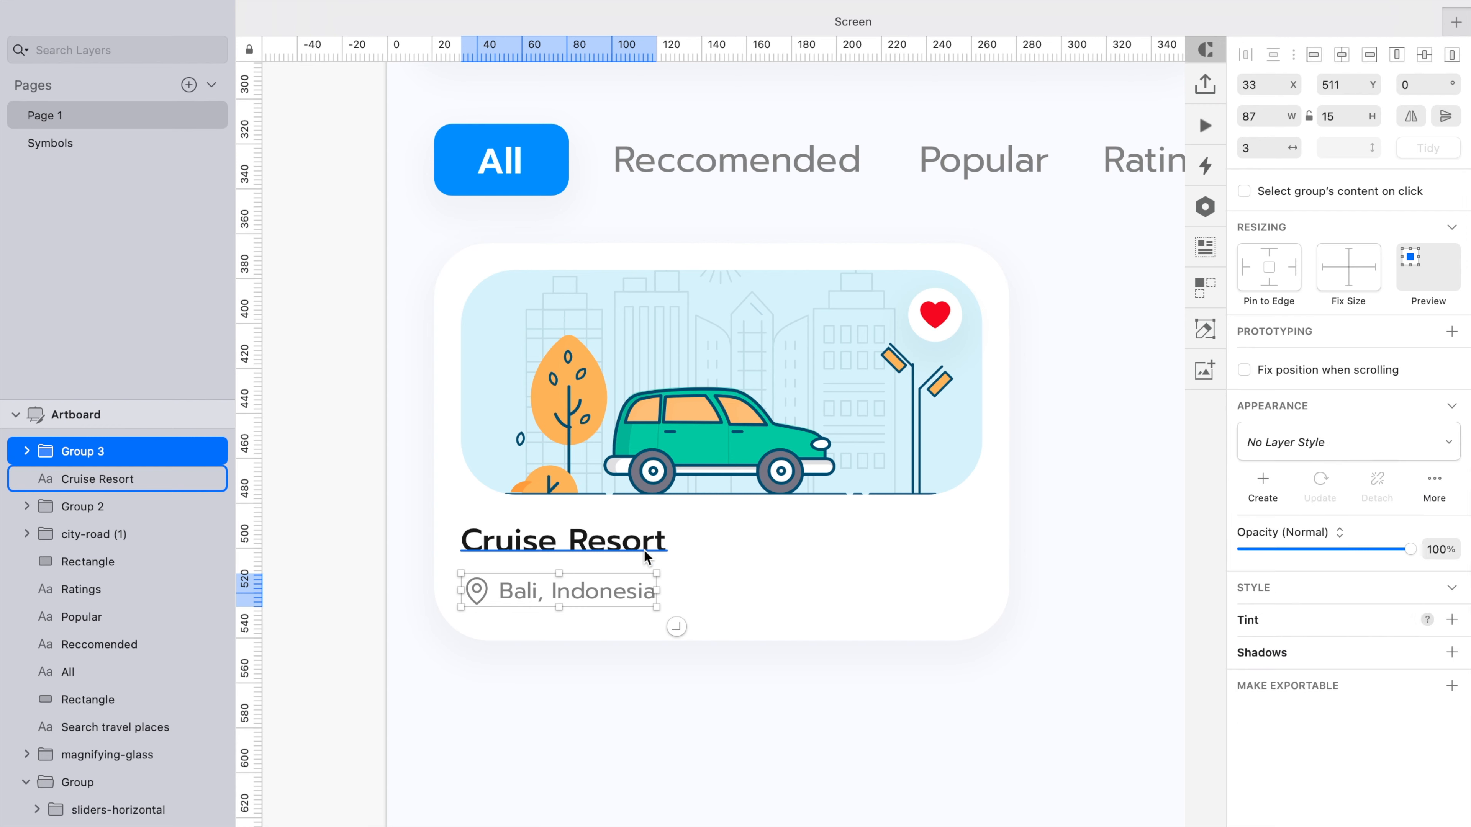
{"action": "left_click", "coordinate": [632, 708]}
Draw a borderless 24 × 24 circle at X 193, Y 501, beside the title and location text in the card
{"action": "scroll", "coordinate": [719, 709], "scroll_direction": "down", "scroll_amount": 3}
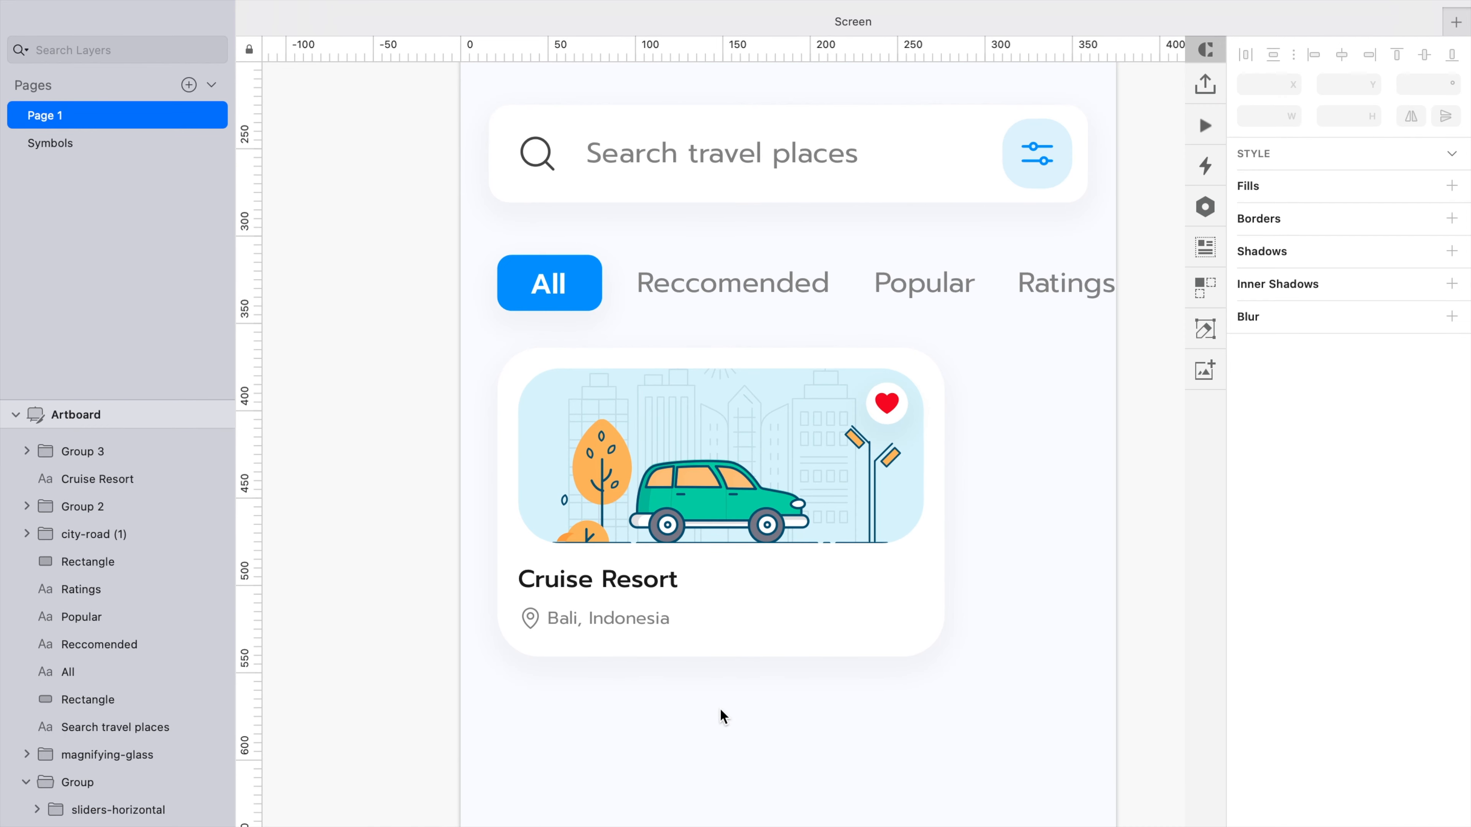
{"action": "scroll", "coordinate": [719, 708], "scroll_direction": "down", "scroll_amount": 2}
{"action": "scroll", "coordinate": [719, 708], "scroll_direction": "up", "scroll_amount": 5}
{"action": "key", "text": "o"}
{"action": "scroll", "coordinate": [822, 619], "scroll_direction": "up", "scroll_amount": 2}
{"action": "left_click_drag", "start_coordinate": [714, 516], "coordinate": [773, 560]}
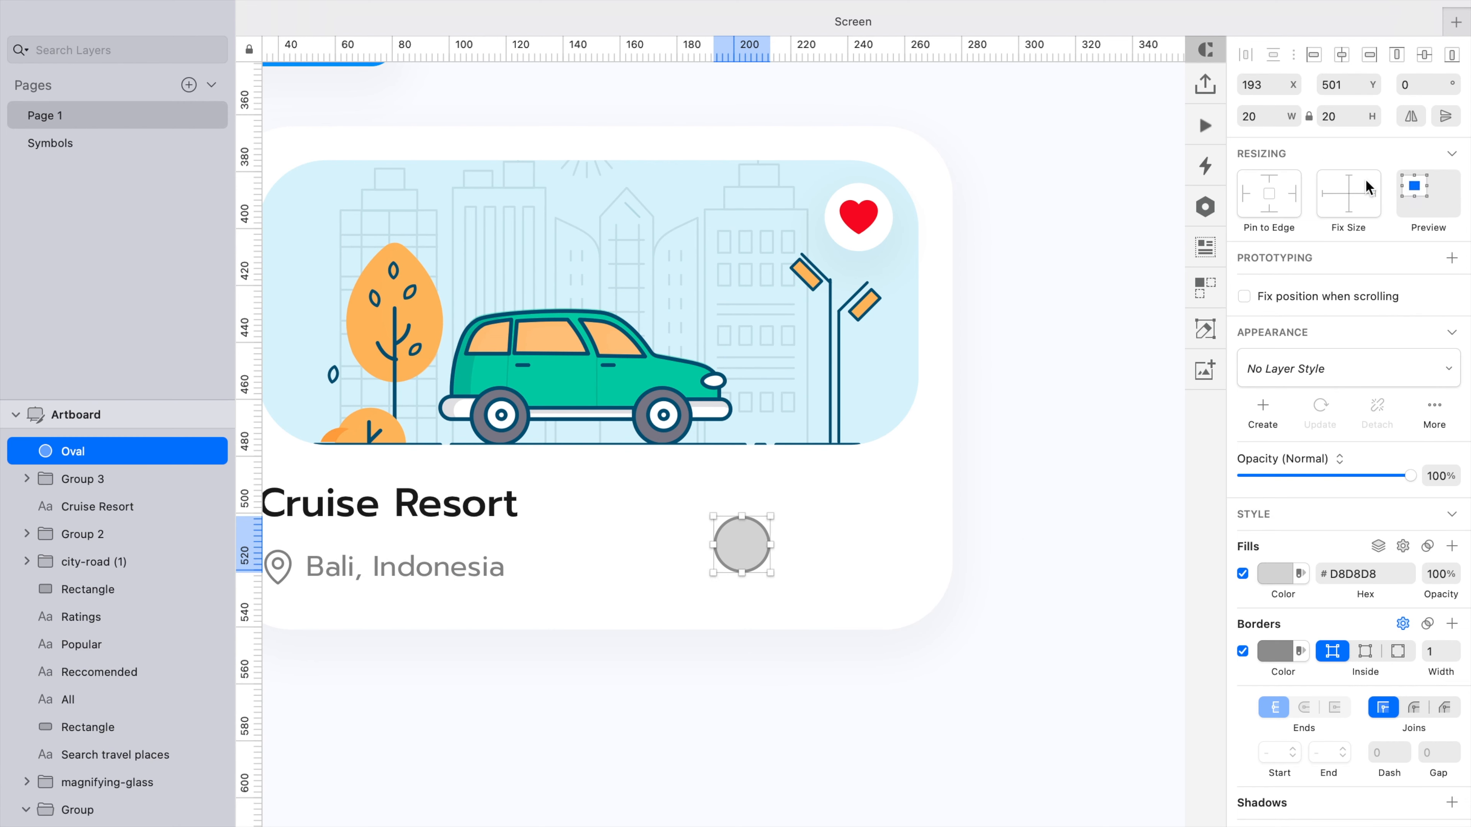
{"action": "left_click", "coordinate": [1270, 120]}
{"action": "key", "text": "Up"}
{"action": "key", "text": "Up"}
{"action": "key", "text": "Up"}
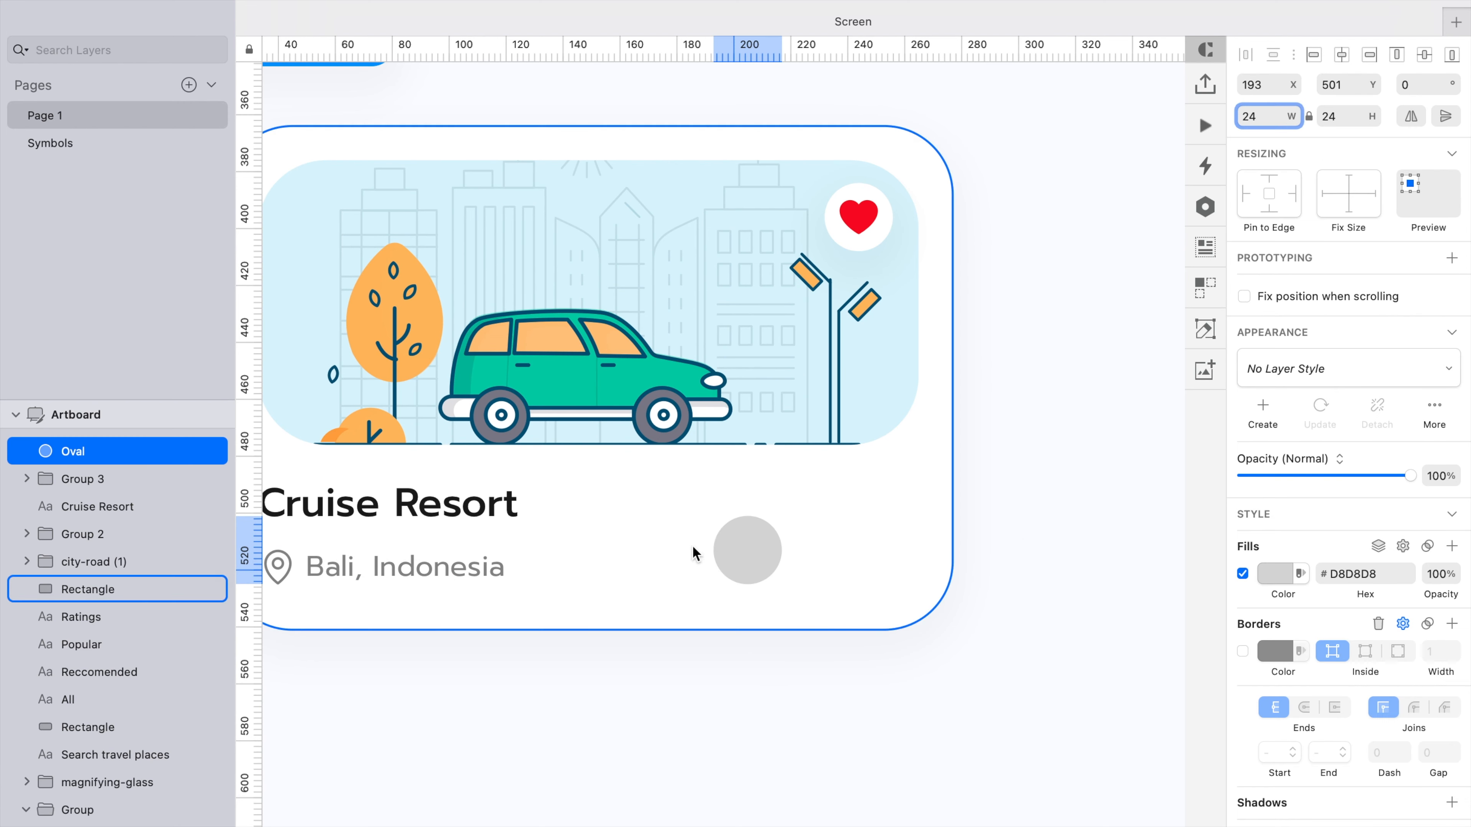
Open Google in a new browser tab and search its images for "user image"
{"action": "key", "text": "super+Tab"}
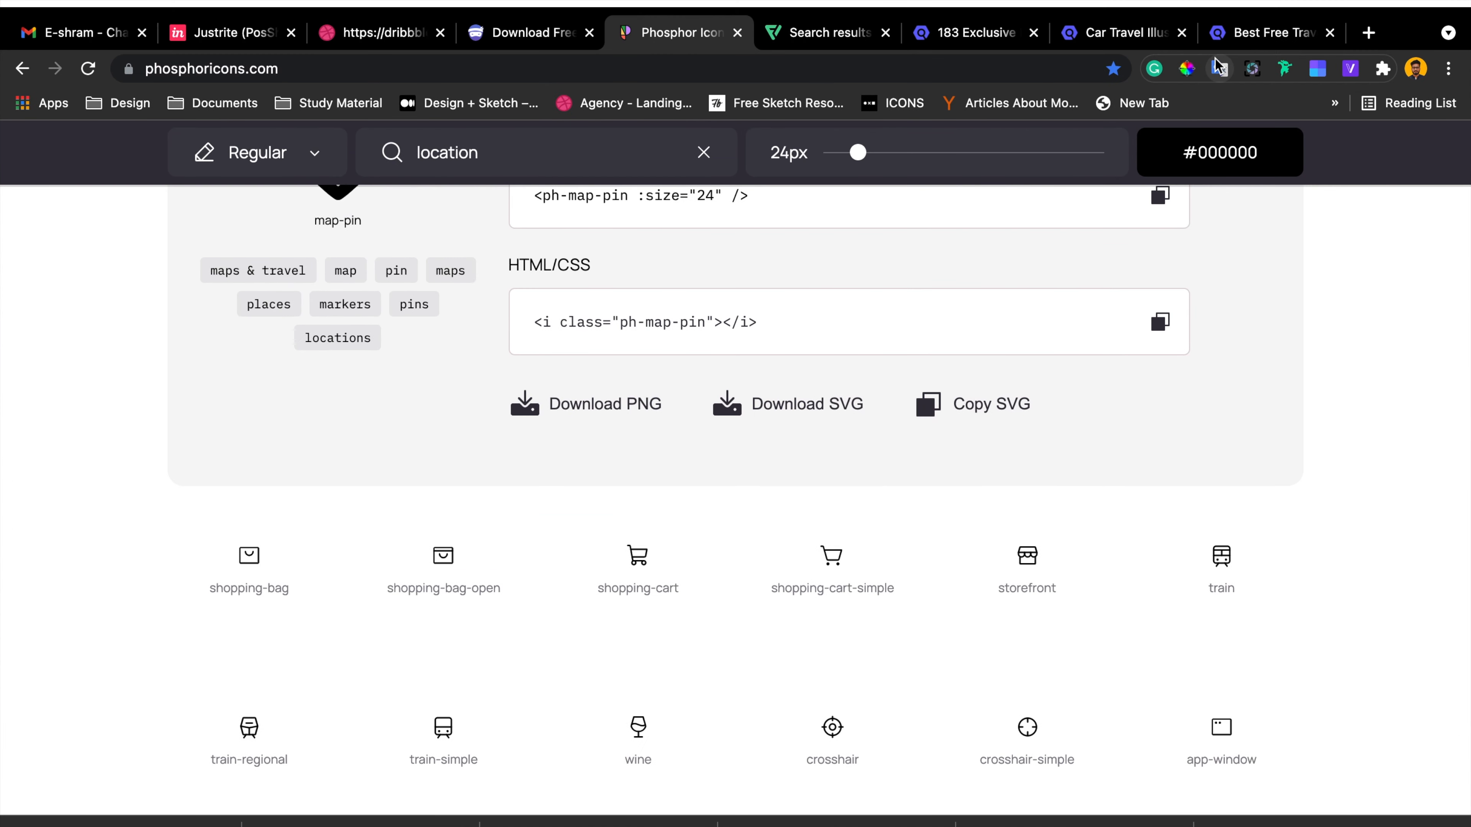
{"action": "left_click", "coordinate": [1369, 33]}
{"action": "type", "text": "google.com"}
{"action": "key", "text": "Return"}
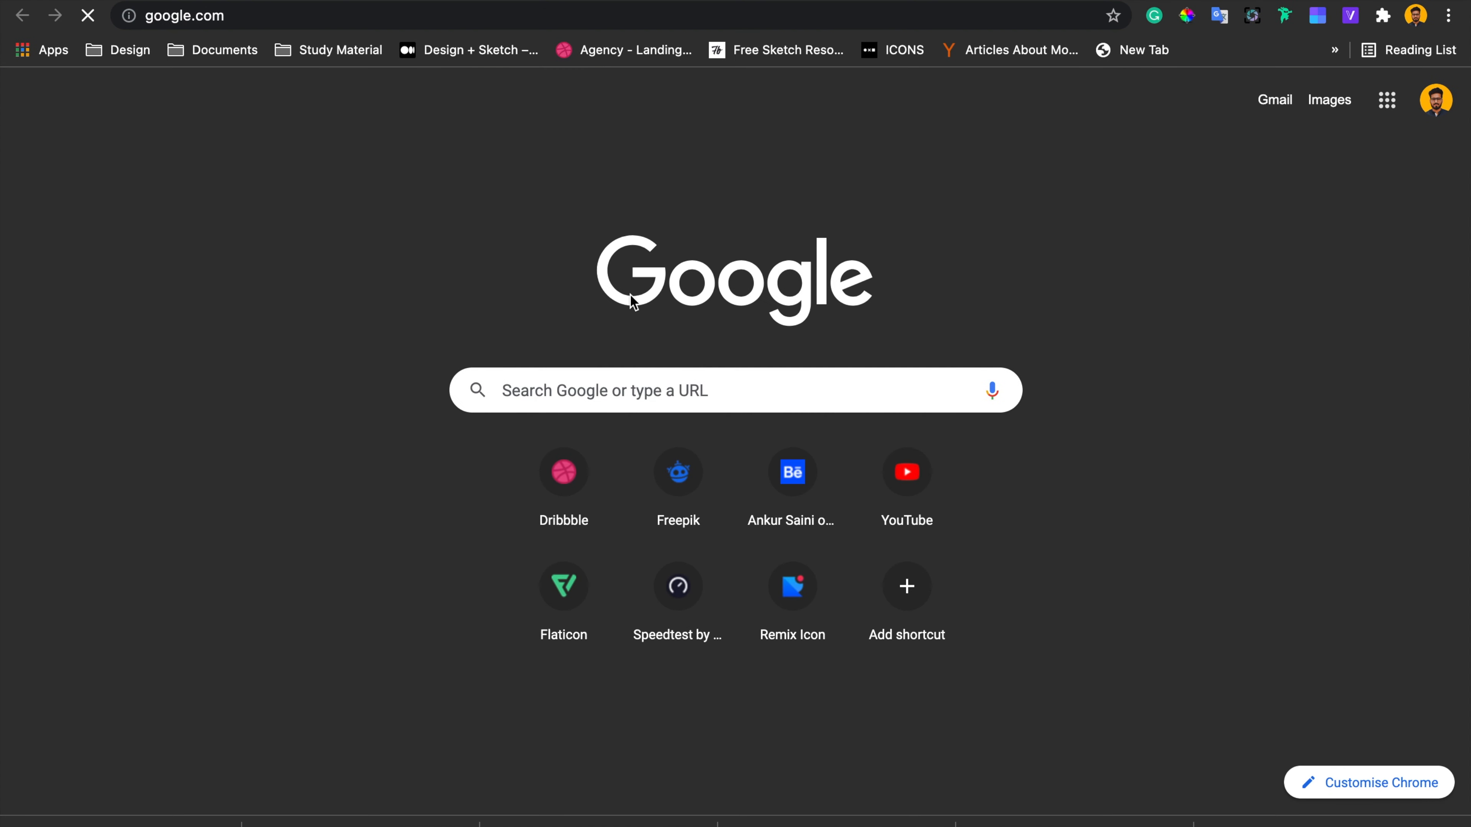
{"action": "type", "text": "user image"}
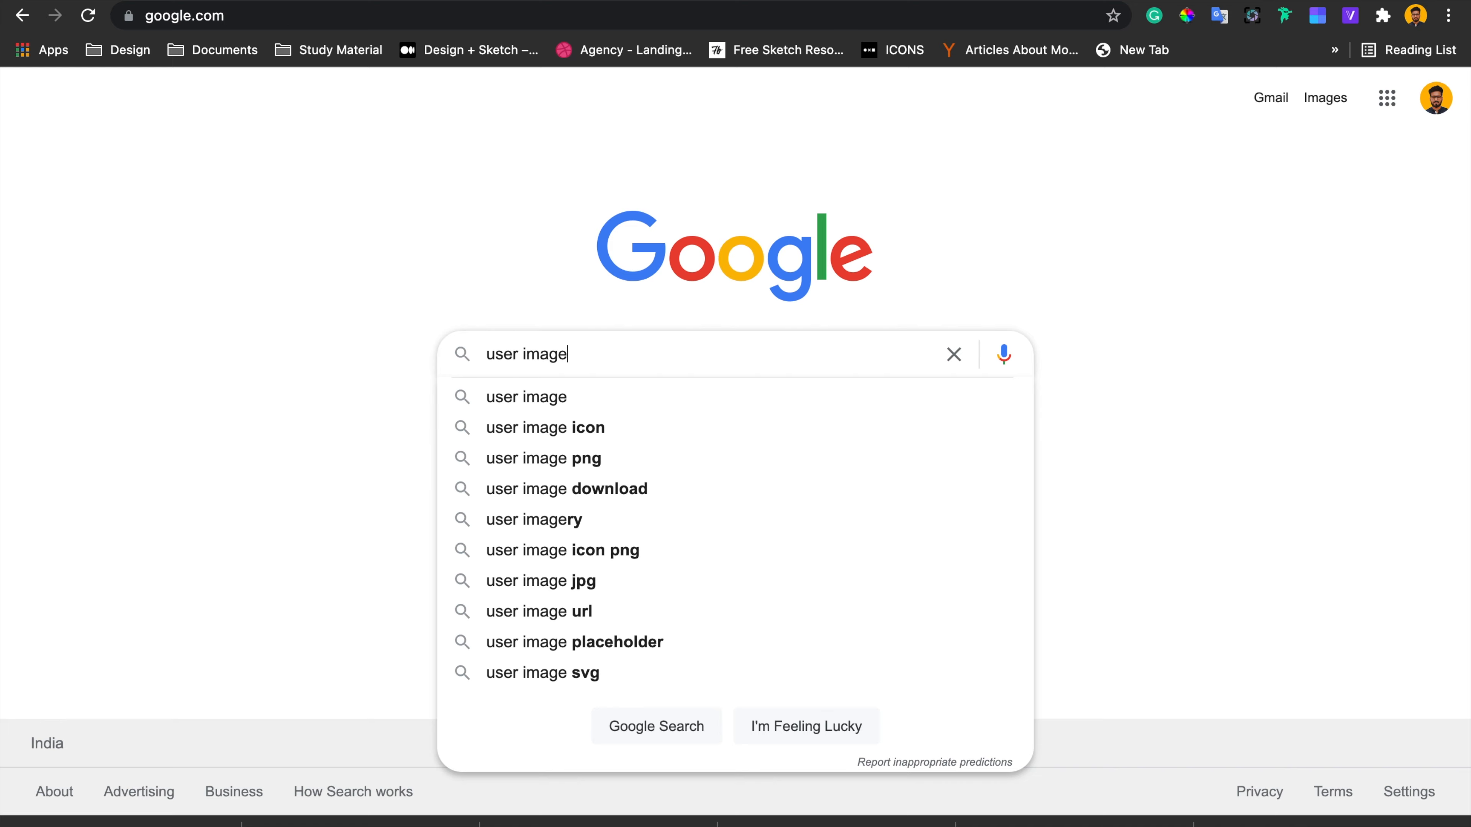
{"action": "key", "text": "Return"}
{"action": "left_click", "coordinate": [287, 181]}
{"action": "scroll", "coordinate": [684, 466], "scroll_direction": "down", "scroll_amount": 10}
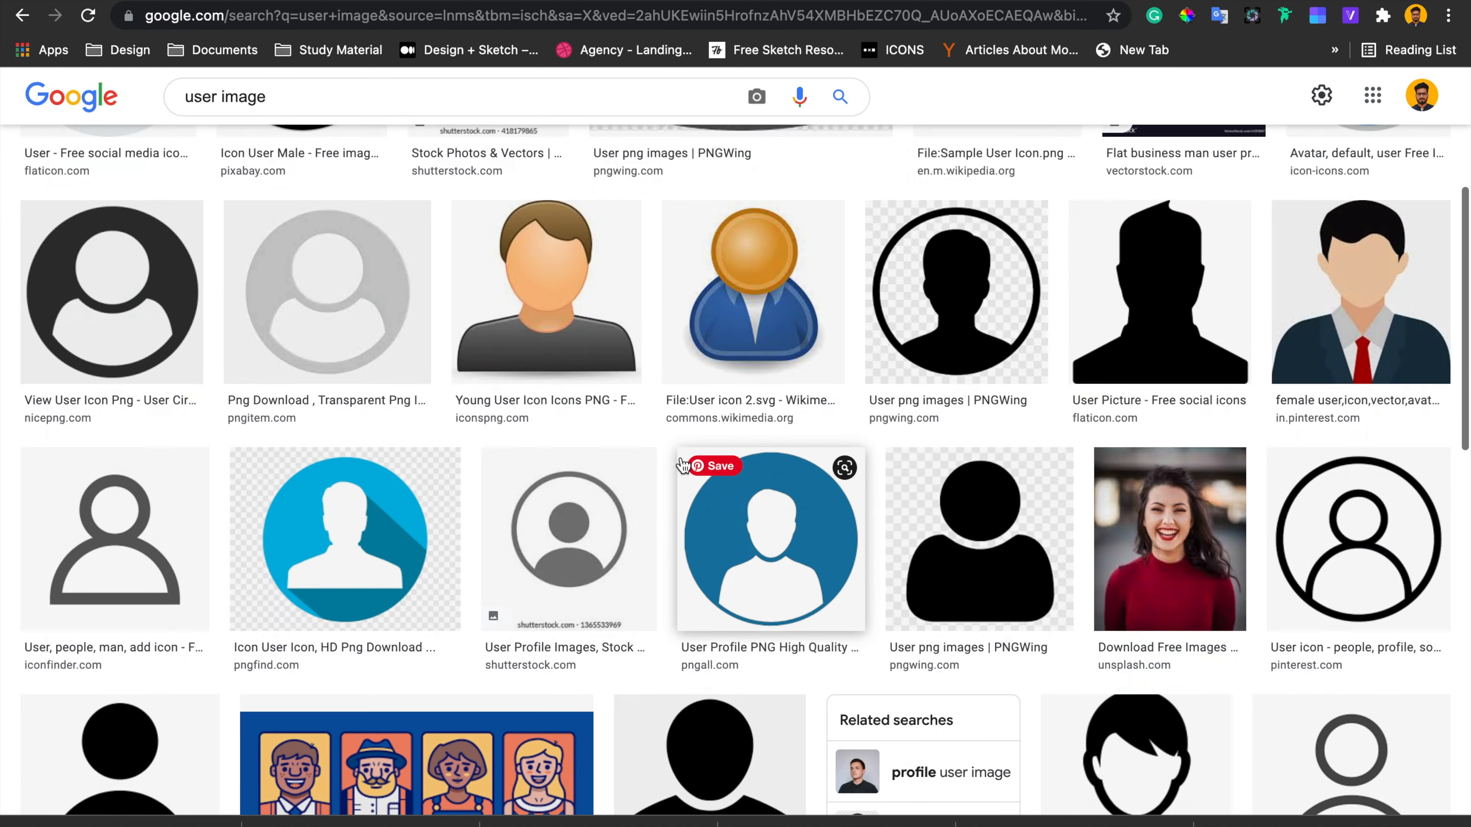
Copy the enlarged Unsplash photo of the smiling woman in a red sweater
{"action": "left_click", "coordinate": [1170, 360]}
{"action": "right_click", "coordinate": [1145, 296]}
{"action": "left_click", "coordinate": [1225, 523]}
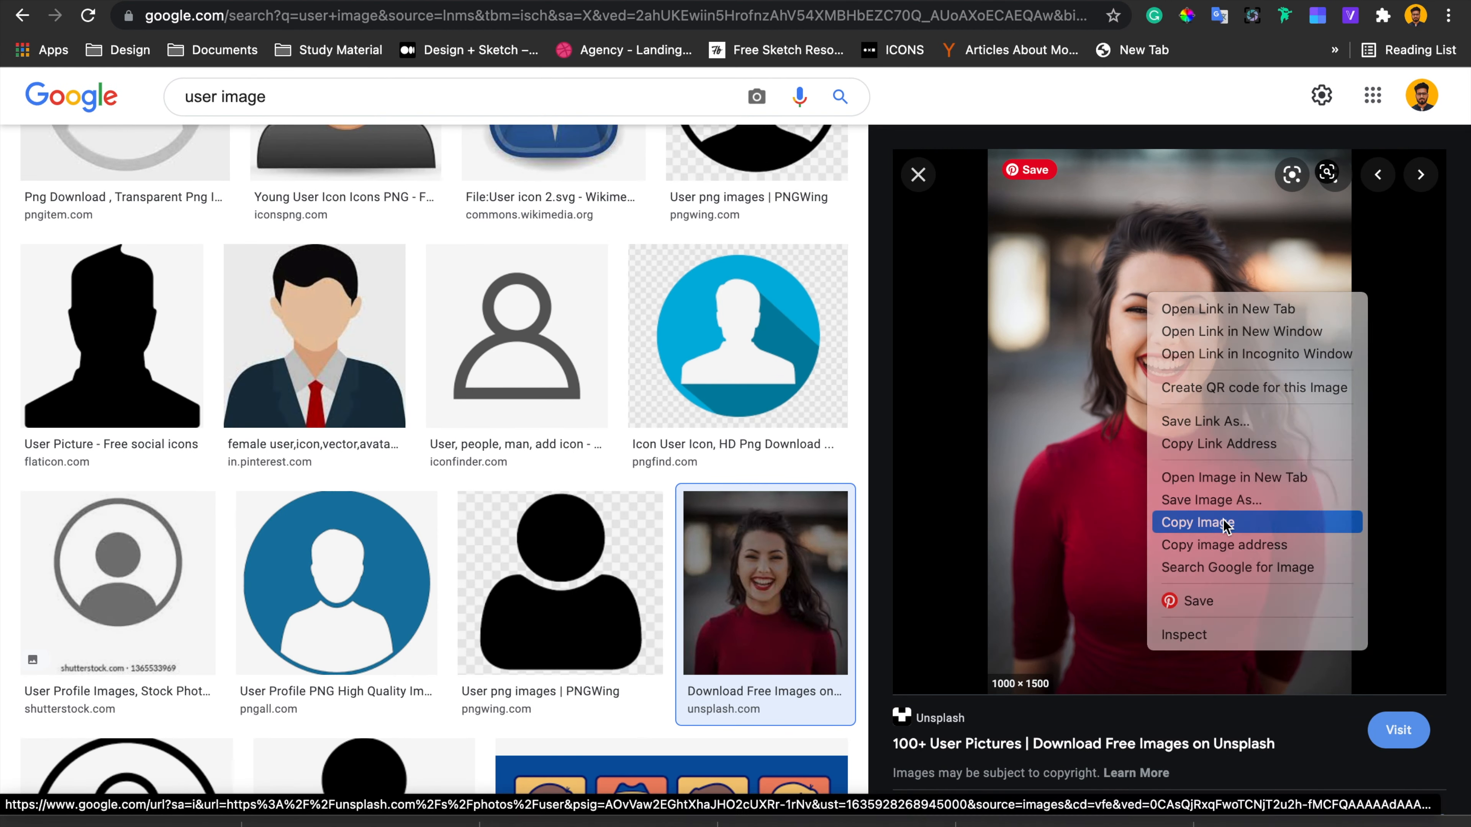
Paste the photo into the Sketch artboard and mask it with the grey circle in the card
{"action": "key", "text": "super+Tab"}
{"action": "scroll", "coordinate": [762, 568], "scroll_direction": "down", "scroll_amount": 4}
{"action": "key", "text": "super+v"}
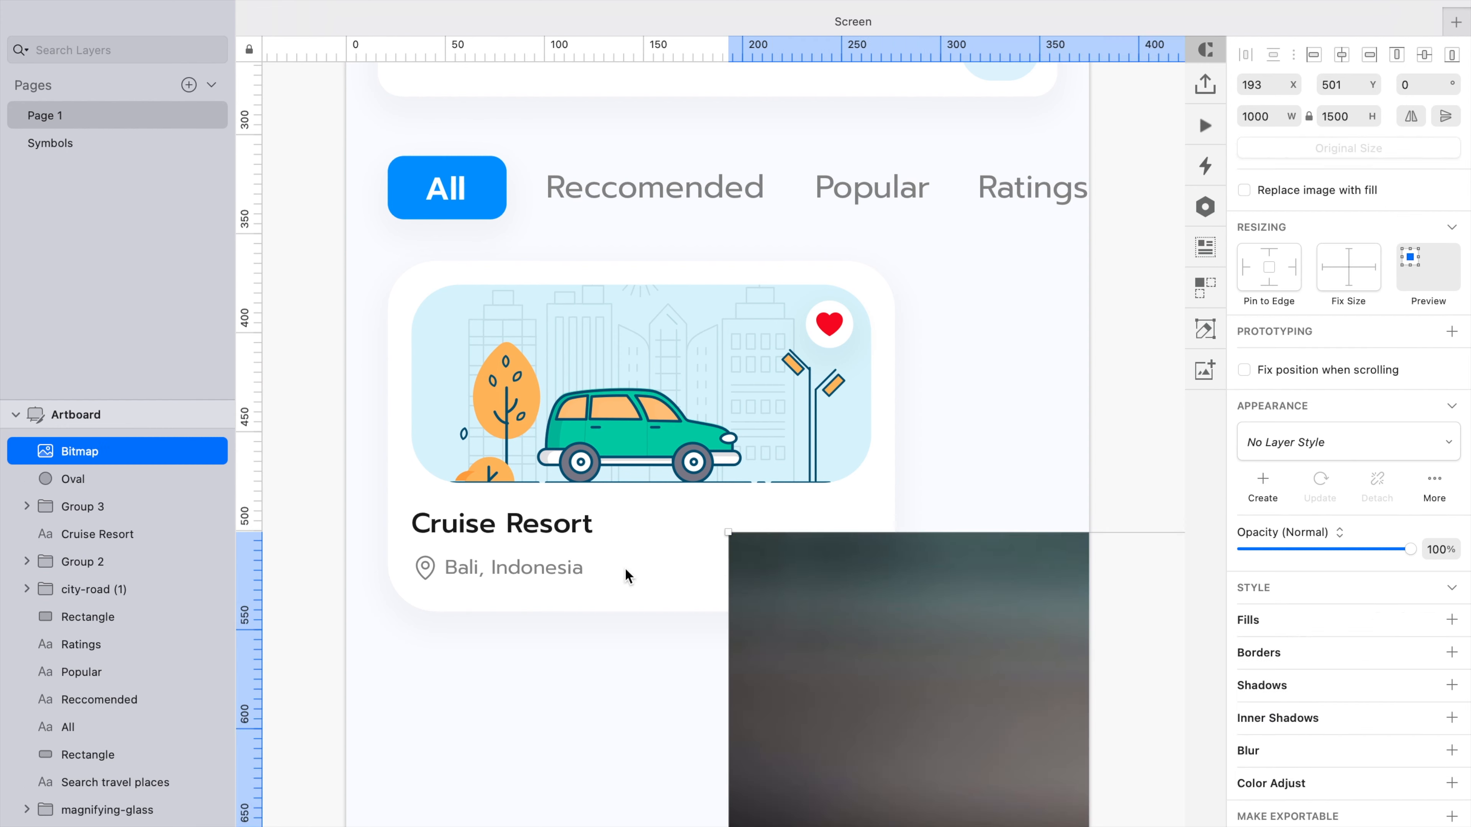
{"action": "left_click", "coordinate": [83, 485], "text": "shift"}
{"action": "left_click", "coordinate": [931, 1]}
Scale the photo inside the mask down to about 27 × 40 so the woman's face fills the circle
{"action": "left_click", "coordinate": [26, 451]}
{"action": "left_click", "coordinate": [88, 479]}
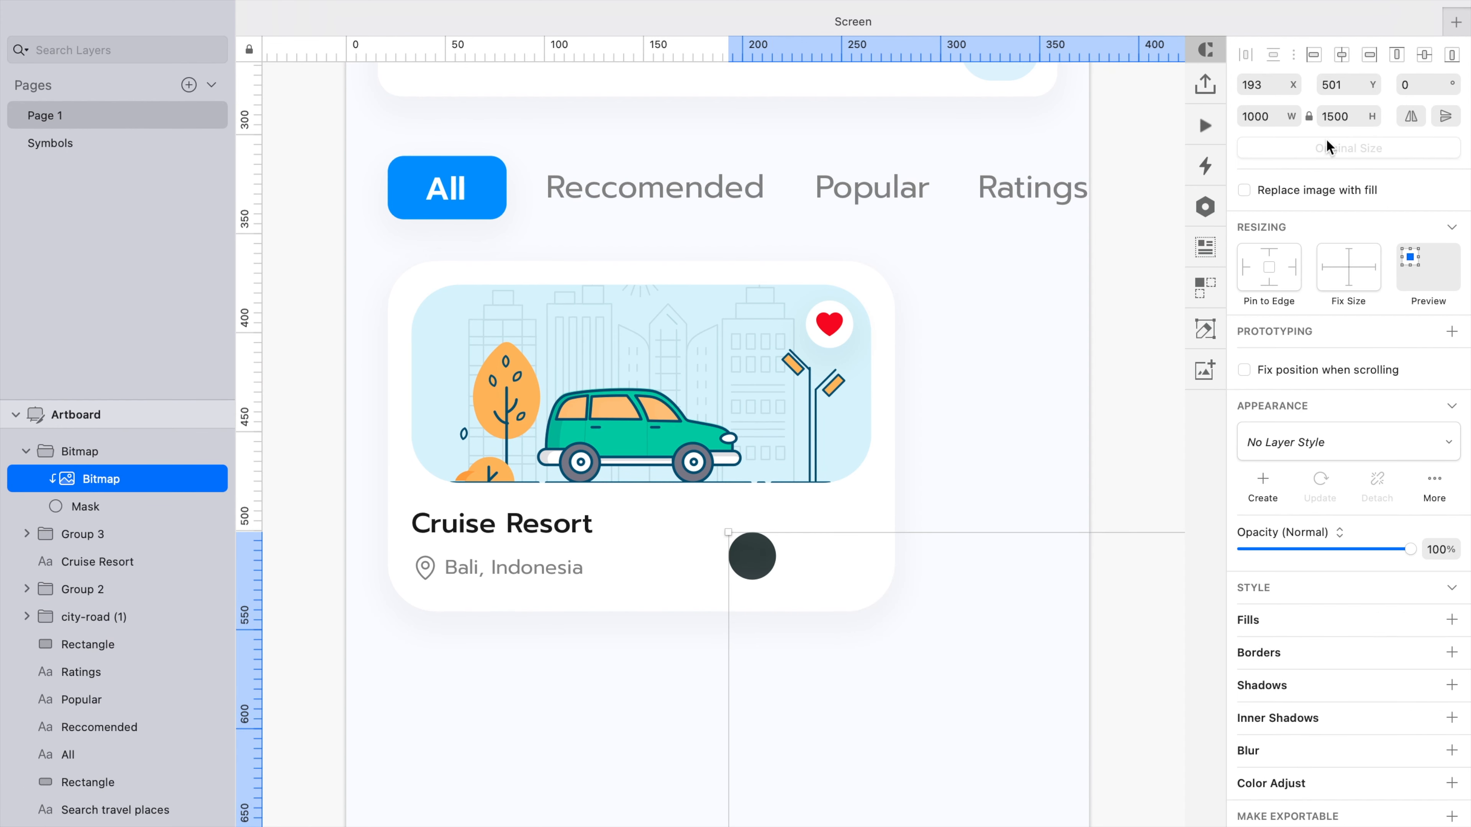
{"action": "type", "text": "100"}
{"action": "key", "text": "Return"}
{"action": "left_click_drag", "start_coordinate": [926, 826], "coordinate": [784, 611]}
{"action": "scroll", "coordinate": [780, 593], "scroll_direction": "up", "scroll_amount": 4}
Duplicate the circular avatar and place the copy at X 214, slightly overlapping the original
{"action": "left_click_drag", "start_coordinate": [739, 532], "coordinate": [806, 508]}
{"action": "left_click", "coordinate": [955, 677]}
{"action": "left_click", "coordinate": [722, 511]}
Give the duplicated avatar's mask a centred white FFFFFF border of width 5 and select the photo inside it
{"action": "left_click", "coordinate": [119, 510]}
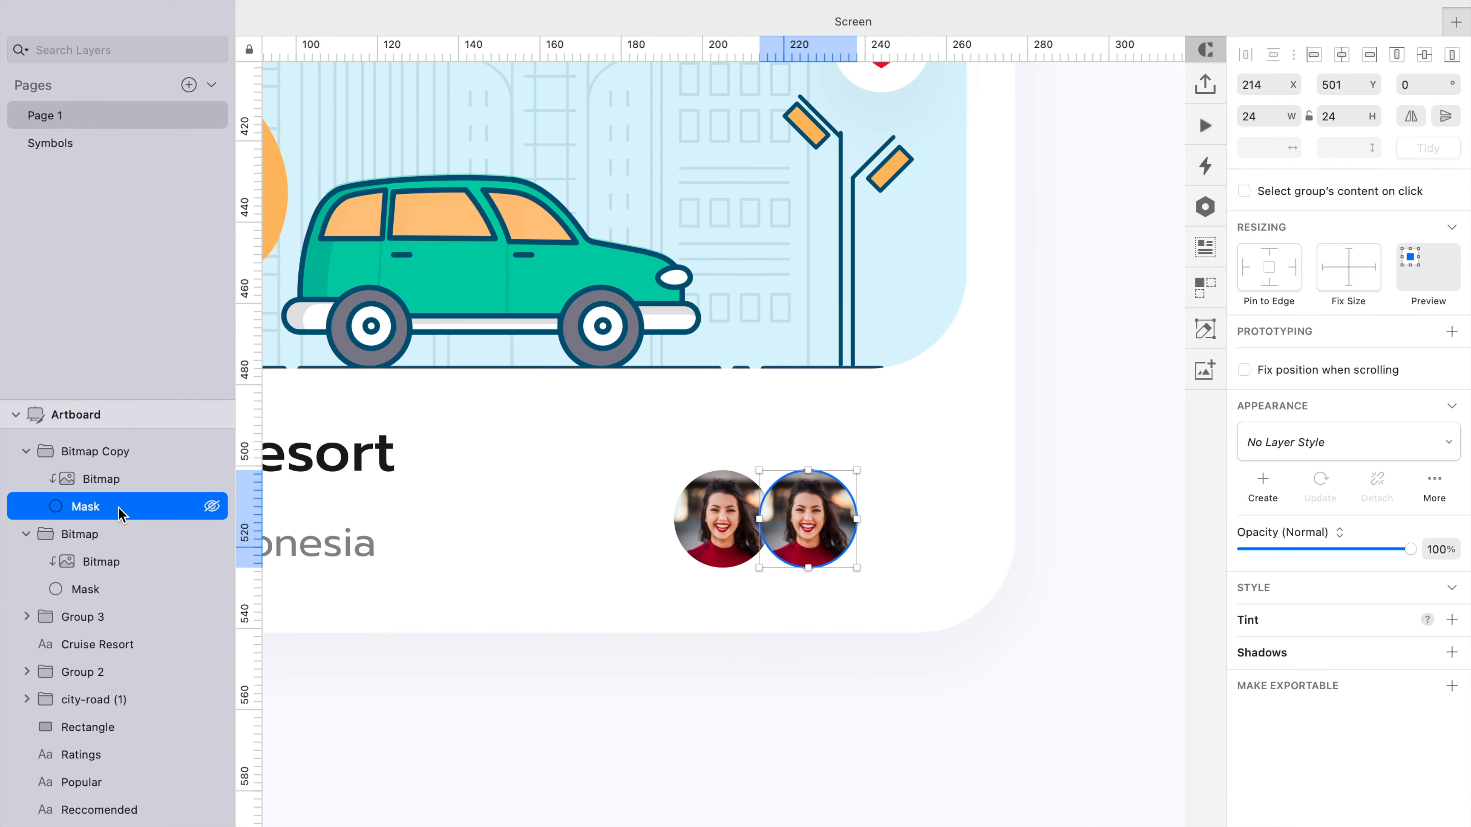
{"action": "left_click", "coordinate": [1243, 651]}
{"action": "left_click", "coordinate": [1267, 654]}
{"action": "left_click_drag", "start_coordinate": [1265, 658], "coordinate": [1148, 371]}
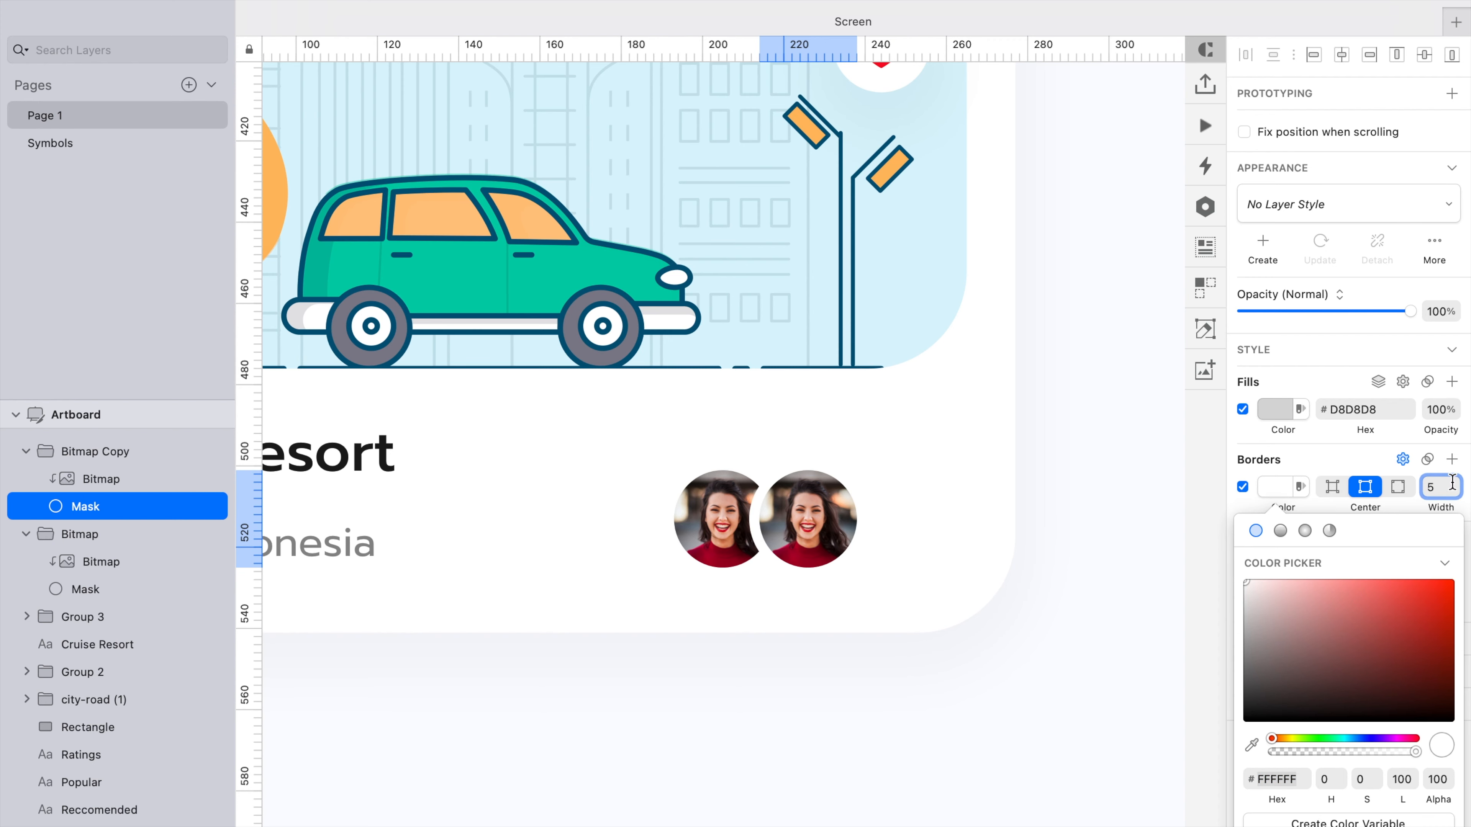
{"action": "left_click", "coordinate": [800, 533]}
{"action": "left_click", "coordinate": [799, 533]}
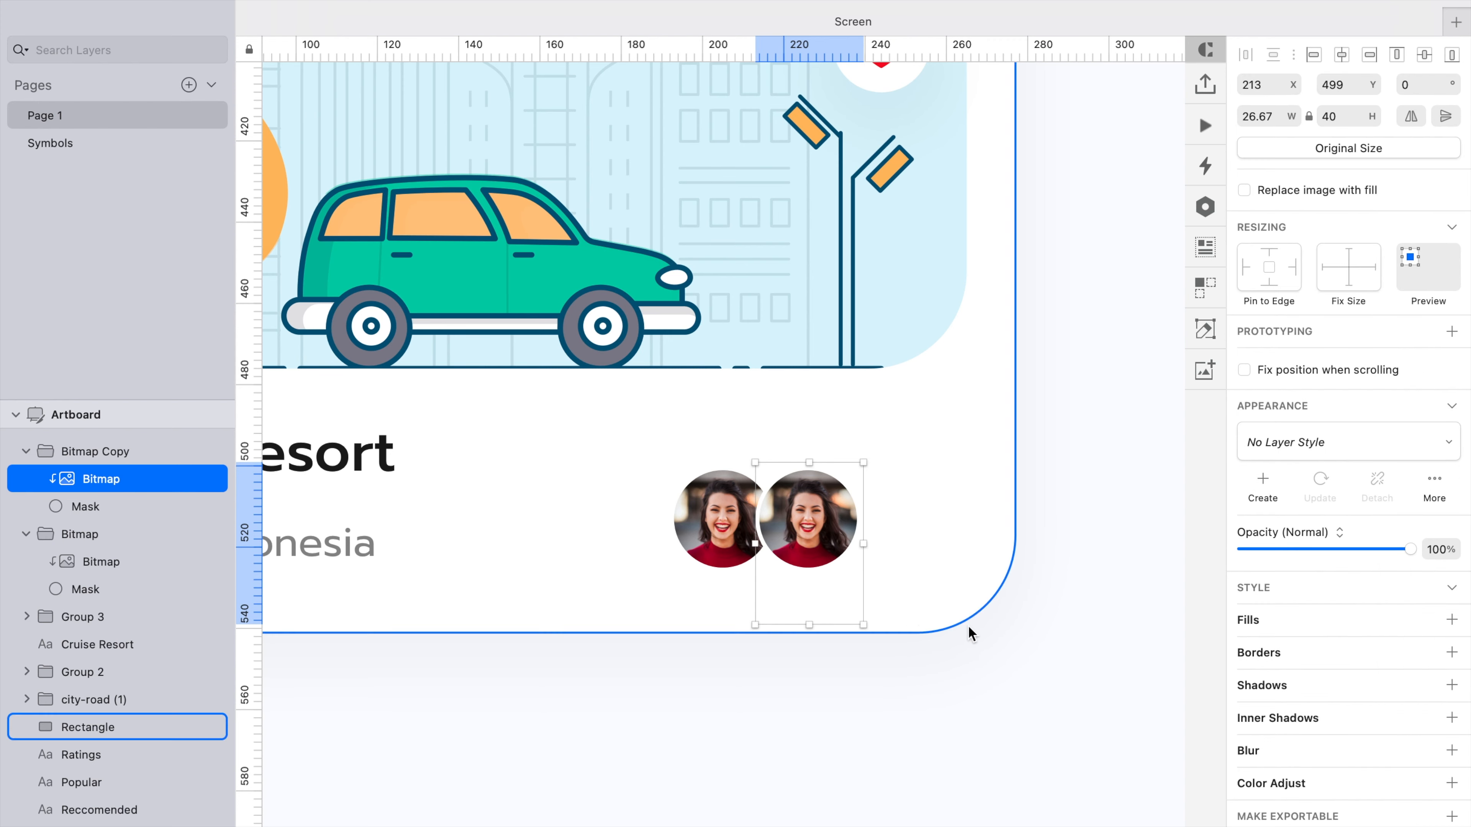
Switch to the Google Images results in the browser and copy the photo of the man in the purple shirt
{"action": "left_click", "coordinate": [87, 451]}
{"action": "key", "text": "super+Tab"}
{"action": "scroll", "coordinate": [1057, 502], "scroll_direction": "down", "scroll_amount": 10}
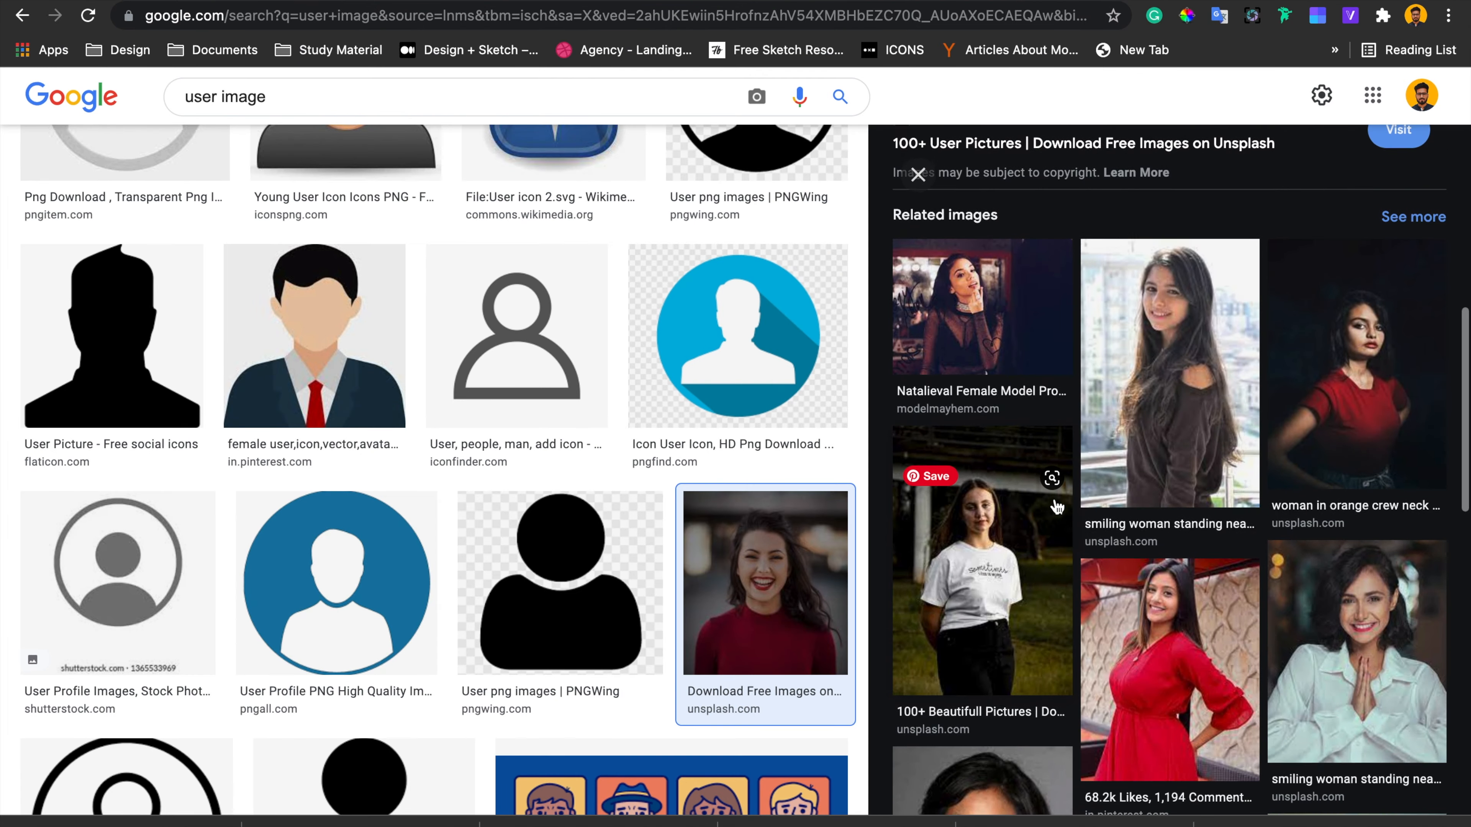
{"action": "left_click", "coordinate": [1395, 580]}
{"action": "right_click", "coordinate": [1159, 283]}
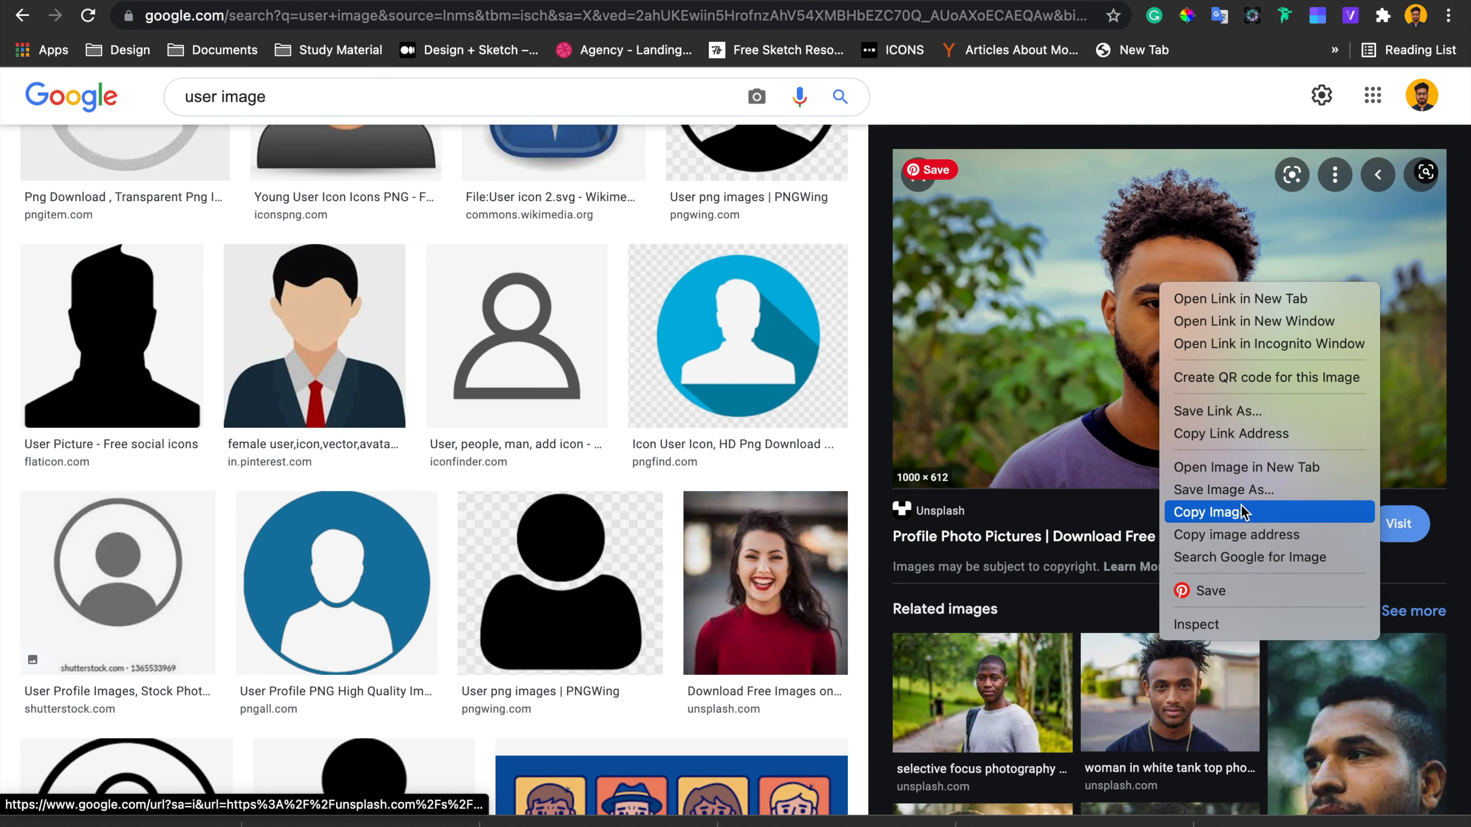
{"action": "left_click", "coordinate": [1247, 512]}
Switch back to Sketch and replace the duplicated avatar's photo with the copied one, setting its width to 10
{"action": "key", "text": "super+Tab"}
{"action": "double_click", "coordinate": [817, 513]}
{"action": "key", "text": "Delete"}
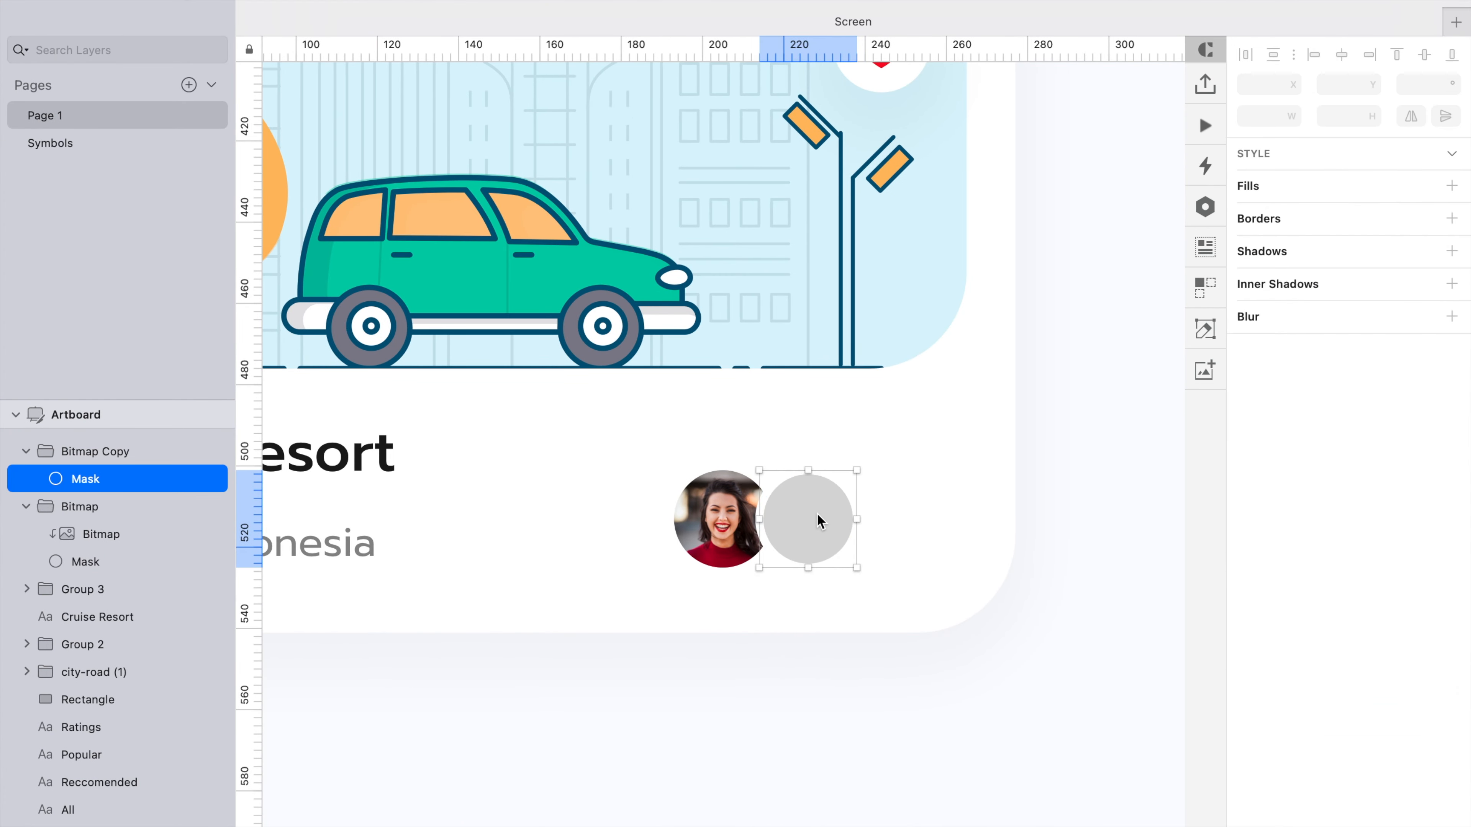
{"action": "key", "text": "super+v"}
{"action": "key", "text": "BackSpace"}
{"action": "key", "text": "BackSpace"}
{"action": "key", "text": "Return"}
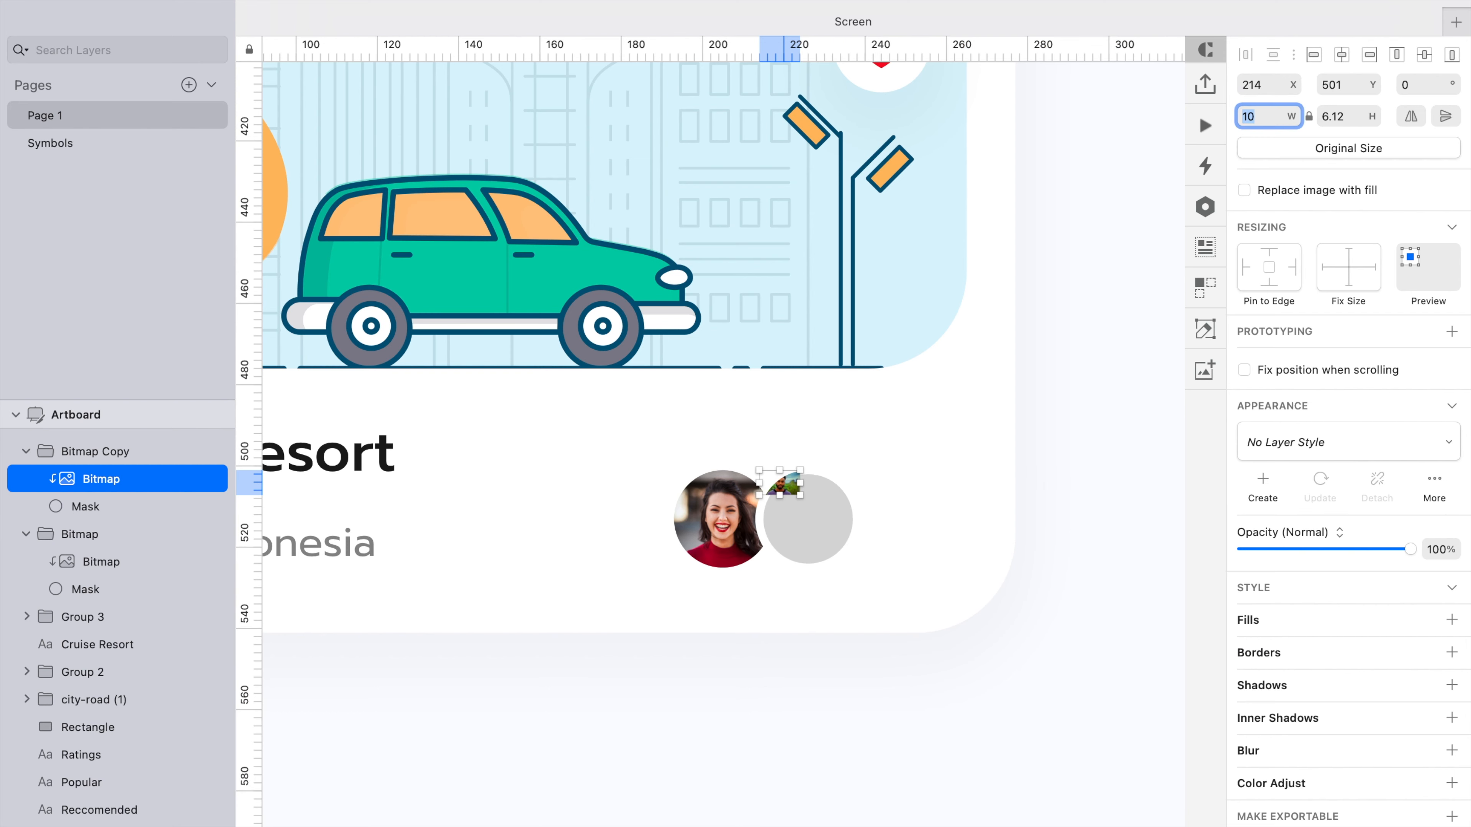
Enlarge and reposition the man's photo so his face fills the second avatar circle
{"action": "left_click_drag", "start_coordinate": [800, 495], "coordinate": [953, 620]}
{"action": "left_click_drag", "start_coordinate": [808, 535], "coordinate": [755, 528]}
{"action": "left_click_drag", "start_coordinate": [912, 595], "coordinate": [886, 580]}
{"action": "left_click", "coordinate": [802, 518]}
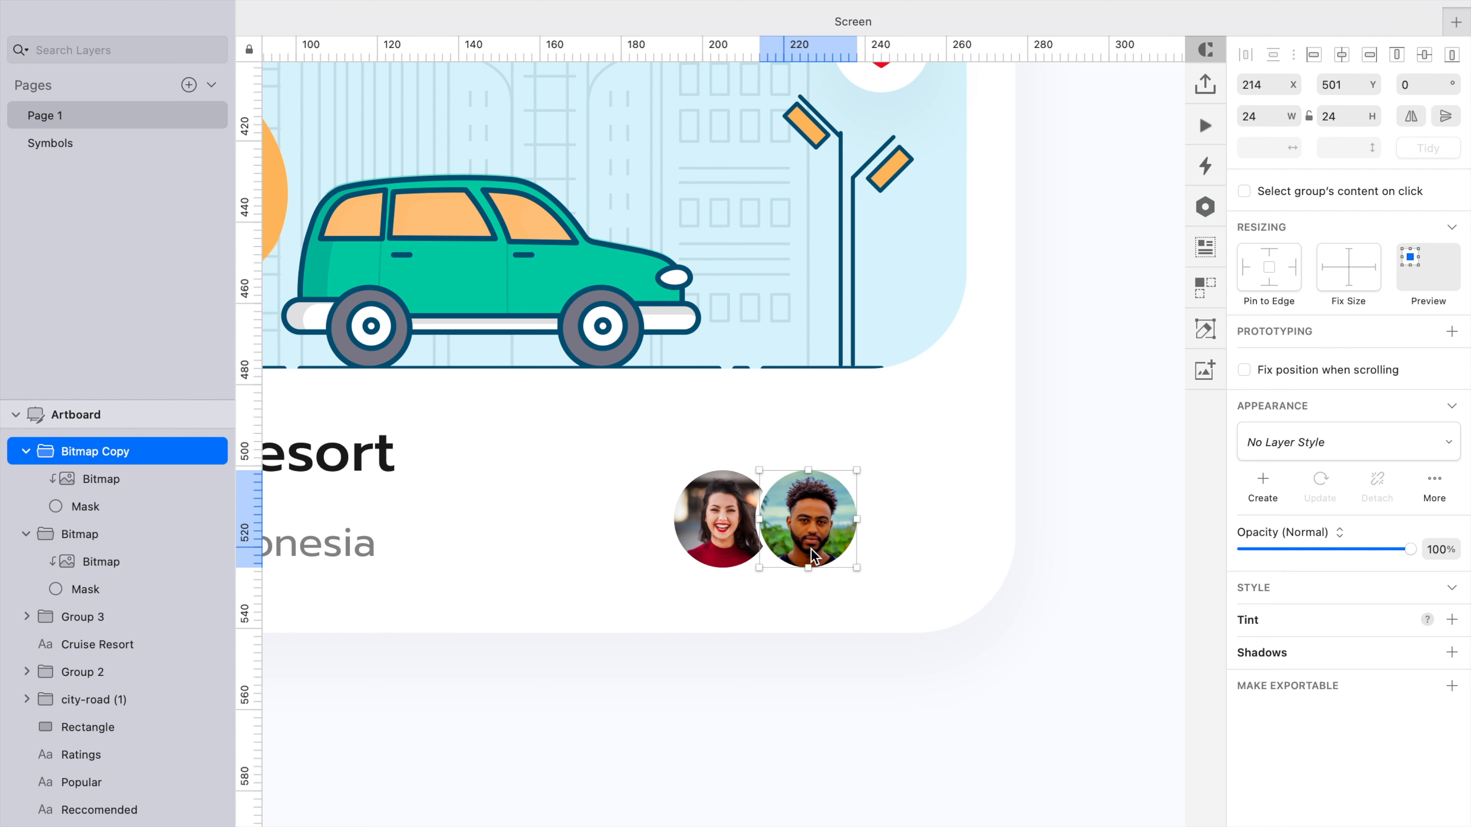
Duplicate the man's avatar, place the copy beside it at X 236 and delete the photo inside the copy
{"action": "left_click_drag", "start_coordinate": [802, 519], "coordinate": [893, 518]}
{"action": "double_click", "coordinate": [893, 518]}
{"action": "key", "text": "BackSpace"}
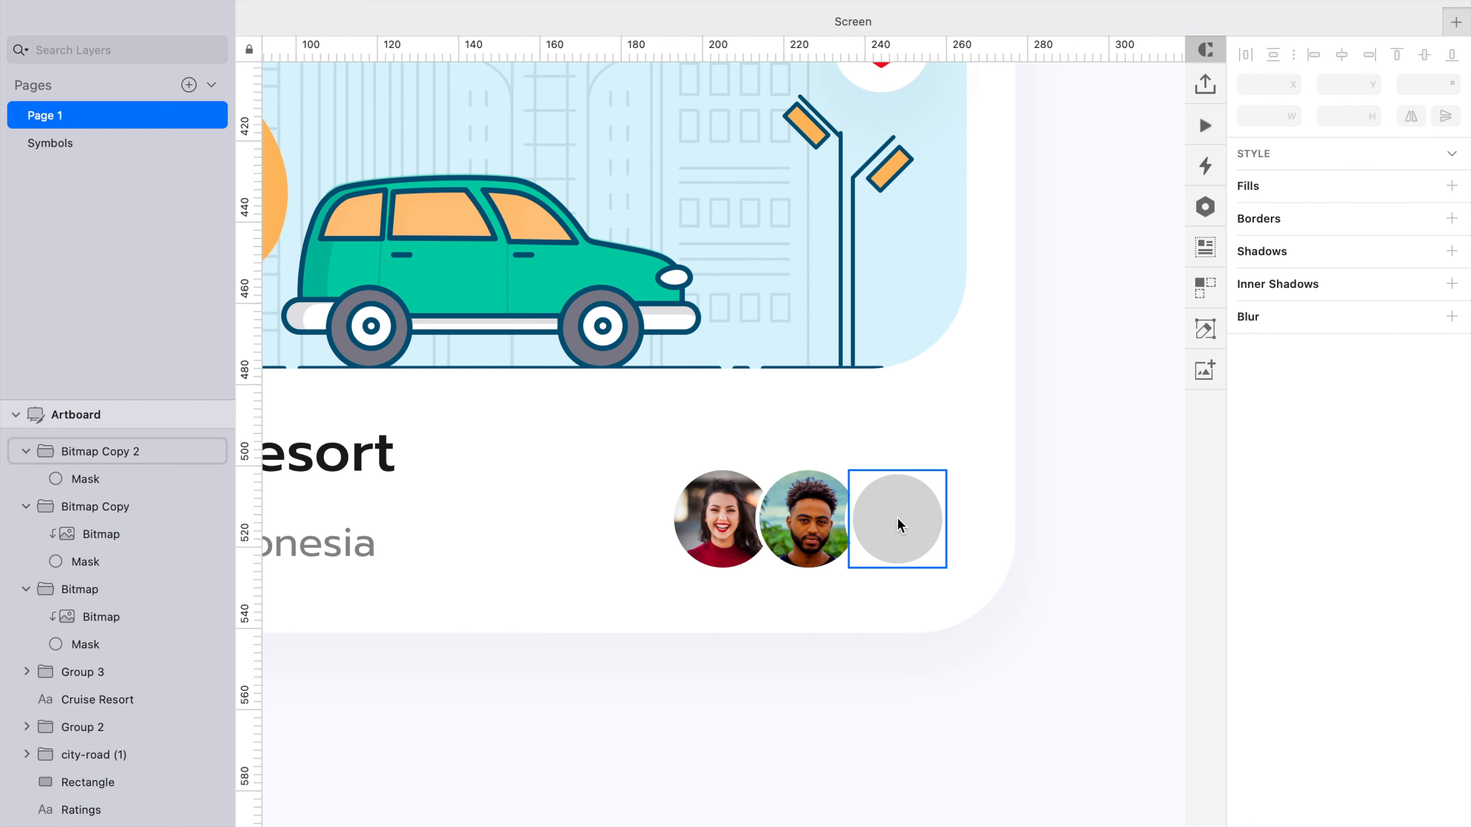
Fill the third avatar's circle with the blue 0099FC
{"action": "double_click", "coordinate": [896, 520]}
{"action": "left_click", "coordinate": [1274, 573]}
{"action": "scroll", "coordinate": [1288, 717], "scroll_direction": "down", "scroll_amount": 1}
{"action": "left_click", "coordinate": [1268, 826]}
{"action": "left_click", "coordinate": [999, 727]}
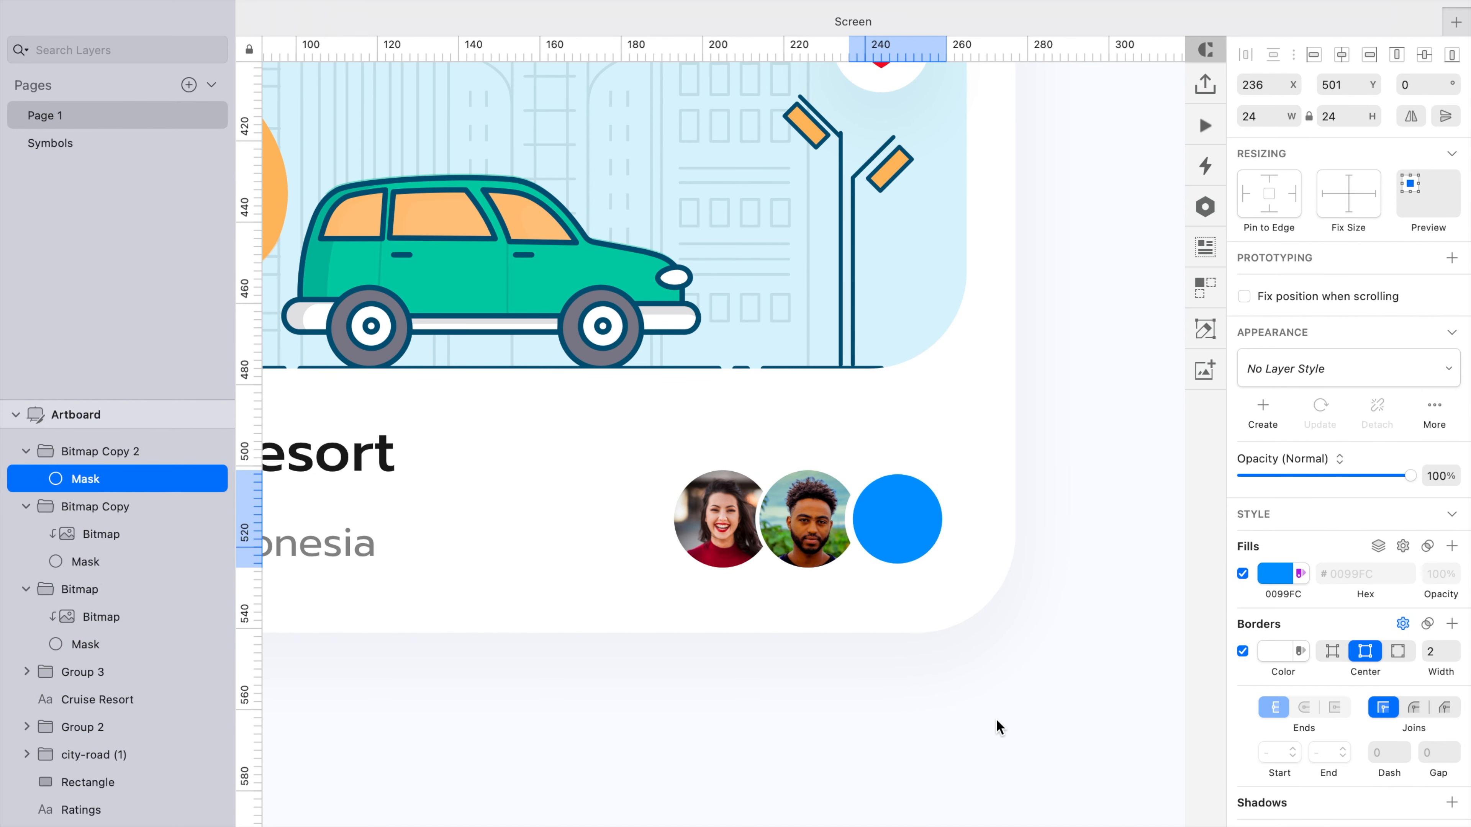
{"action": "left_click", "coordinate": [949, 581]}
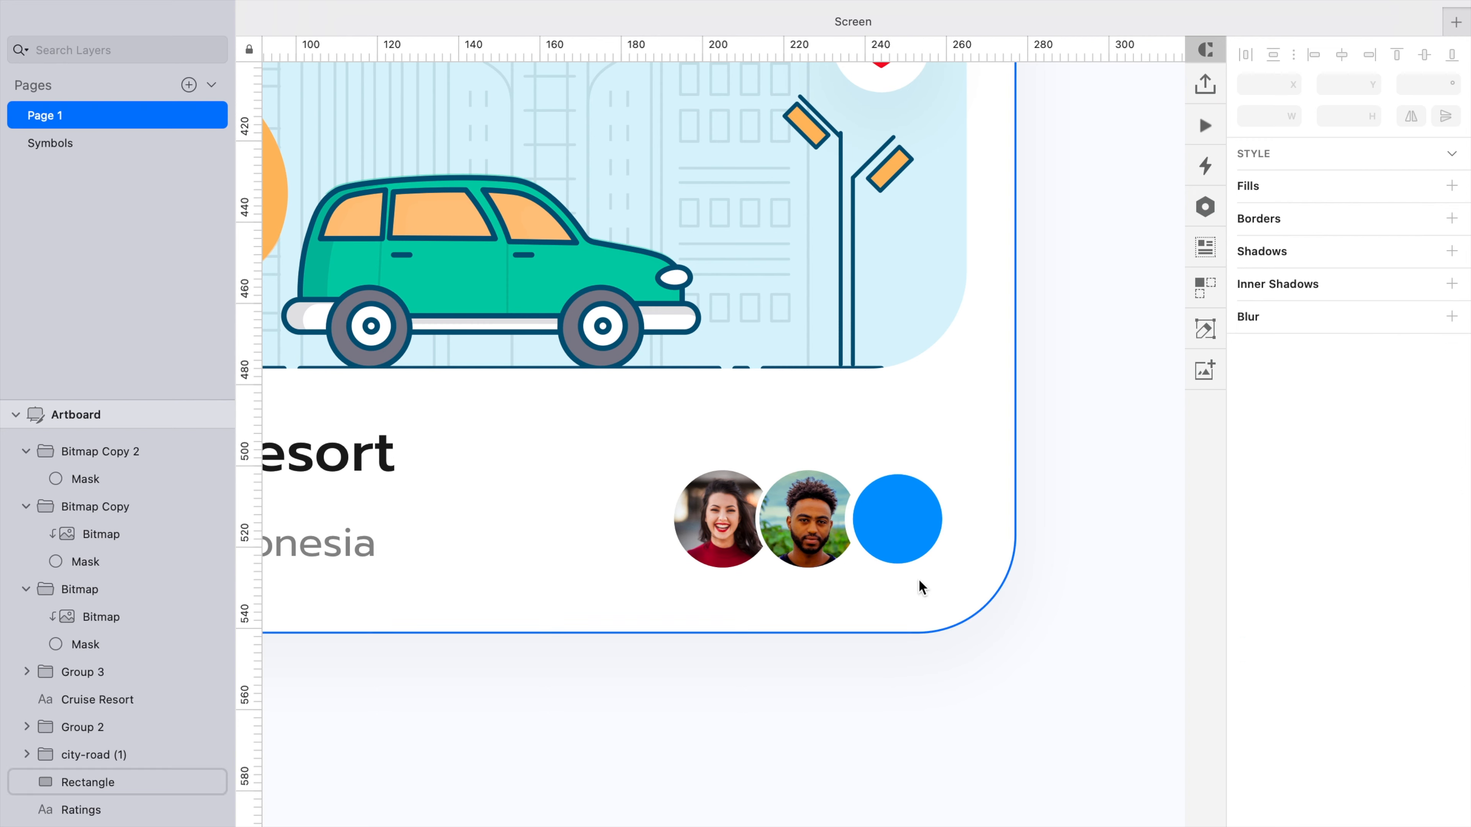
Move the blue circle left to X 235 so it overlaps the second avatar
{"action": "left_click", "coordinate": [905, 550]}
{"action": "key", "text": "Left"}
{"action": "key", "text": "Left"}
{"action": "key", "text": "Right"}
Set the blue circle's border width to 1
{"action": "scroll", "coordinate": [902, 542], "scroll_direction": "up", "scroll_amount": 5}
{"action": "left_click", "coordinate": [764, 513]}
{"action": "left_click", "coordinate": [883, 515]}
{"action": "left_click", "coordinate": [141, 533]}
{"action": "left_click", "coordinate": [139, 562]}
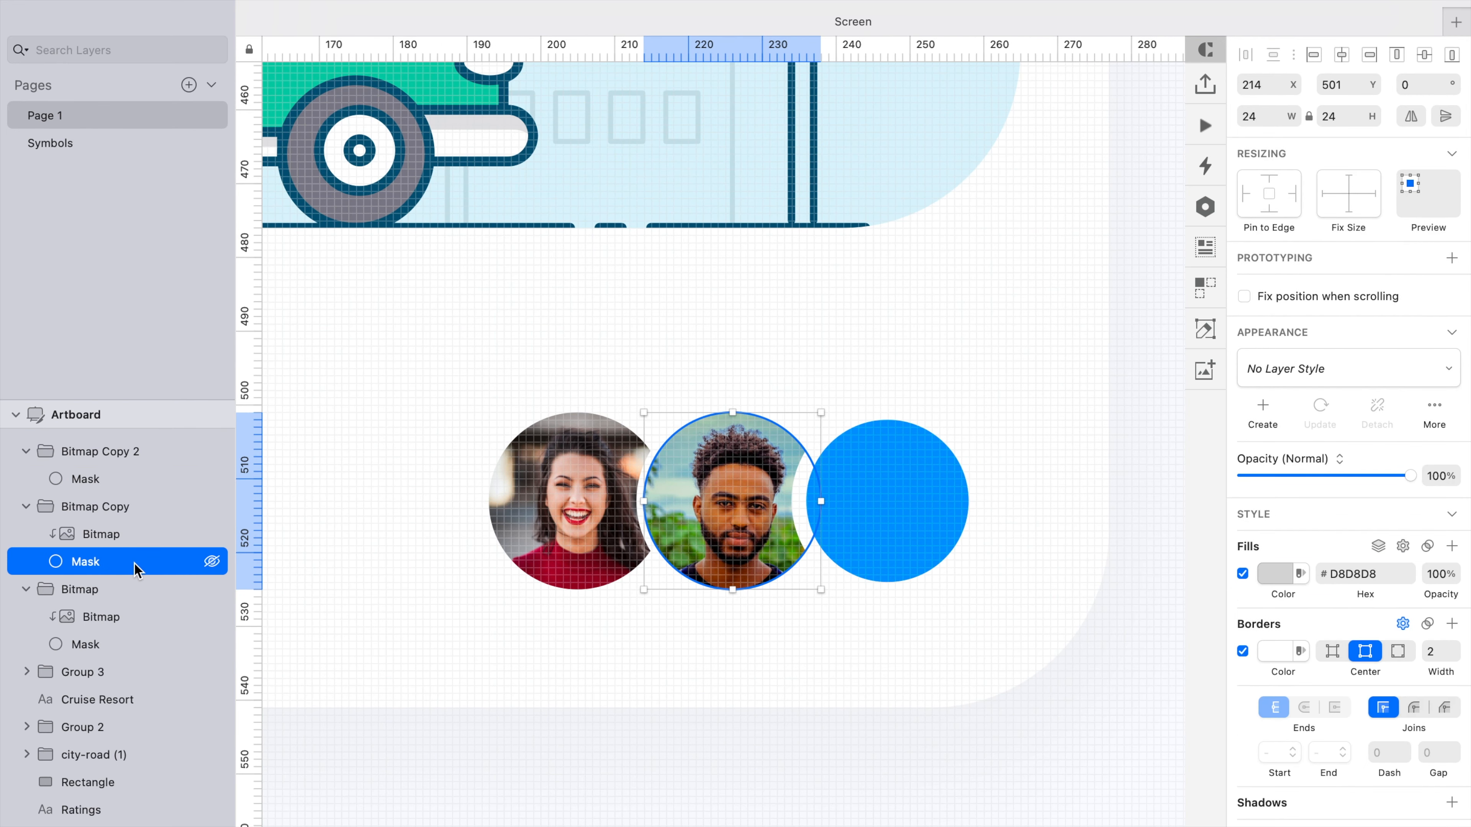
{"action": "left_click", "coordinate": [865, 502]}
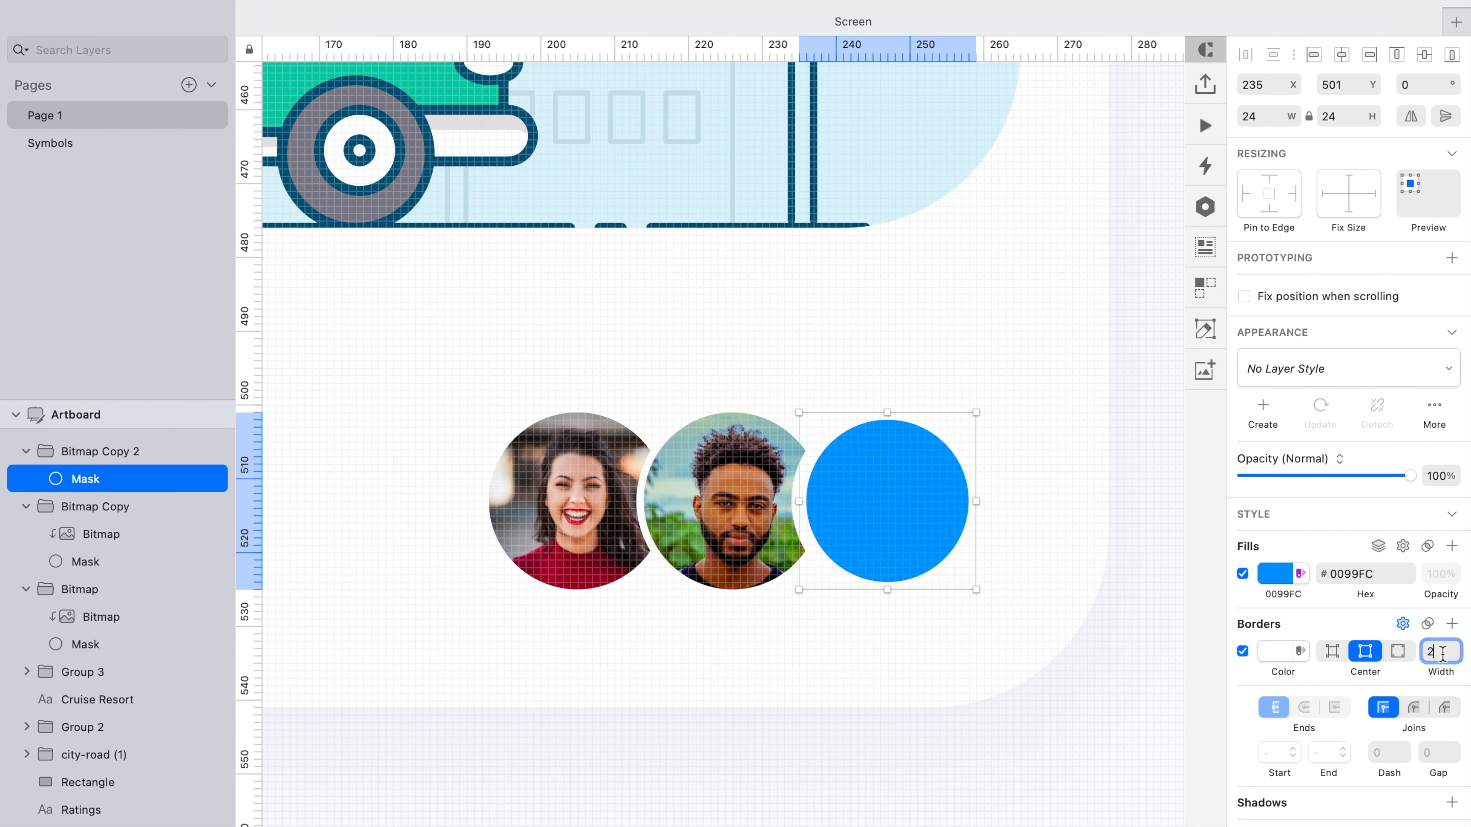
{"action": "key", "text": "BackSpace"}
{"action": "type", "text": "1"}
Add a text layer reading "+10" over the blue circle
{"action": "left_click", "coordinate": [897, 509]}
{"action": "key", "text": "t"}
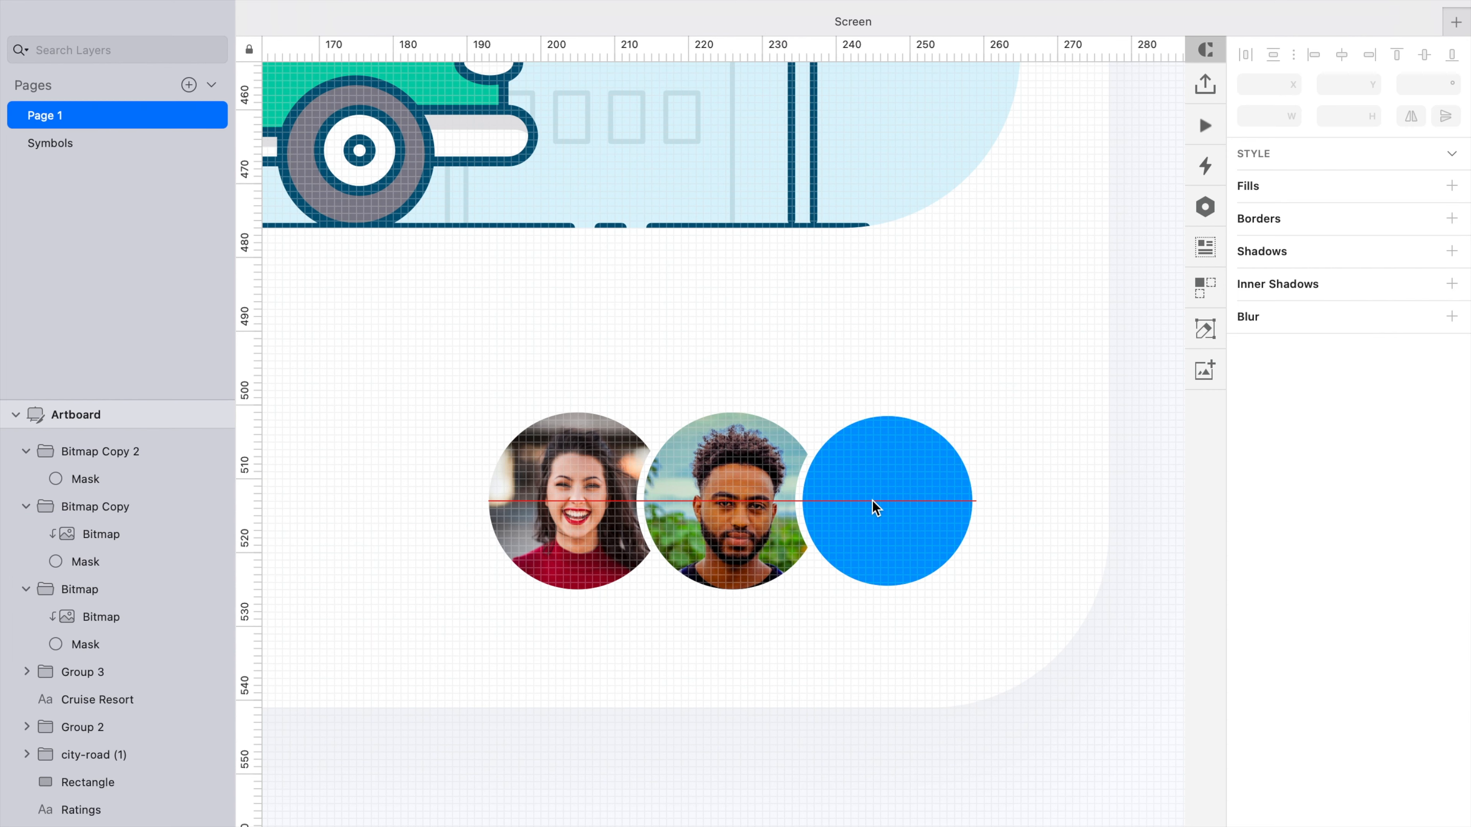
{"action": "left_click", "coordinate": [873, 506]}
{"action": "key", "text": "Escape"}
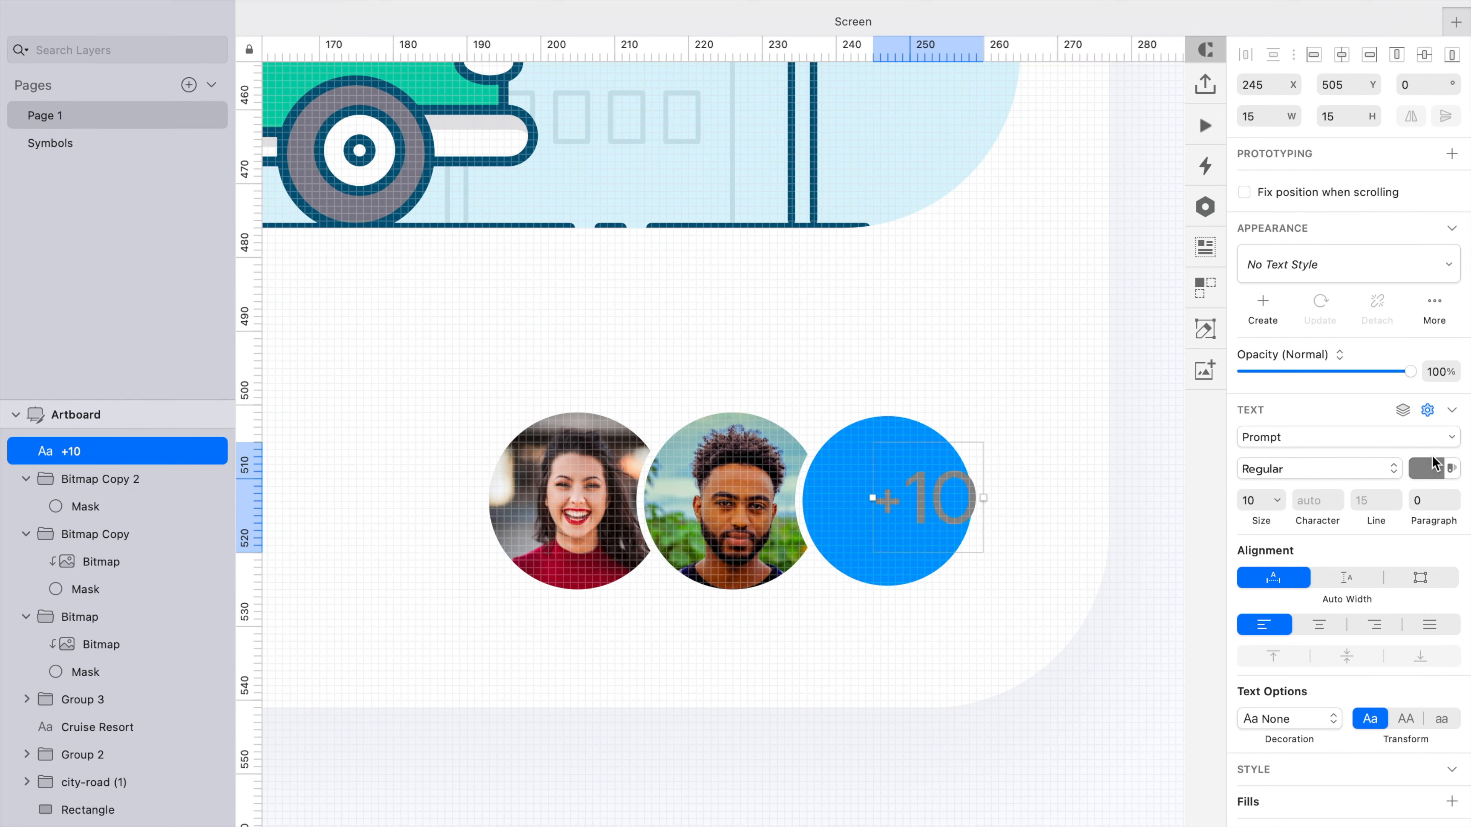
Colour the +10 text white FFFFFF and move it into the blue circle at X 238, Y 506
{"action": "left_click", "coordinate": [1434, 467]}
{"action": "left_click_drag", "start_coordinate": [1273, 571], "coordinate": [1145, 426]}
{"action": "left_click_drag", "start_coordinate": [941, 497], "coordinate": [886, 505]}
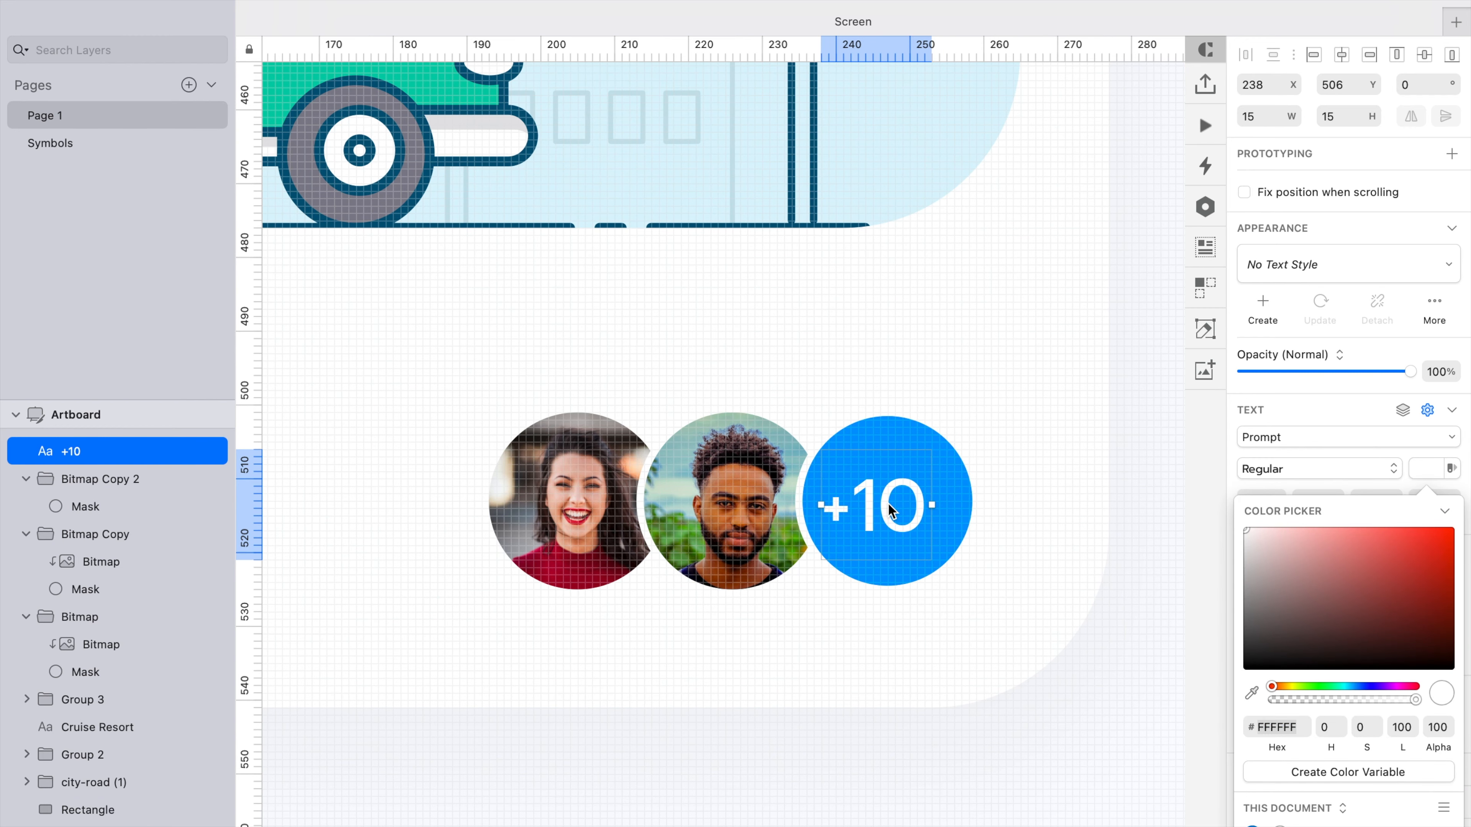
Nudge the +10 text to X 239 and move its layer into the blue circle's group above the mask
{"action": "scroll", "coordinate": [887, 502], "scroll_direction": "down", "scroll_amount": 5}
{"action": "left_click", "coordinate": [973, 653]}
{"action": "left_click", "coordinate": [943, 661]}
{"action": "left_click", "coordinate": [890, 499]}
{"action": "scroll", "coordinate": [890, 498], "scroll_direction": "up", "scroll_amount": 5}
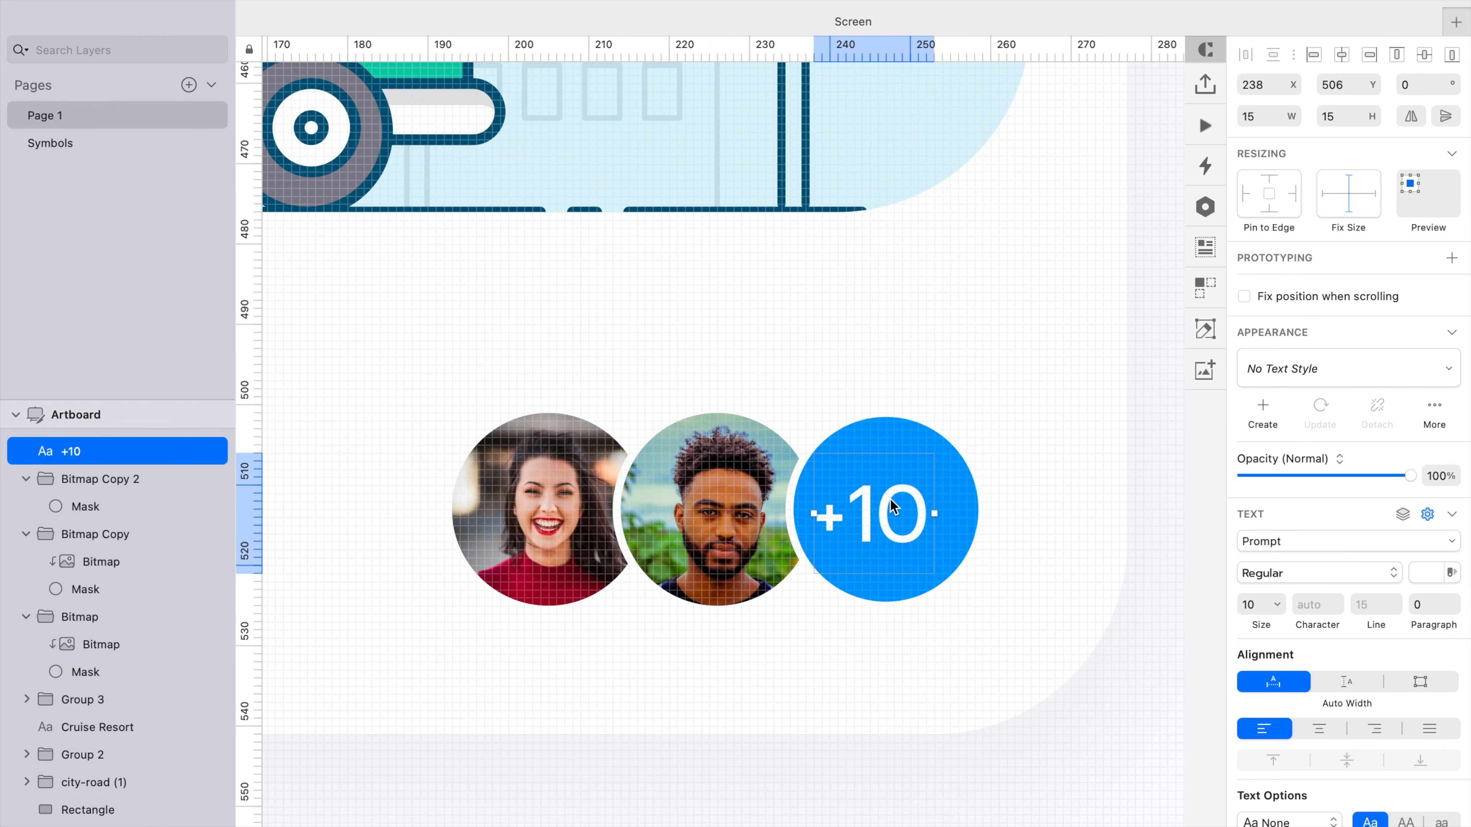
{"action": "key", "text": "Right"}
{"action": "left_click_drag", "start_coordinate": [108, 455], "coordinate": [99, 495]}
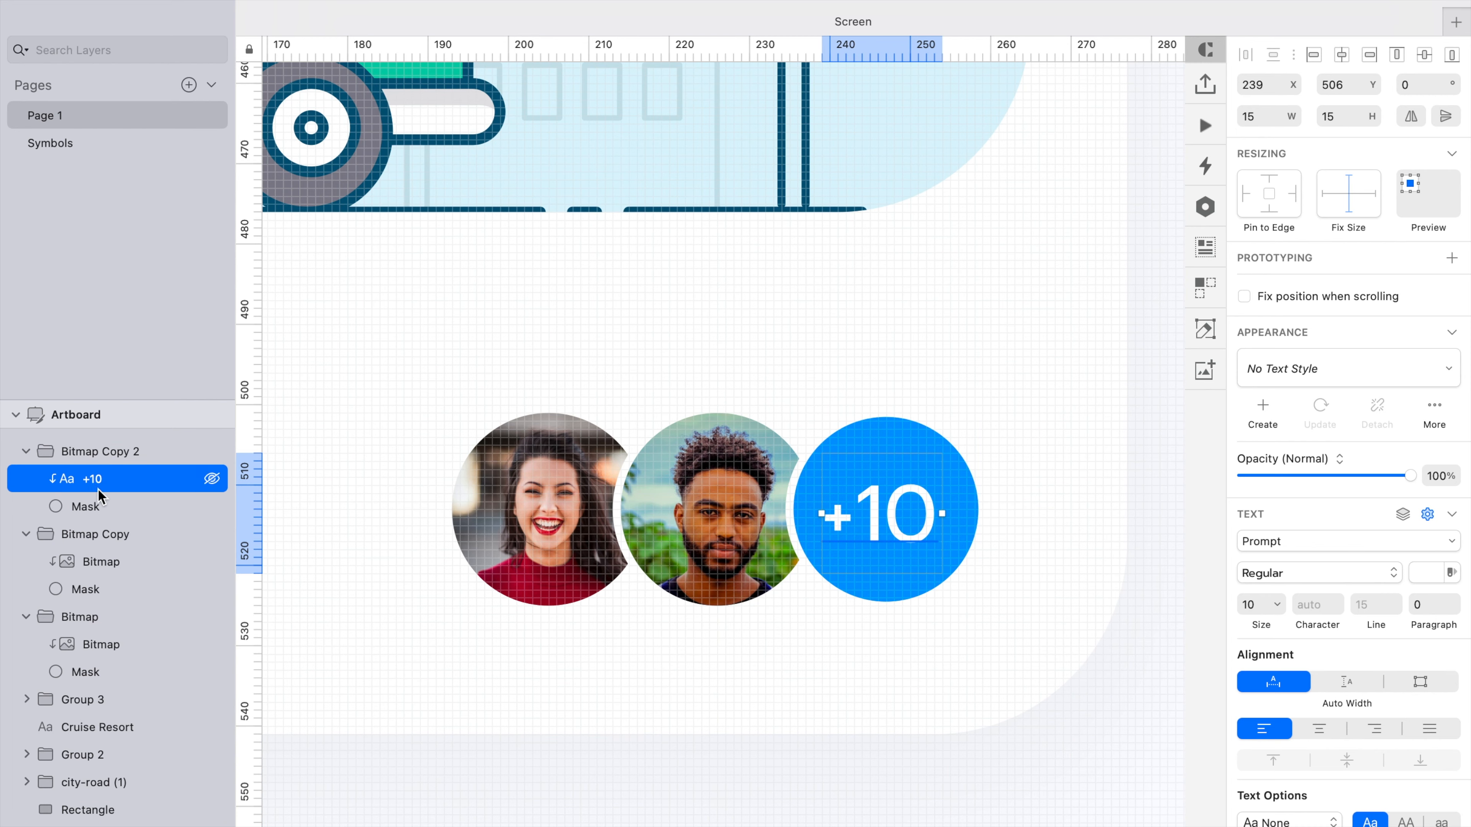
Group the two photo avatars with the +10 circle
{"action": "left_click", "coordinate": [544, 509]}
{"action": "left_click", "coordinate": [745, 543], "text": "shift"}
{"action": "left_click", "coordinate": [911, 537], "text": "shift"}
{"action": "key", "text": "super+g"}
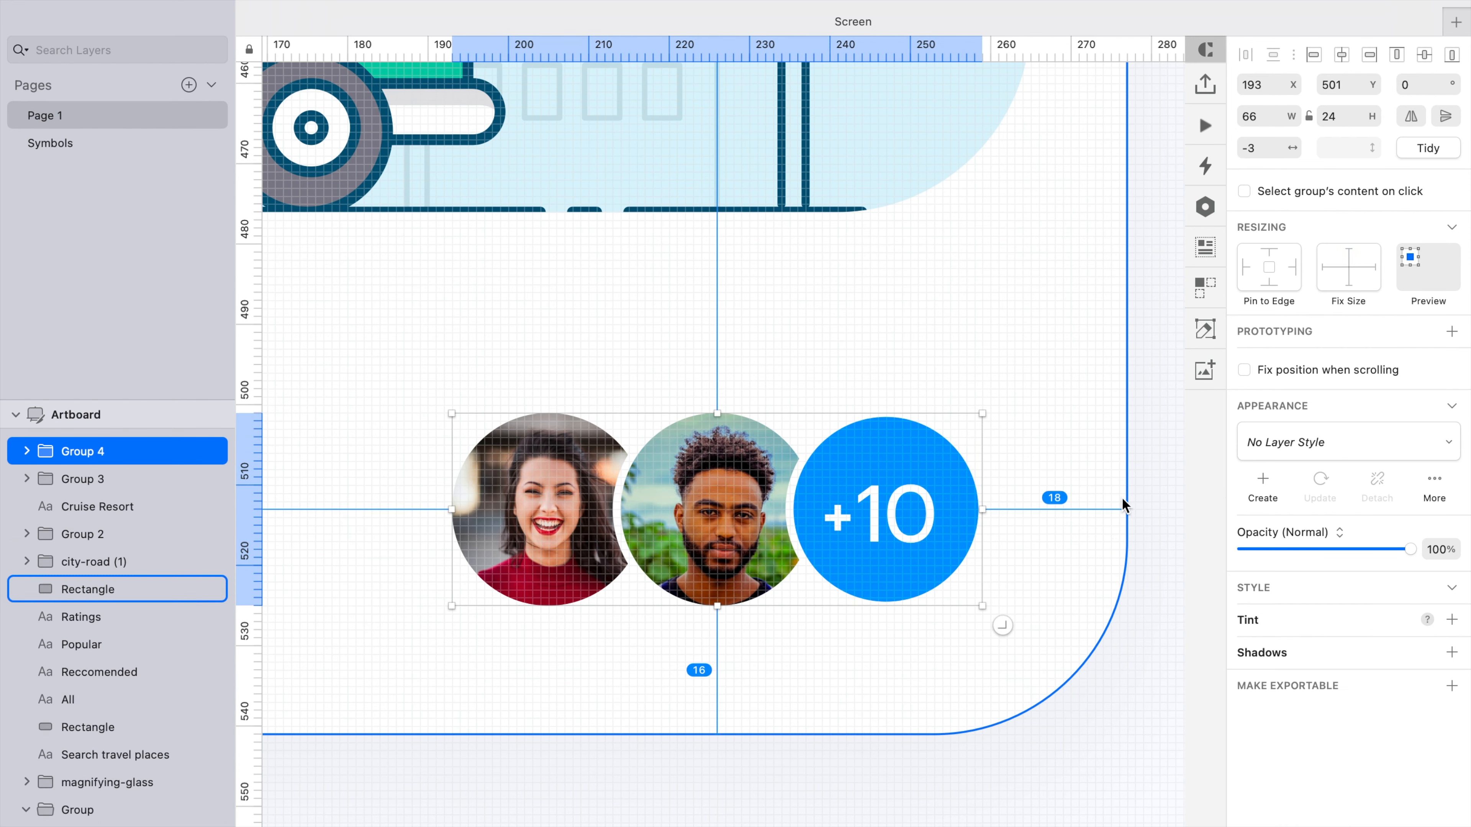
Move the avatar group right to X 199, in line with the illustration's edge
{"action": "key", "text": "Right"}
{"action": "key", "text": "Right"}
{"action": "key", "text": "Right"}
{"action": "key", "text": "Right"}
{"action": "key", "text": "Right"}
{"action": "key", "text": "Right"}
{"action": "scroll", "coordinate": [903, 508], "scroll_direction": "down", "scroll_amount": 5}
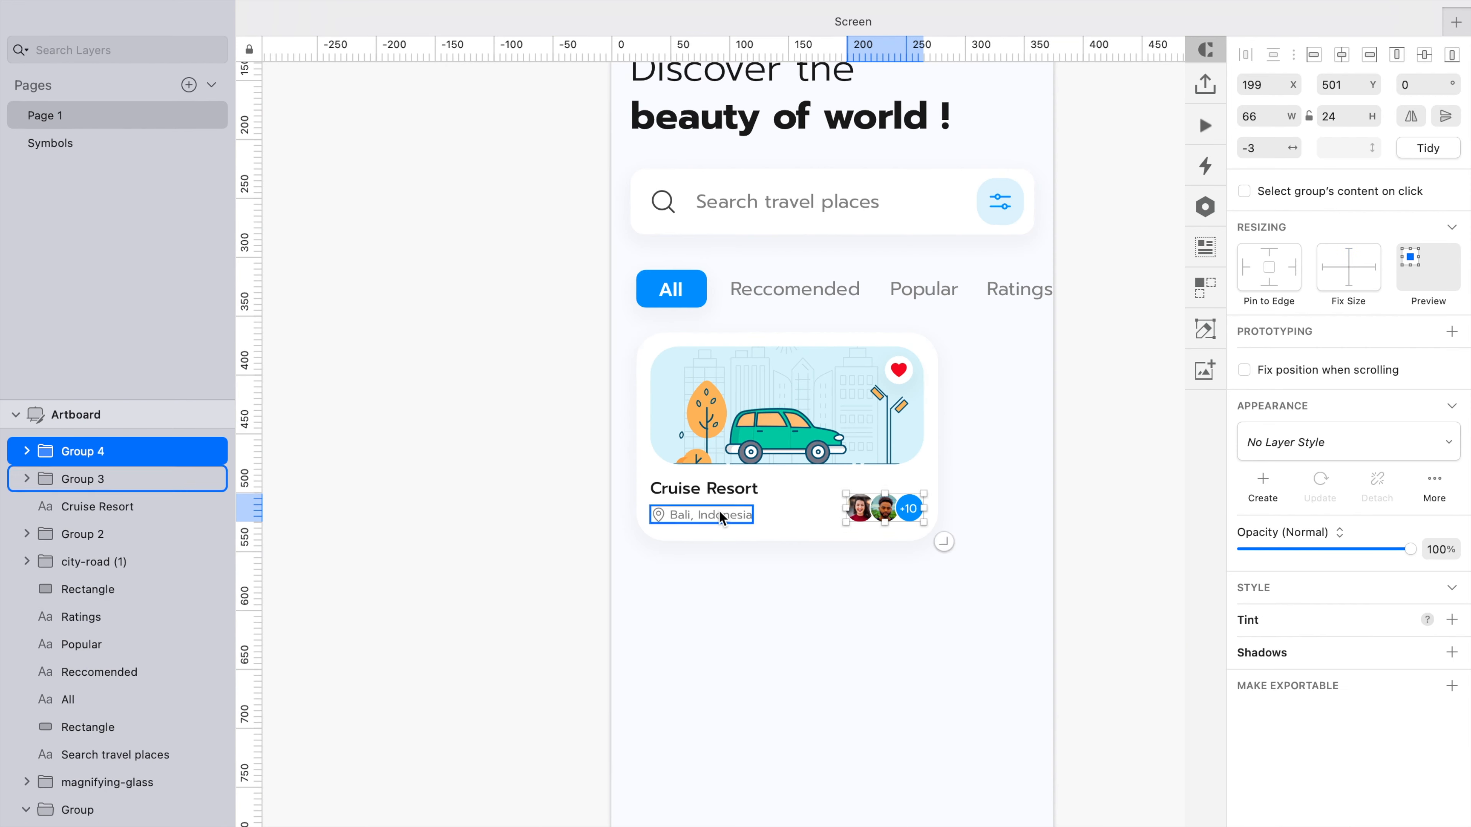
Group the Cruise Resort title with the Bali, Indonesia location and lower the group slightly in the card
{"action": "left_click", "coordinate": [722, 514]}
{"action": "left_click", "coordinate": [704, 488], "text": "shift"}
{"action": "key", "text": "super+g"}
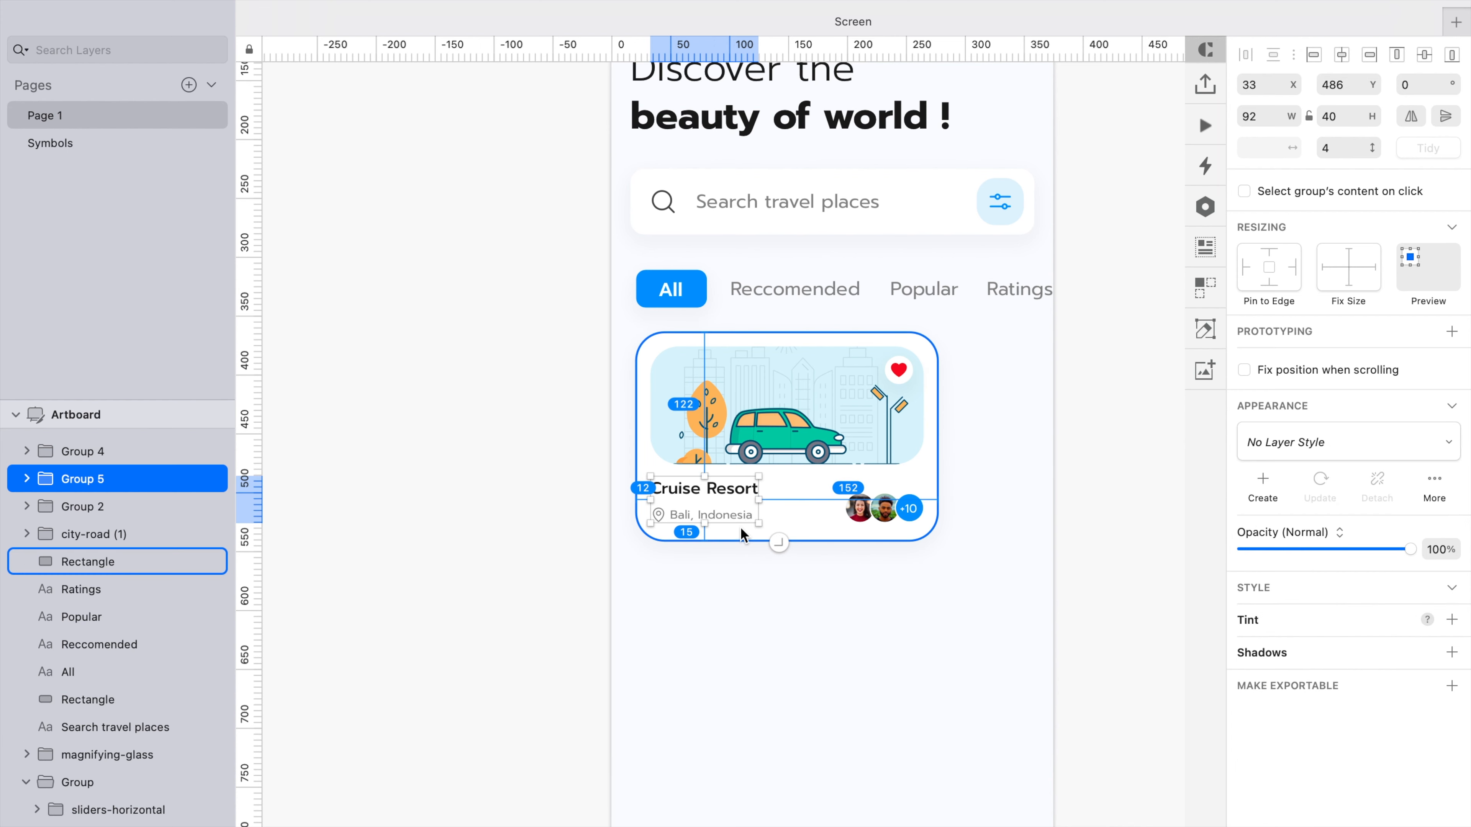
{"action": "left_click", "coordinate": [775, 532]}
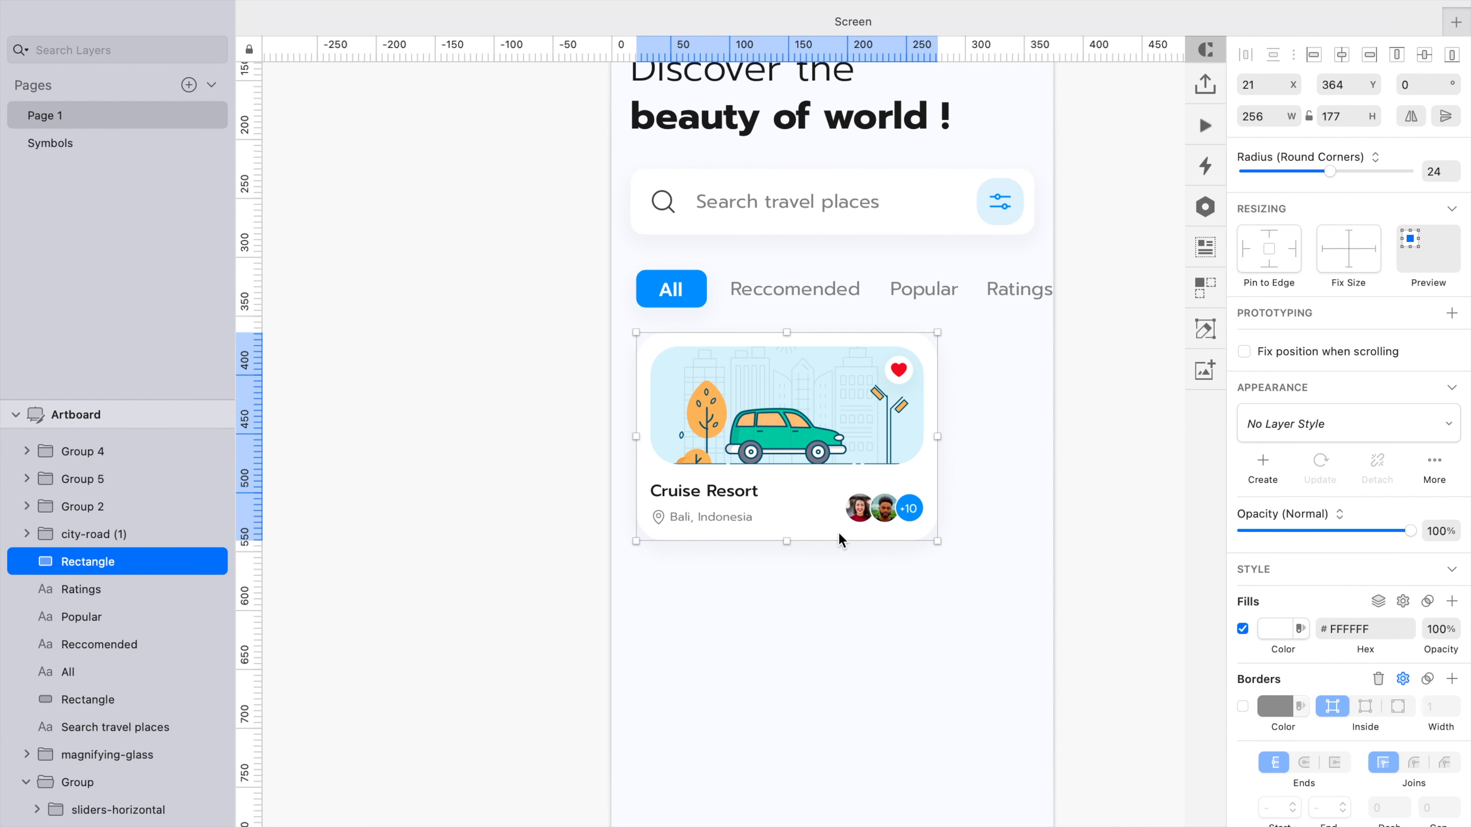
Align the avatar group vertically with the title and location group, and group all of the card's elements
{"action": "left_click", "coordinate": [860, 508]}
{"action": "left_click", "coordinate": [751, 509], "text": "shift"}
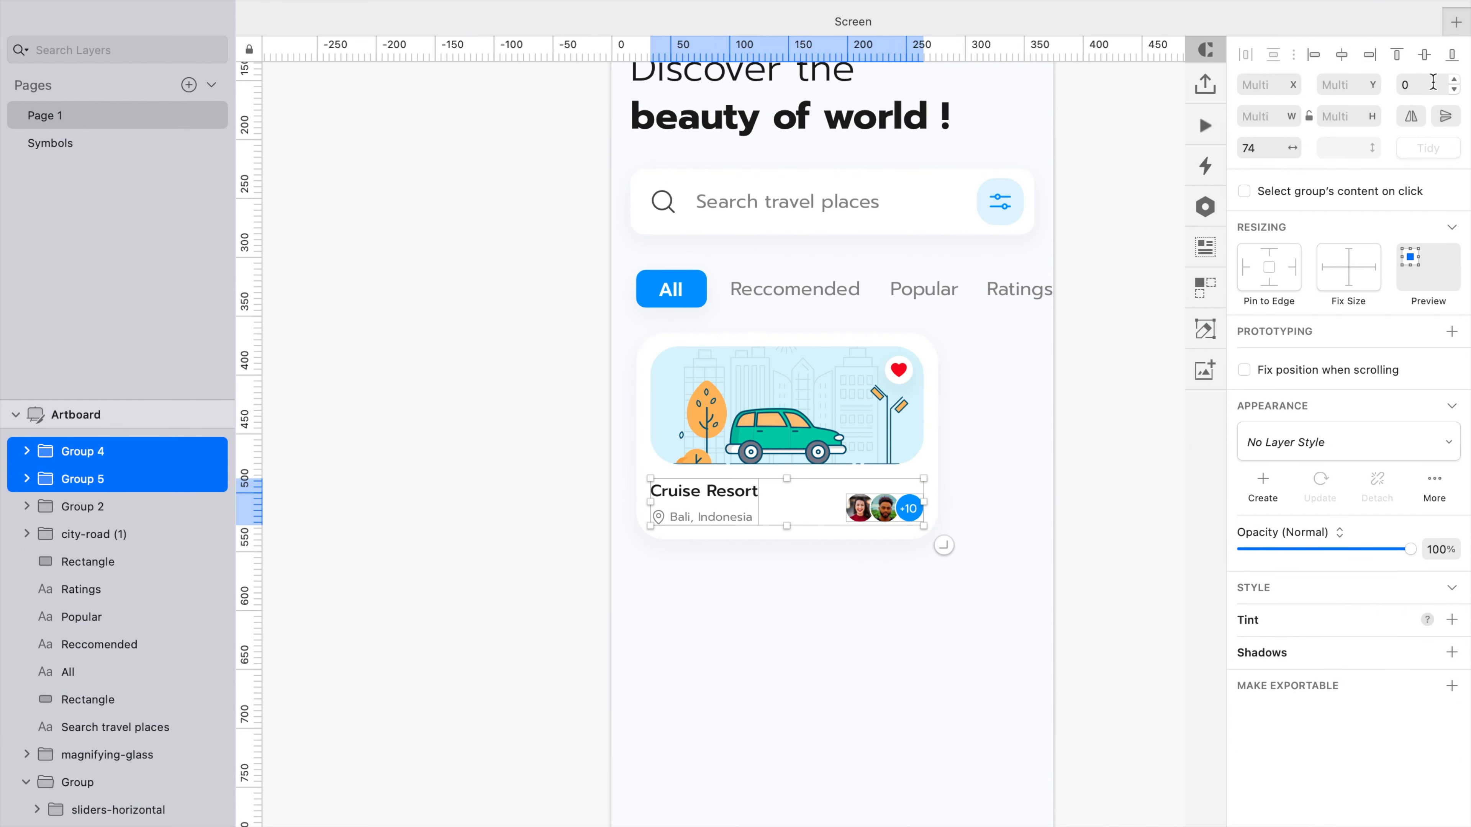
{"action": "left_click_drag", "start_coordinate": [984, 340], "coordinate": [632, 545]}
{"action": "key", "text": "super+g"}
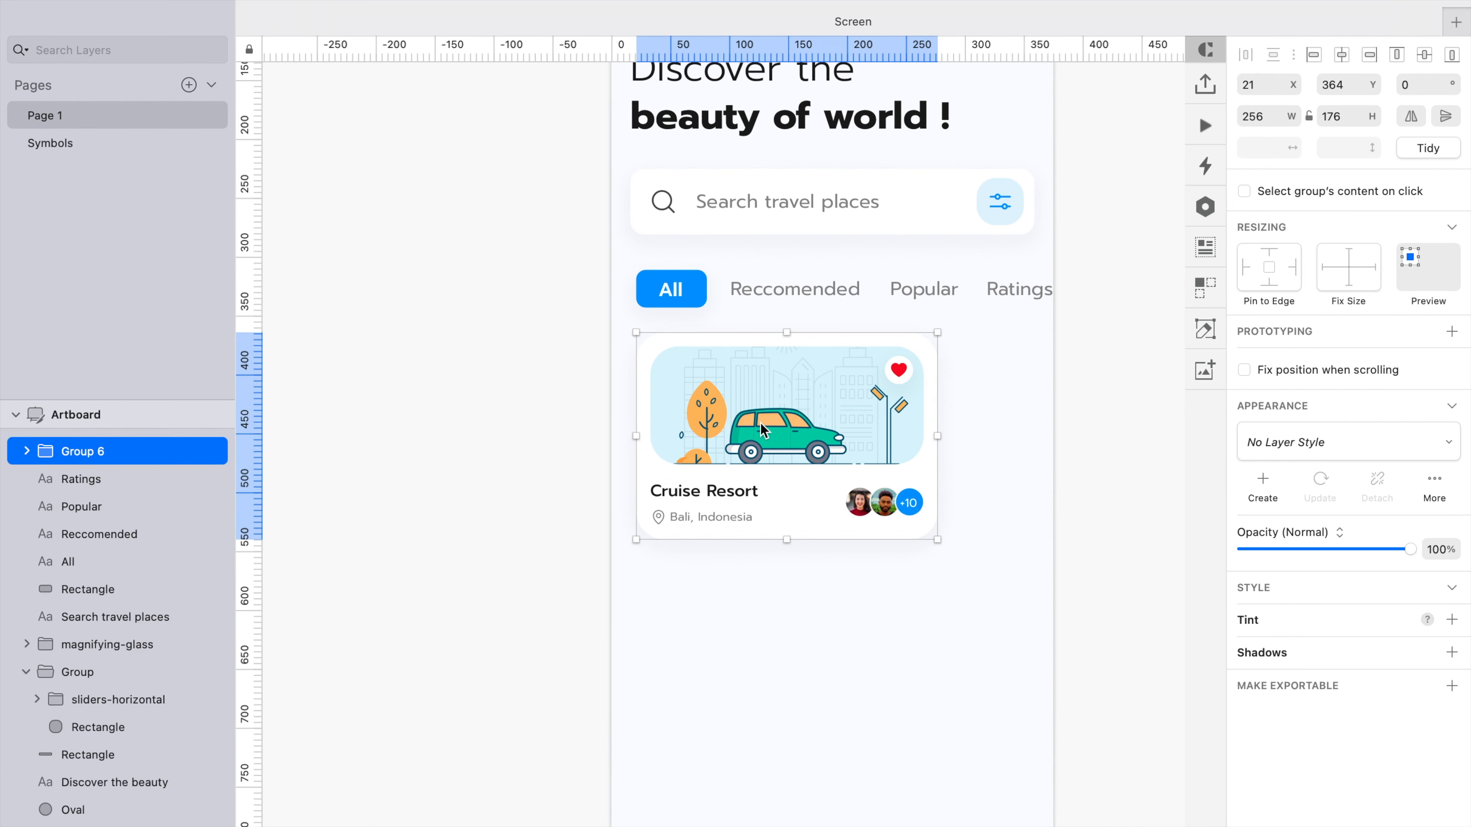
Duplicate the destination card to the right so the copy runs past the artboard's edge
{"action": "left_click_drag", "start_coordinate": [760, 420], "coordinate": [1084, 440], "text": "alt"}
{"action": "left_click", "coordinate": [828, 616]}
{"action": "scroll", "coordinate": [828, 616], "scroll_direction": "down", "scroll_amount": 4}
{"action": "scroll", "coordinate": [826, 514], "scroll_direction": "up", "scroll_amount": 4}
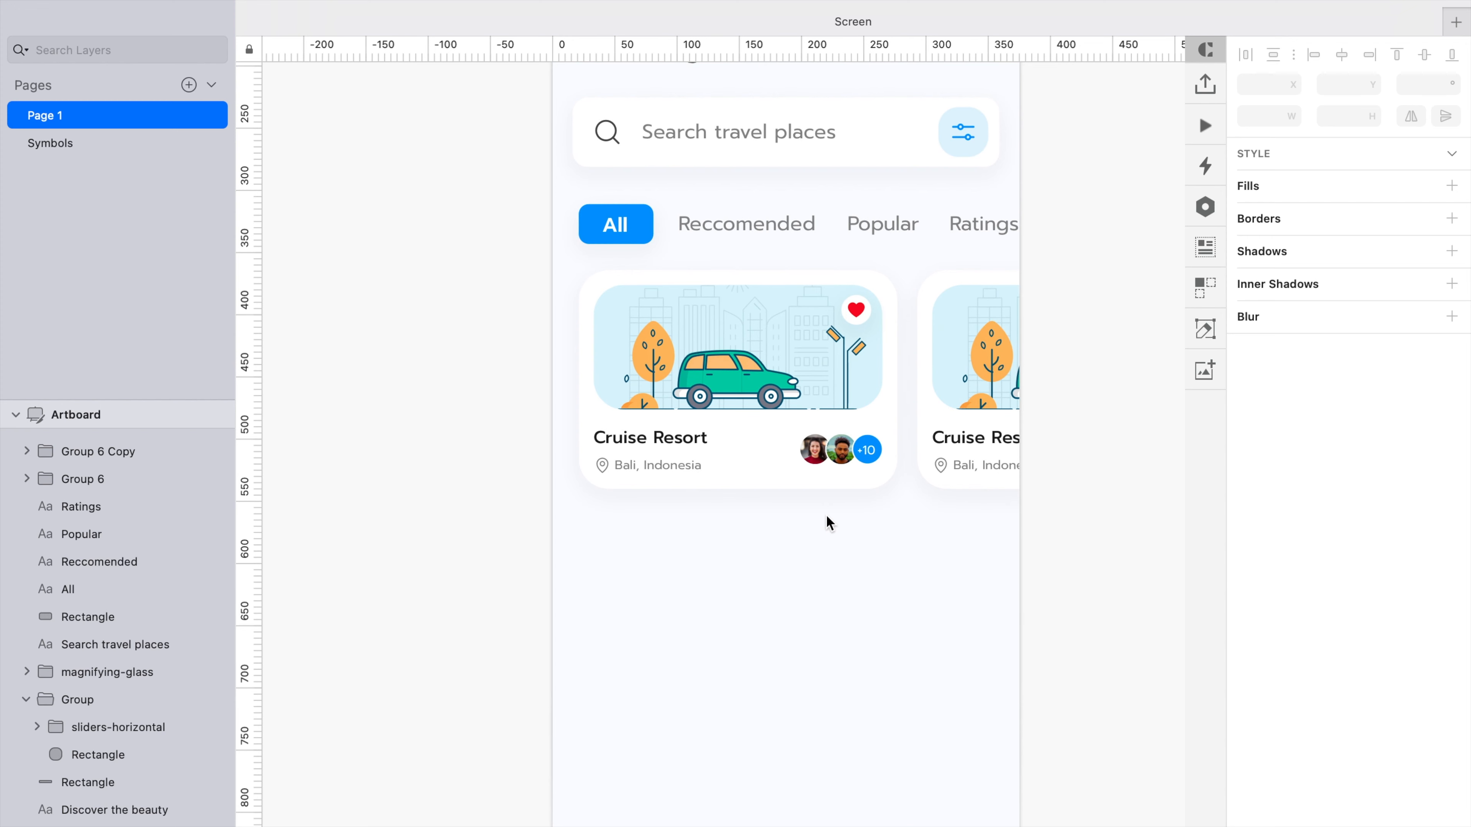
Add a text layer reading "Categories" below the first card at X 21, Y 585
{"action": "scroll", "coordinate": [827, 514], "scroll_direction": "down", "scroll_amount": 1}
{"action": "key", "text": "t"}
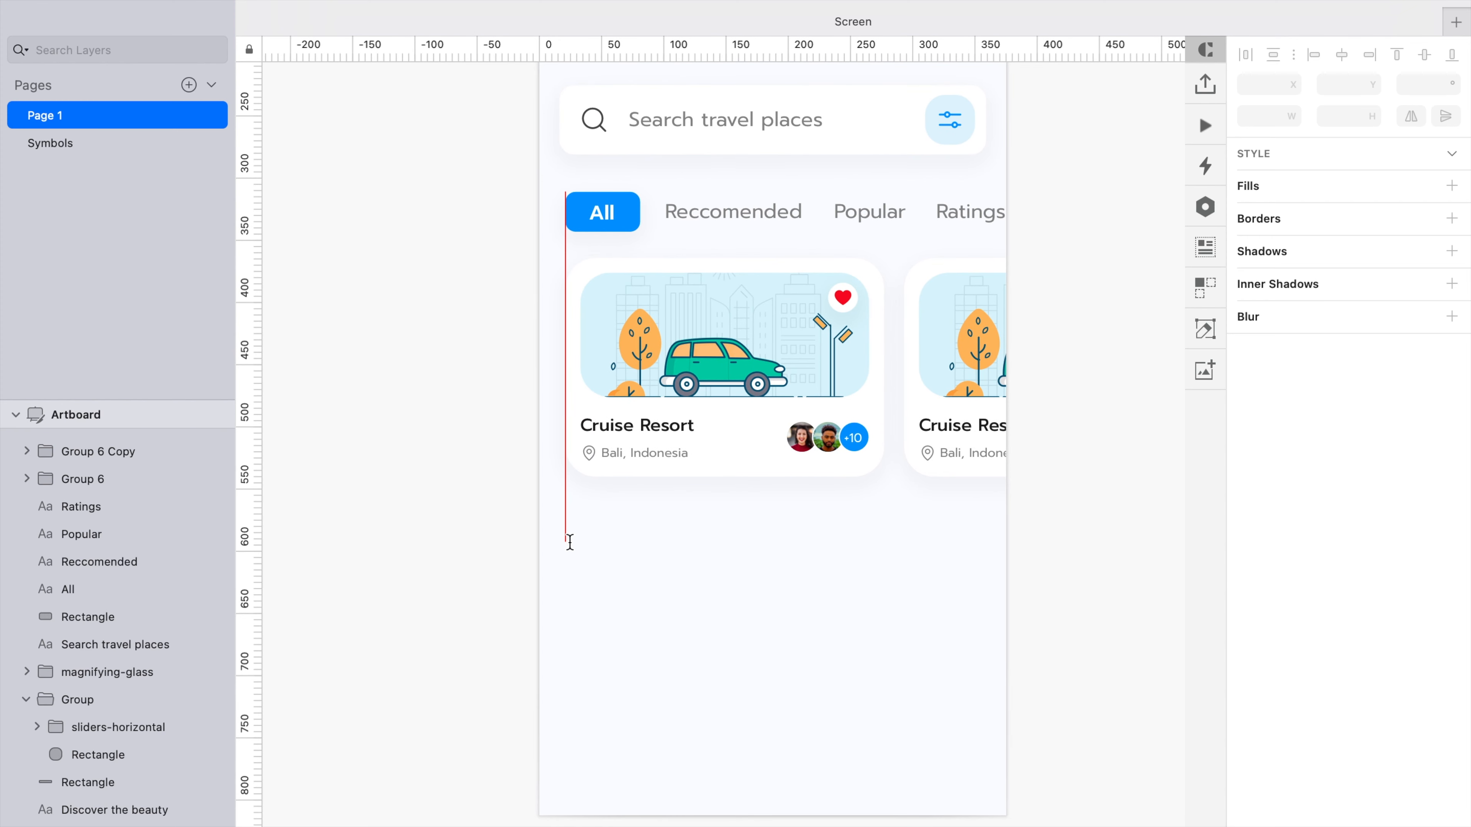
{"action": "left_click", "coordinate": [570, 543]}
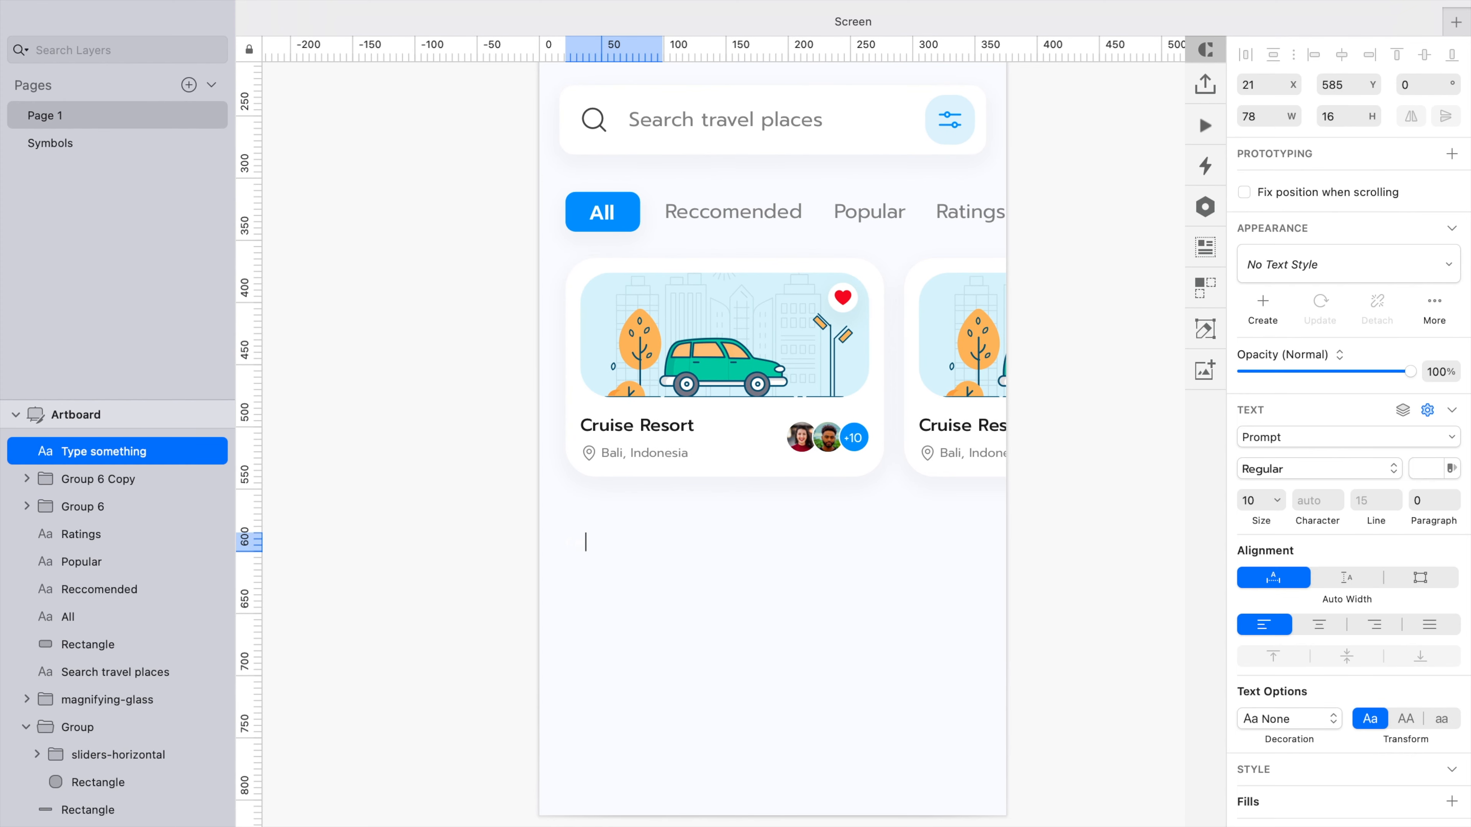
{"action": "key", "text": "Escape"}
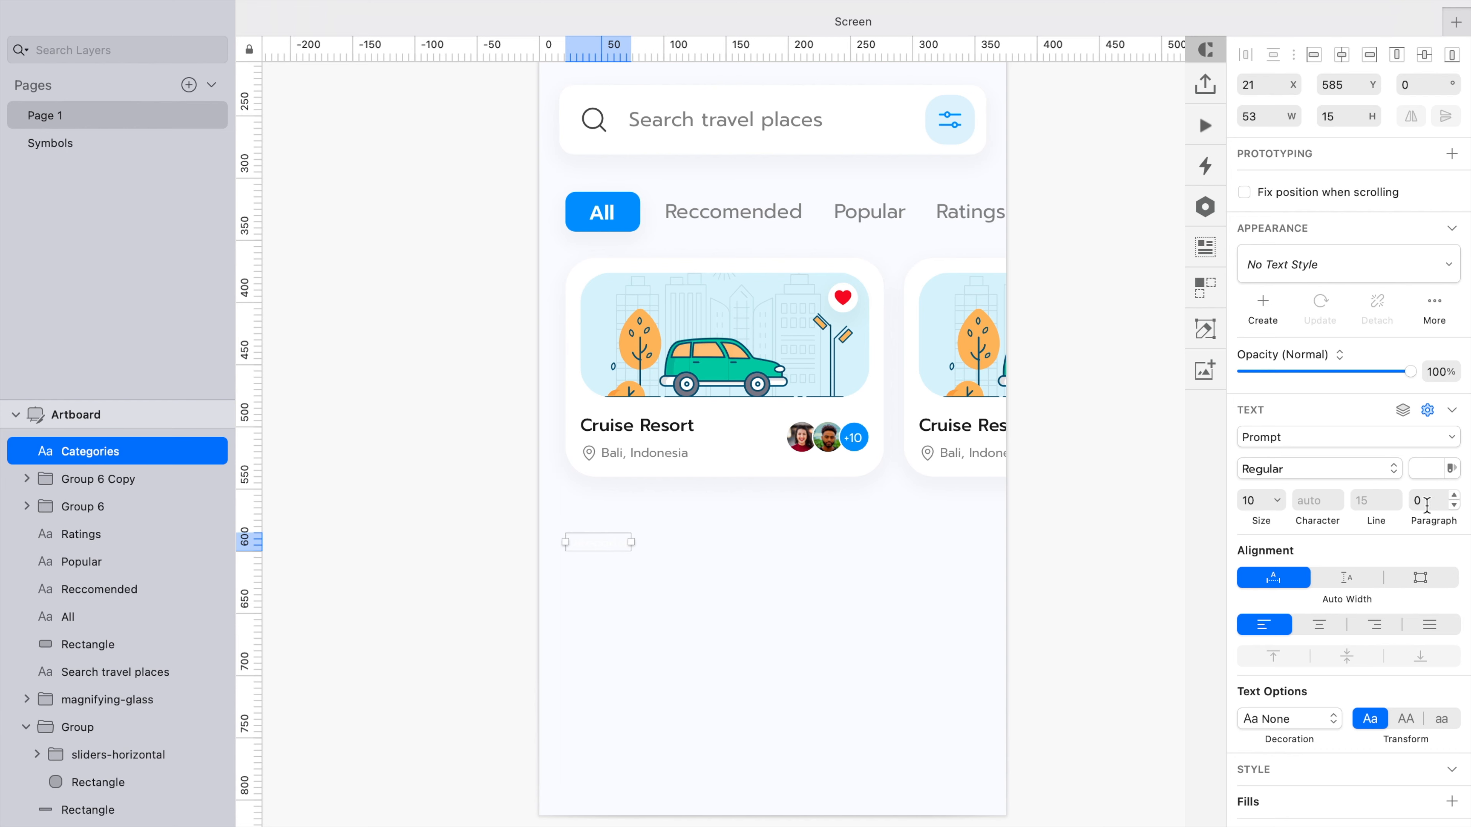
Format the Categories heading with colour 1A1A1A, Semibold weight and size 16
{"action": "left_click", "coordinate": [1426, 469]}
{"action": "type", "text": "1a1a1a"}
{"action": "key", "text": "Return"}
{"action": "left_click", "coordinate": [1318, 470]}
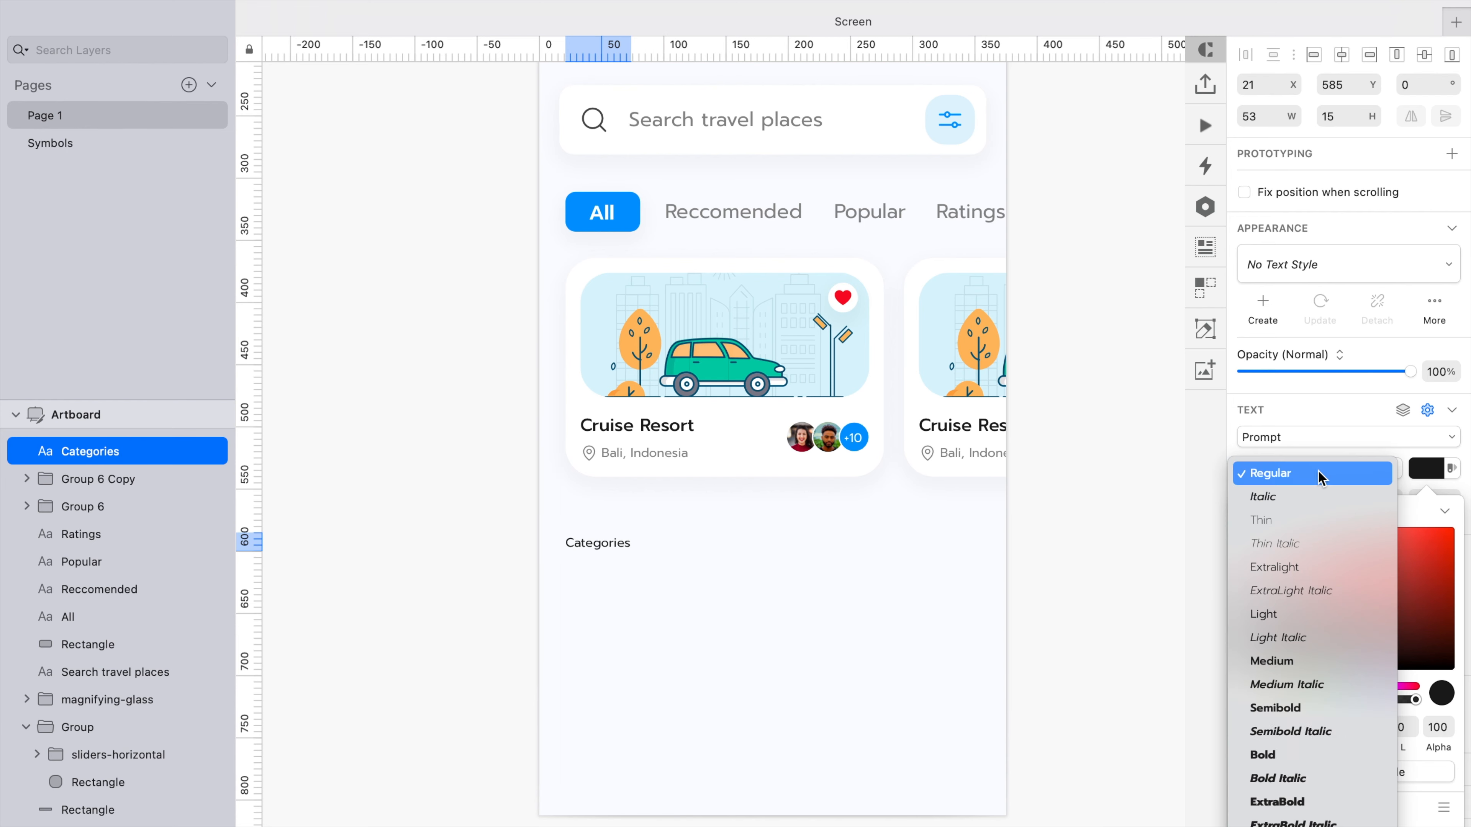
{"action": "left_click", "coordinate": [1292, 708]}
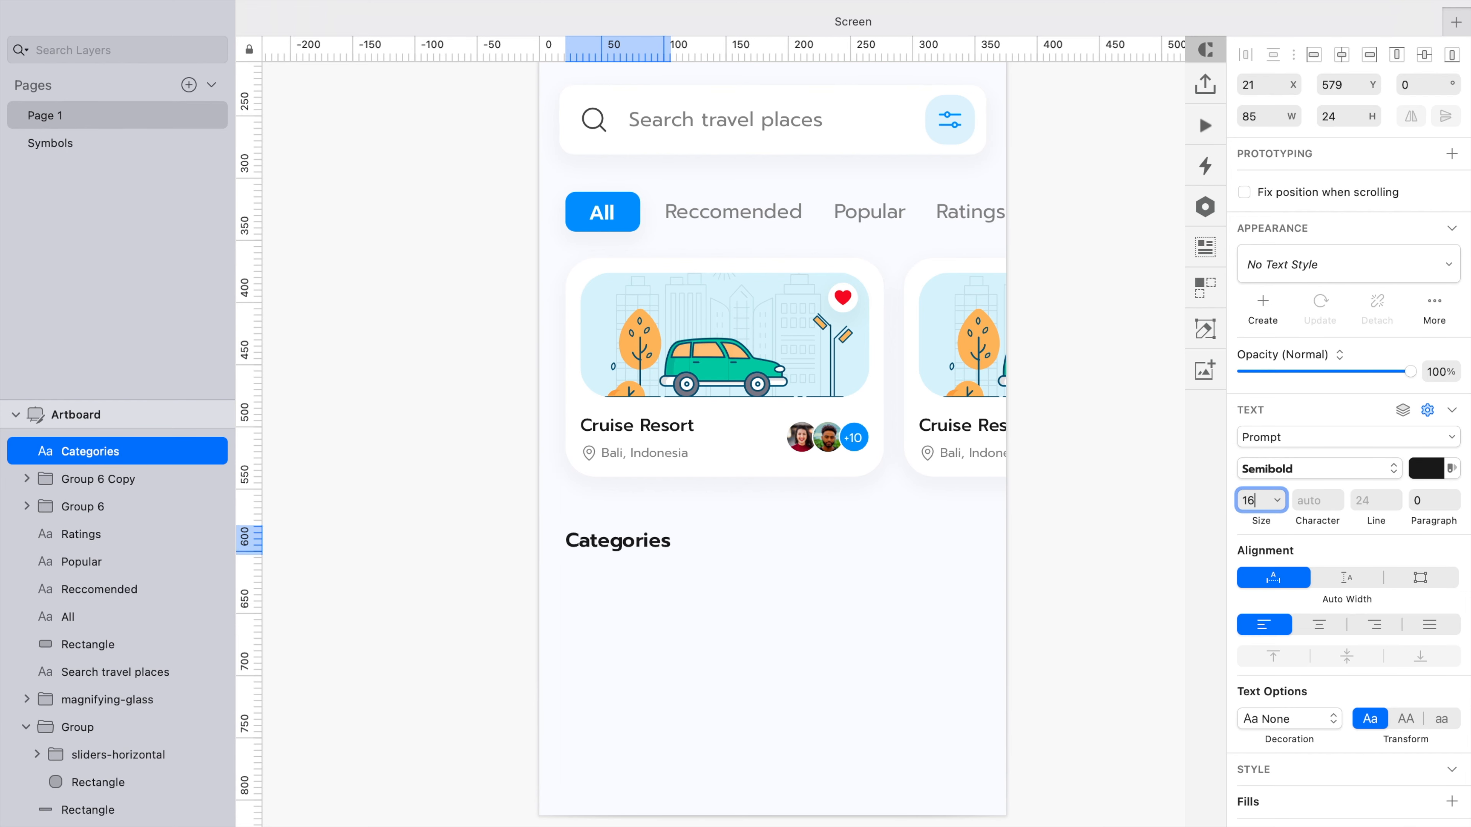
Move the Categories heading up to Y 565, closer to the card
{"action": "left_click_drag", "start_coordinate": [598, 546], "coordinate": [598, 534]}
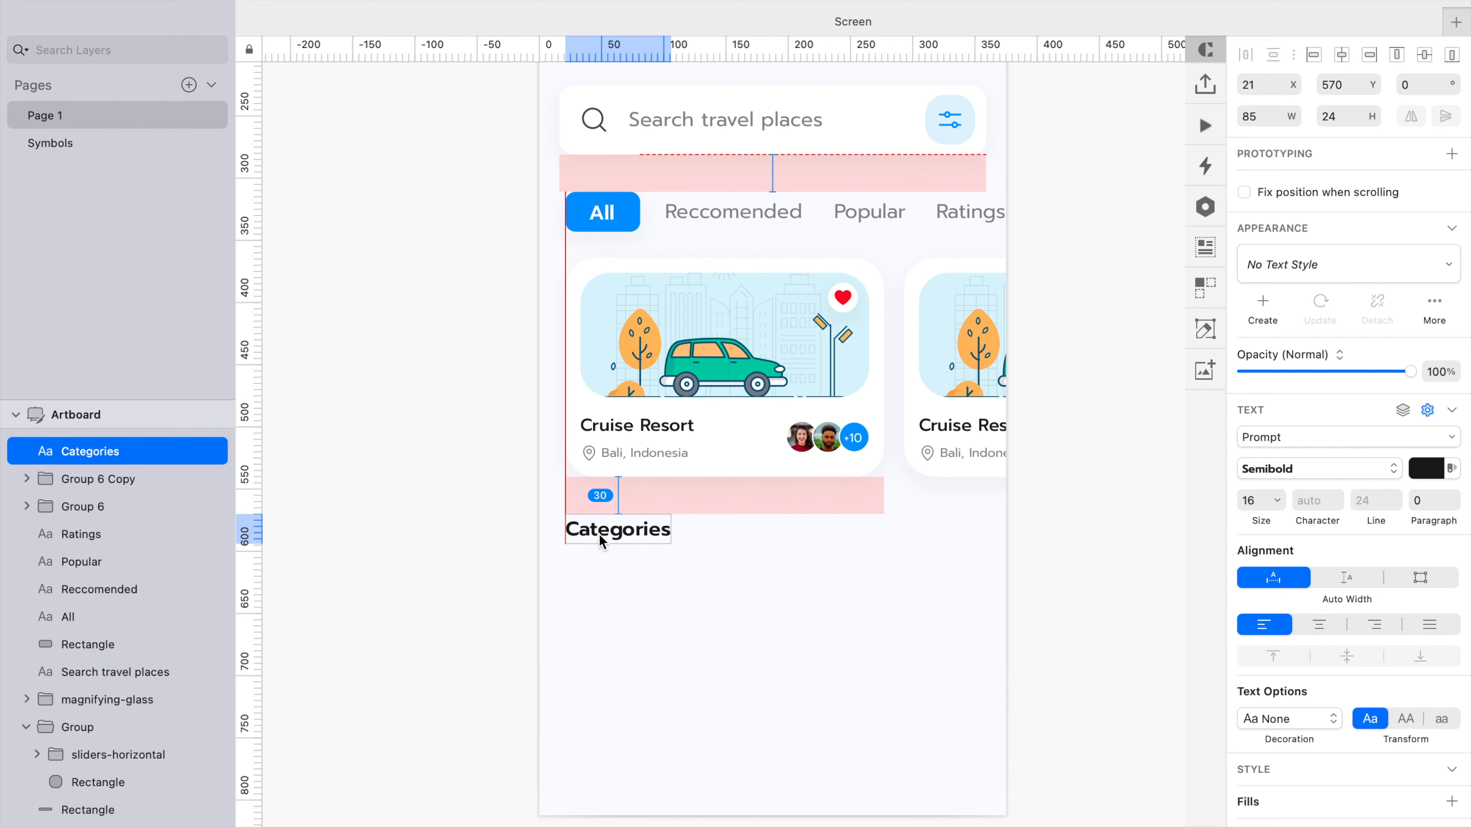
{"action": "scroll", "coordinate": [599, 533], "scroll_direction": "down", "scroll_amount": 3}
{"action": "key", "text": "Up"}
{"action": "key", "text": "Up"}
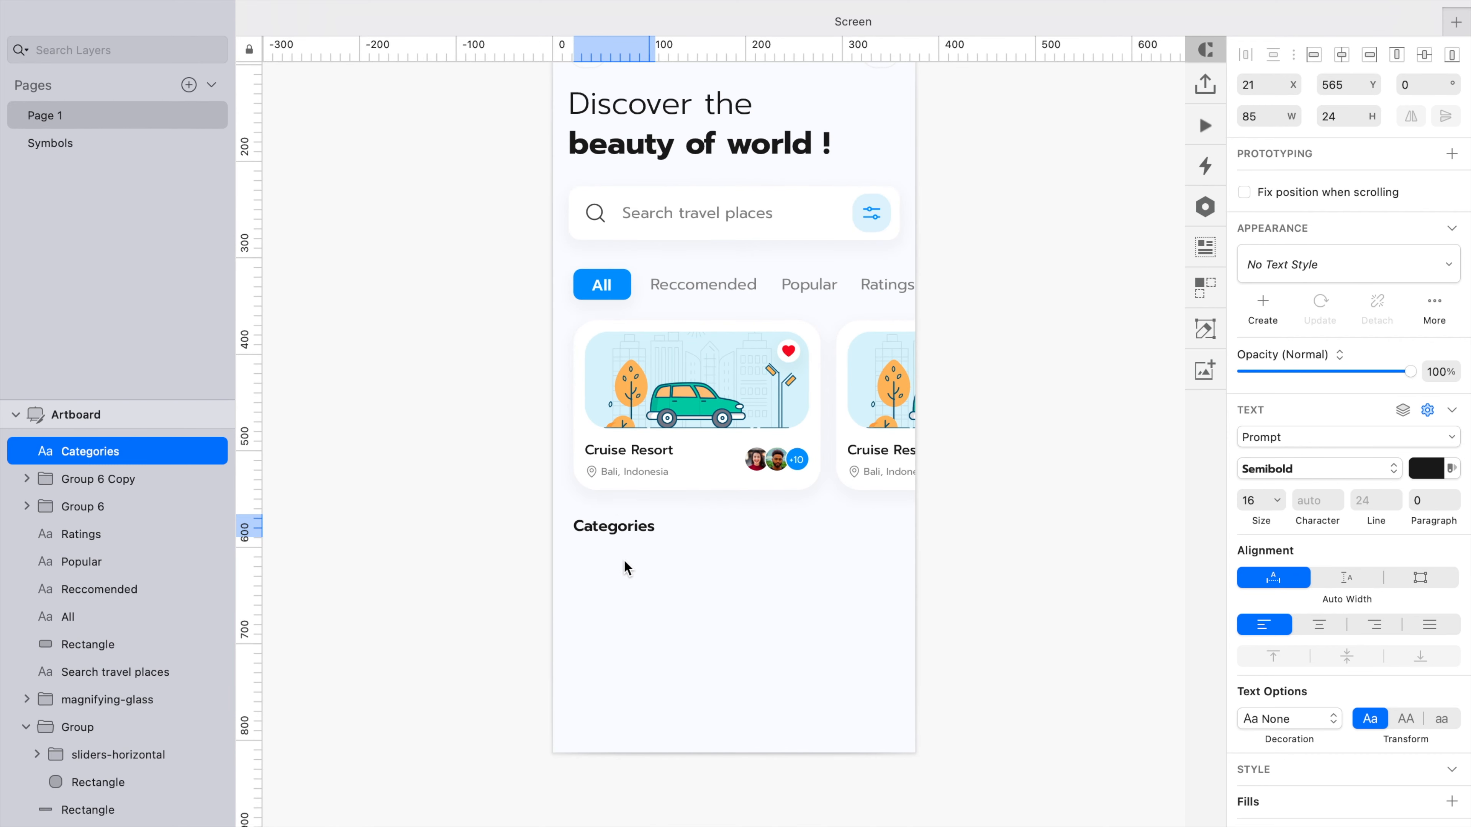
{"action": "left_click", "coordinate": [730, 578]}
{"action": "scroll", "coordinate": [726, 571], "scroll_direction": "down", "scroll_amount": 3}
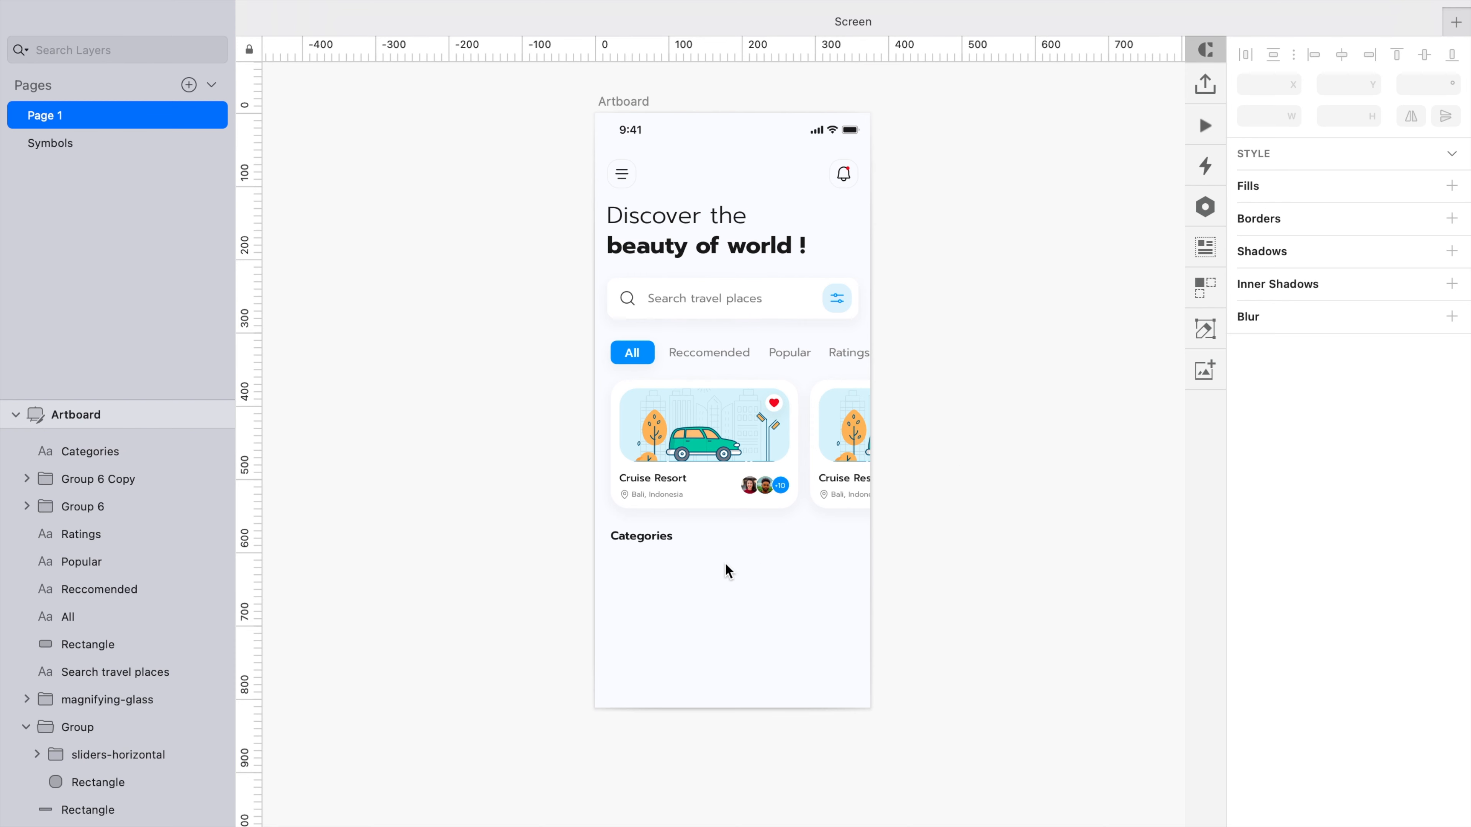
Draw a rectangle about 69 × 63 below the Categories heading at X 21, Y 618
{"action": "scroll", "coordinate": [654, 588], "scroll_direction": "up", "scroll_amount": 3}
{"action": "key", "text": "r"}
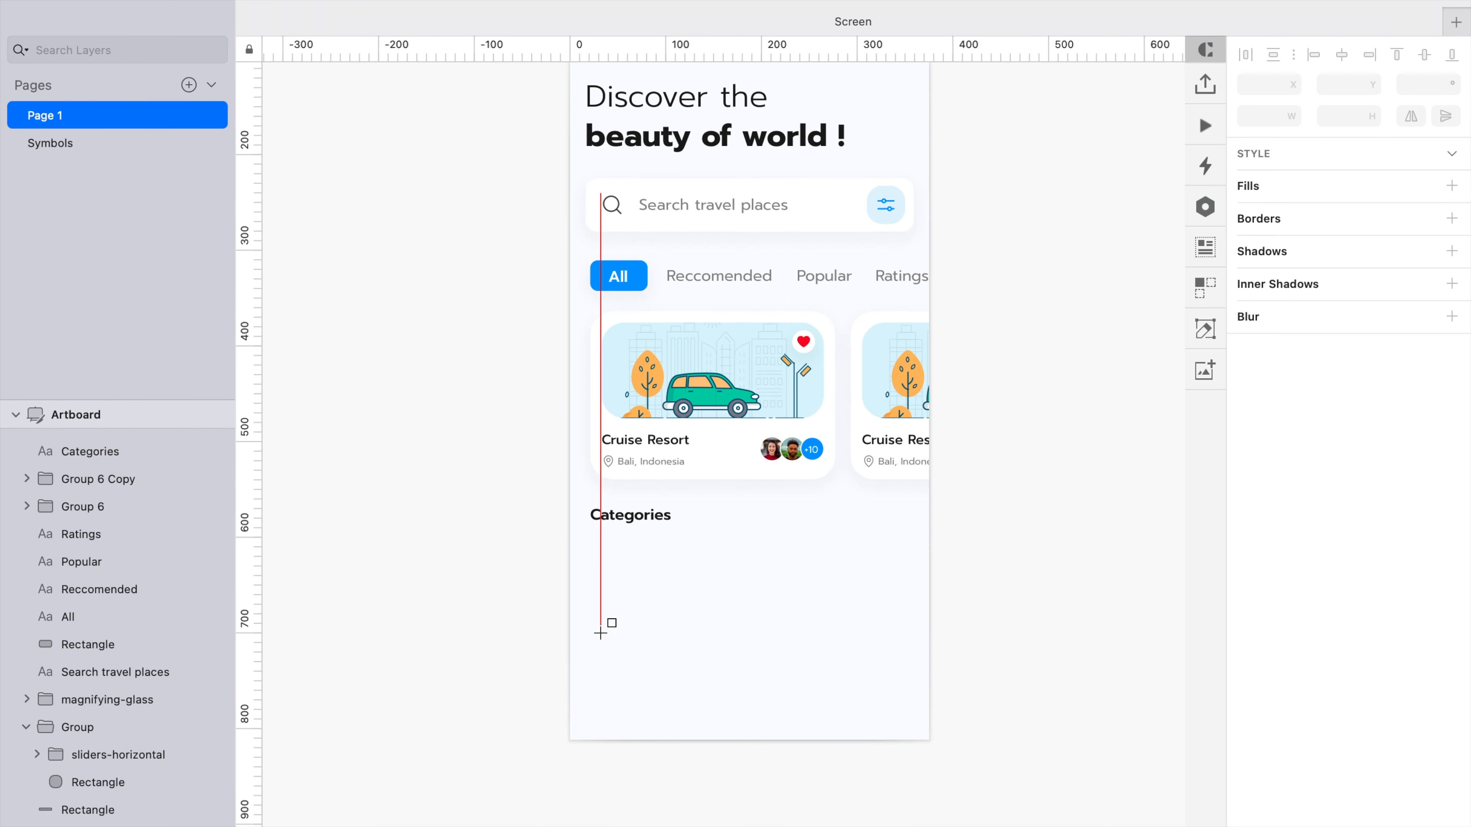
{"action": "left_click_drag", "start_coordinate": [590, 554], "coordinate": [656, 614]}
Apply the search bar's white fill and shadow style to the new rectangle under Categories
{"action": "left_click", "coordinate": [841, 209]}
{"action": "key", "text": "v"}
{"action": "left_click", "coordinate": [806, 610]}
{"action": "key", "text": "Escape"}
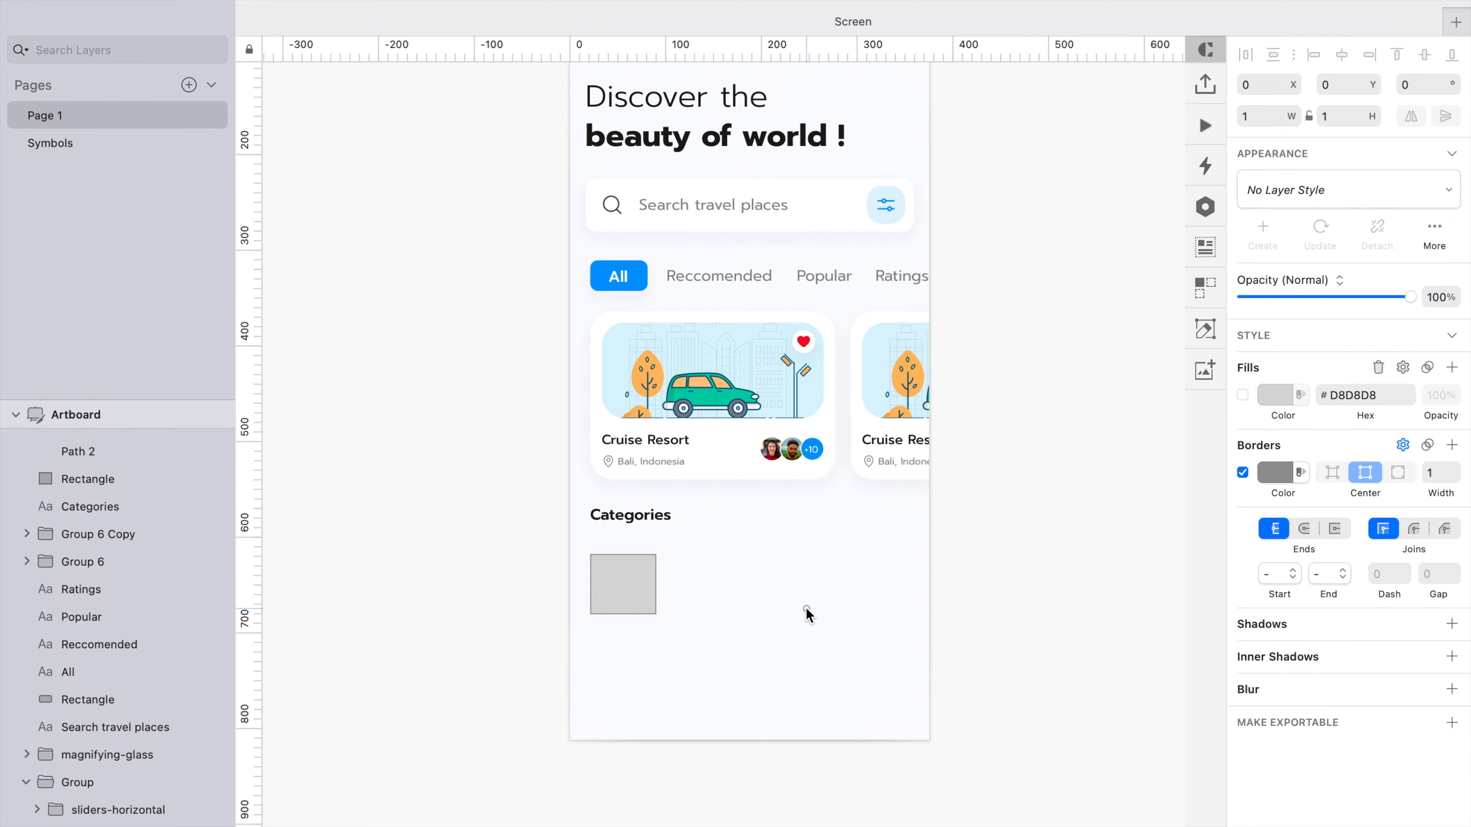
{"action": "left_click", "coordinate": [654, 602]}
{"action": "key", "text": "alt+super+v"}
{"action": "left_click", "coordinate": [715, 613]}
{"action": "left_click", "coordinate": [646, 597]}
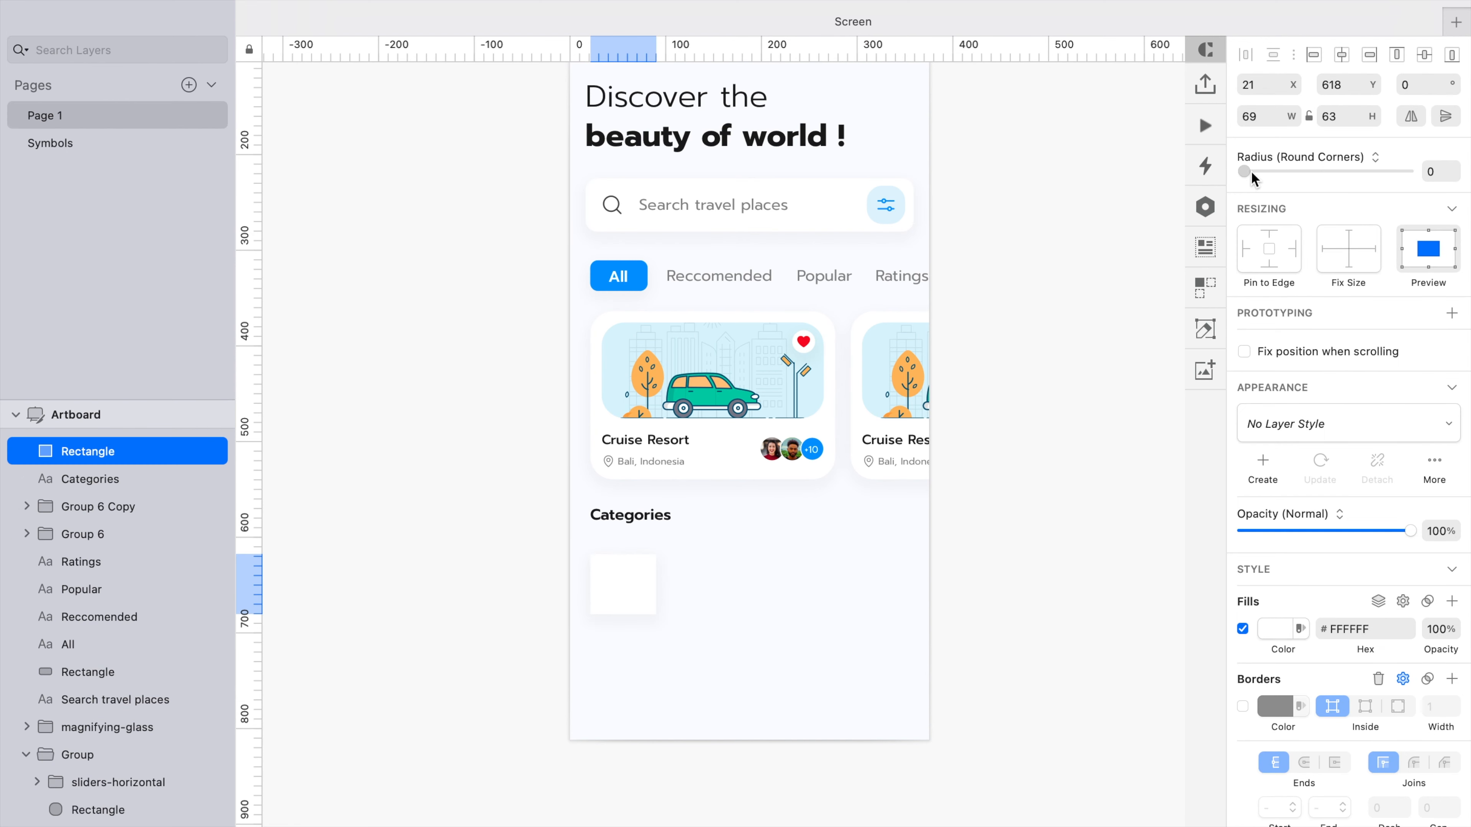
Round the category rectangle's corners to radius 21 and resize it to 70 × 70 with proportions locked
{"action": "left_click", "coordinate": [832, 492]}
{"action": "left_click", "coordinate": [653, 582]}
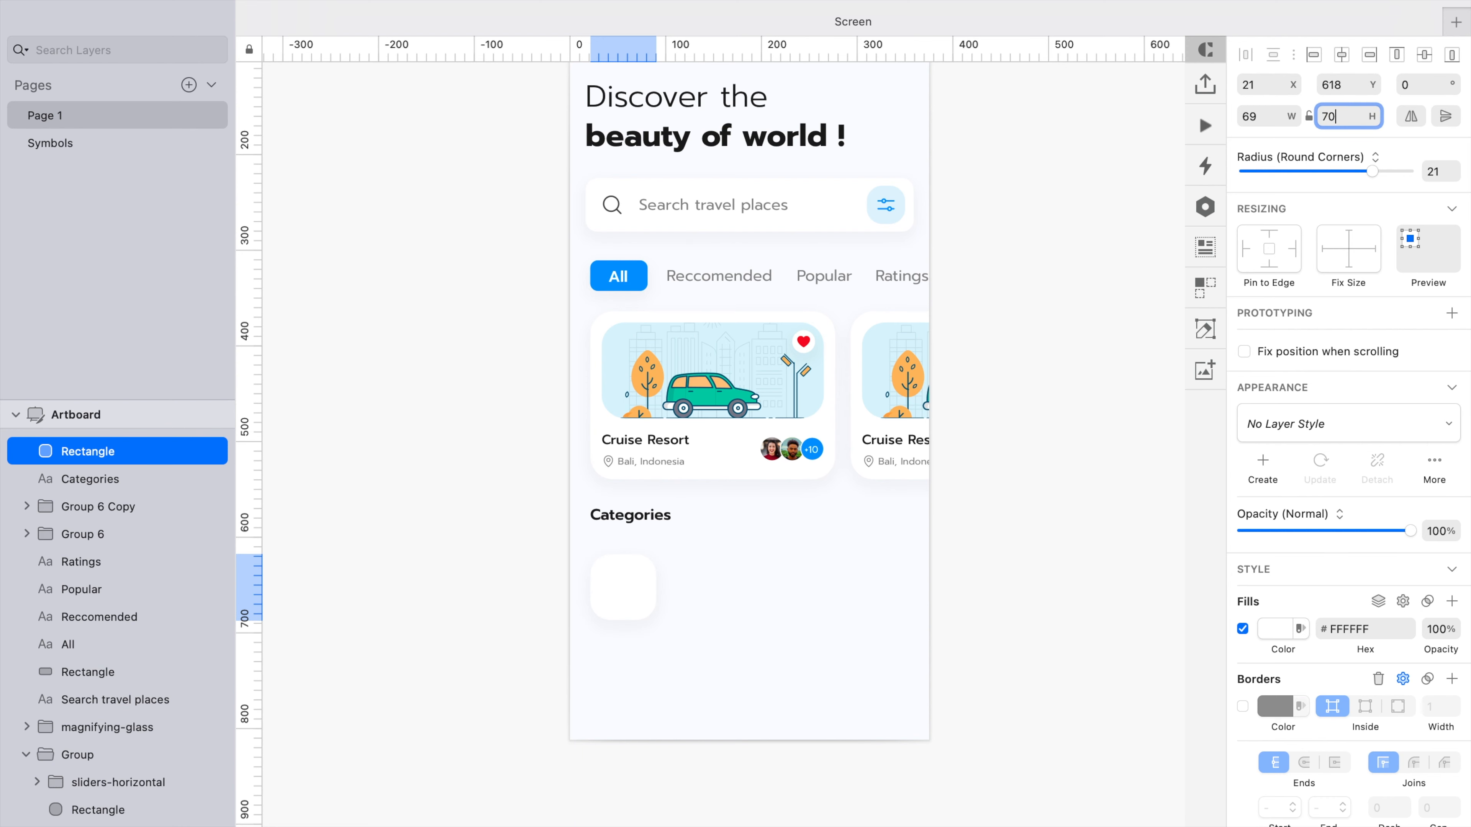
{"action": "left_click", "coordinate": [1306, 119]}
{"action": "left_click", "coordinate": [742, 620]}
{"action": "left_click", "coordinate": [648, 606]}
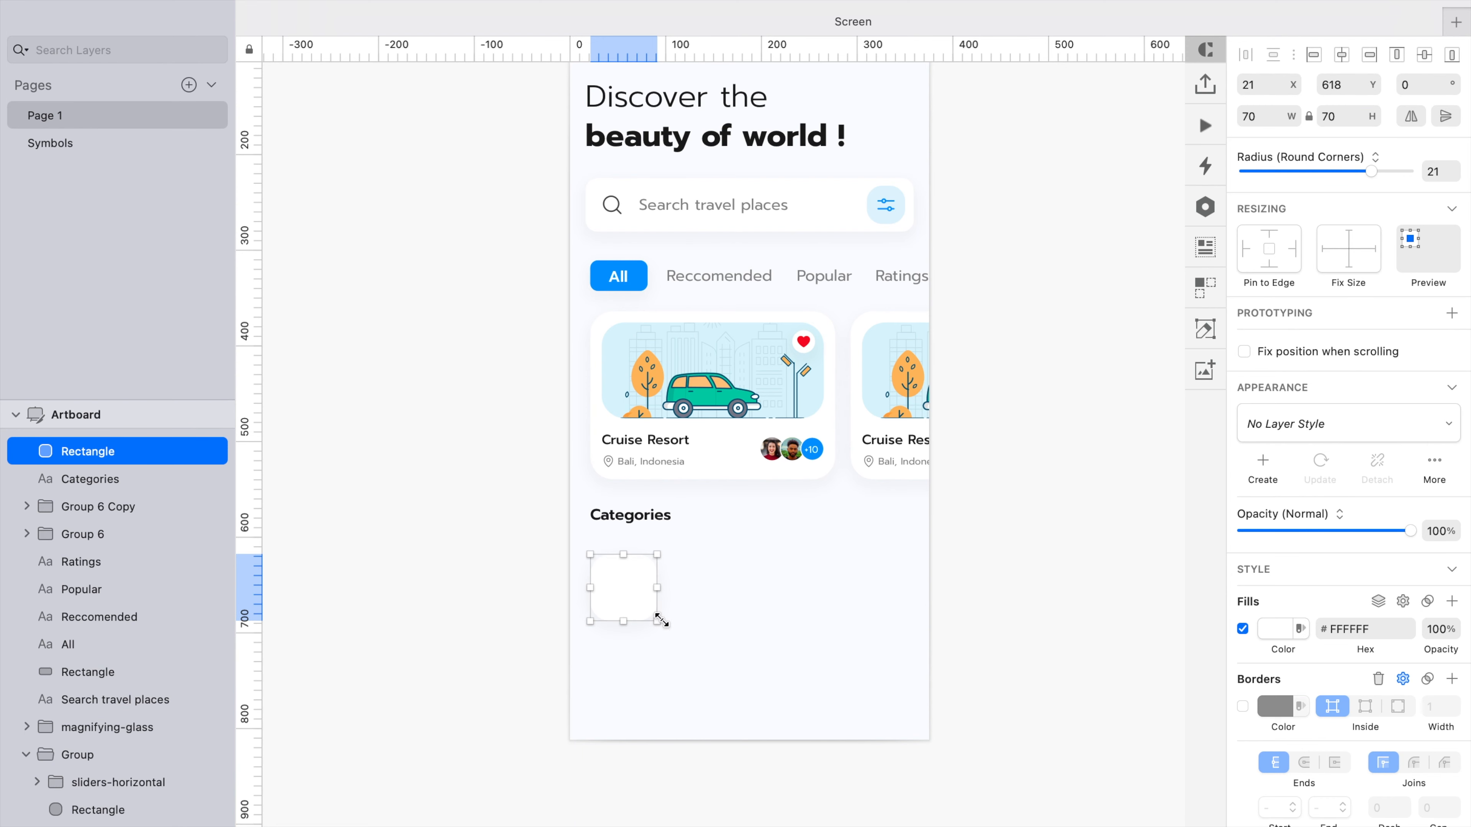
Enlarge the category tile to 82 × 82 and position it below the Categories heading at X 16, Y 605
{"action": "left_click_drag", "start_coordinate": [660, 623], "coordinate": [645, 589]}
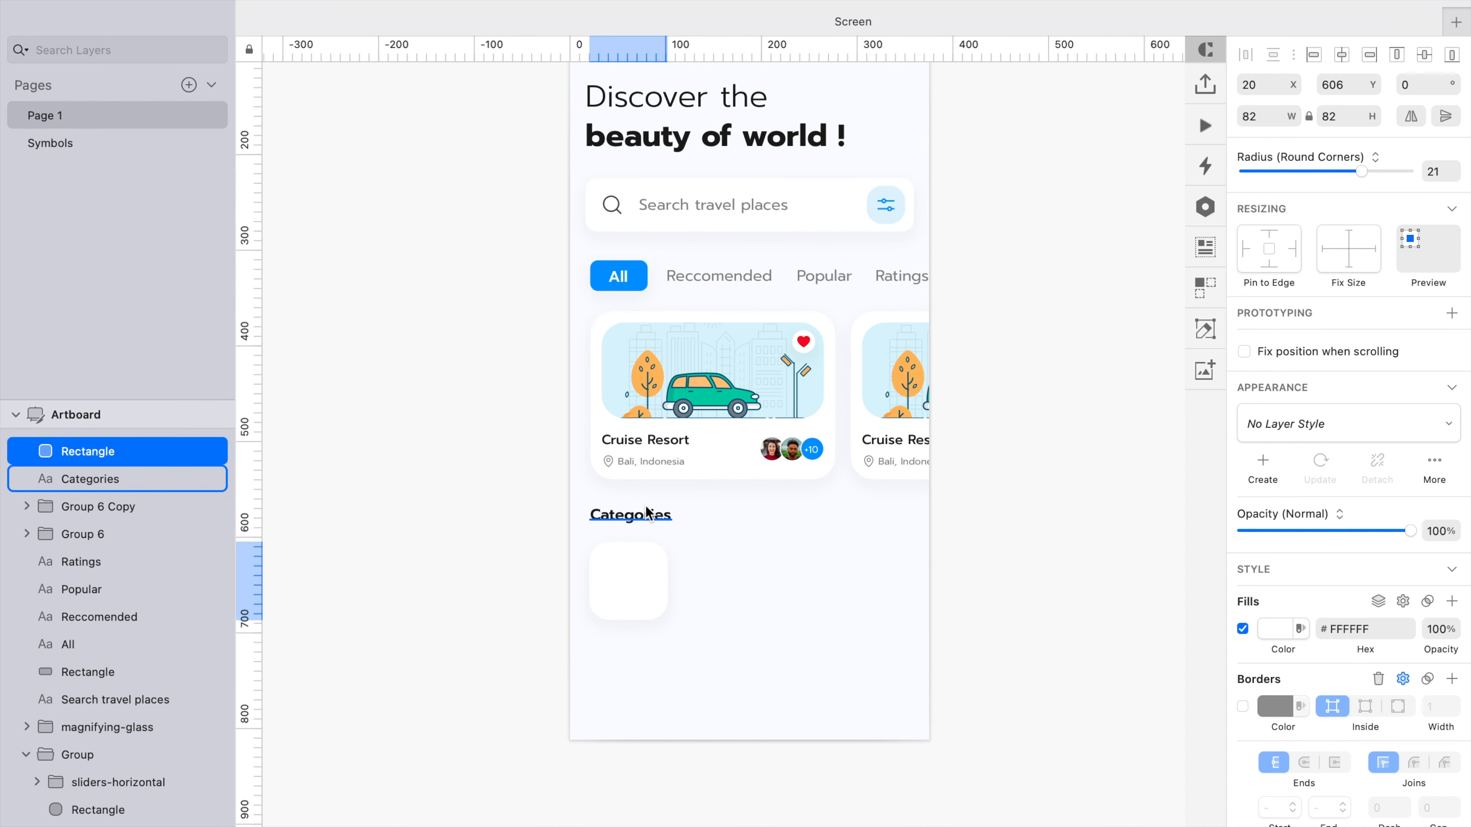
{"action": "key", "text": "Up"}
{"action": "left_click", "coordinate": [724, 660]}
{"action": "scroll", "coordinate": [724, 660], "scroll_direction": "down", "scroll_amount": 2}
{"action": "scroll", "coordinate": [627, 628], "scroll_direction": "up", "scroll_amount": 5}
{"action": "left_click", "coordinate": [711, 512]}
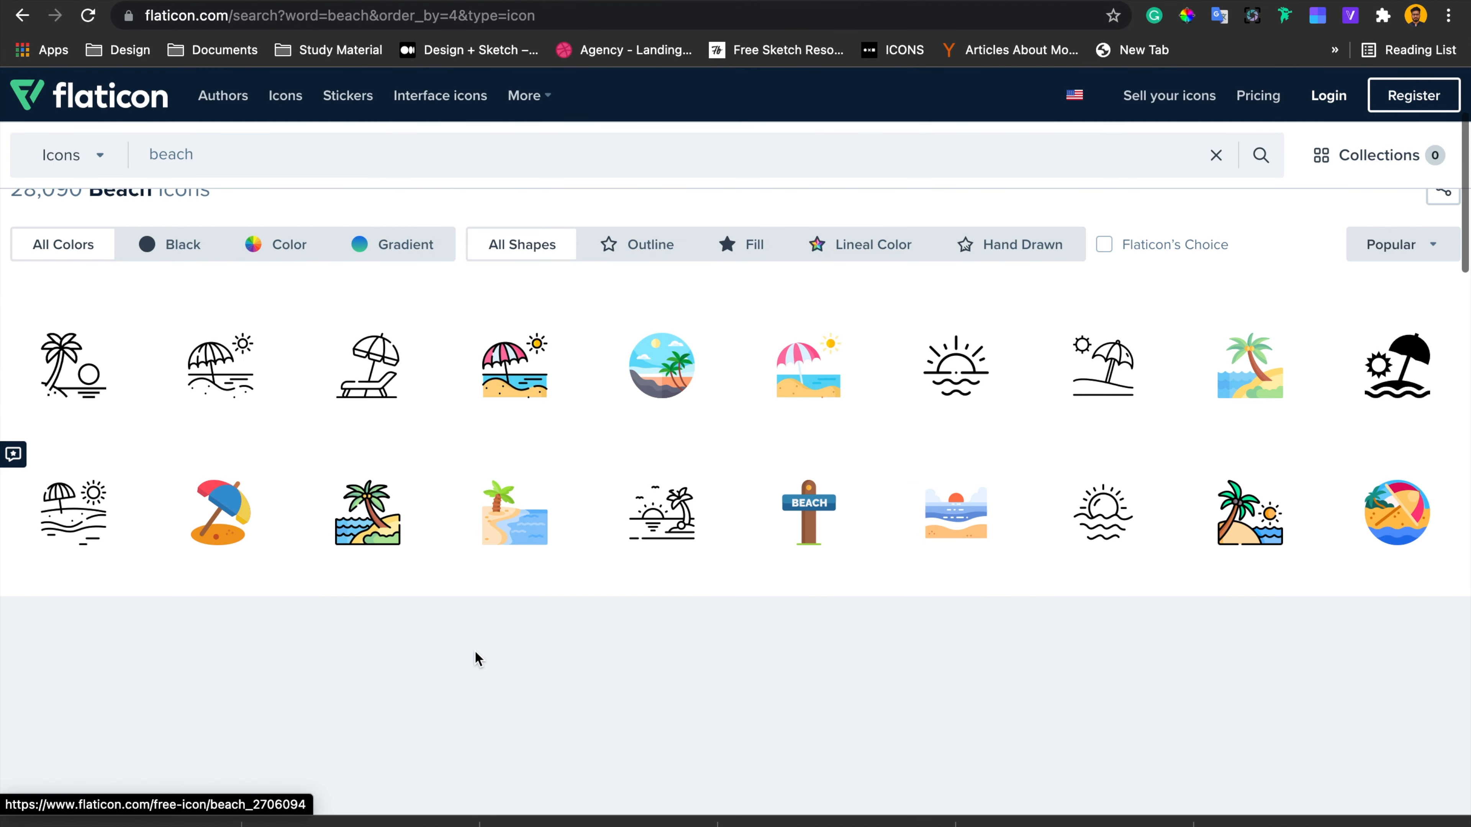
Download the free coloured parasol icon from Flaticon's beach results and close the download message
{"action": "left_click", "coordinate": [270, 534]}
{"action": "left_click", "coordinate": [1061, 414]}
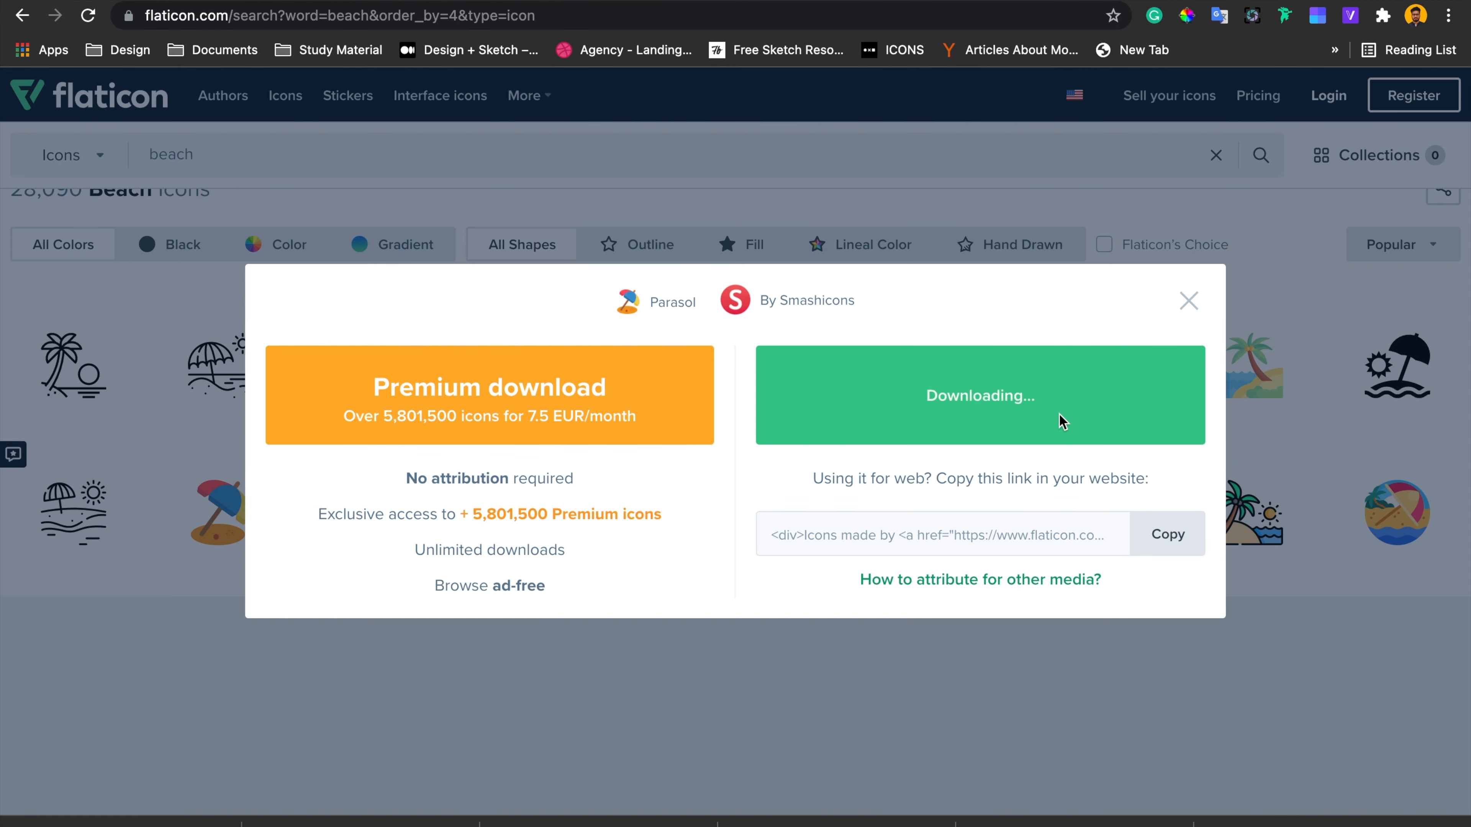
{"action": "left_click", "coordinate": [1198, 200]}
Switch to Sketch, bring in the parasol image and fit it at 49 × 49 in the centre of the category tile
{"action": "key", "text": "super+Tab"}
{"action": "mouse_move", "coordinate": [116, 822]}
{"action": "left_mouse_down"}
{"action": "mouse_move", "coordinate": [689, 547]}
{"action": "mouse_move", "coordinate": [858, 548]}
{"action": "left_mouse_up"}
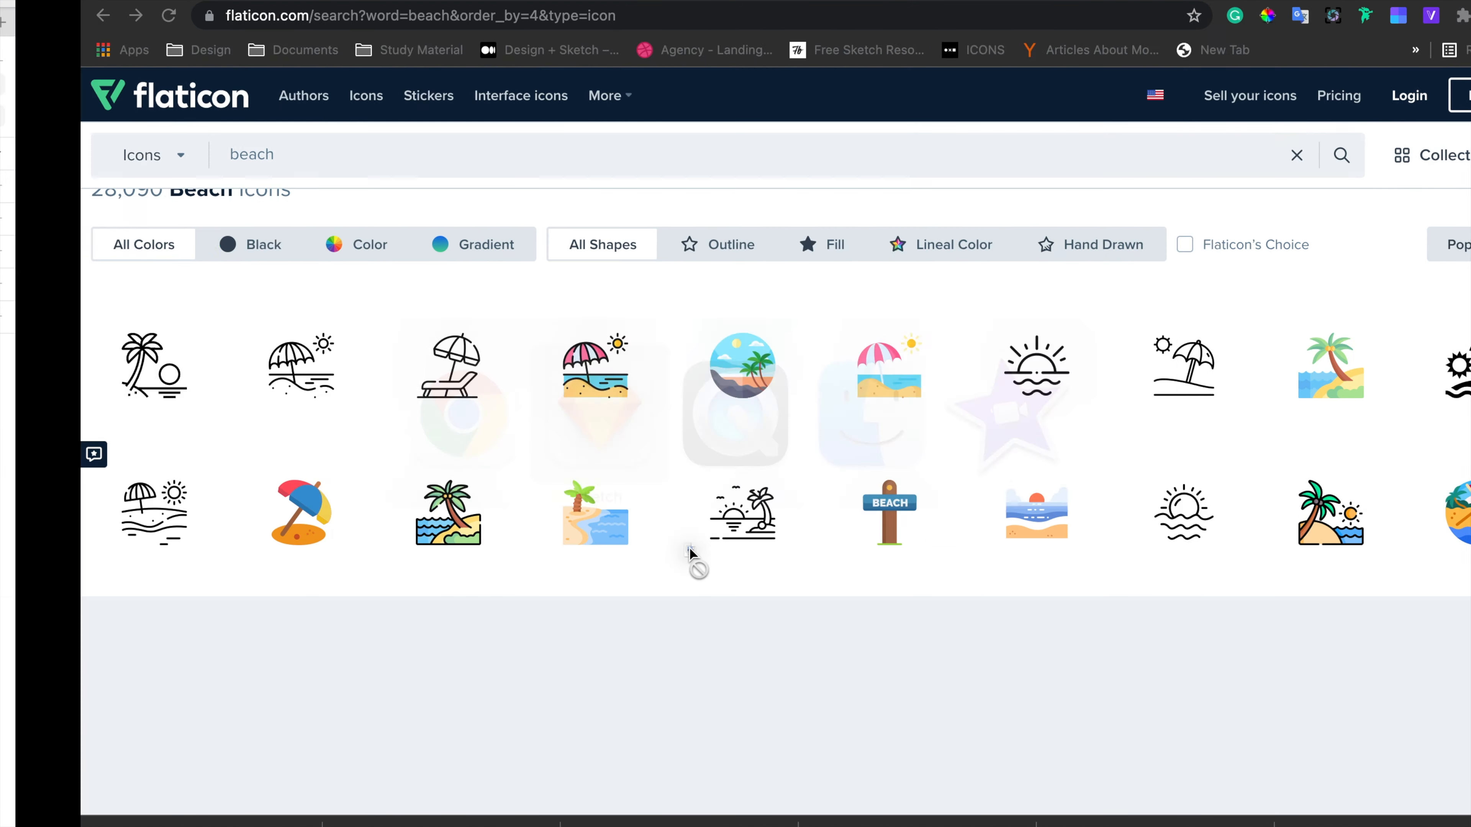
{"action": "mouse_move", "coordinate": [1093, 288]}
{"action": "left_mouse_down"}
{"action": "mouse_move", "coordinate": [812, 562]}
{"action": "mouse_move", "coordinate": [818, 473]}
{"action": "left_mouse_up"}
{"action": "scroll", "coordinate": [820, 470], "scroll_direction": "up", "scroll_amount": 5}
{"action": "left_click_drag", "start_coordinate": [871, 415], "coordinate": [867, 426]}
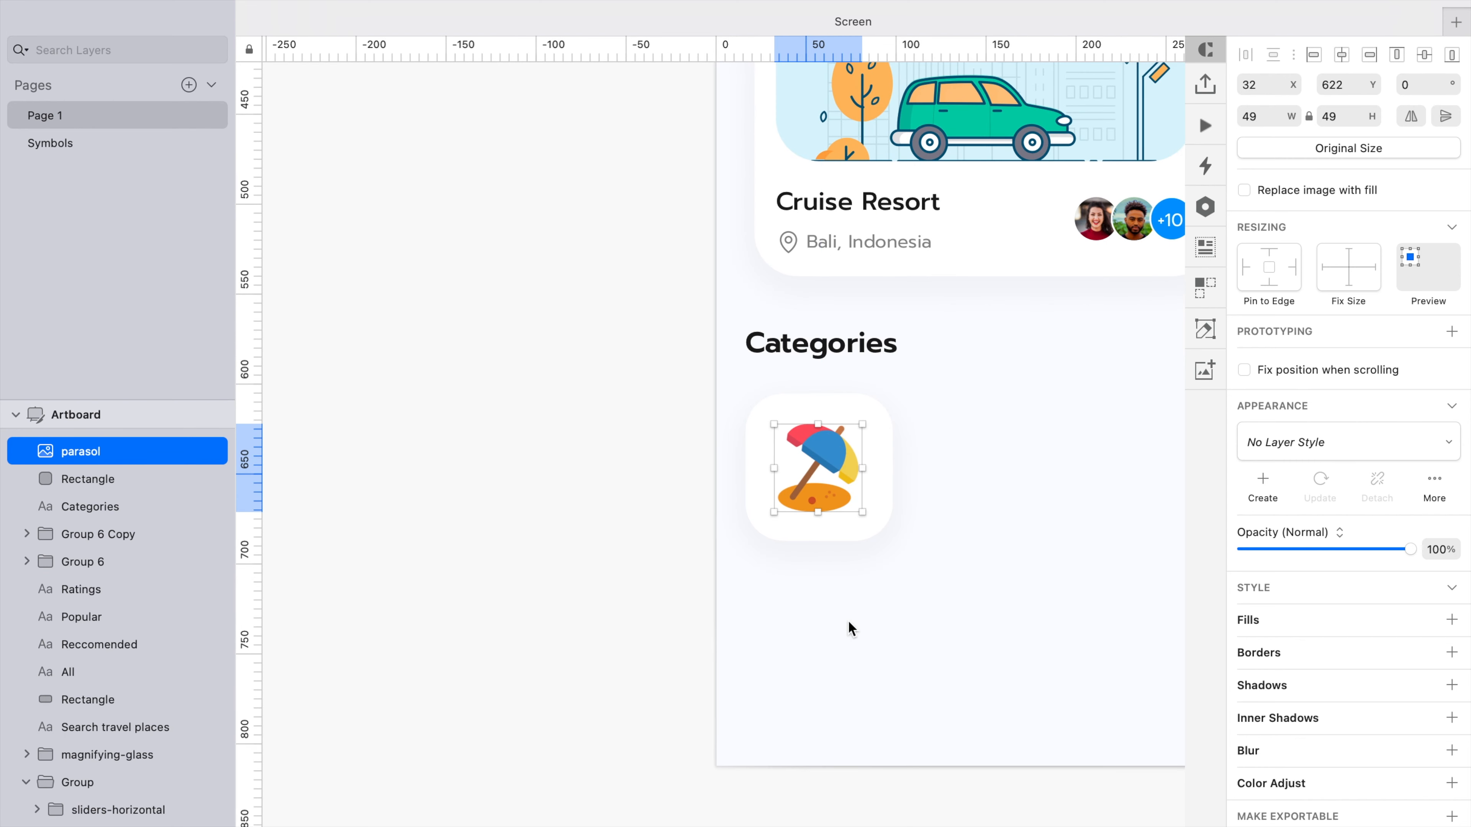
Add a "Beach" label in Prompt Medium, size 14, centred below the parasol tile
{"action": "key", "text": "t"}
{"action": "left_click", "coordinate": [785, 578]}
{"action": "type", "text": "Beach"}
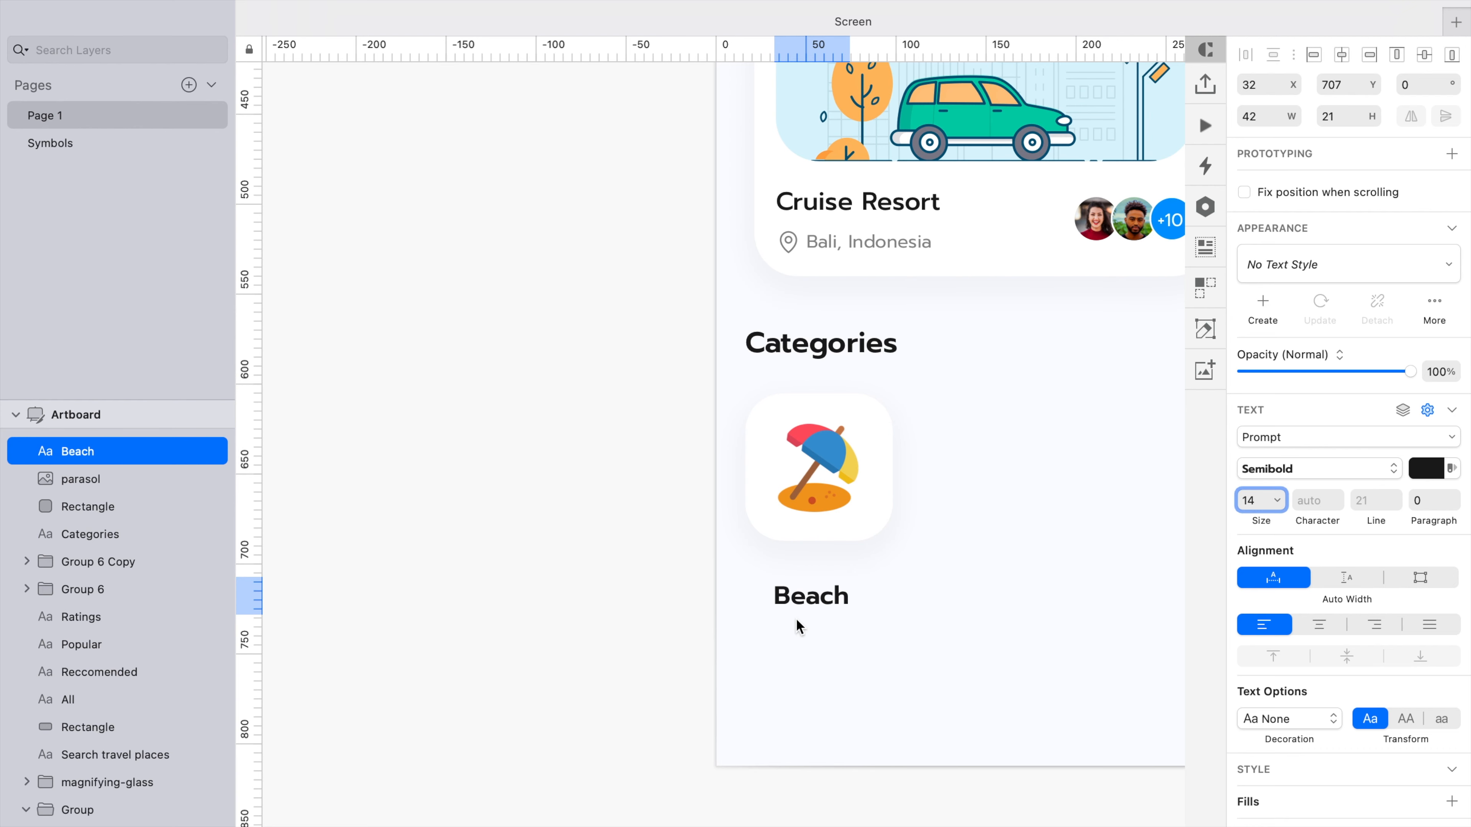
{"action": "scroll", "coordinate": [796, 627], "scroll_direction": "down", "scroll_amount": 2}
{"action": "left_click", "coordinate": [1318, 468]}
{"action": "left_click", "coordinate": [1294, 424]}
{"action": "left_click", "coordinate": [922, 640]}
{"action": "left_click", "coordinate": [814, 602]}
{"action": "left_click_drag", "start_coordinate": [815, 603], "coordinate": [820, 596]}
Group the parasol icon with its tile, and group that result with the Beach label
{"action": "left_click", "coordinate": [809, 518]}
{"action": "left_click", "coordinate": [860, 514], "text": "shift"}
{"action": "key", "text": "super+g"}
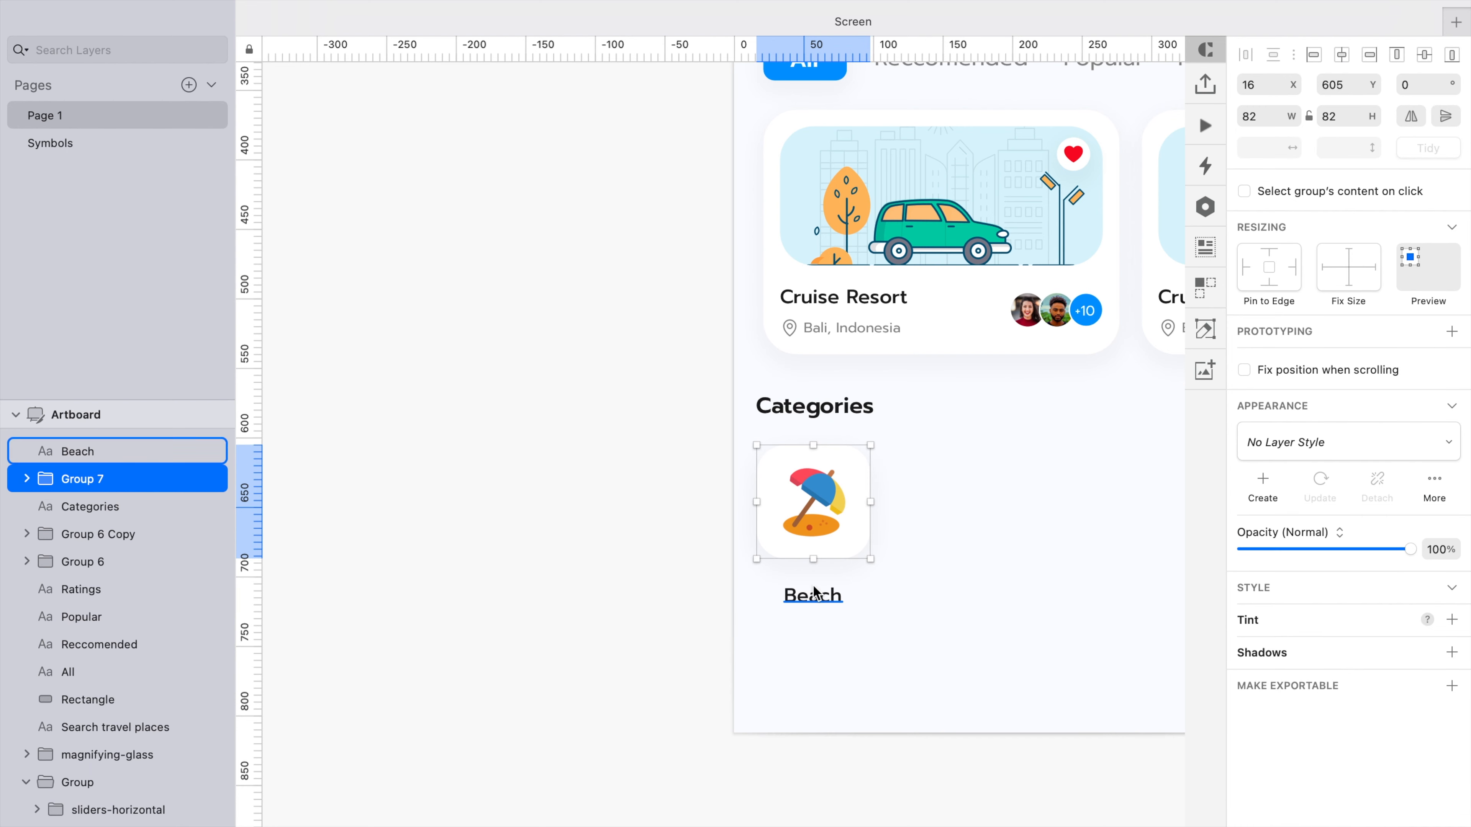
{"action": "left_click", "coordinate": [820, 595], "text": "shift"}
{"action": "scroll", "coordinate": [900, 571], "scroll_direction": "down", "scroll_amount": 3}
{"action": "key", "text": "super+g"}
Duplicate the Beach category beside the original and relabel the copy "Mountain", centring the label under its tile
{"action": "left_click_drag", "start_coordinate": [859, 546], "coordinate": [930, 521]}
{"action": "left_click", "coordinate": [950, 675]}
{"action": "scroll", "coordinate": [927, 637], "scroll_direction": "right", "scroll_amount": 2}
{"action": "scroll", "coordinate": [926, 637], "scroll_direction": "up", "scroll_amount": 1}
{"action": "double_click", "coordinate": [908, 598]}
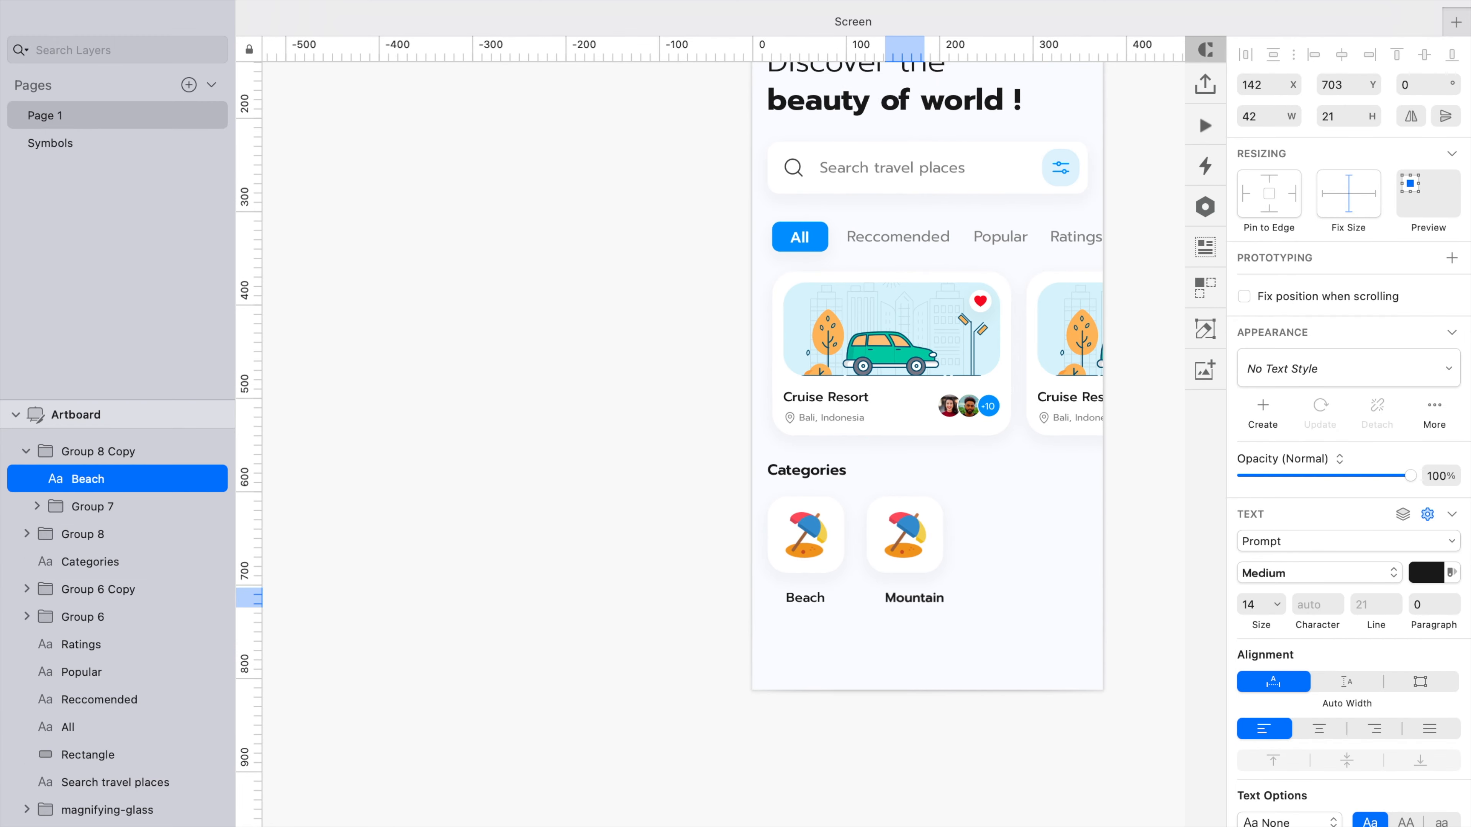
{"action": "left_click_drag", "start_coordinate": [910, 599], "coordinate": [899, 600]}
Switch to Flaticon, search for "mountain" and download the free brown mountain icon with sun and clouds
{"action": "key", "text": "super+Tab"}
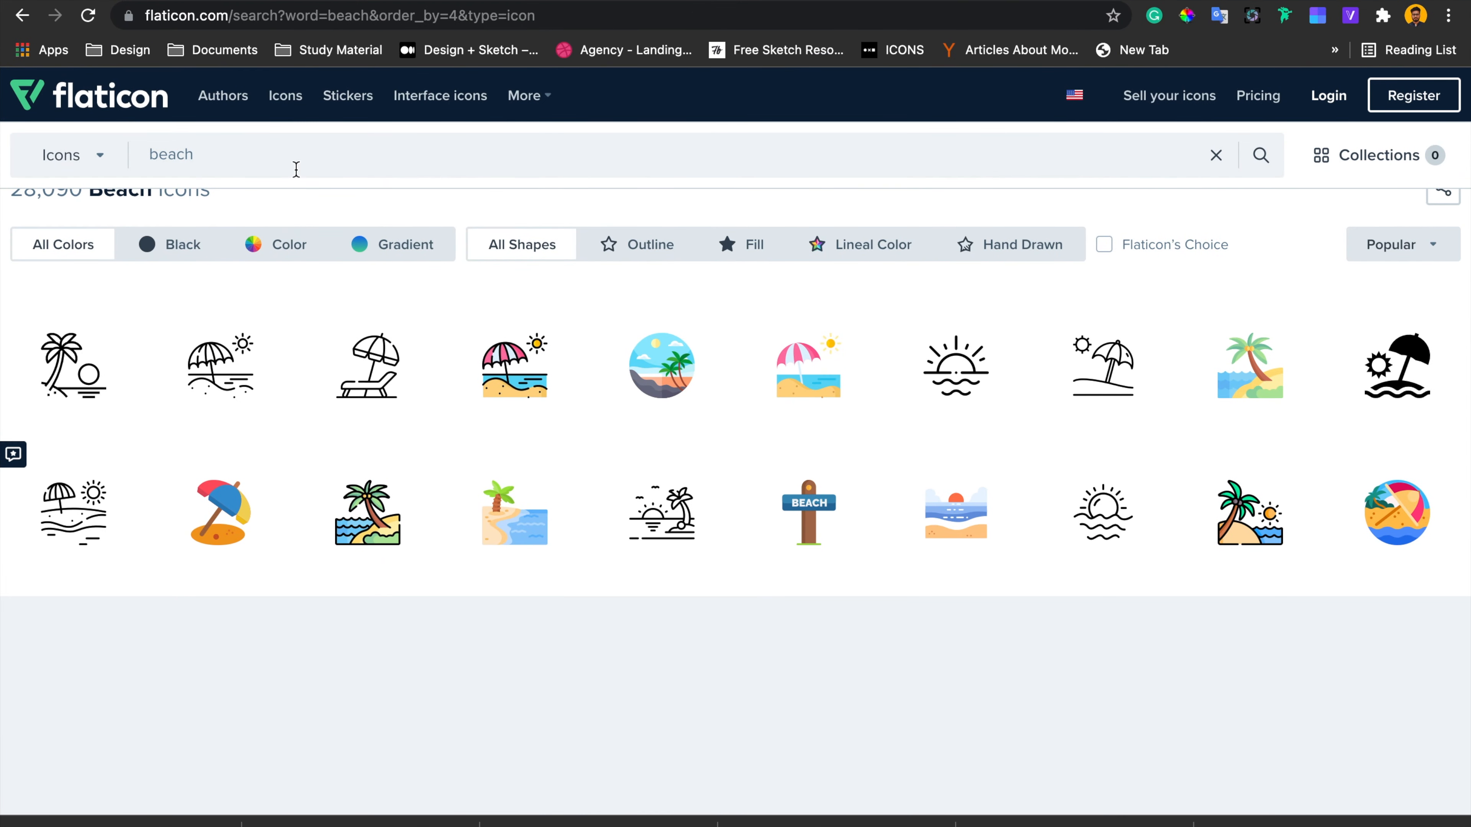
{"action": "key", "text": "Return"}
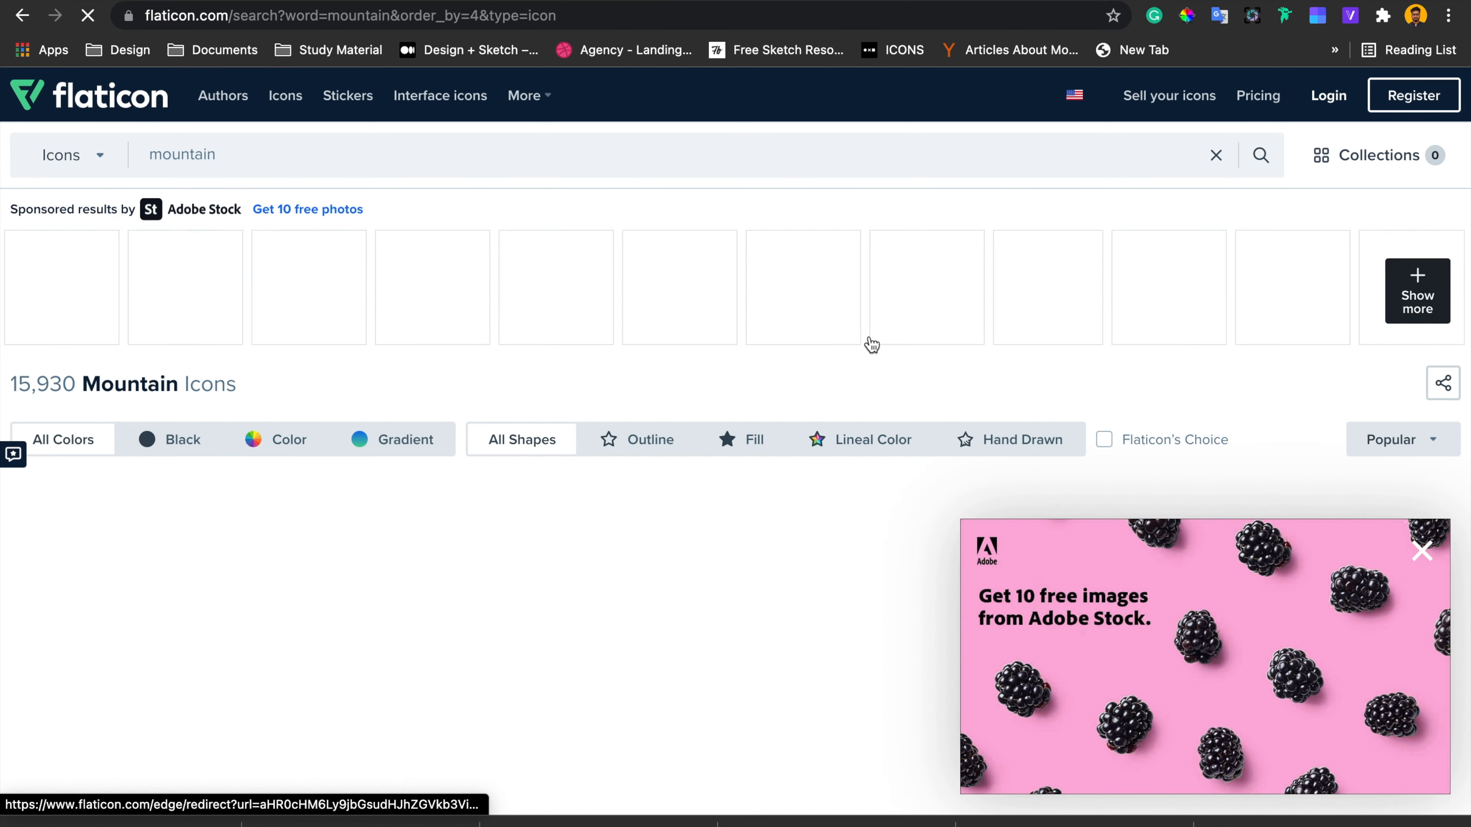
{"action": "scroll", "coordinate": [870, 343], "scroll_direction": "down", "scroll_amount": 3}
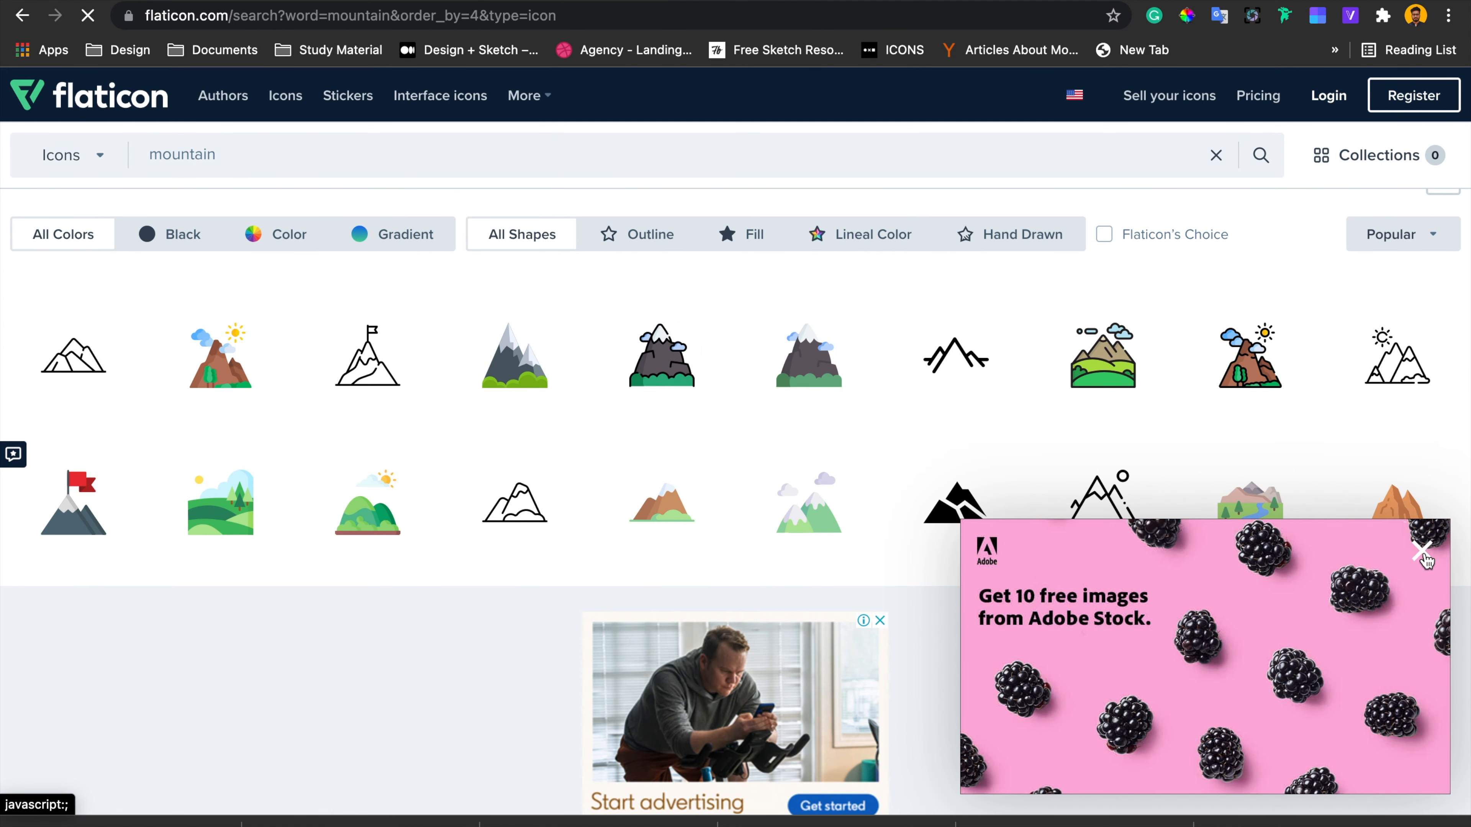
{"action": "scroll", "coordinate": [610, 516], "scroll_direction": "down", "scroll_amount": 5}
{"action": "scroll", "coordinate": [610, 514], "scroll_direction": "down", "scroll_amount": 2}
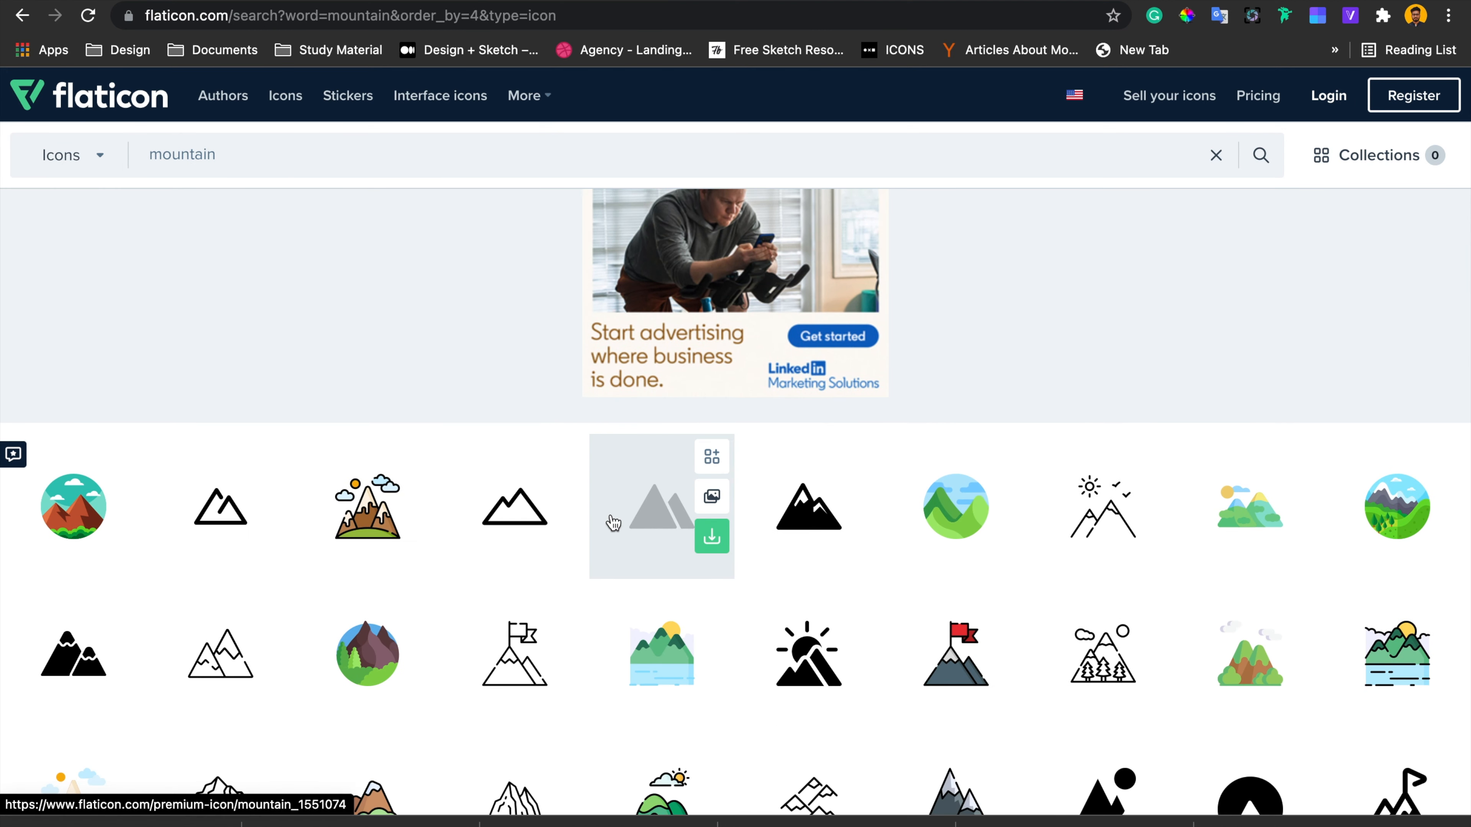
{"action": "scroll", "coordinate": [607, 428], "scroll_direction": "up", "scroll_amount": 10}
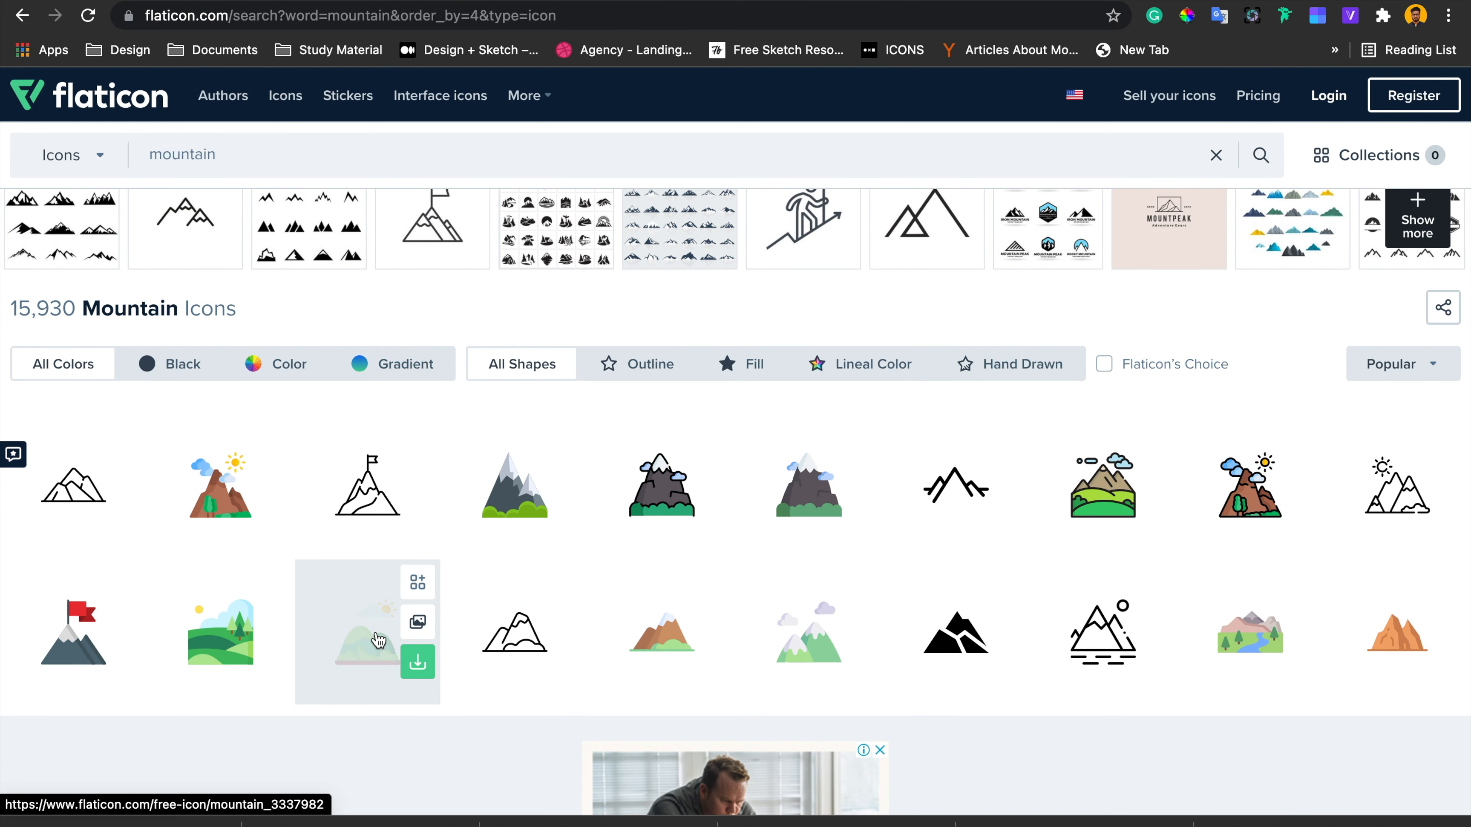
{"action": "left_click", "coordinate": [270, 516]}
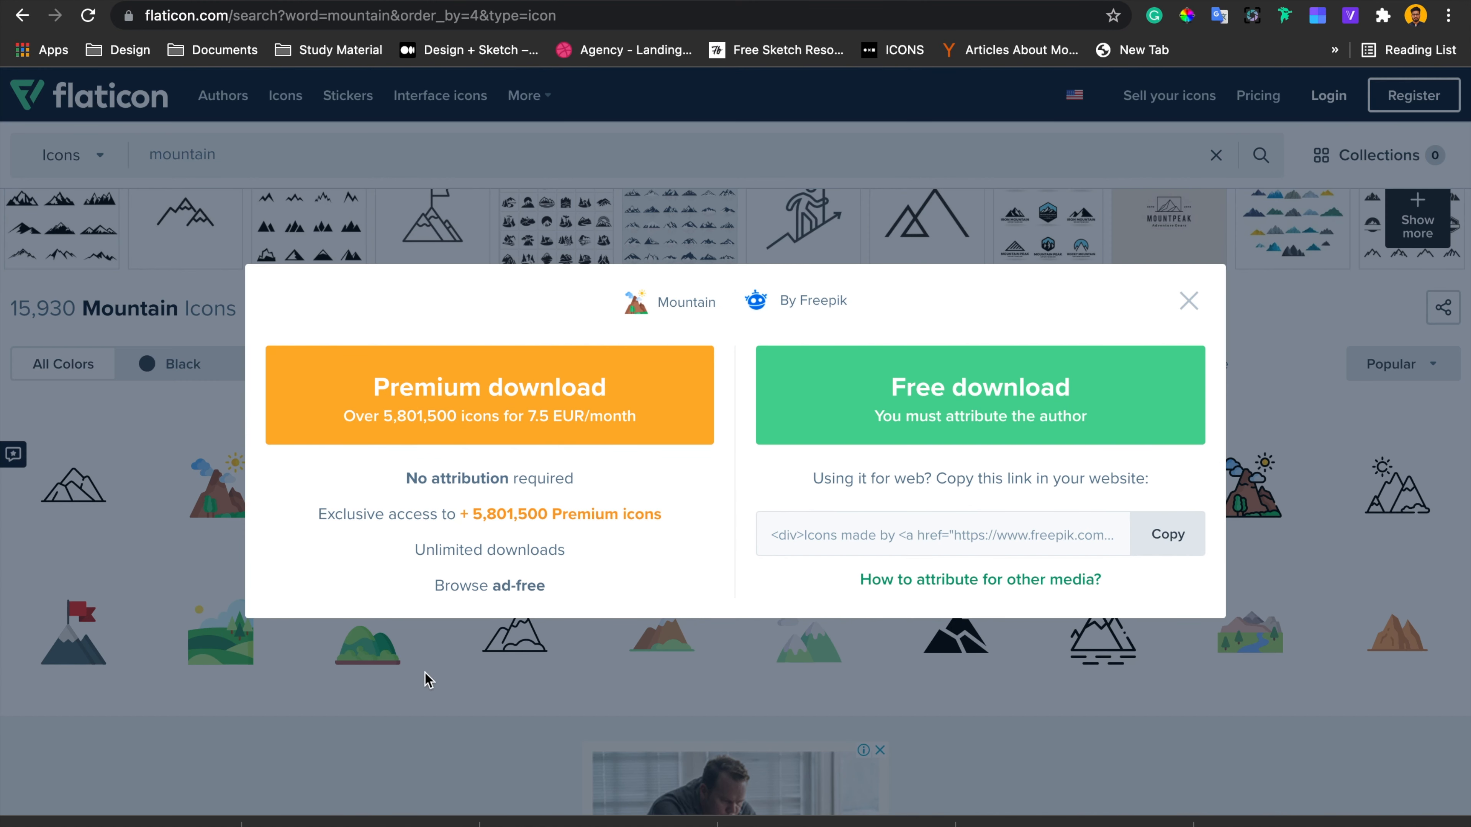
{"action": "left_click", "coordinate": [1004, 412]}
Bring the mountain image into the Sketch design, set its width to 24 and place it beside the Mountain tile
{"action": "mouse_move", "coordinate": [256, 692]}
{"action": "left_mouse_down"}
{"action": "mouse_move", "coordinate": [463, 598]}
{"action": "mouse_move", "coordinate": [854, 608]}
{"action": "mouse_move", "coordinate": [594, 613]}
{"action": "left_mouse_up"}
{"action": "key", "text": "super+Tab"}
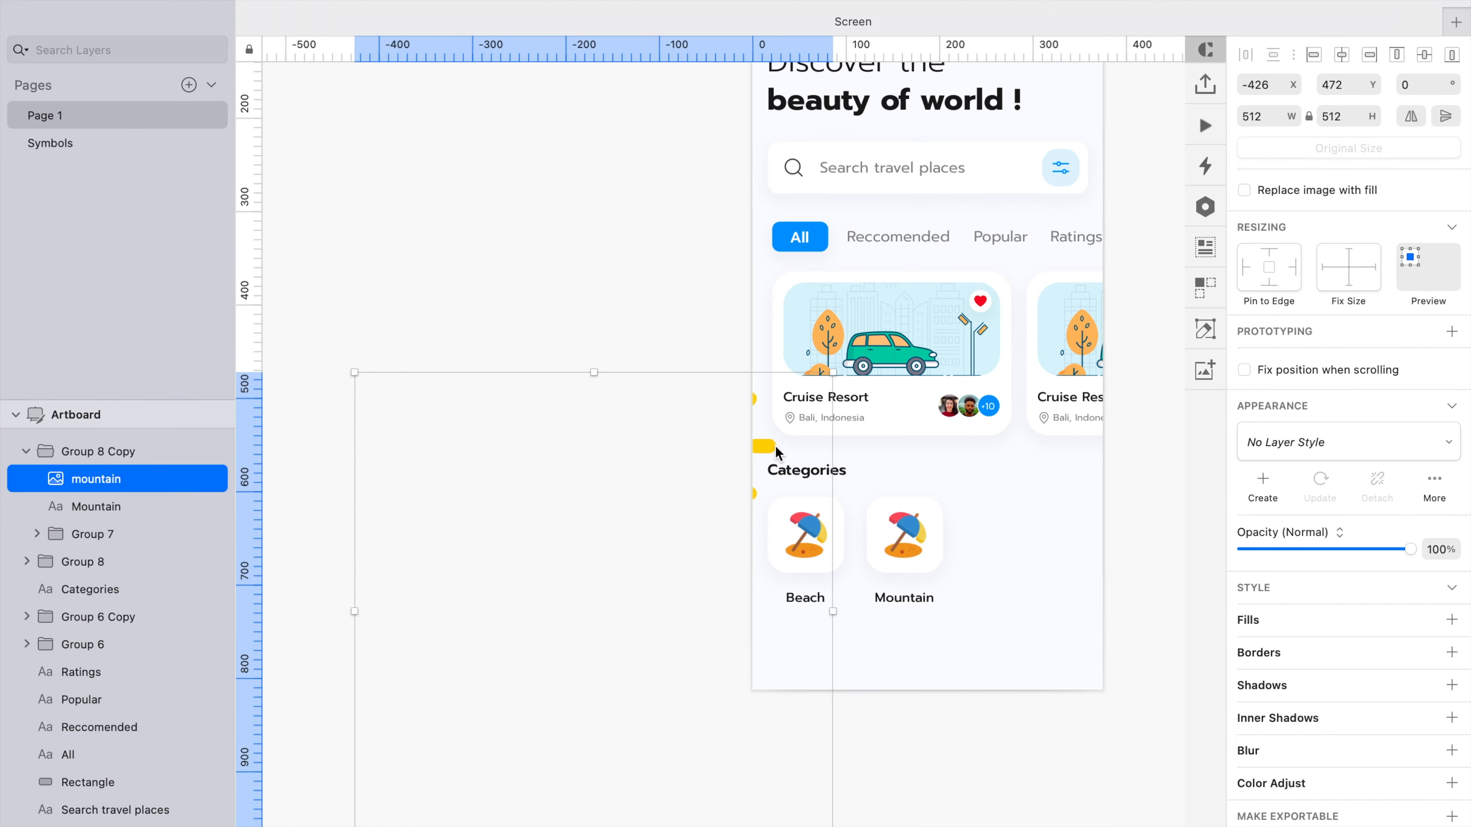
{"action": "left_click_drag", "start_coordinate": [775, 446], "coordinate": [632, 424]}
{"action": "type", "text": "24"}
{"action": "key", "text": "Return"}
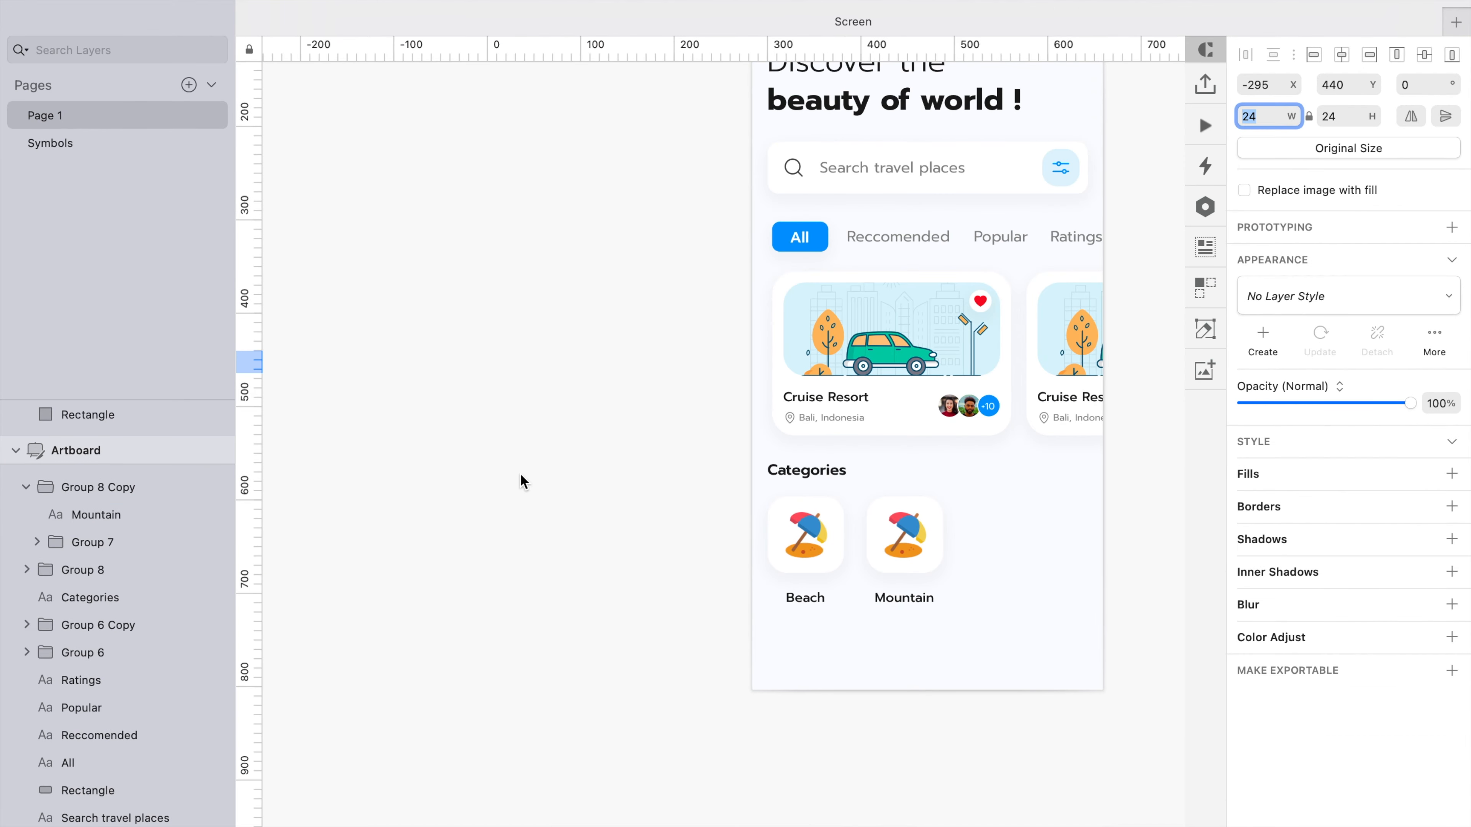
{"action": "scroll", "coordinate": [535, 491], "scroll_direction": "left", "scroll_amount": 3}
{"action": "left_click_drag", "start_coordinate": [348, 365], "coordinate": [1107, 548]}
Replace the parasol in the Mountain tile with the mountain image, enlarged to the parasol's size, and delete the parasol
{"action": "scroll", "coordinate": [1106, 548], "scroll_direction": "up", "scroll_amount": 5}
{"action": "scroll", "coordinate": [1107, 554], "scroll_direction": "right", "scroll_amount": 1}
{"action": "left_click", "coordinate": [814, 512], "text": "super"}
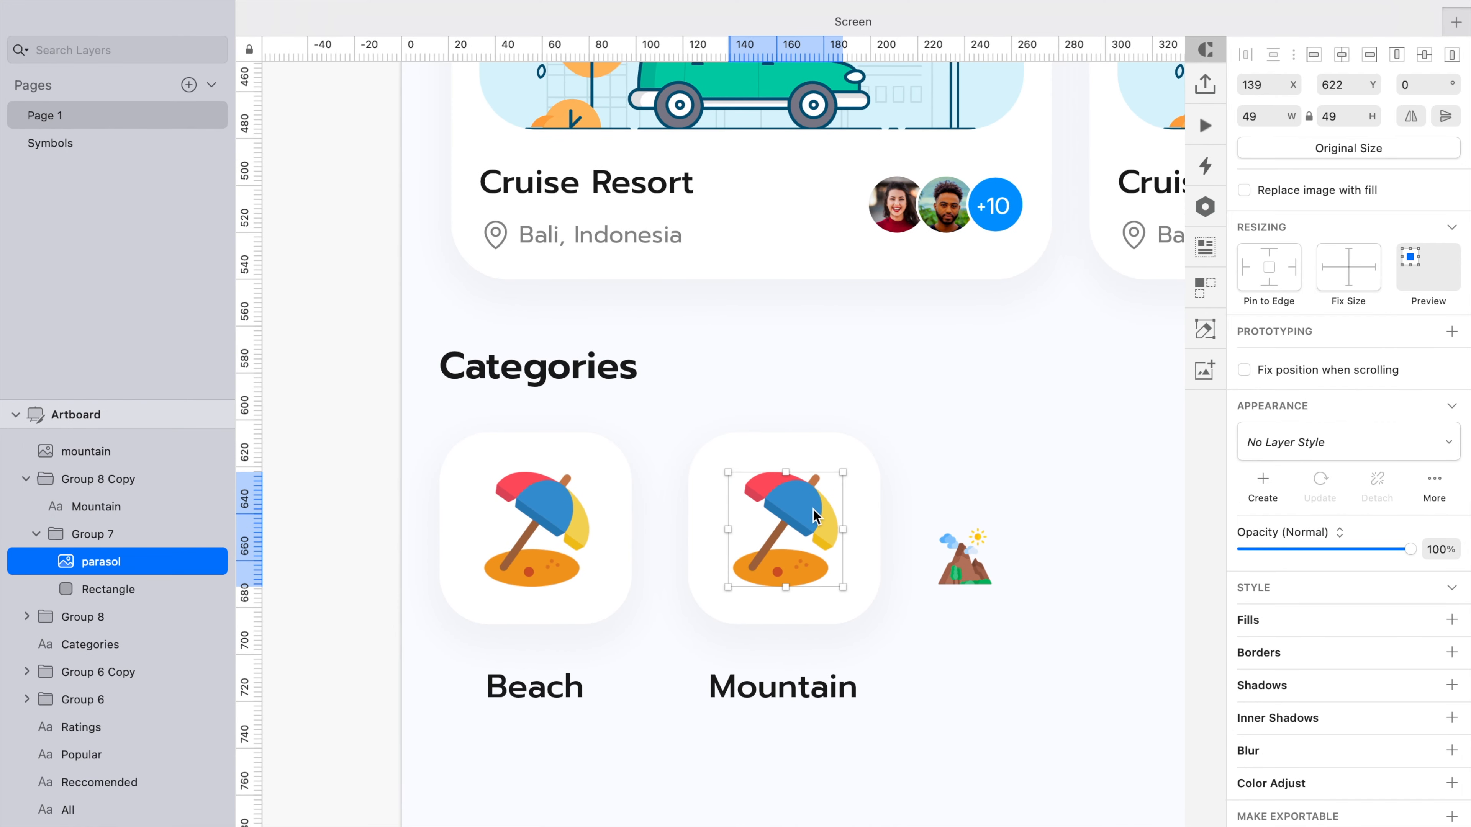
{"action": "scroll", "coordinate": [814, 512], "scroll_direction": "down", "scroll_amount": 1}
{"action": "left_click", "coordinate": [957, 540]}
{"action": "key", "text": "super+x"}
{"action": "left_click", "coordinate": [782, 517], "text": "super"}
{"action": "key", "text": "super+v"}
{"action": "left_click_drag", "start_coordinate": [782, 515], "coordinate": [834, 566]}
{"action": "left_click", "coordinate": [105, 562]}
{"action": "key", "text": "Delete"}
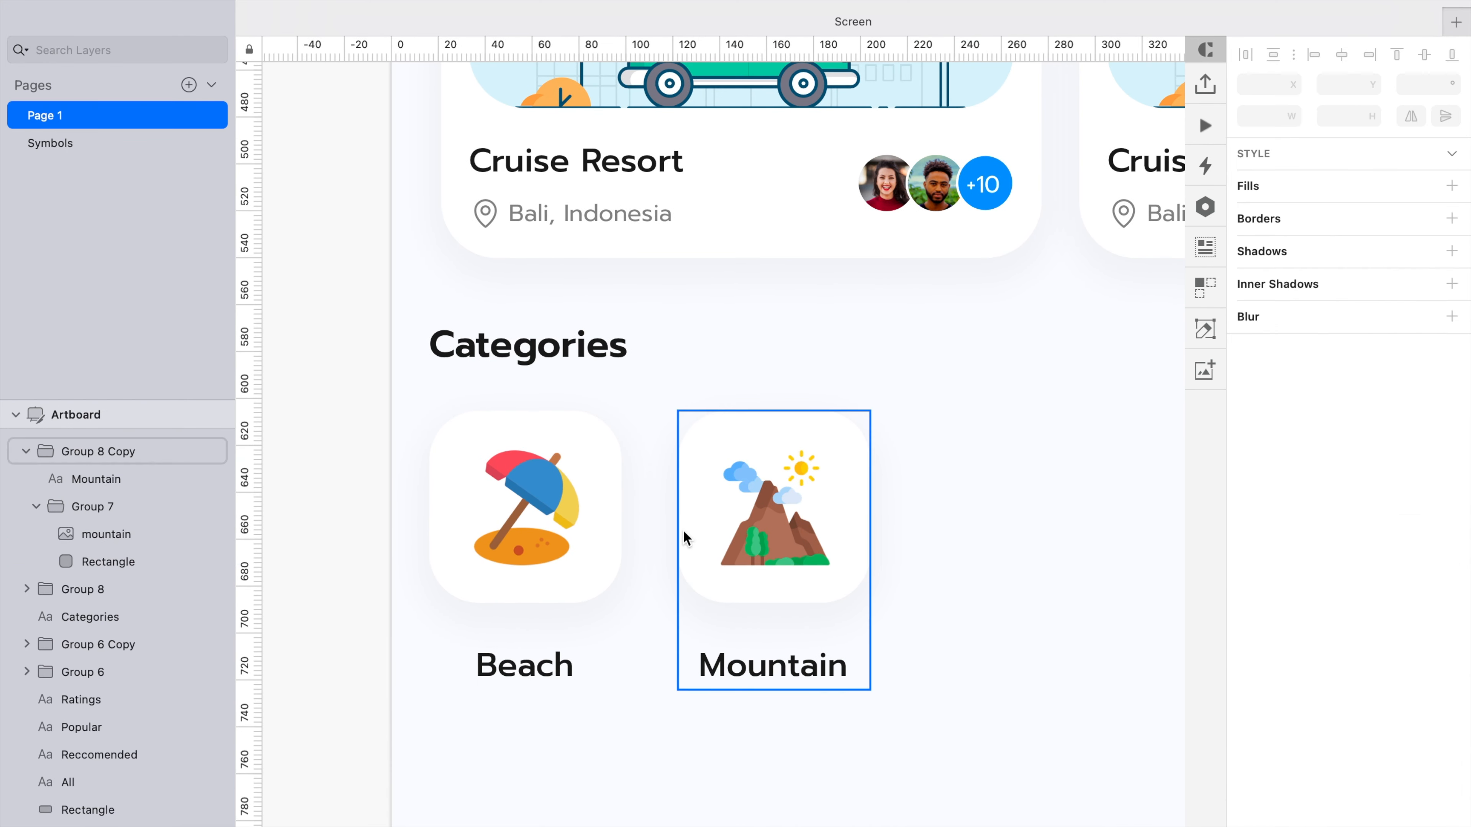
Duplicate the Mountain category twice in the row and relabel the third tile "Camp", centred under its tile
{"action": "scroll", "coordinate": [685, 537], "scroll_direction": "down", "scroll_amount": 5}
{"action": "left_click_drag", "start_coordinate": [746, 543], "coordinate": [1040, 539]}
{"action": "left_click", "coordinate": [1096, 637]}
{"action": "double_click", "coordinate": [894, 613]}
{"action": "type", "text": "Camp"}
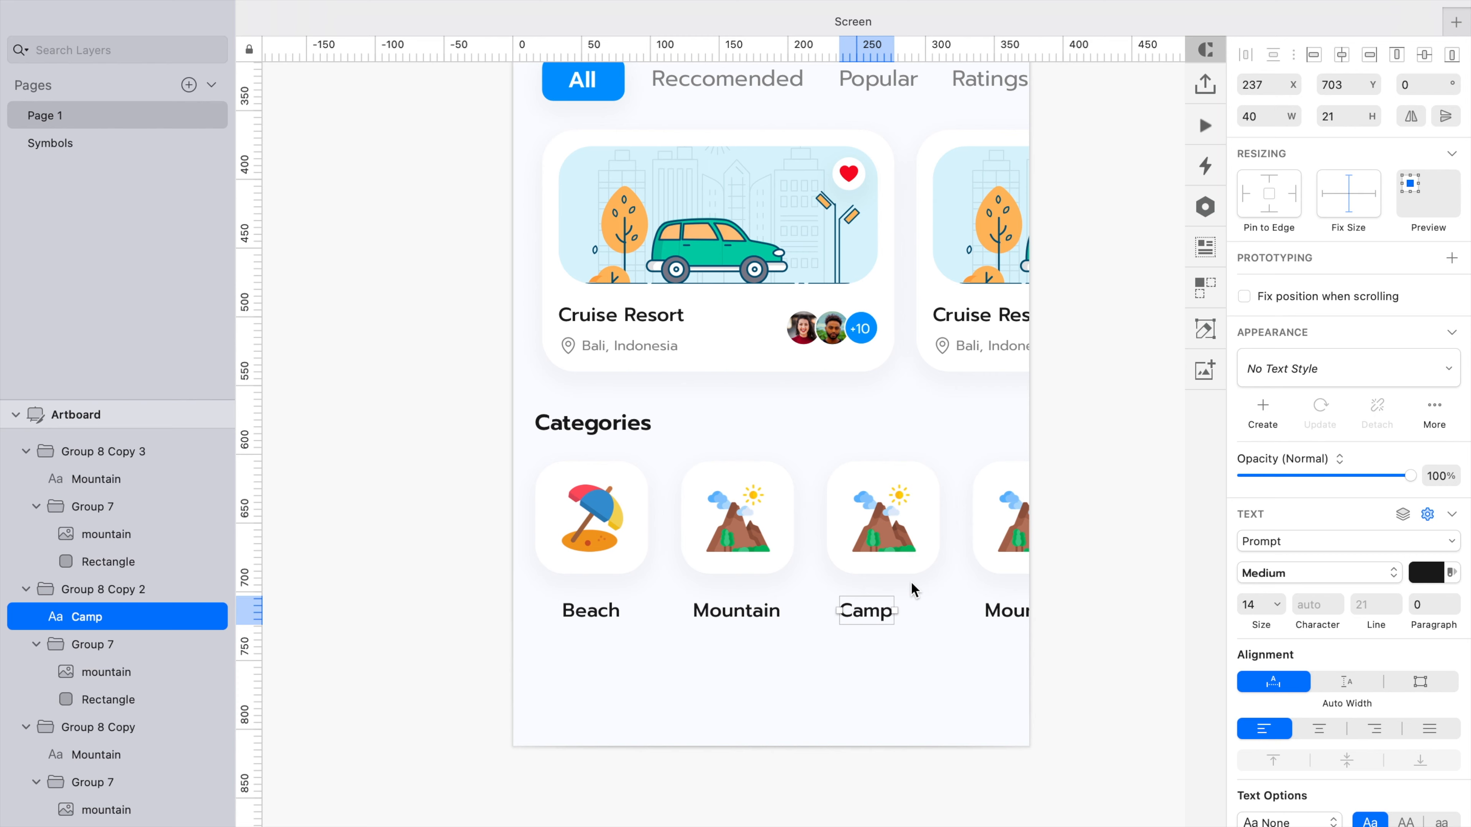
{"action": "left_click", "coordinate": [915, 566], "text": "shift"}
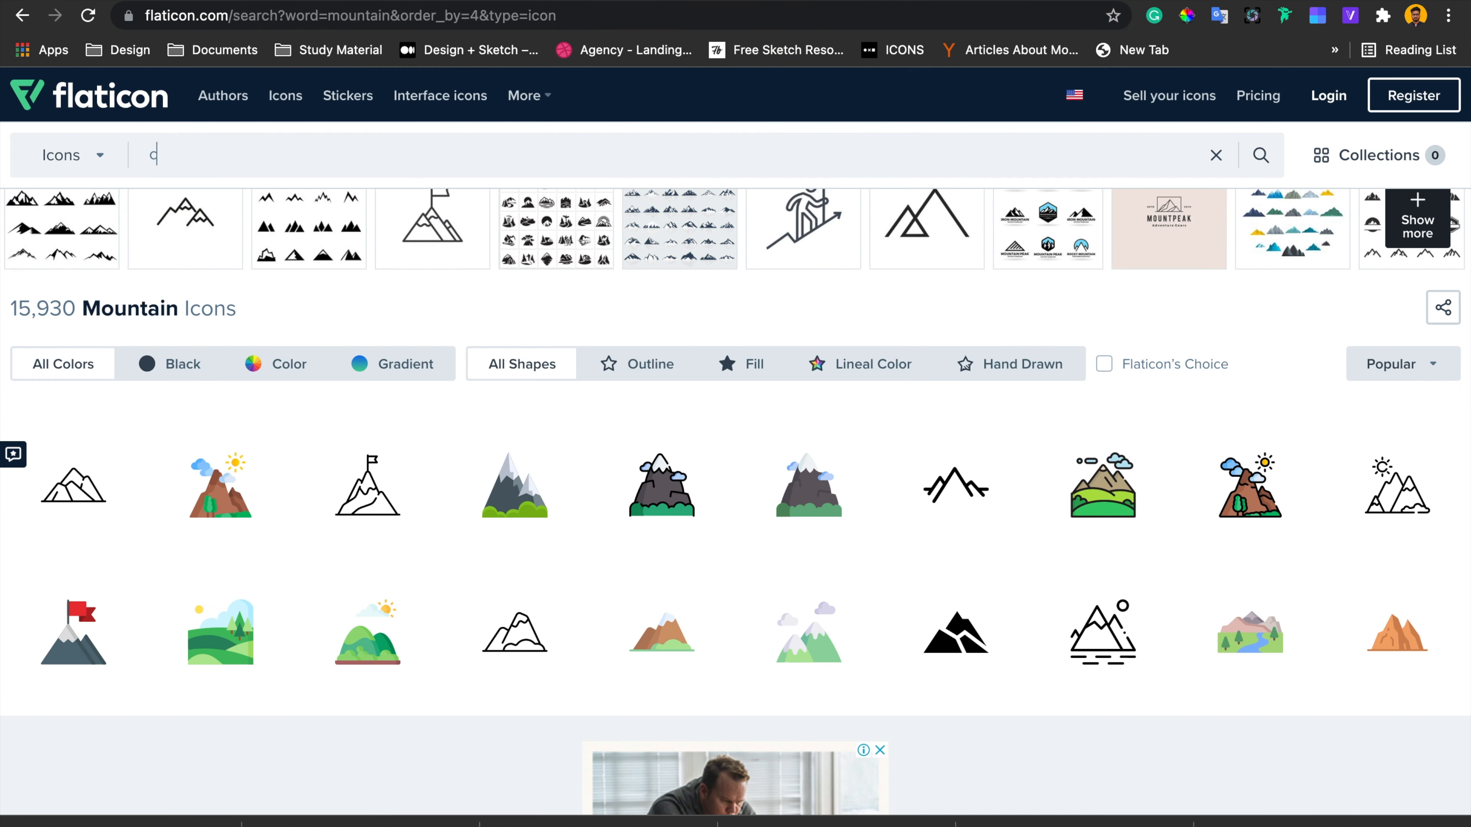
Search Flaticon for "camping" and download the free pink tent icon with trees and no outline
{"action": "type", "text": "camping"}
{"action": "key", "text": "Return"}
{"action": "scroll", "coordinate": [604, 450], "scroll_direction": "down", "scroll_amount": 5}
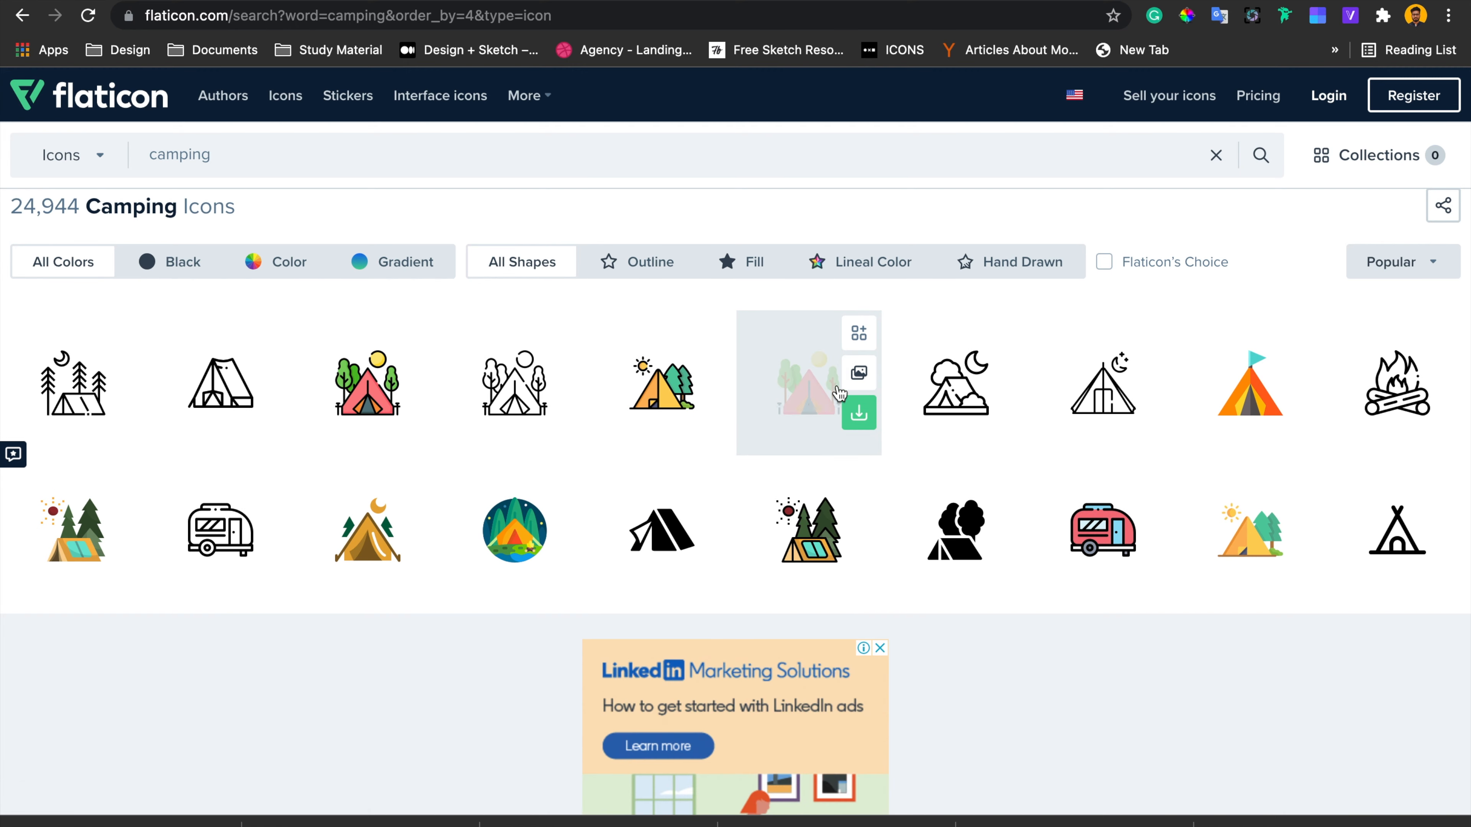
{"action": "left_click", "coordinate": [860, 408]}
{"action": "left_click", "coordinate": [861, 407]}
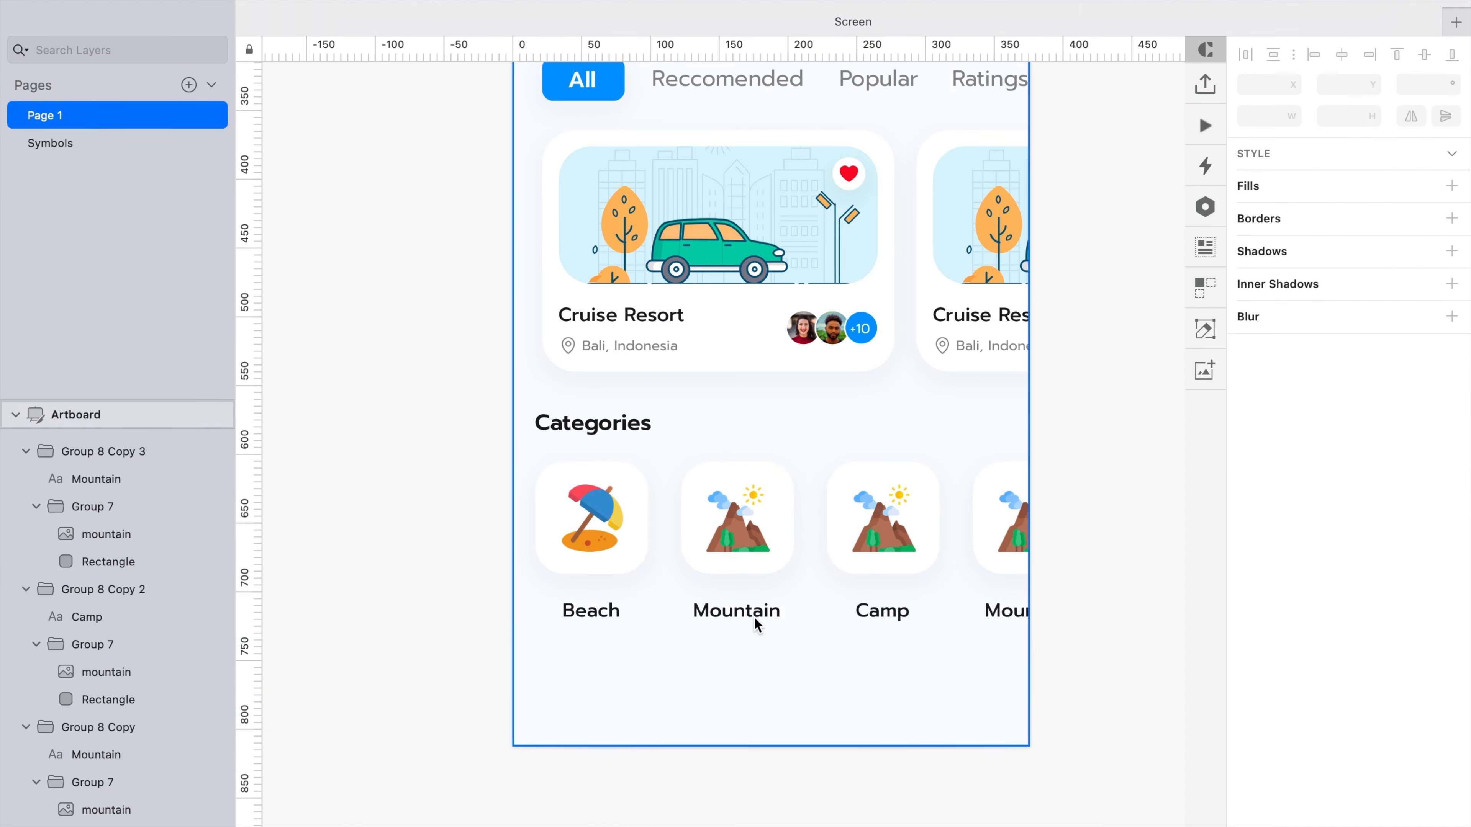
Bring the camping image into Sketch at 49 × 49, place it in the Camp tile and delete the mountain image there
{"action": "left_click_drag", "start_coordinate": [754, 617], "coordinate": [754, 617]}
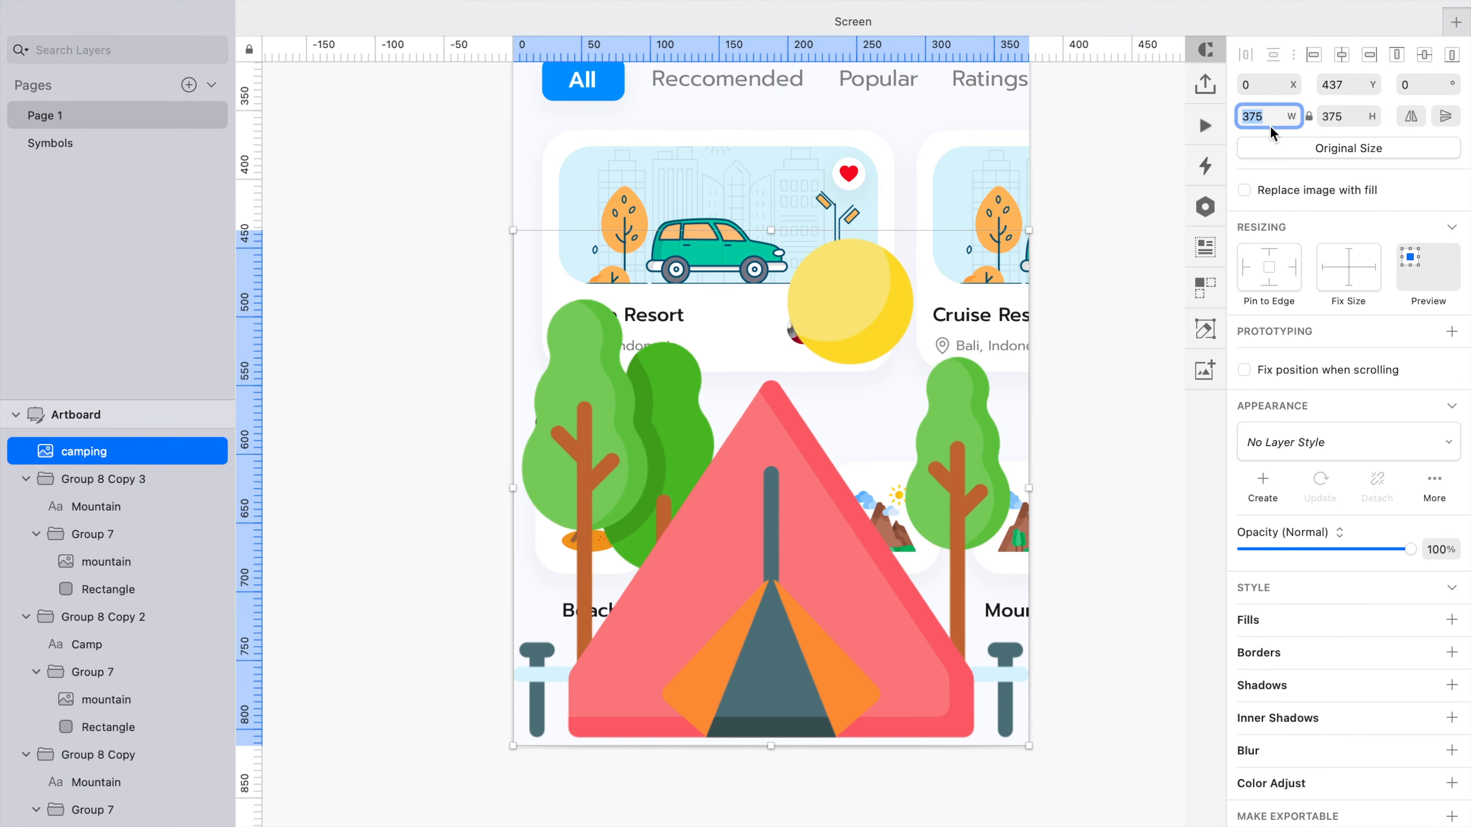
{"action": "type", "text": "49"}
{"action": "key", "text": "Return"}
{"action": "left_click_drag", "start_coordinate": [546, 255], "coordinate": [883, 519]}
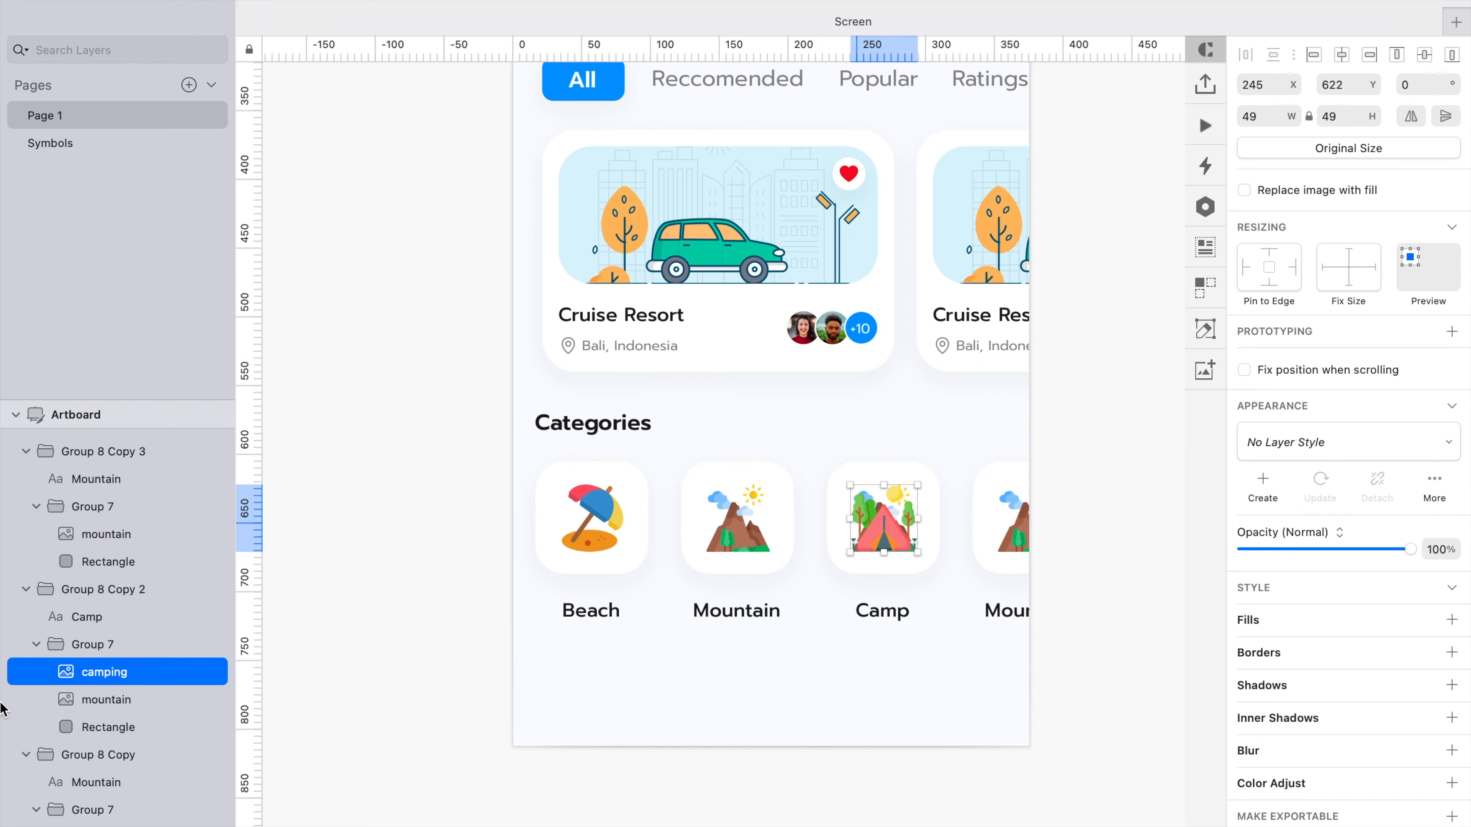
{"action": "left_click", "coordinate": [92, 699]}
{"action": "key", "text": "Delete"}
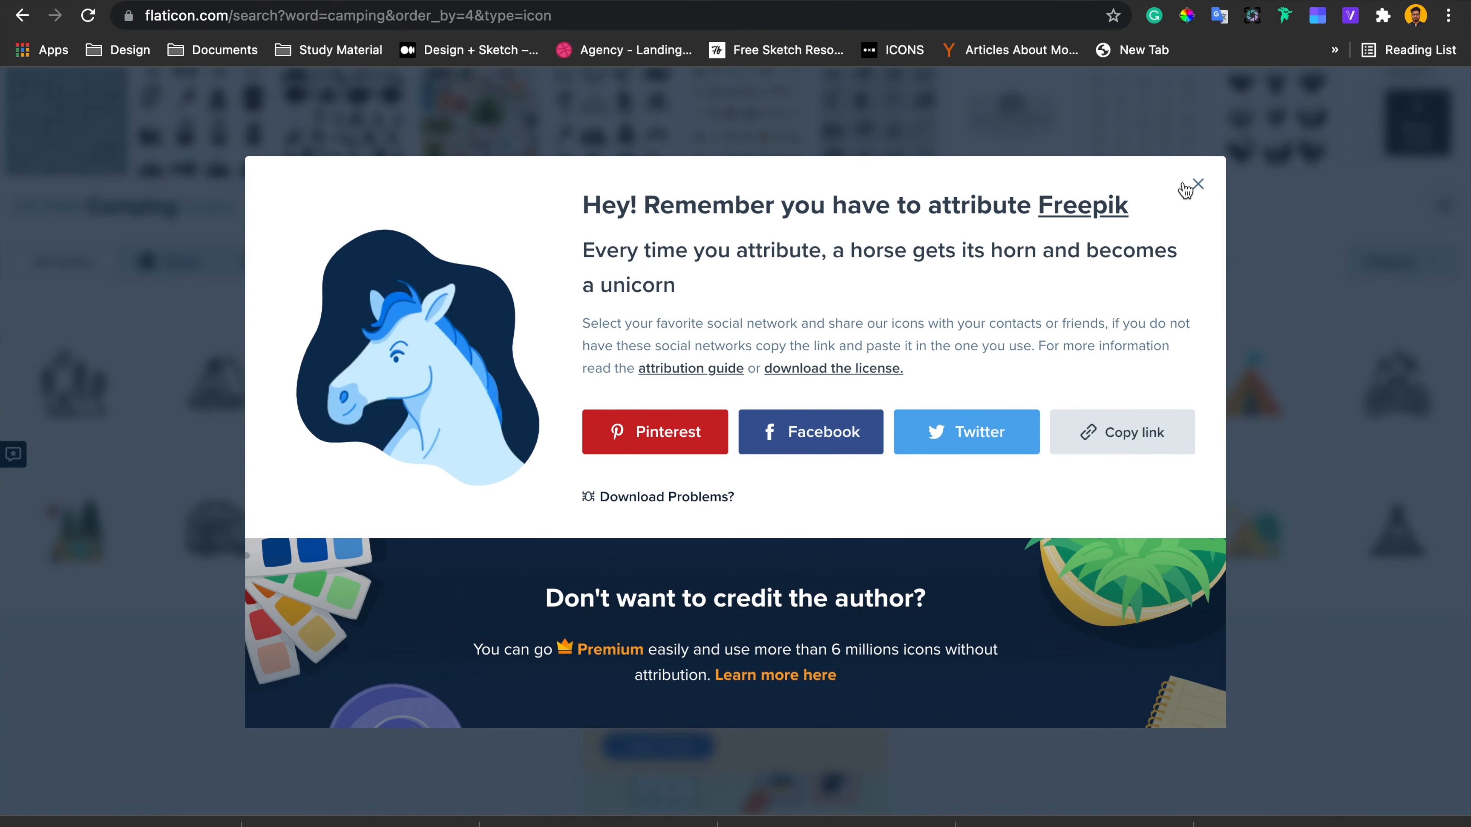
Dismiss Flaticon's attribution message, search for "forest" and download the free green pine trees icon
{"action": "left_click", "coordinate": [1196, 185]}
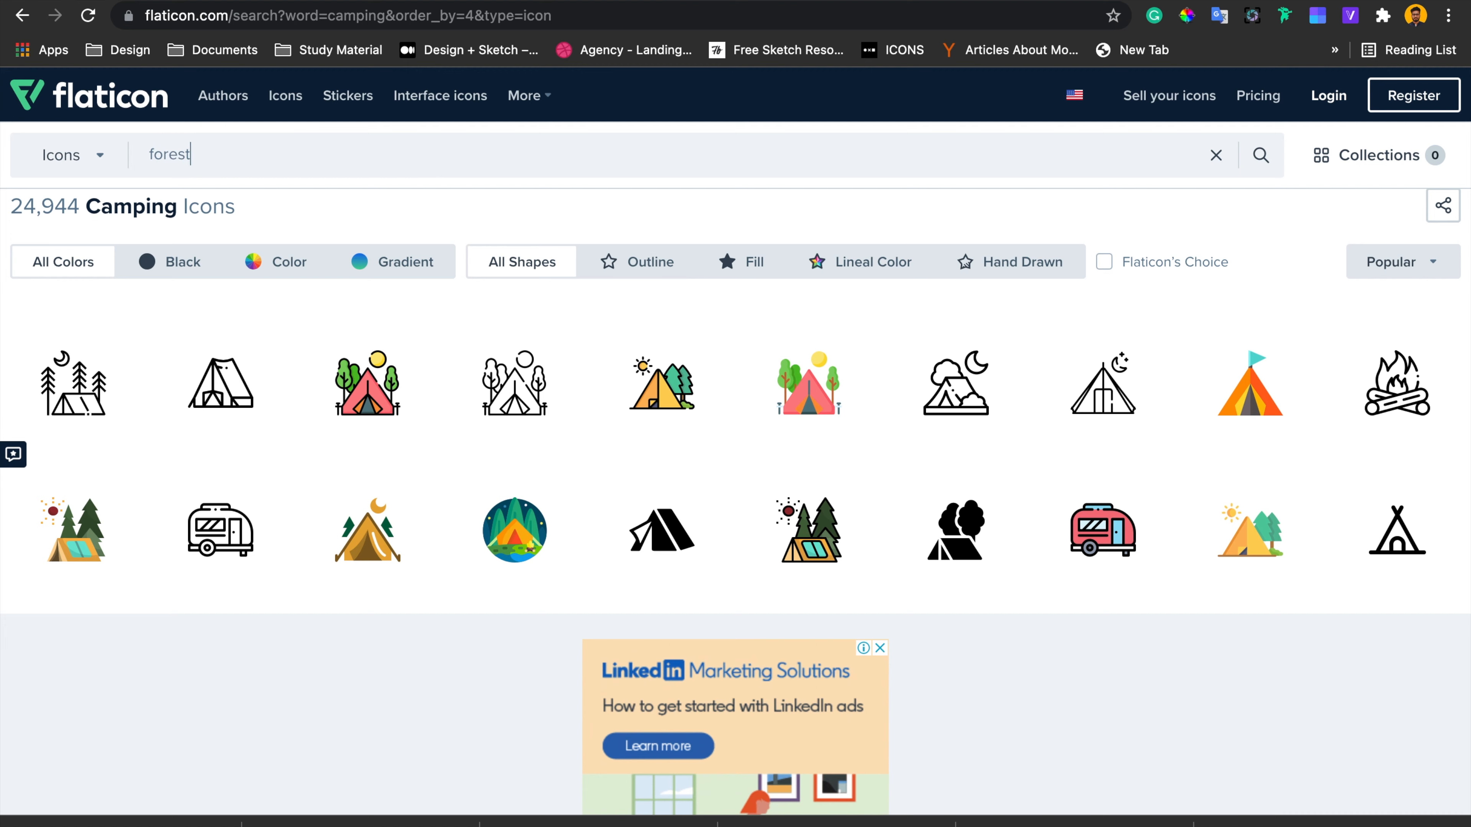
{"action": "key", "text": "Return"}
{"action": "scroll", "coordinate": [265, 378], "scroll_direction": "down", "scroll_amount": 3}
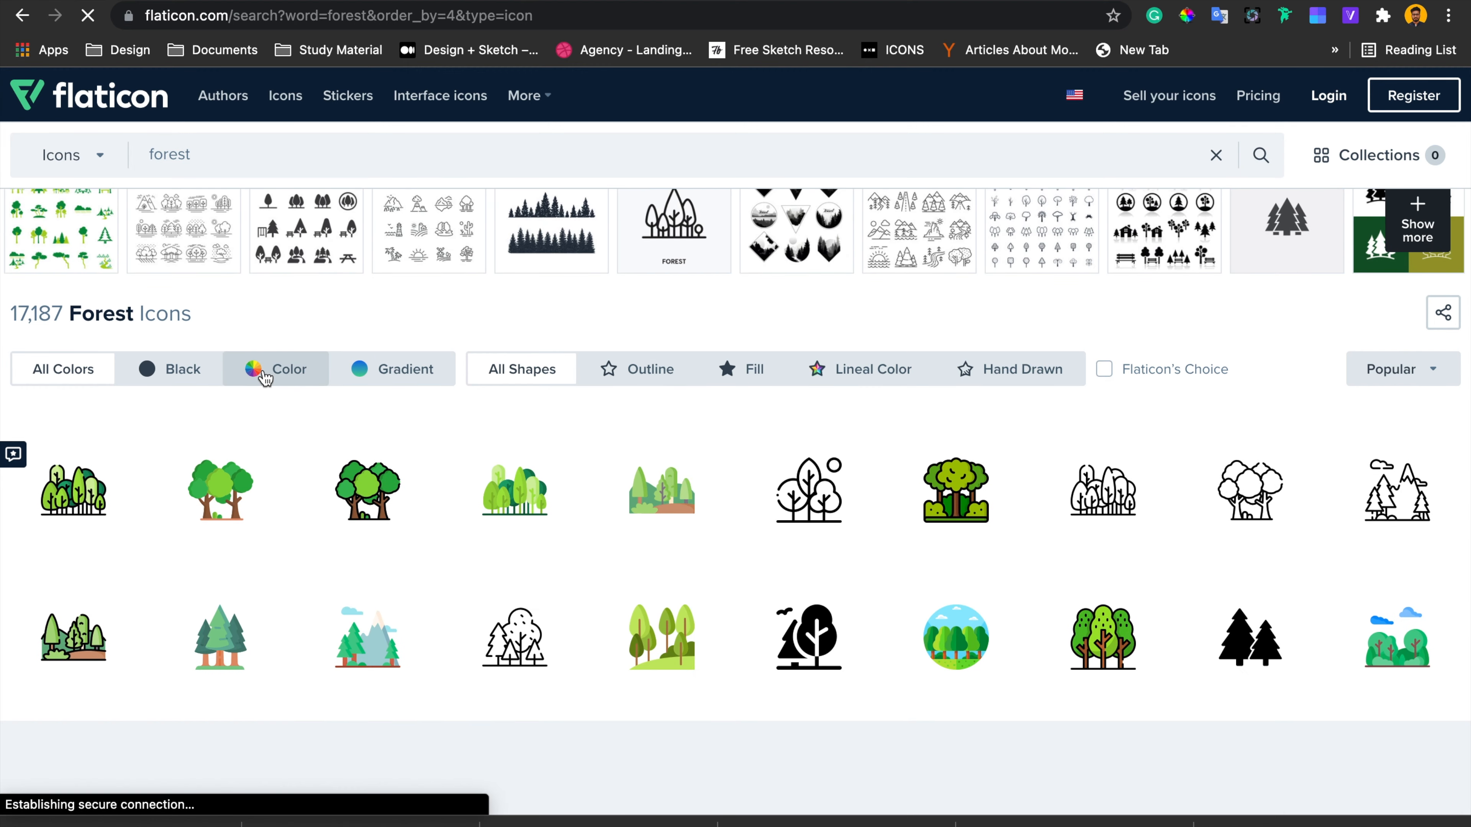
{"action": "scroll", "coordinate": [265, 378], "scroll_direction": "down", "scroll_amount": 2}
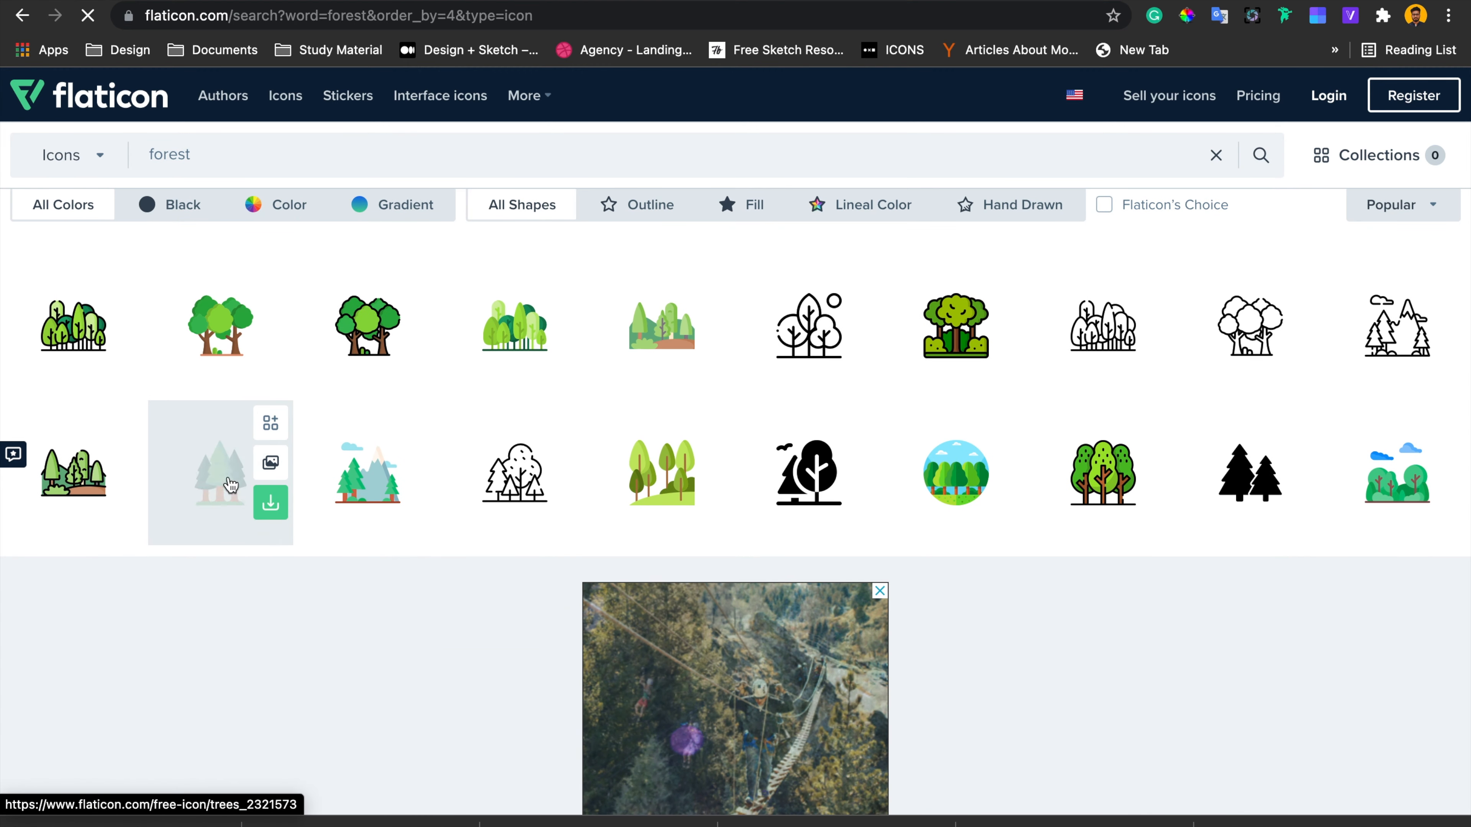
{"action": "left_click", "coordinate": [270, 498]}
{"action": "left_click", "coordinate": [879, 364]}
Bring the trees image into Sketch at 49 × 49 and swap it for the mountain image in the fourth tile
{"action": "key", "text": "super+Tab"}
{"action": "mouse_move", "coordinate": [517, 490]}
{"action": "left_mouse_down"}
{"action": "mouse_move", "coordinate": [847, 653]}
{"action": "mouse_move", "coordinate": [845, 668]}
{"action": "left_mouse_up"}
{"action": "type", "text": "49"}
{"action": "key", "text": "Return"}
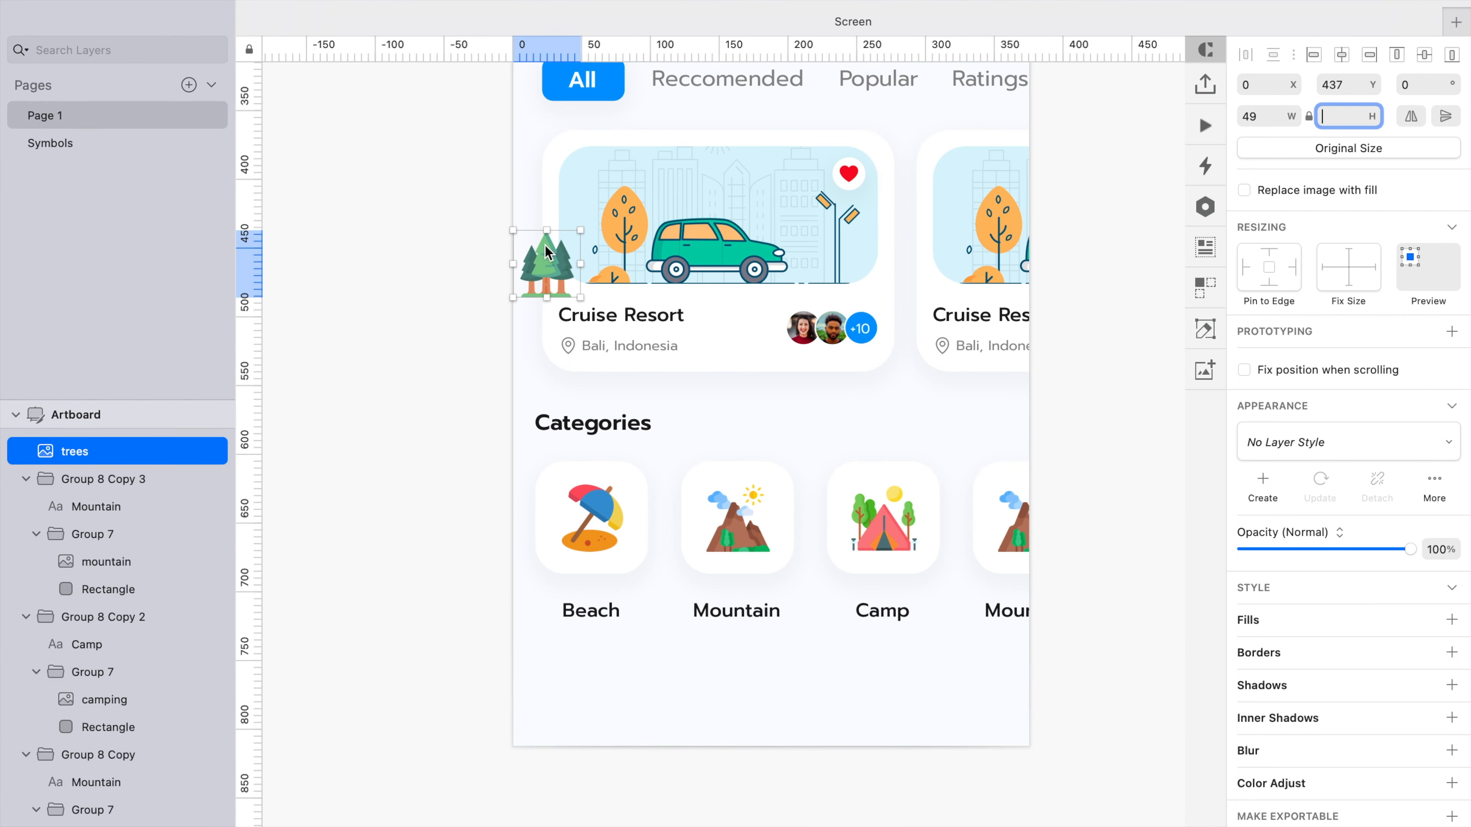
{"action": "left_click", "coordinate": [546, 250]}
{"action": "key", "text": "super+x"}
{"action": "left_click", "coordinate": [1015, 524], "text": "super"}
{"action": "key", "text": "super+v"}
{"action": "left_click", "coordinate": [104, 565]}
{"action": "key", "text": "BackSpace"}
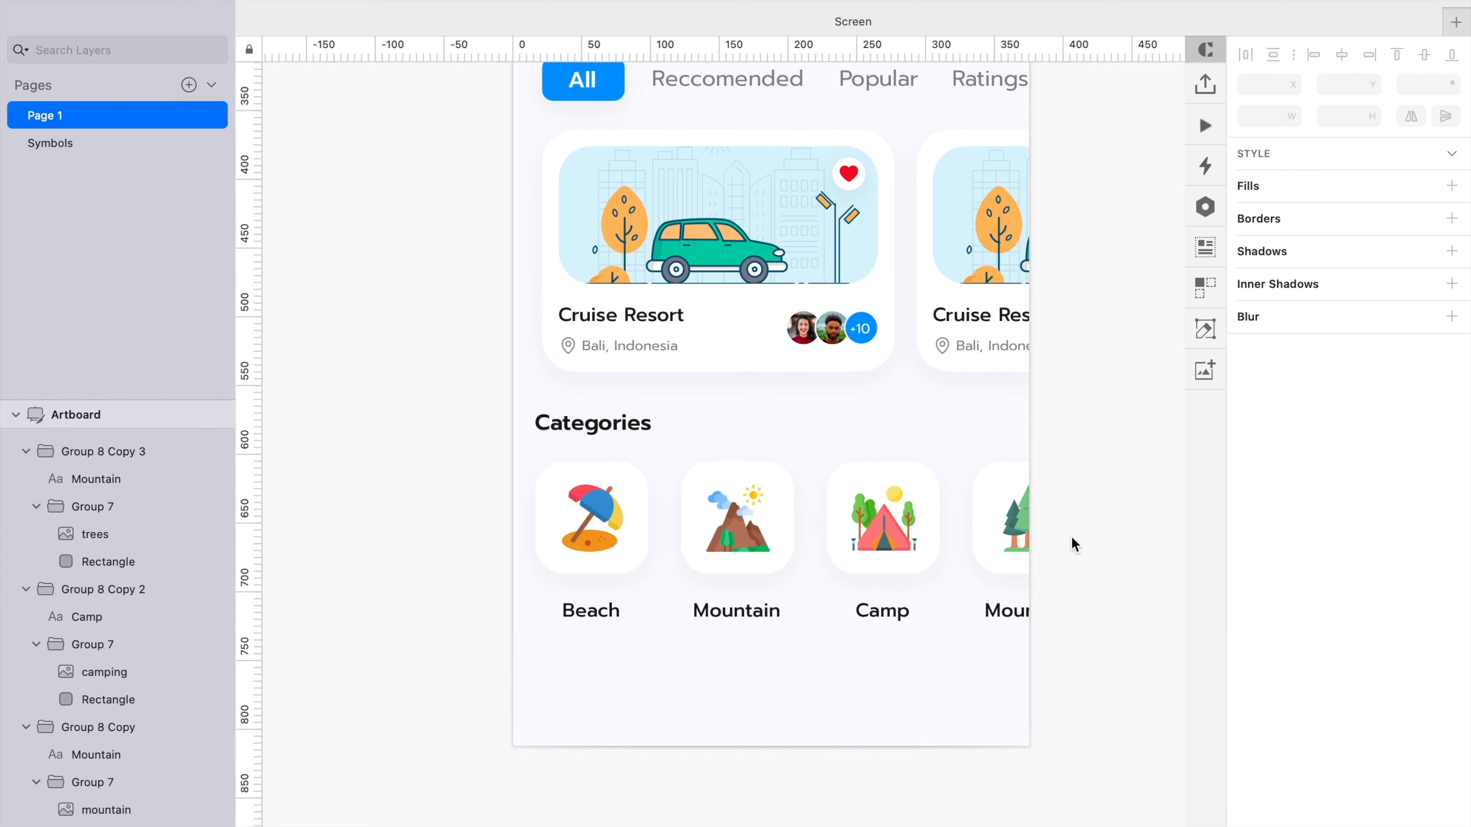
Relabel the fourth tile "Forest" and group the Categories heading with all four category tiles
{"action": "double_click", "coordinate": [1005, 617]}
{"action": "type", "text": "Forest"}
{"action": "left_click", "coordinate": [607, 527]}
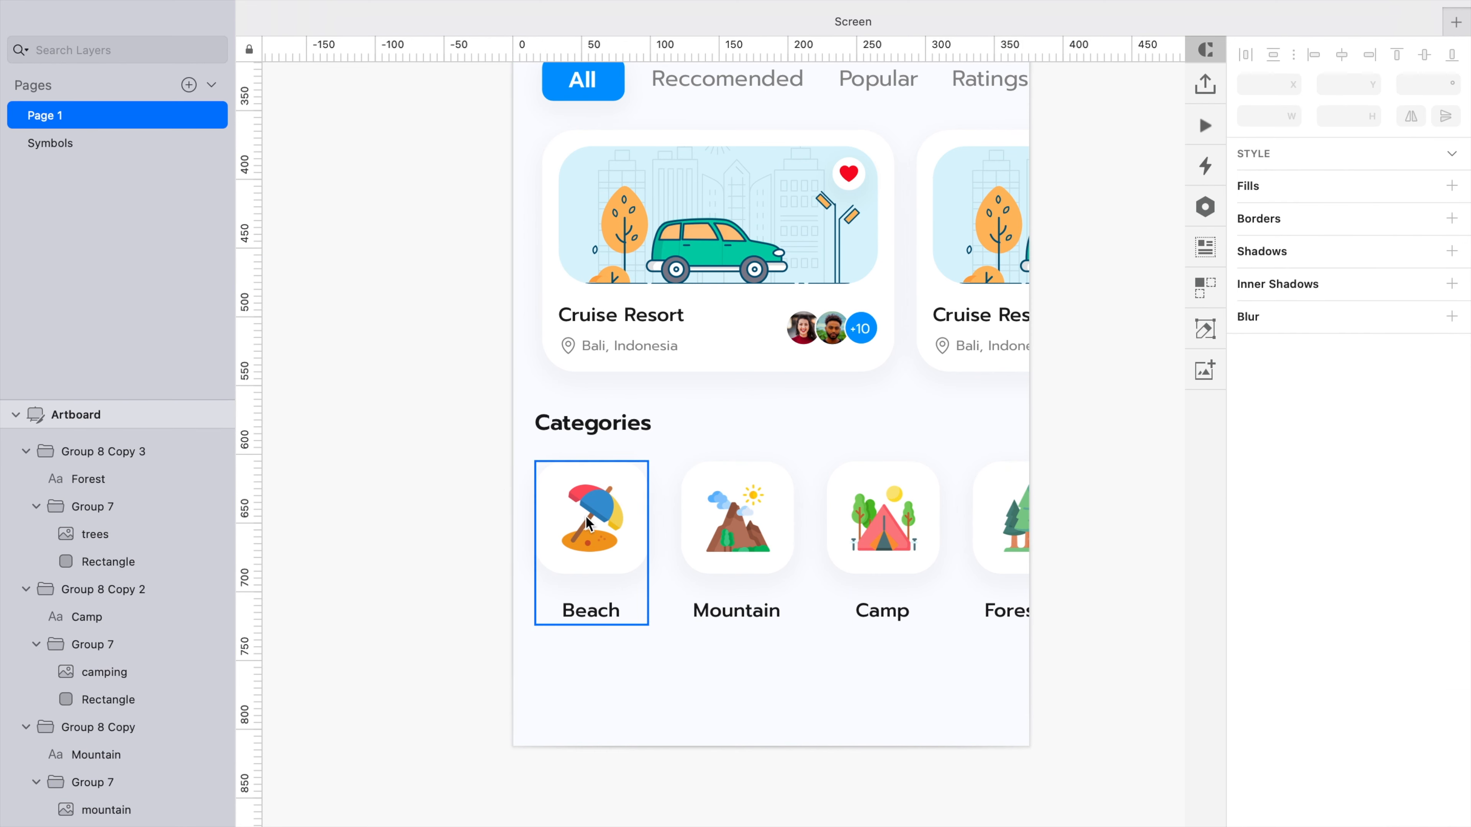
{"action": "left_click_drag", "start_coordinate": [486, 406], "coordinate": [1094, 696]}
{"action": "key", "text": "super+g"}
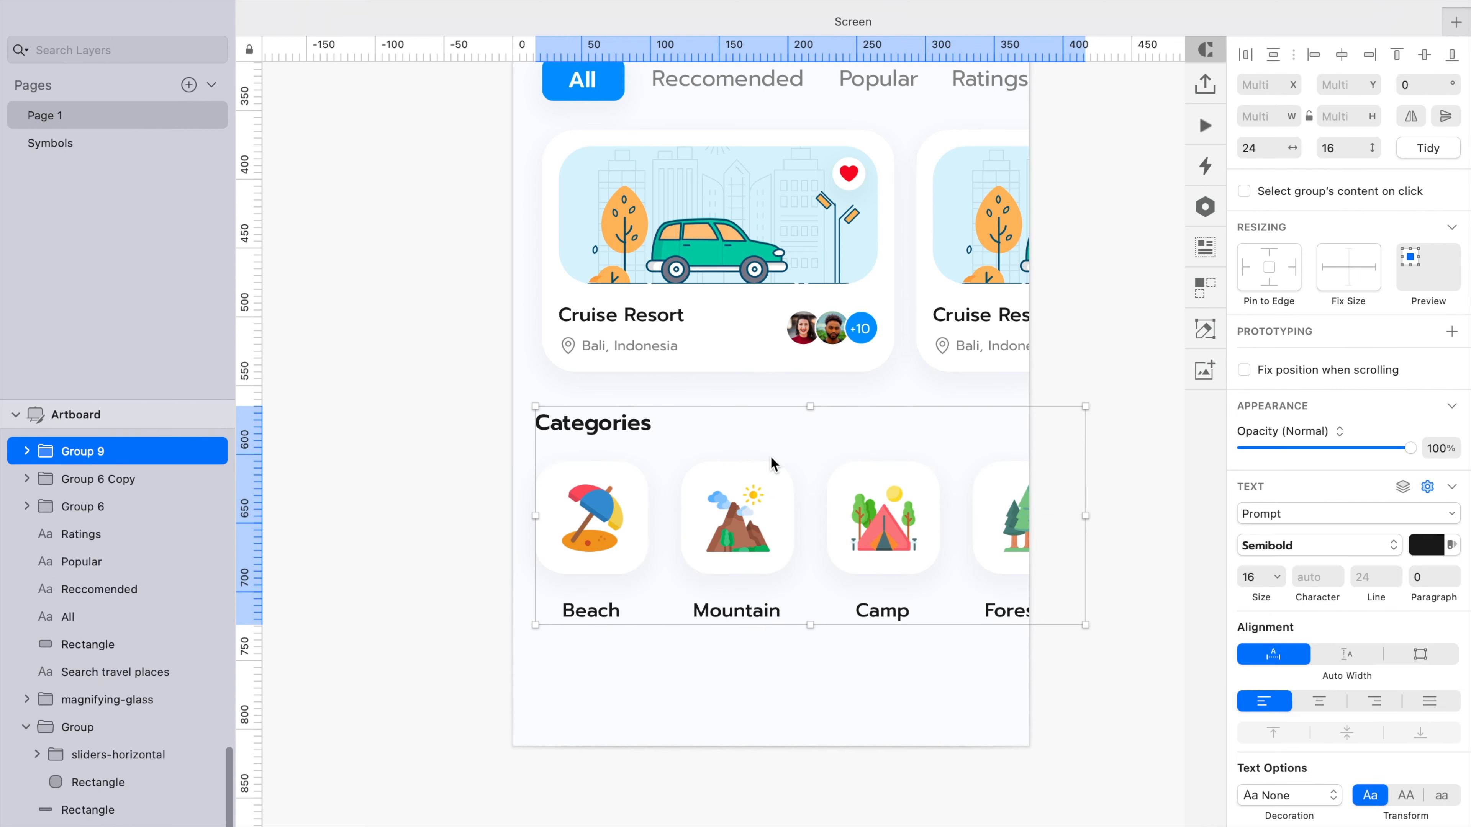
Draw a borderless full-width rectangle of 375 × 64 along the artboard's bottom edge at Y 748
{"action": "scroll", "coordinate": [616, 707], "scroll_direction": "down", "scroll_amount": 2}
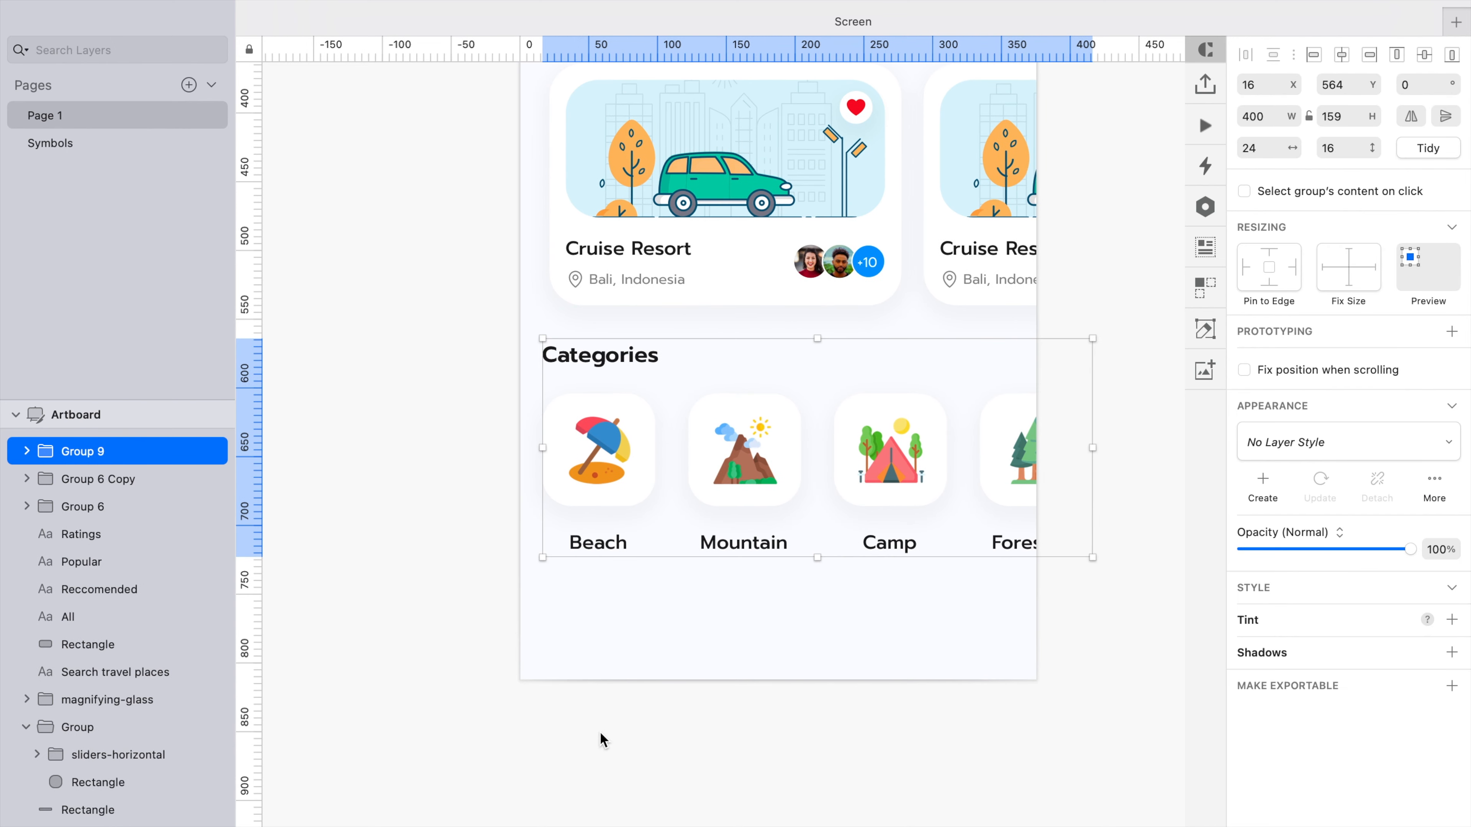
{"action": "key", "text": "r"}
{"action": "mouse_move", "coordinate": [520, 593]}
{"action": "left_mouse_down"}
{"action": "mouse_move", "coordinate": [1126, 690]}
{"action": "mouse_move", "coordinate": [1044, 667]}
{"action": "mouse_move", "coordinate": [1036, 680]}
{"action": "left_mouse_up"}
{"action": "left_click", "coordinate": [1242, 705]}
Copy the destination card background's white style and apply it to the new bottom bar rectangle
{"action": "scroll", "coordinate": [867, 673], "scroll_direction": "up", "scroll_amount": 4}
{"action": "left_click", "coordinate": [778, 417], "text": "super"}
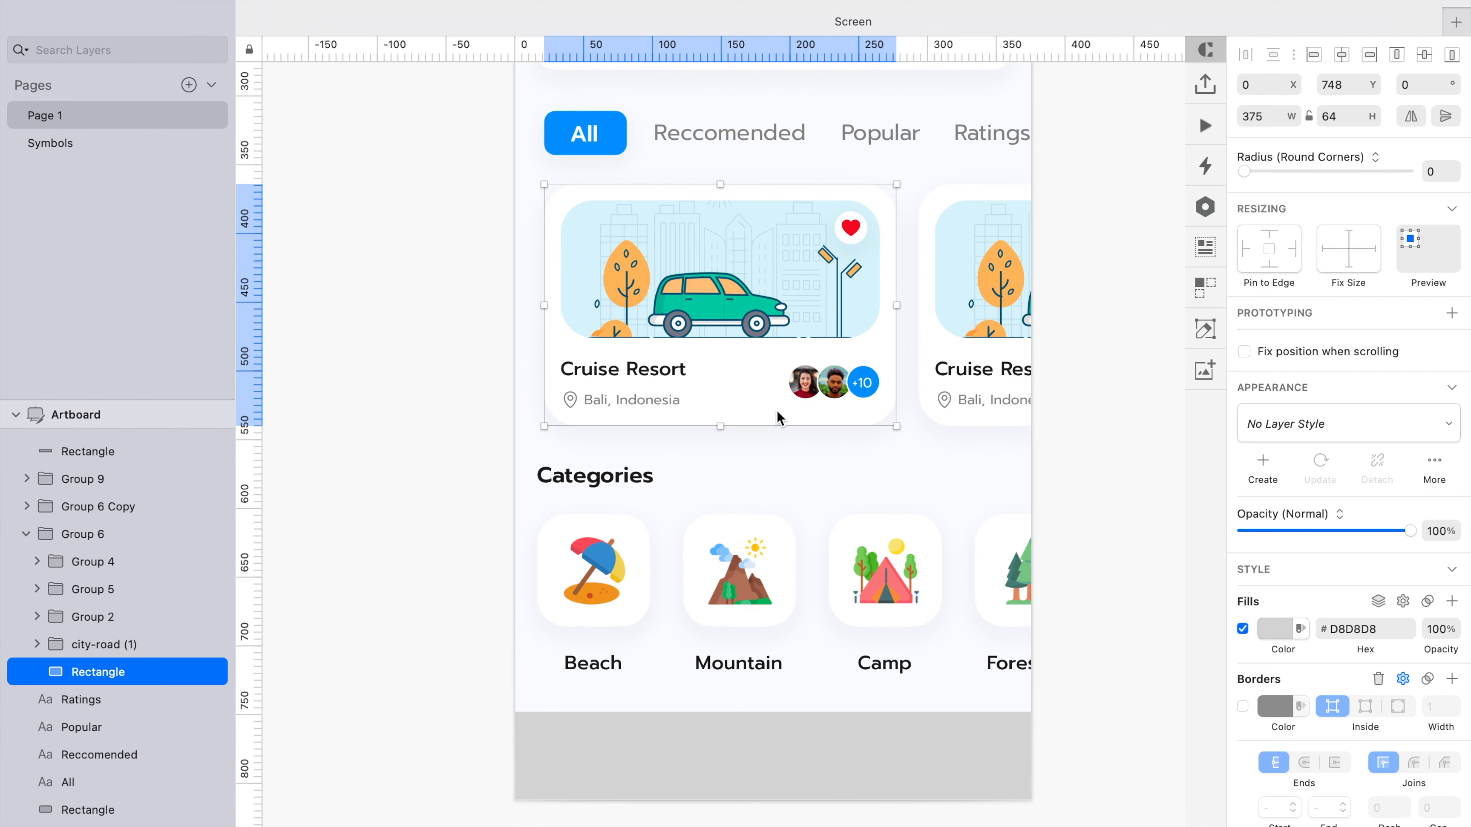
{"action": "key", "text": "alt+super+c"}
{"action": "scroll", "coordinate": [778, 417], "scroll_direction": "down", "scroll_amount": 8}
{"action": "left_click", "coordinate": [736, 529]}
{"action": "key", "text": "alt+super+v"}
{"action": "key", "text": "Escape"}
{"action": "left_click", "coordinate": [785, 485]}
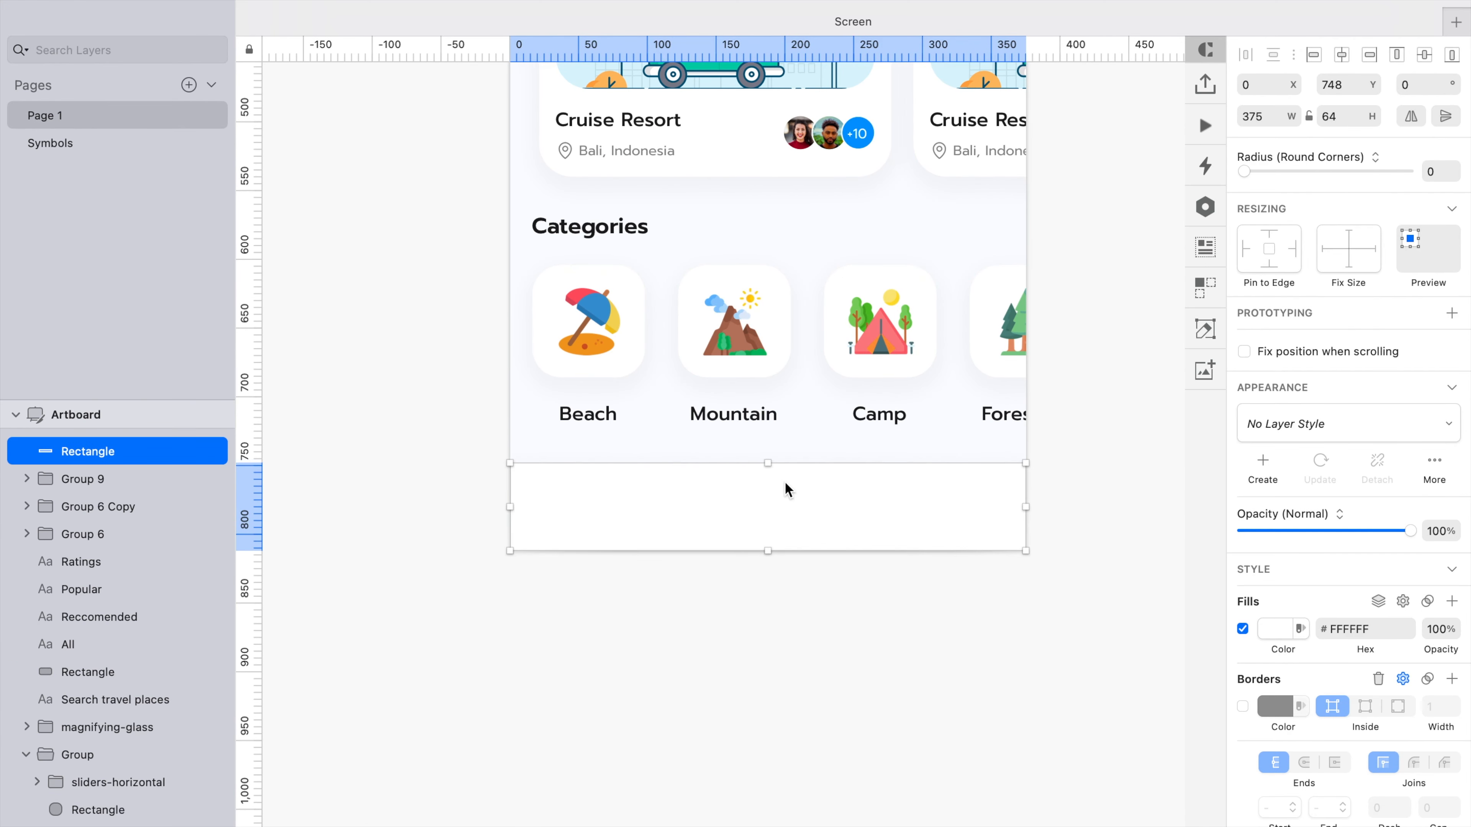
Round the two upper corners of the bottom bar rectangle to a radius of 16
{"action": "left_click", "coordinate": [1010, 649]}
{"action": "double_click", "coordinate": [962, 505]}
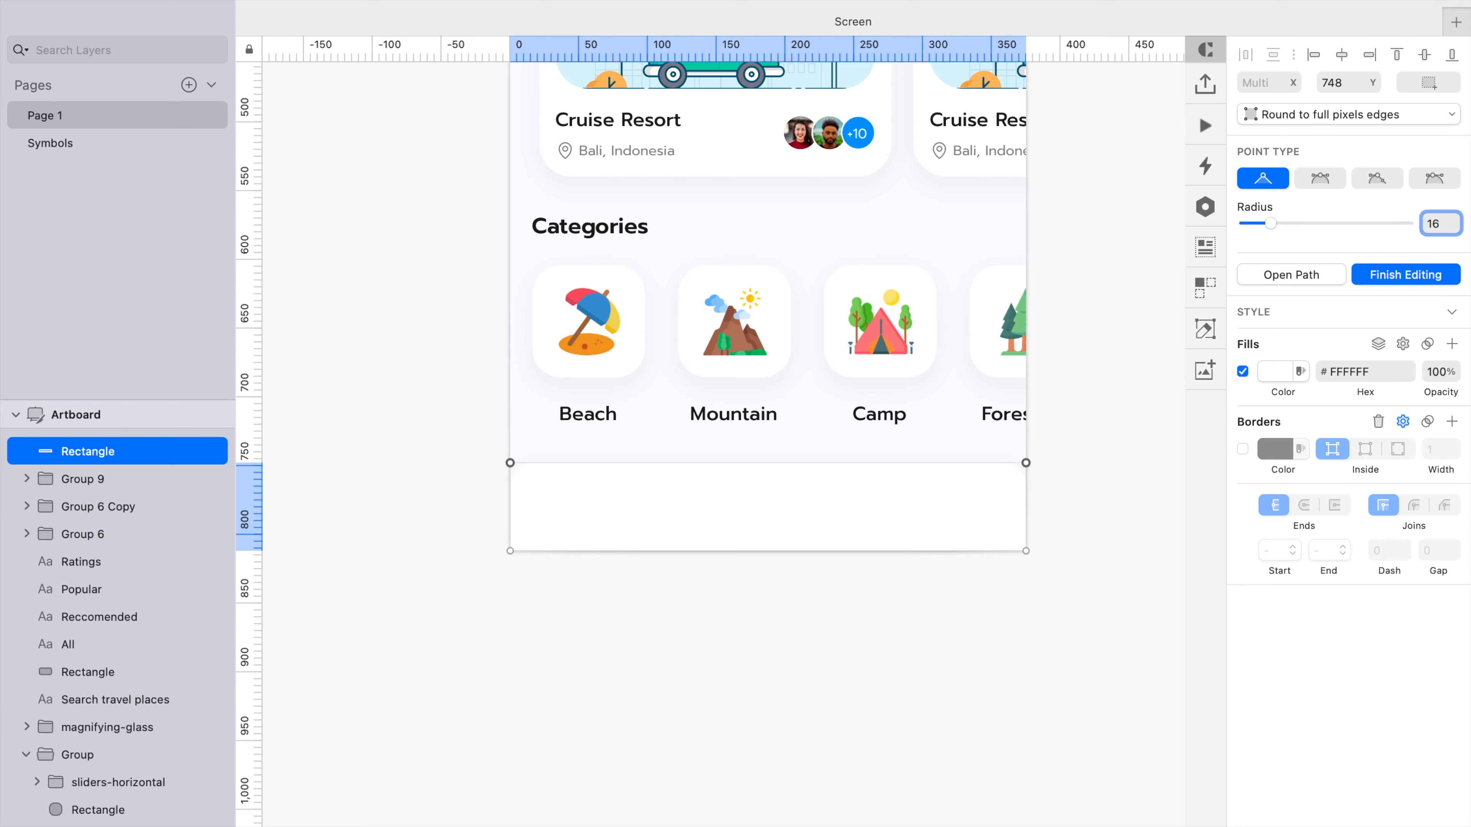
{"action": "left_click", "coordinate": [1099, 550]}
{"action": "left_click", "coordinate": [1063, 644]}
{"action": "left_click", "coordinate": [927, 527]}
Set the bottom bar's shadow Y offset to -4 and resize the bar to a height of 72 at Y 740
{"action": "scroll", "coordinate": [1355, 749], "scroll_direction": "down", "scroll_amount": 5}
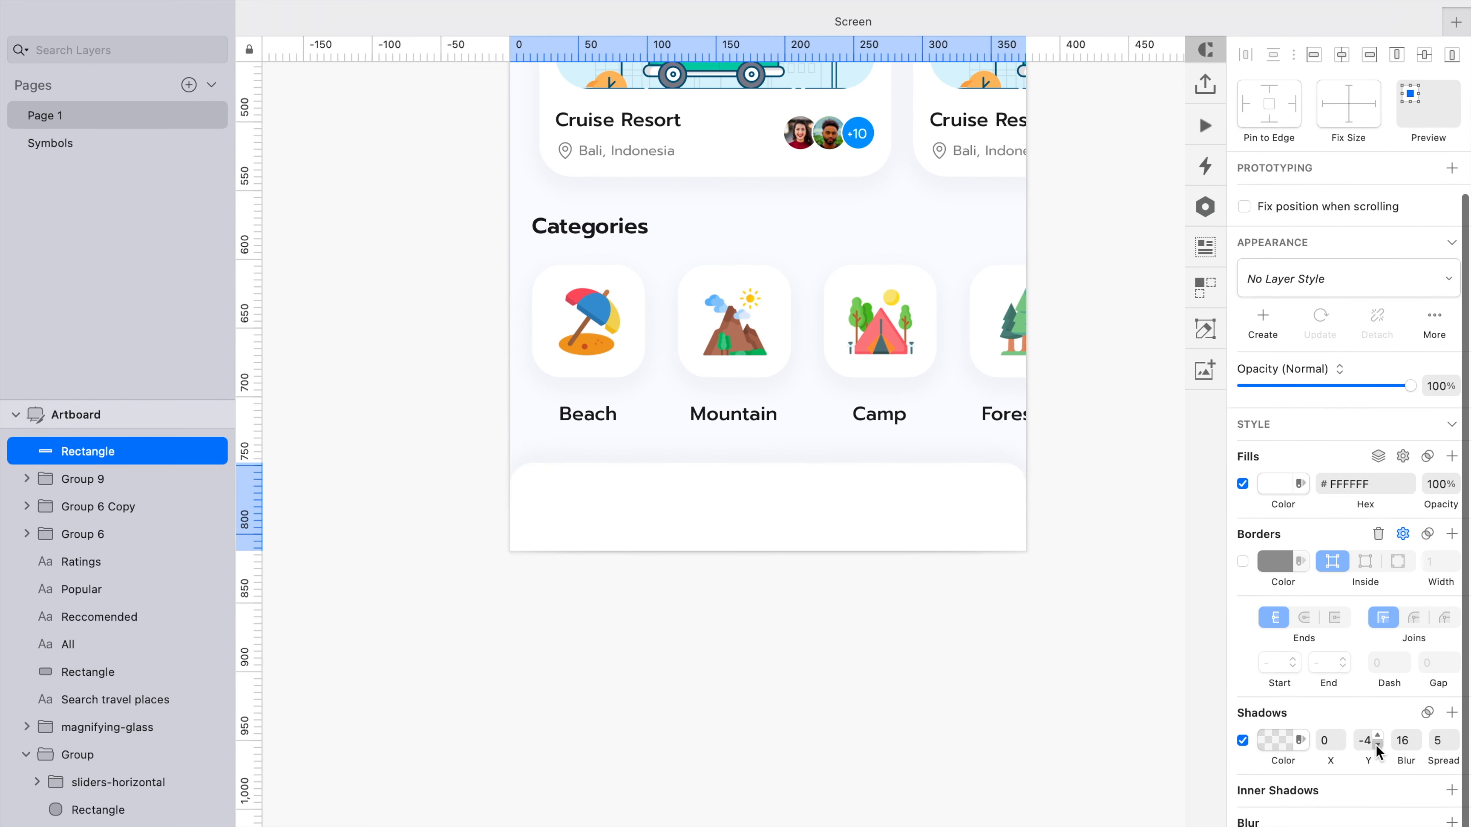
{"action": "left_click", "coordinate": [821, 773]}
{"action": "left_click", "coordinate": [857, 521]}
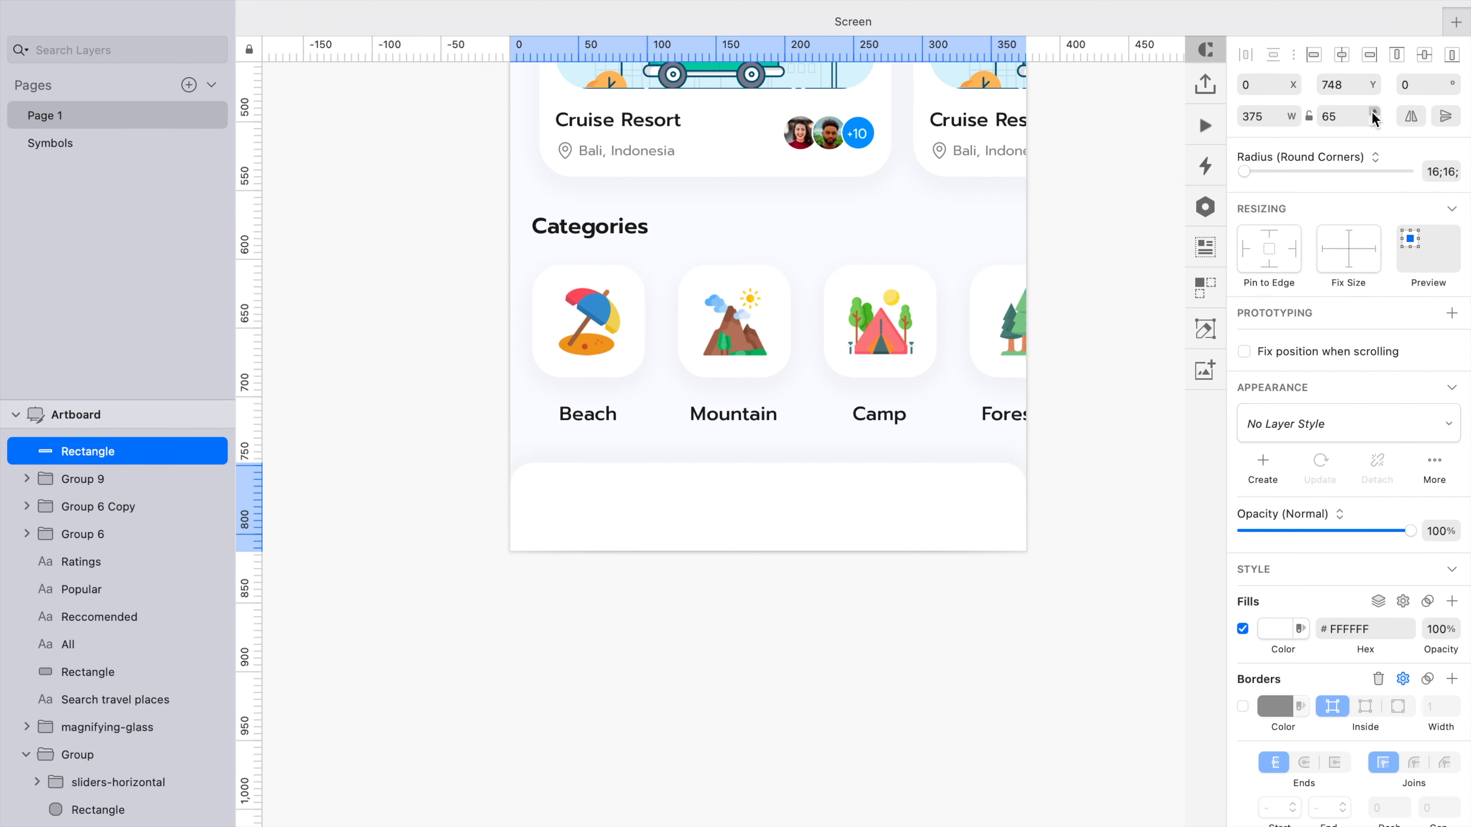
{"action": "key", "text": "Escape"}
{"action": "left_click", "coordinate": [776, 507]}
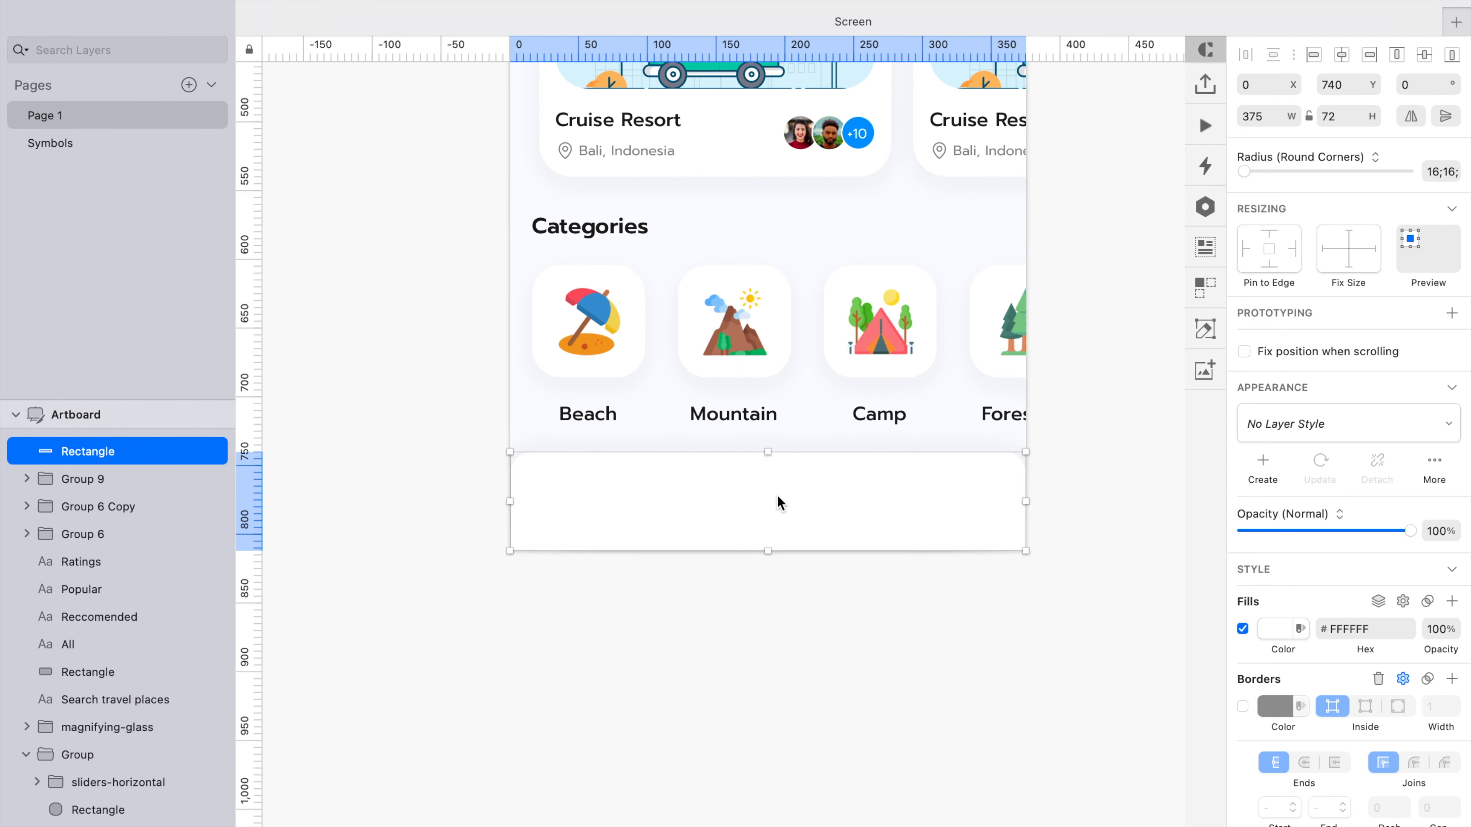
Draw a borderless full-width rectangle about 25 high across the bottom bar and reduce its width to a quarter, 93.75
{"action": "left_click", "coordinate": [748, 660]}
{"action": "scroll", "coordinate": [748, 659], "scroll_direction": "down", "scroll_amount": 3}
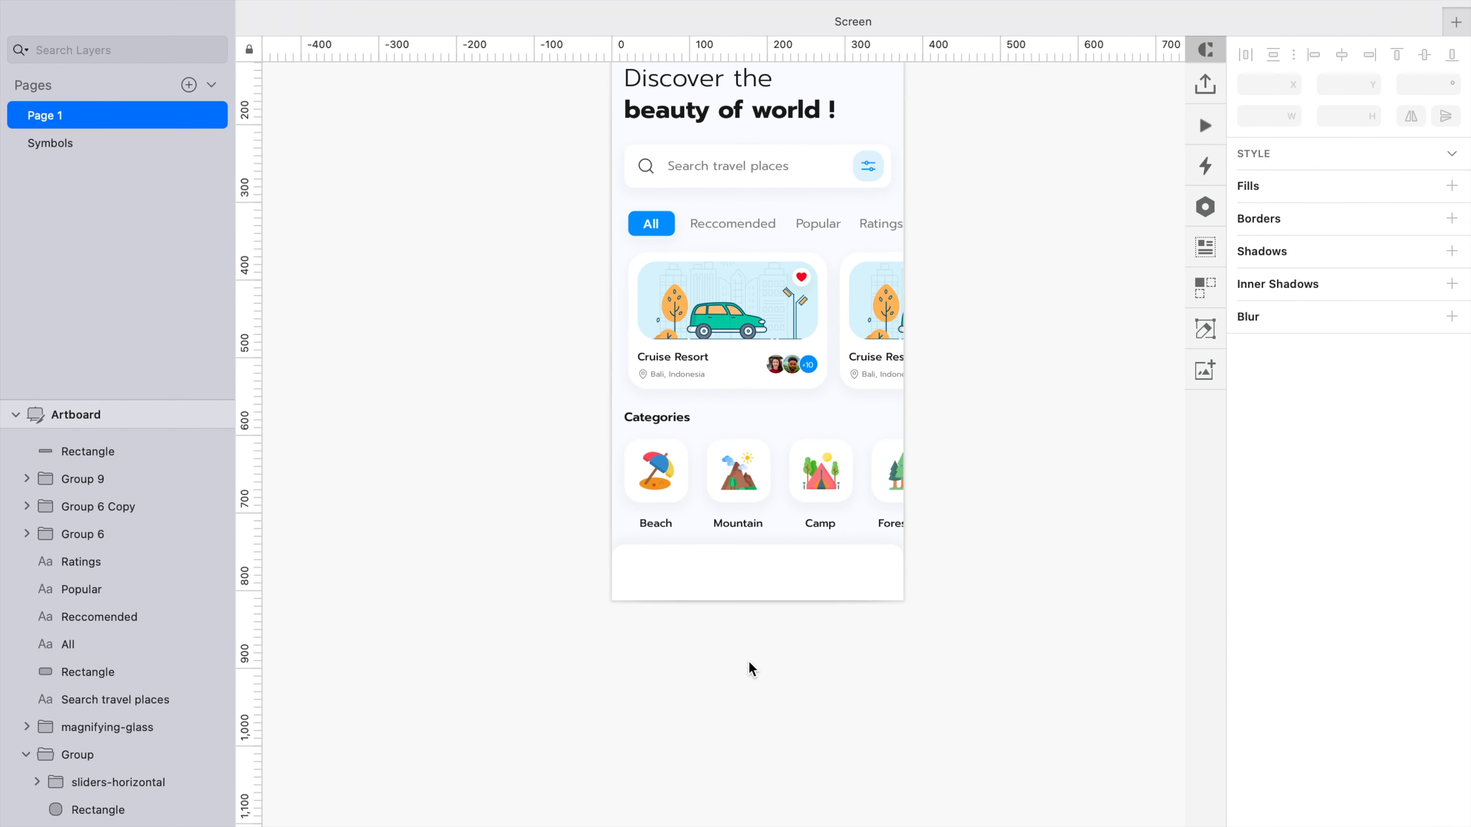
{"action": "scroll", "coordinate": [656, 644], "scroll_direction": "up", "scroll_amount": 3}
{"action": "left_click", "coordinate": [664, 578]}
{"action": "key", "text": "r"}
{"action": "left_click_drag", "start_coordinate": [593, 553], "coordinate": [1036, 582]}
{"action": "left_click", "coordinate": [1243, 706]}
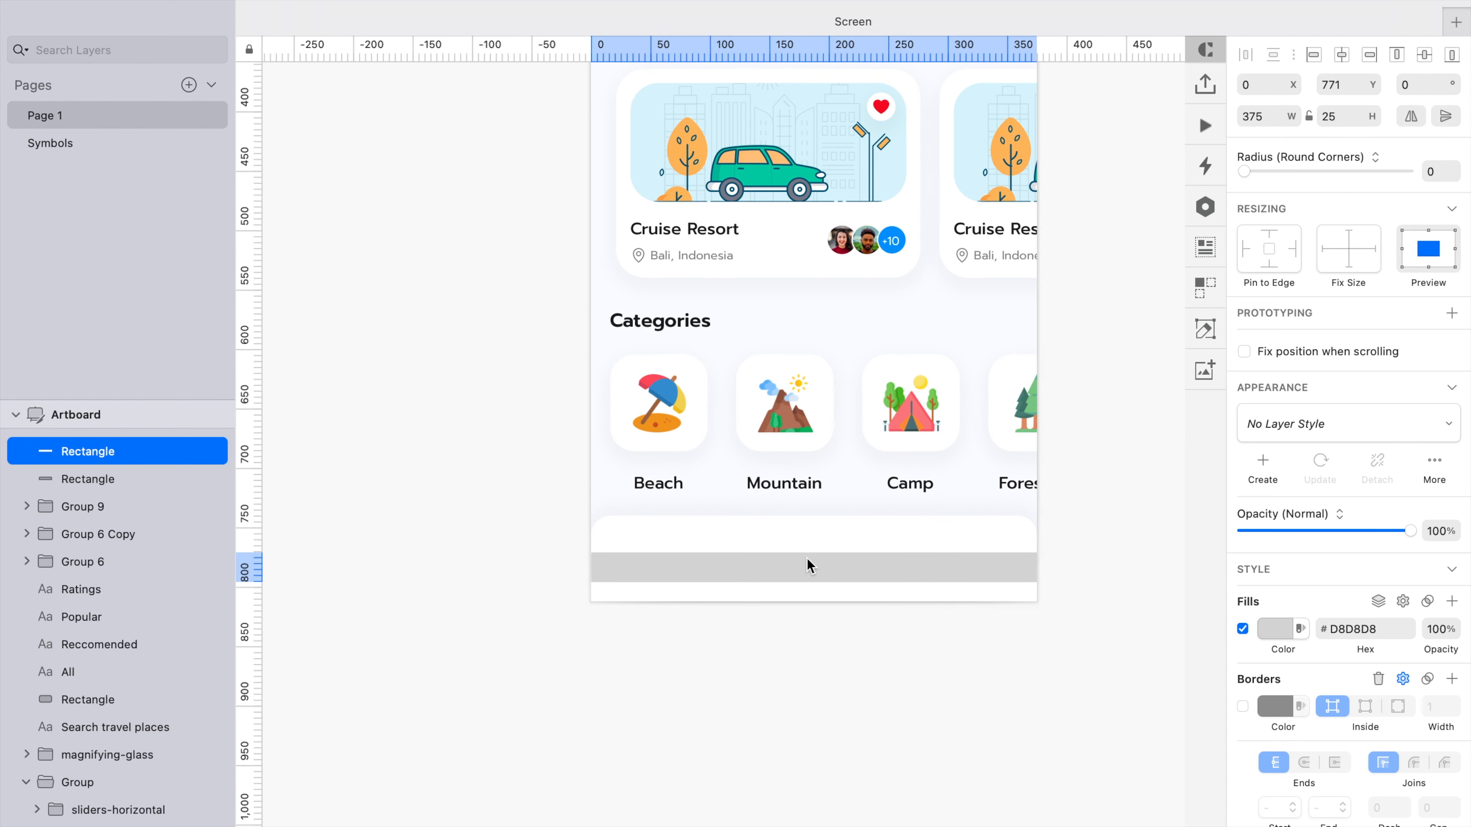
{"action": "type", "text": "4"}
{"action": "key", "text": "Return"}
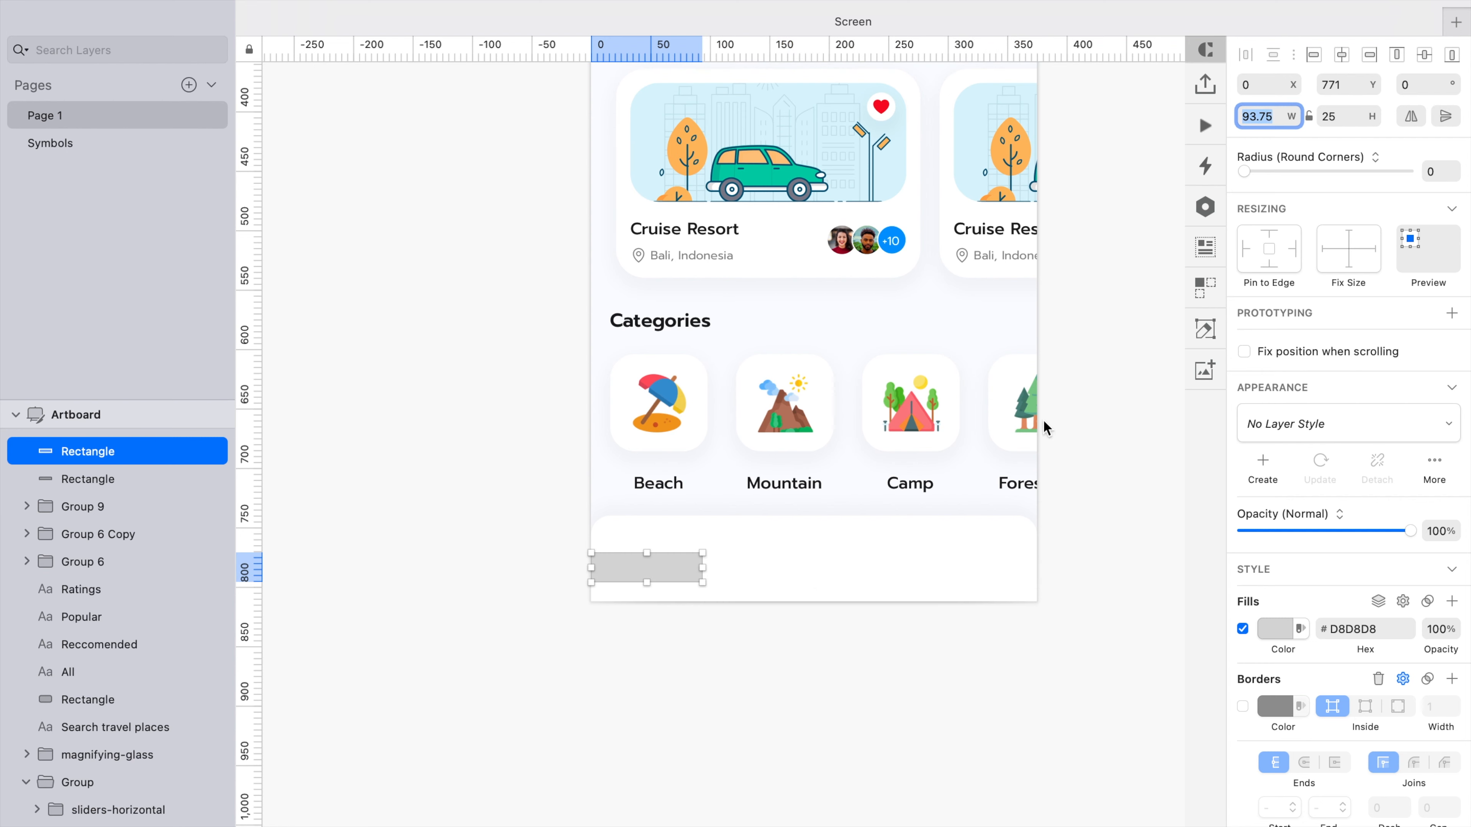
Stretch the quarter-width rectangle to the bar's full height of 72 and fill it with light blue #E0F4FB
{"action": "left_click", "coordinate": [801, 814]}
{"action": "left_click", "coordinate": [650, 567]}
{"action": "left_click_drag", "start_coordinate": [646, 557], "coordinate": [647, 516]}
{"action": "left_click_drag", "start_coordinate": [647, 582], "coordinate": [646, 601]}
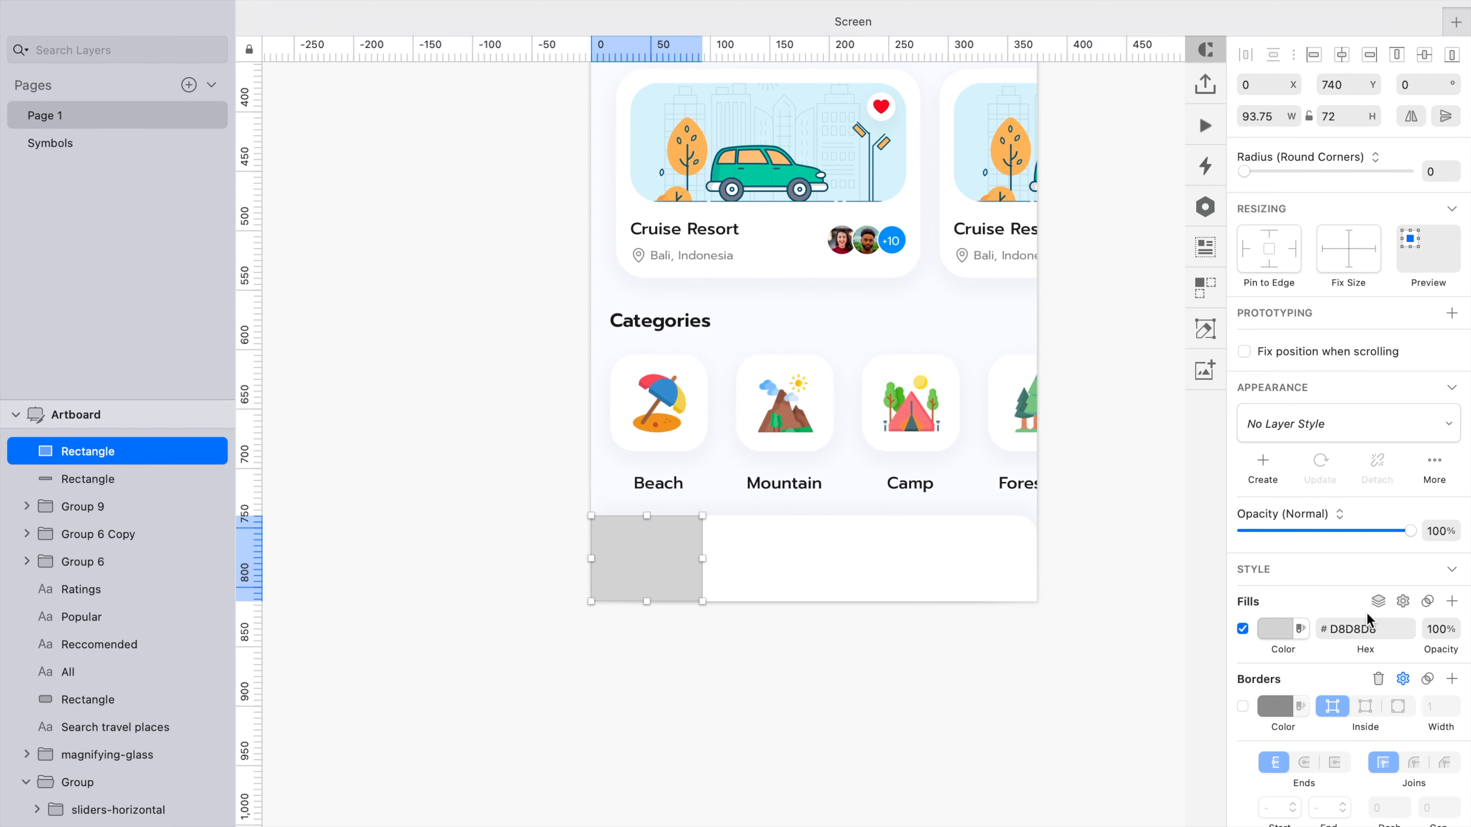
{"action": "left_click", "coordinate": [1277, 629]}
{"action": "left_click", "coordinate": [1261, 759]}
Switch to phosphoricons.com in the browser and search for "home" icons in the Fill style
{"action": "left_click", "coordinate": [957, 108]}
{"action": "left_click", "coordinate": [826, 679]}
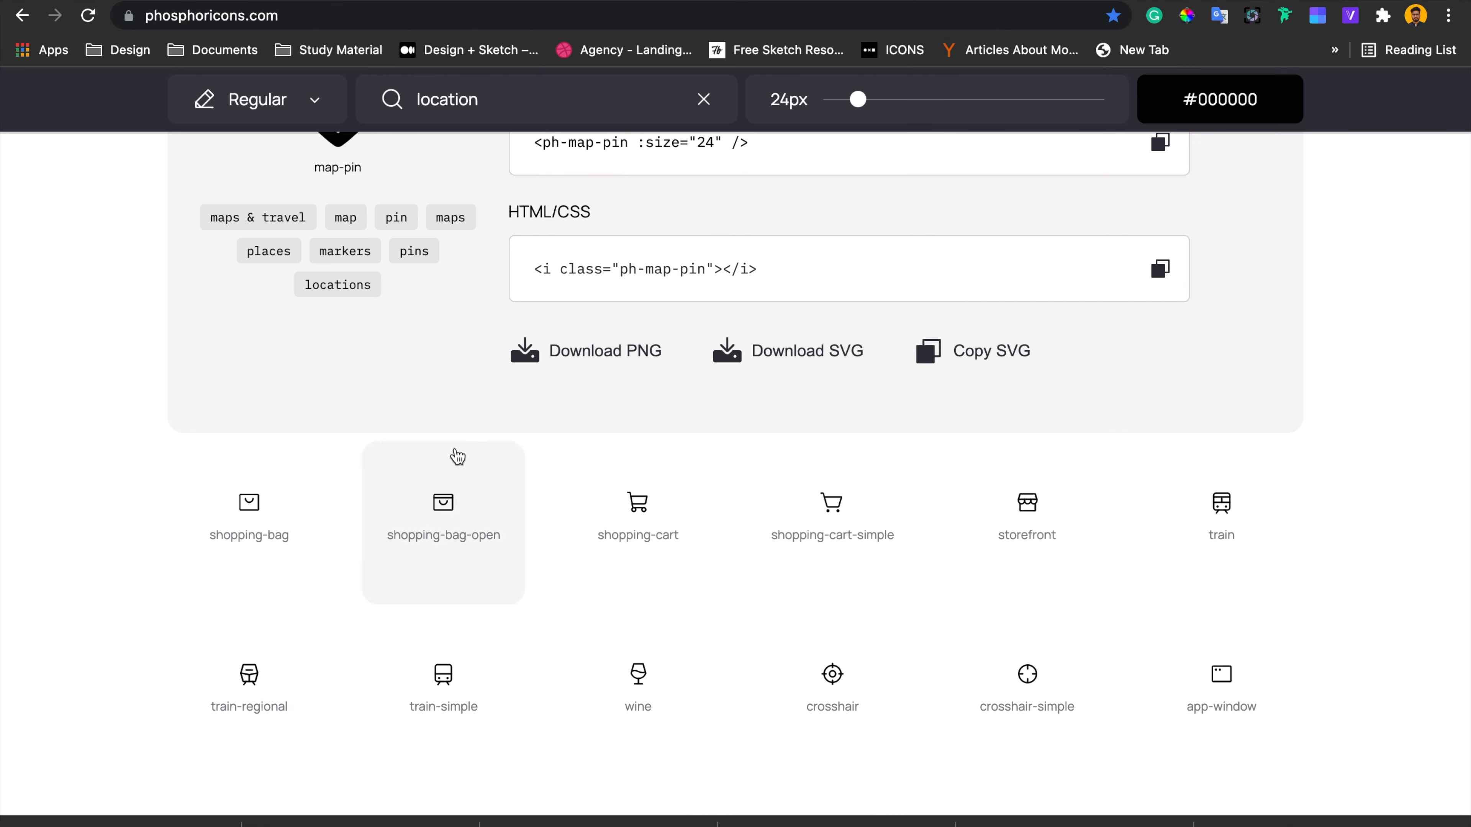
{"action": "double_click", "coordinate": [449, 99]}
{"action": "type", "text": "home"}
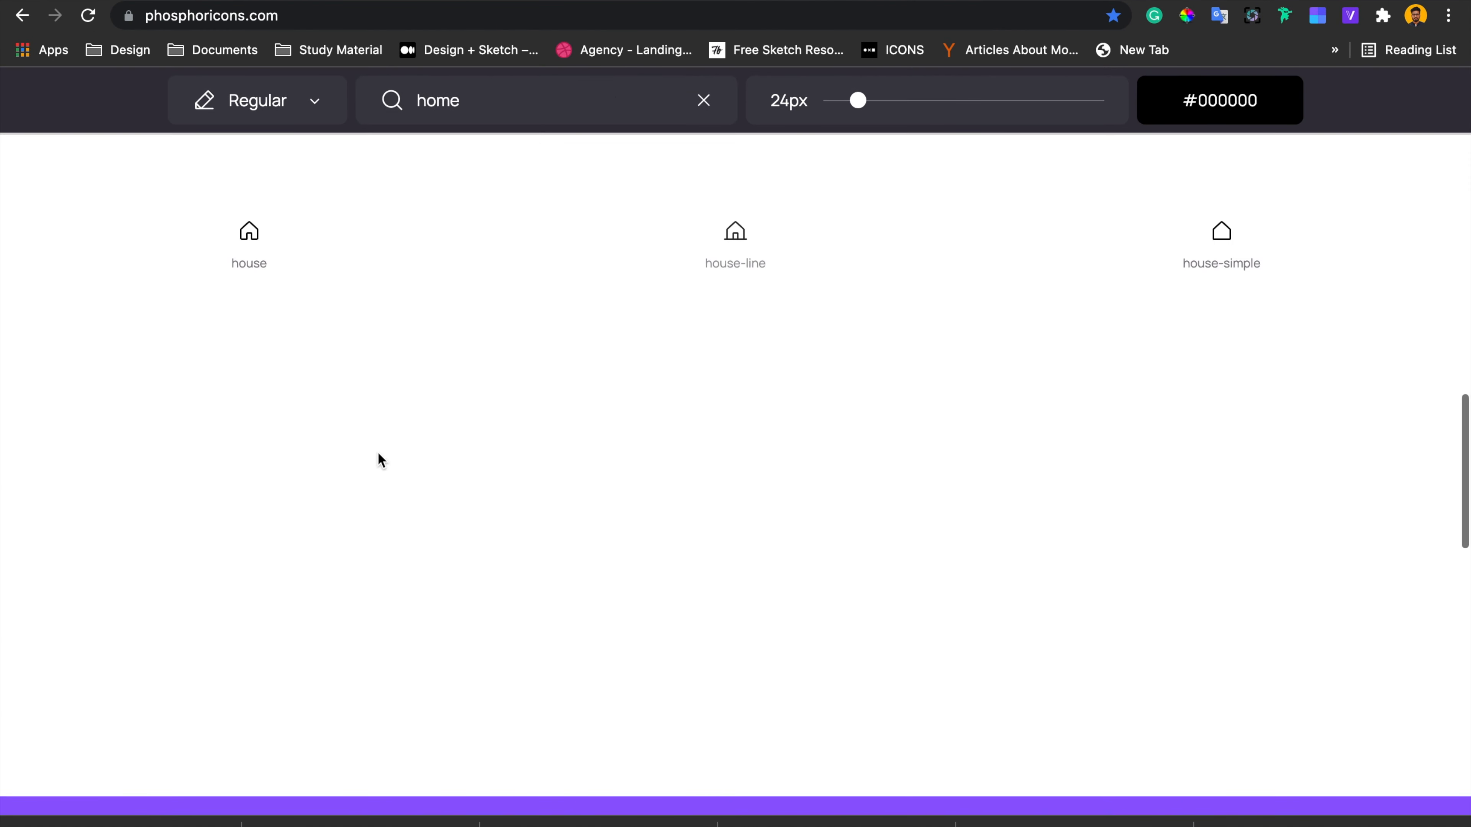
{"action": "left_click", "coordinate": [301, 101]}
{"action": "left_click", "coordinate": [240, 315]}
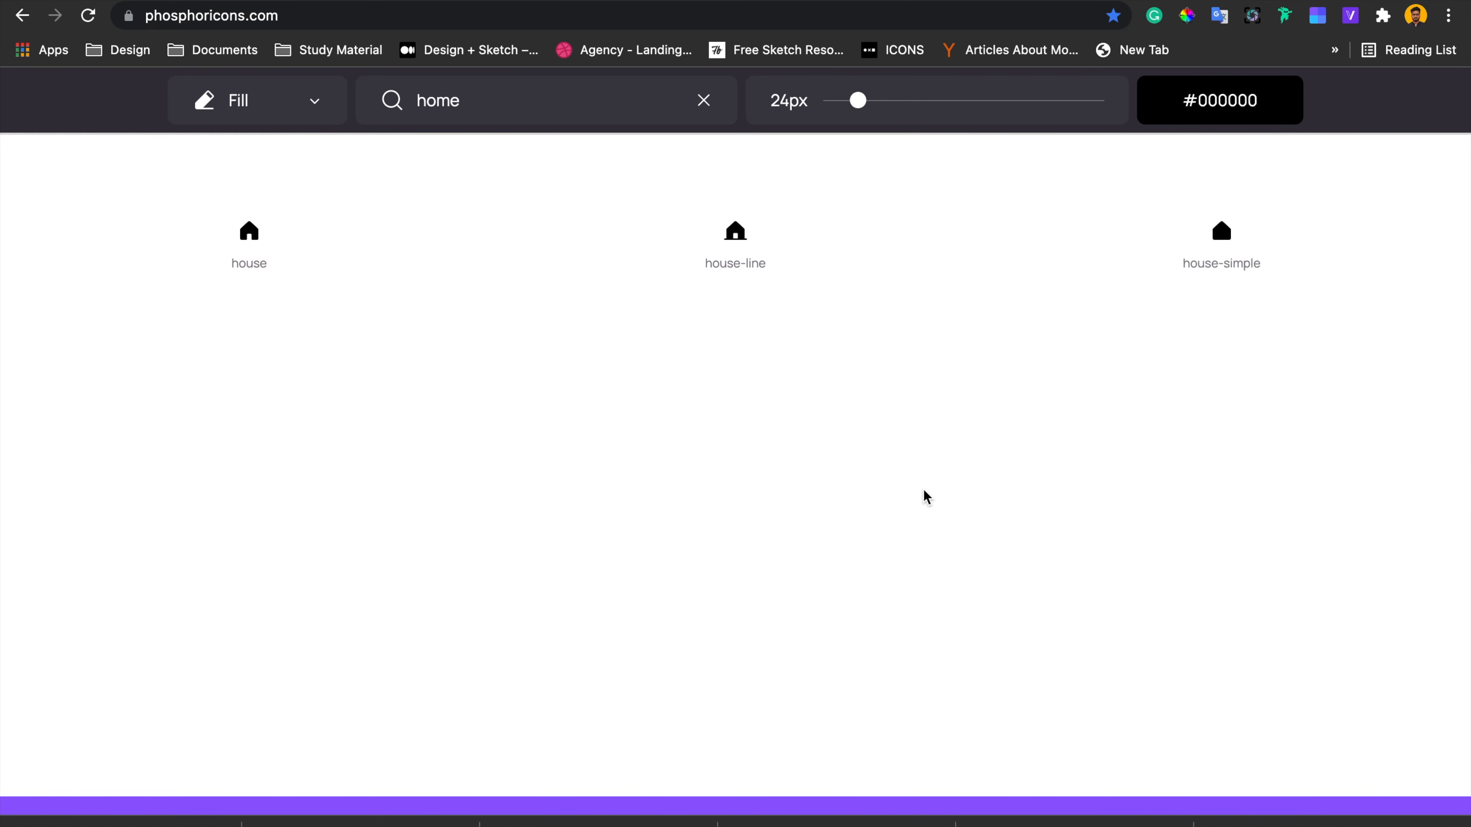
Bring the house-line icon into Sketch, scale it to 24 × 24 and place it on the light blue rectangle
{"action": "left_click", "coordinate": [733, 238]}
{"action": "scroll", "coordinate": [752, 493], "scroll_direction": "down", "scroll_amount": 5}
{"action": "mouse_move", "coordinate": [115, 824]}
{"action": "left_mouse_down"}
{"action": "mouse_move", "coordinate": [521, 618]}
{"action": "mouse_move", "coordinate": [688, 681]}
{"action": "mouse_move", "coordinate": [698, 719]}
{"action": "left_mouse_up"}
{"action": "key", "text": "ctrl+Left"}
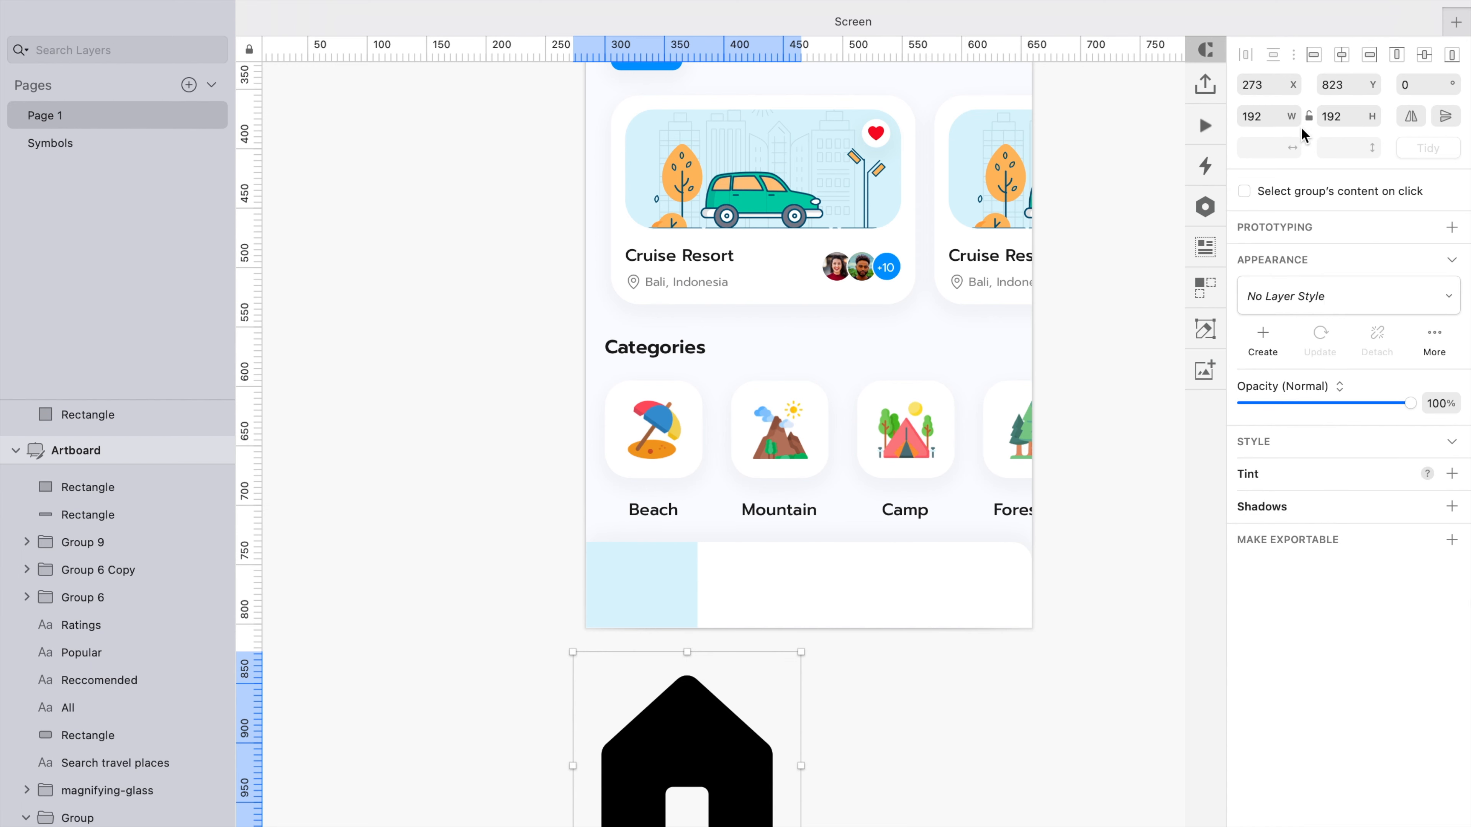
{"action": "type", "text": "24"}
{"action": "key", "text": "Return"}
{"action": "mouse_move", "coordinate": [588, 666]}
{"action": "left_mouse_down"}
{"action": "mouse_move", "coordinate": [637, 574]}
{"action": "mouse_move", "coordinate": [648, 591]}
{"action": "left_mouse_up"}
Add a "Home" label at size 12 directly below the house icon
{"action": "scroll", "coordinate": [634, 573], "scroll_direction": "up", "scroll_amount": 5}
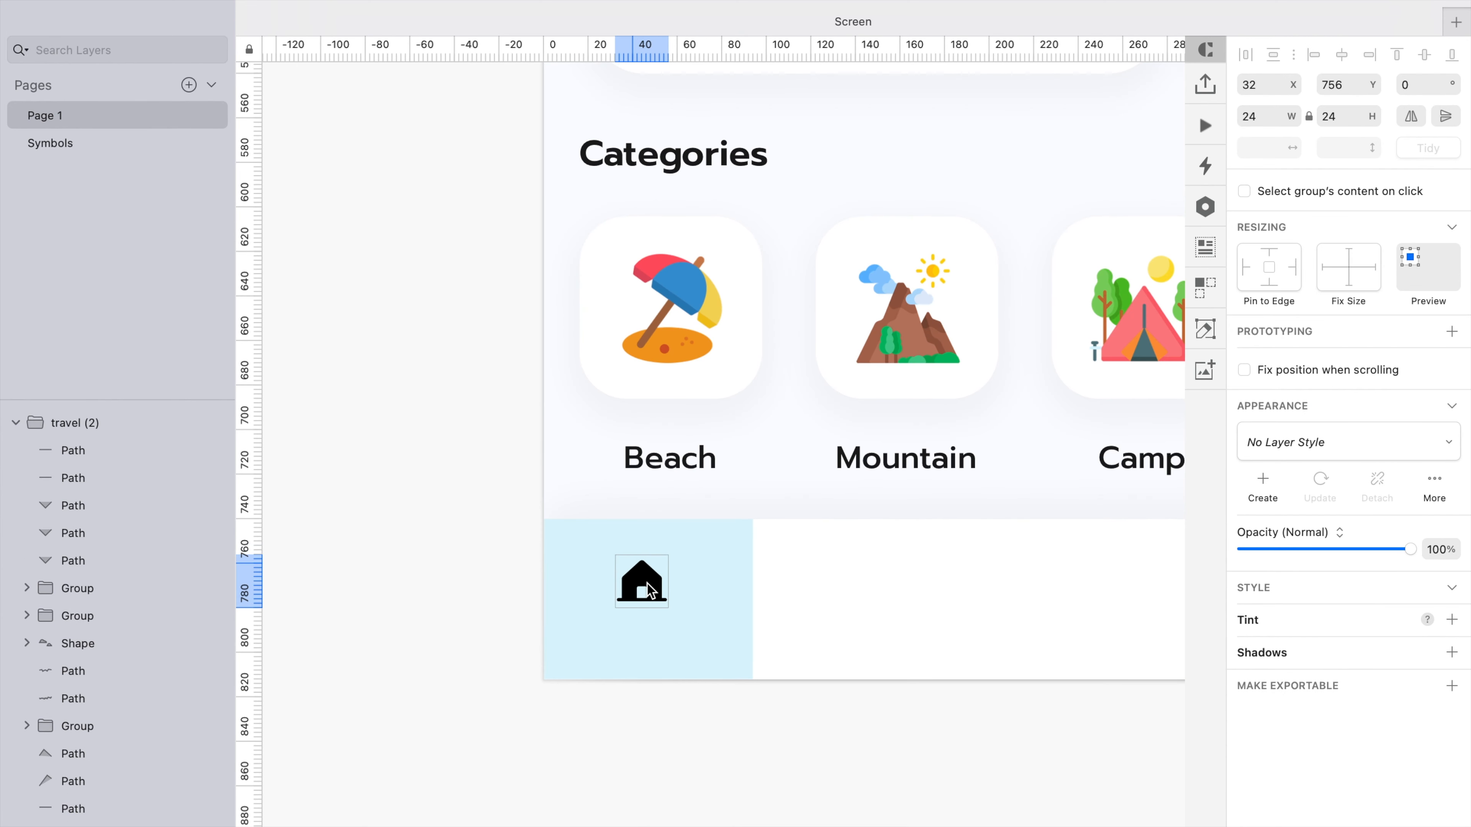
{"action": "left_click", "coordinate": [590, 630]}
{"action": "type", "text": "Home"}
{"action": "key", "text": "Escape"}
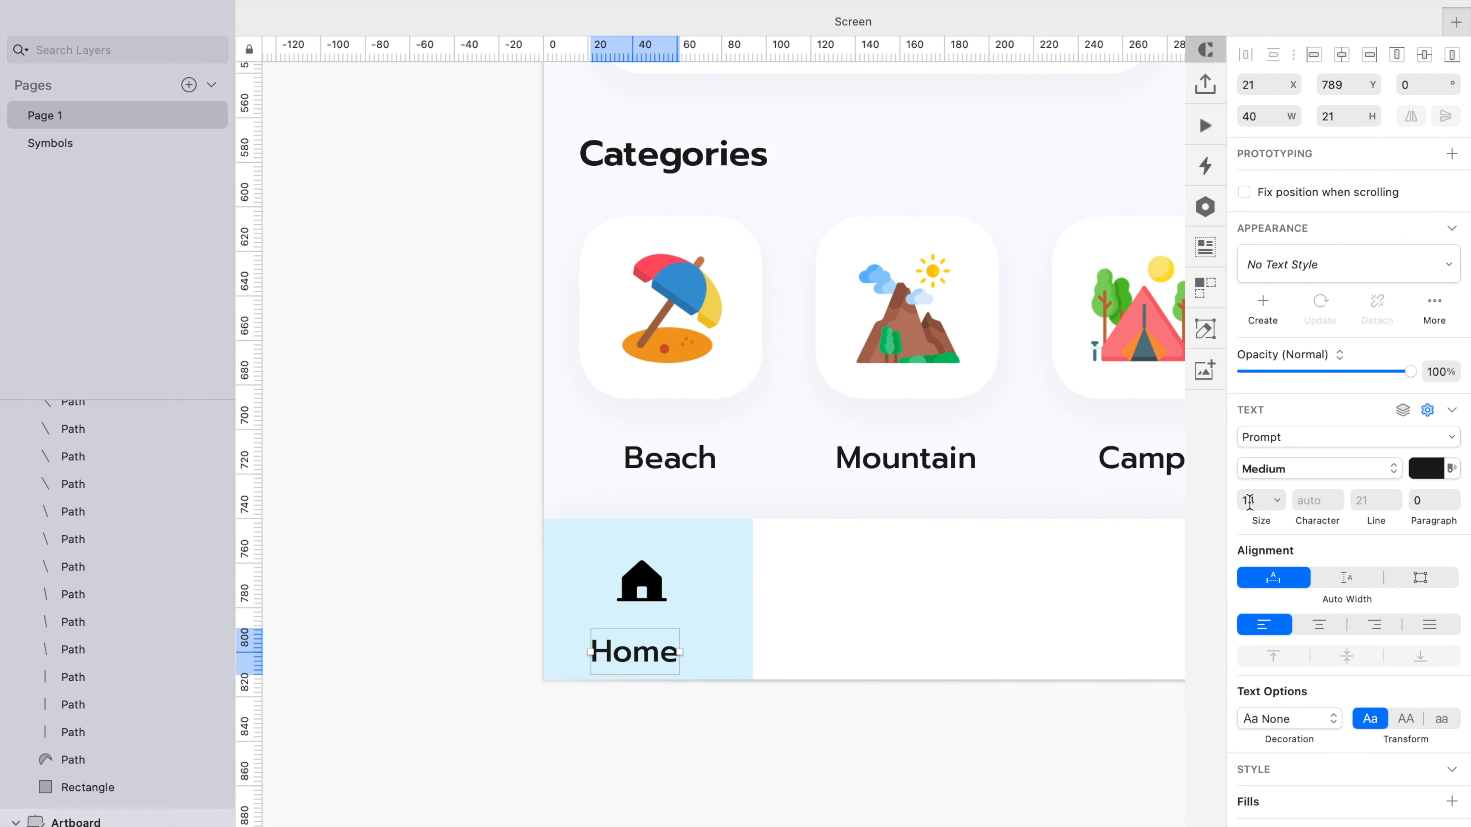
{"action": "left_click_drag", "start_coordinate": [634, 664], "coordinate": [644, 650]}
Nudge the house icon up and the Home label down, and centre both horizontally on the light blue rectangle
{"action": "left_click", "coordinate": [652, 594], "text": "shift"}
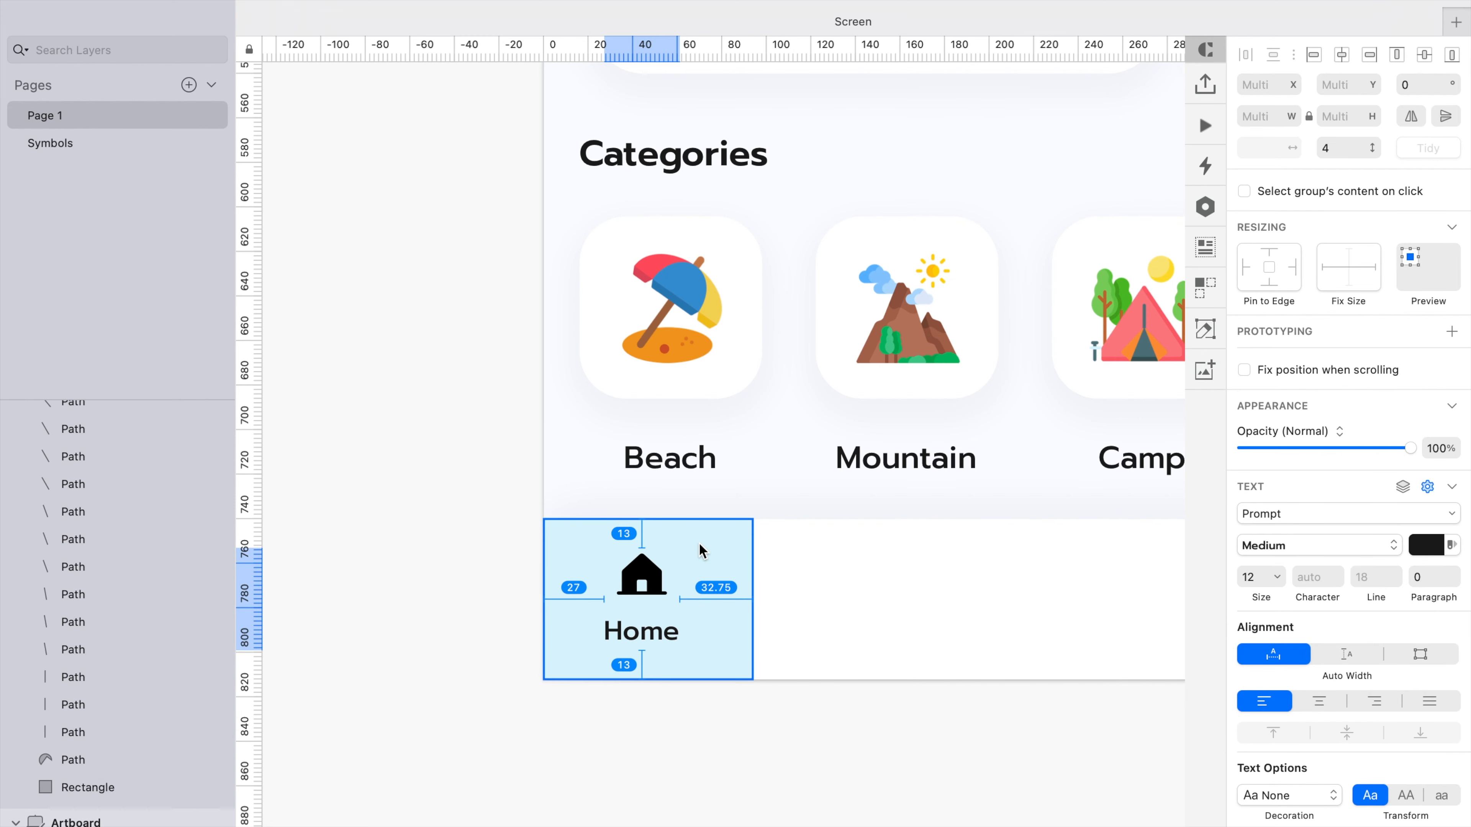
{"action": "key", "text": "Escape"}
{"action": "left_click", "coordinate": [646, 585]}
{"action": "key", "text": "Up"}
{"action": "left_click", "coordinate": [661, 642]}
{"action": "key", "text": "Down"}
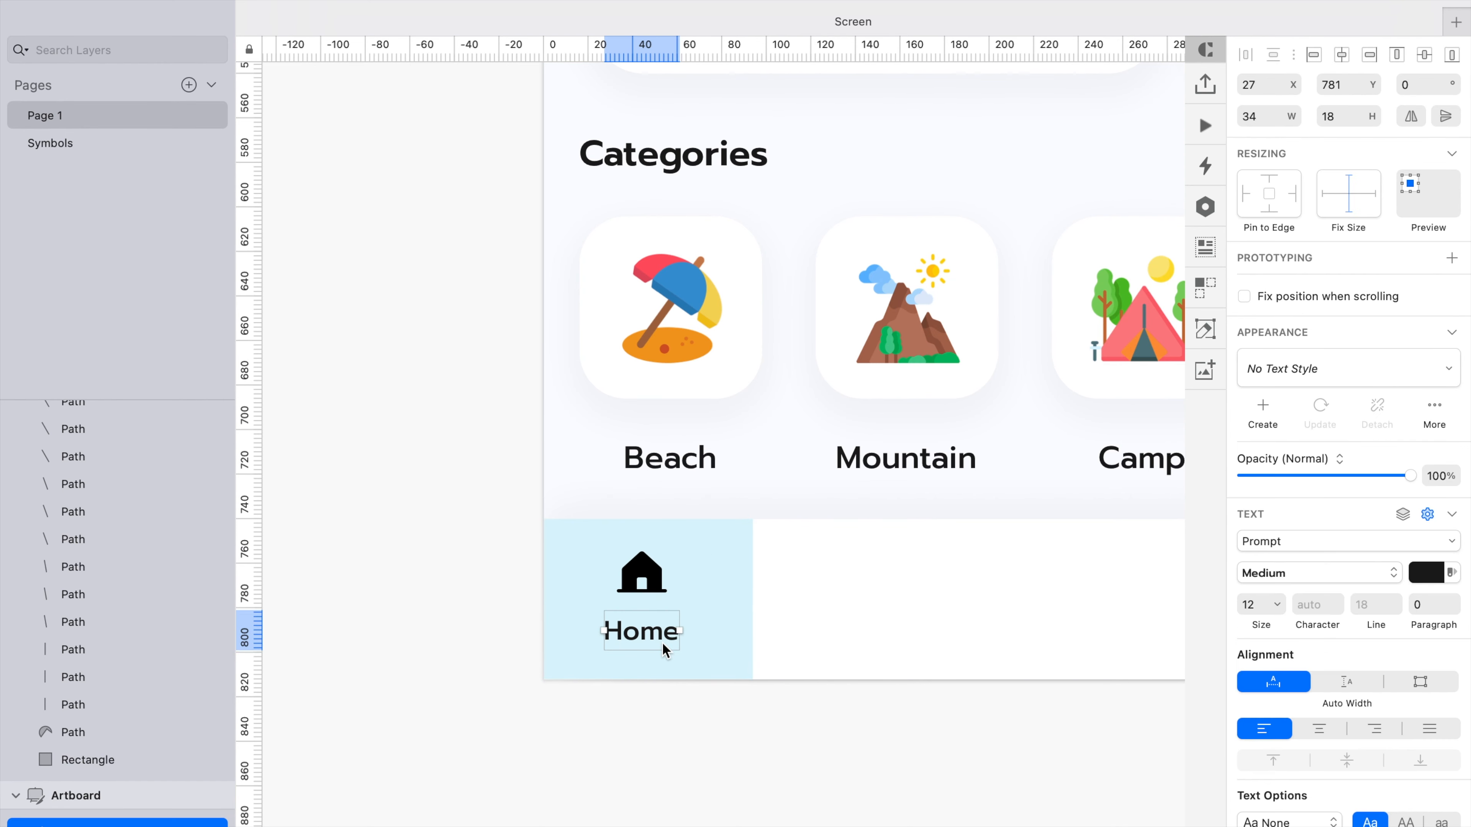
{"action": "left_click", "coordinate": [656, 594], "text": "shift"}
{"action": "left_click", "coordinate": [647, 661], "text": "shift"}
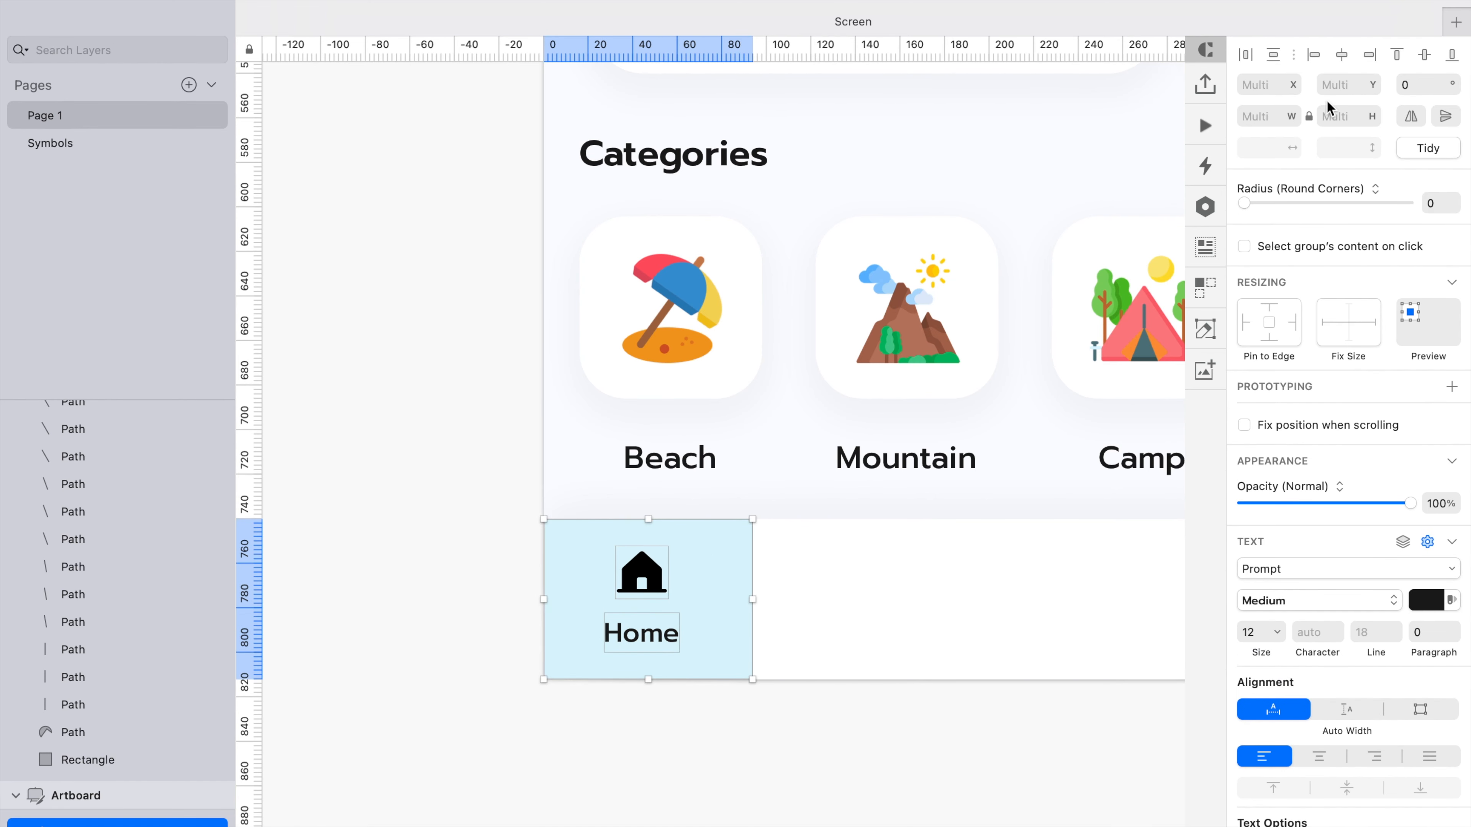
Recolour the house icon and the Home label with the design's bright blue
{"action": "left_click", "coordinate": [682, 571]}
{"action": "left_click", "coordinate": [1297, 573]}
{"action": "left_click", "coordinate": [1297, 825]}
{"action": "left_click", "coordinate": [654, 647]}
{"action": "left_click", "coordinate": [1419, 569]}
{"action": "scroll", "coordinate": [1348, 695], "scroll_direction": "down", "scroll_amount": 1}
{"action": "left_click", "coordinate": [1296, 825]}
Make the light blue rectangle fully transparent and group it with the house icon and Home label
{"action": "left_click", "coordinate": [700, 620]}
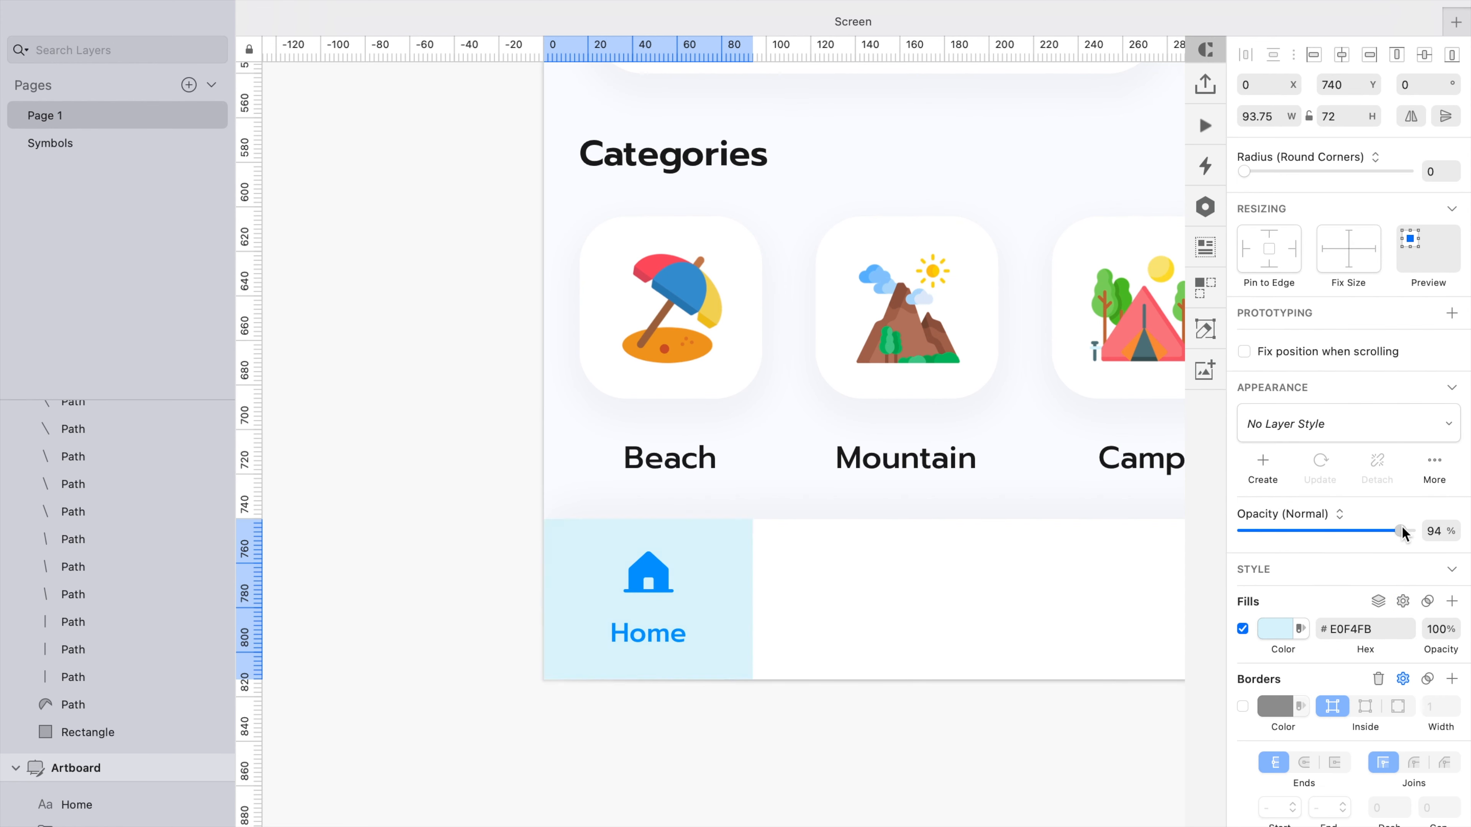
{"action": "left_click_drag", "start_coordinate": [1401, 528], "coordinate": [929, 528]}
{"action": "left_click", "coordinate": [654, 769]}
{"action": "left_click", "coordinate": [649, 633]}
{"action": "left_click", "coordinate": [648, 581], "text": "shift"}
{"action": "left_click", "coordinate": [735, 573], "text": "shift"}
{"action": "key", "text": "super+g"}
Duplicate the Home tab group three times side by side to fill the bottom bar
{"action": "left_click_drag", "start_coordinate": [653, 584], "coordinate": [864, 582]}
{"action": "mouse_move", "coordinate": [874, 582]}
{"action": "left_mouse_down"}
{"action": "mouse_move", "coordinate": [653, 570]}
{"action": "mouse_move", "coordinate": [874, 580]}
{"action": "mouse_move", "coordinate": [861, 579]}
{"action": "left_mouse_up"}
{"action": "scroll", "coordinate": [753, 577], "scroll_direction": "right", "scroll_amount": 3}
{"action": "left_click_drag", "start_coordinate": [753, 578], "coordinate": [958, 579]}
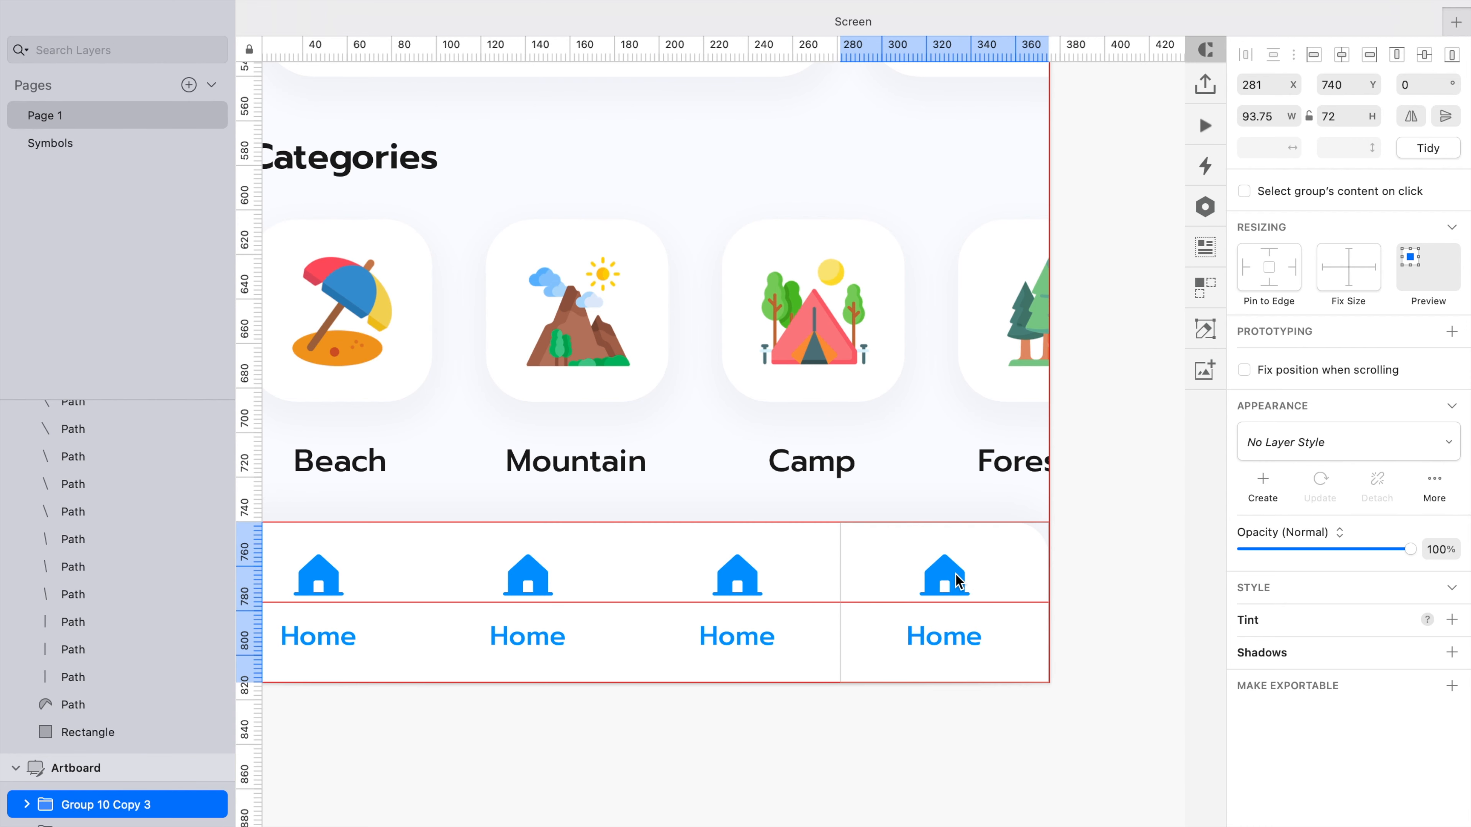
Relabel the second tab "Explore" and centre the label under its icon
{"action": "scroll", "coordinate": [958, 579], "scroll_direction": "left", "scroll_amount": 3}
{"action": "double_click", "coordinate": [633, 608]}
{"action": "type", "text": "Explor"}
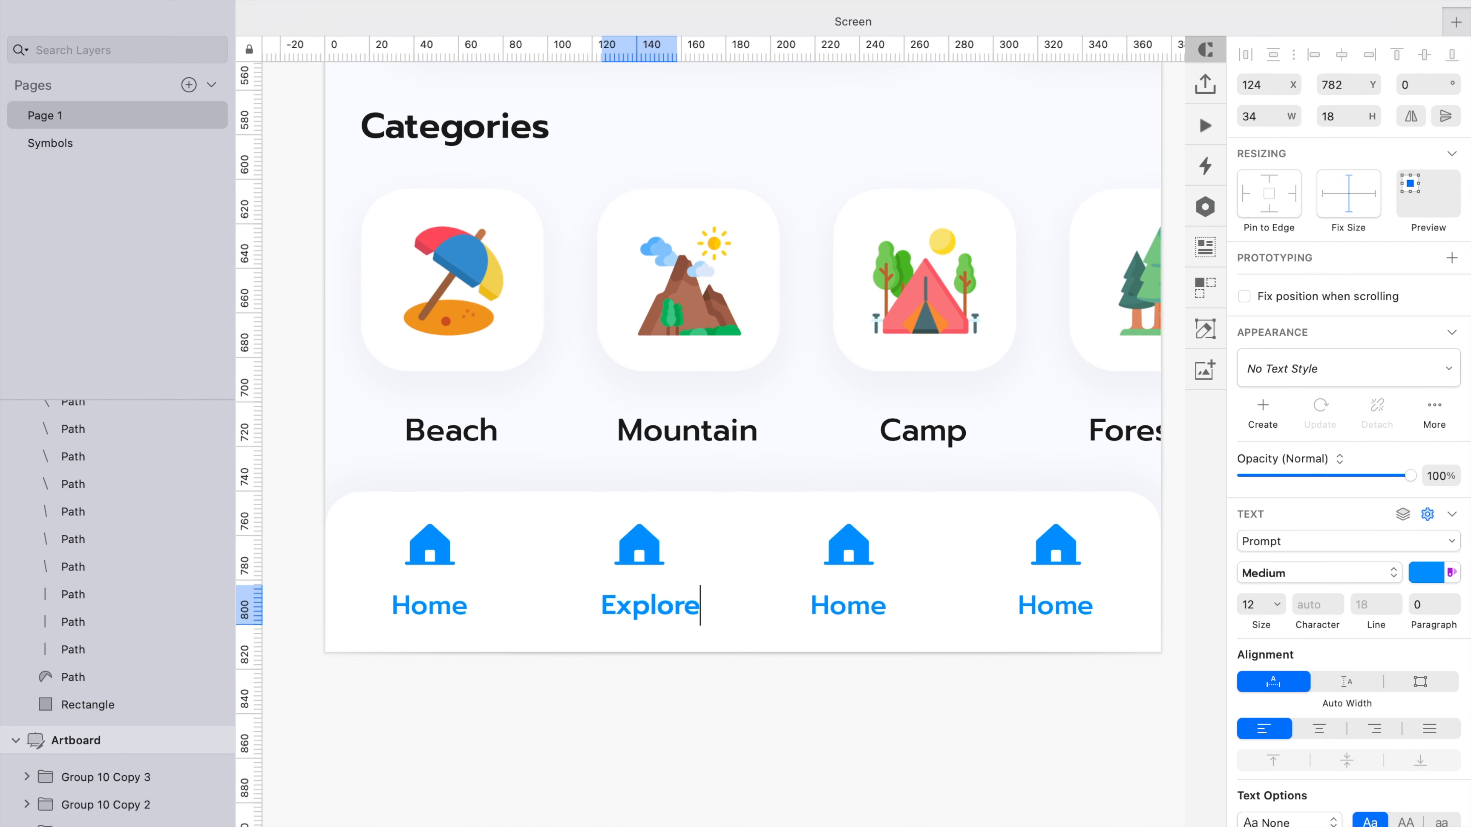
{"action": "key", "text": "Escape"}
{"action": "left_click", "coordinate": [698, 571], "text": "shift"}
{"action": "left_click", "coordinate": [1341, 55]}
{"action": "key", "text": "Escape"}
Set the Explore label's colour to #8B8B8B and its font weight to Regular
{"action": "double_click", "coordinate": [686, 606]}
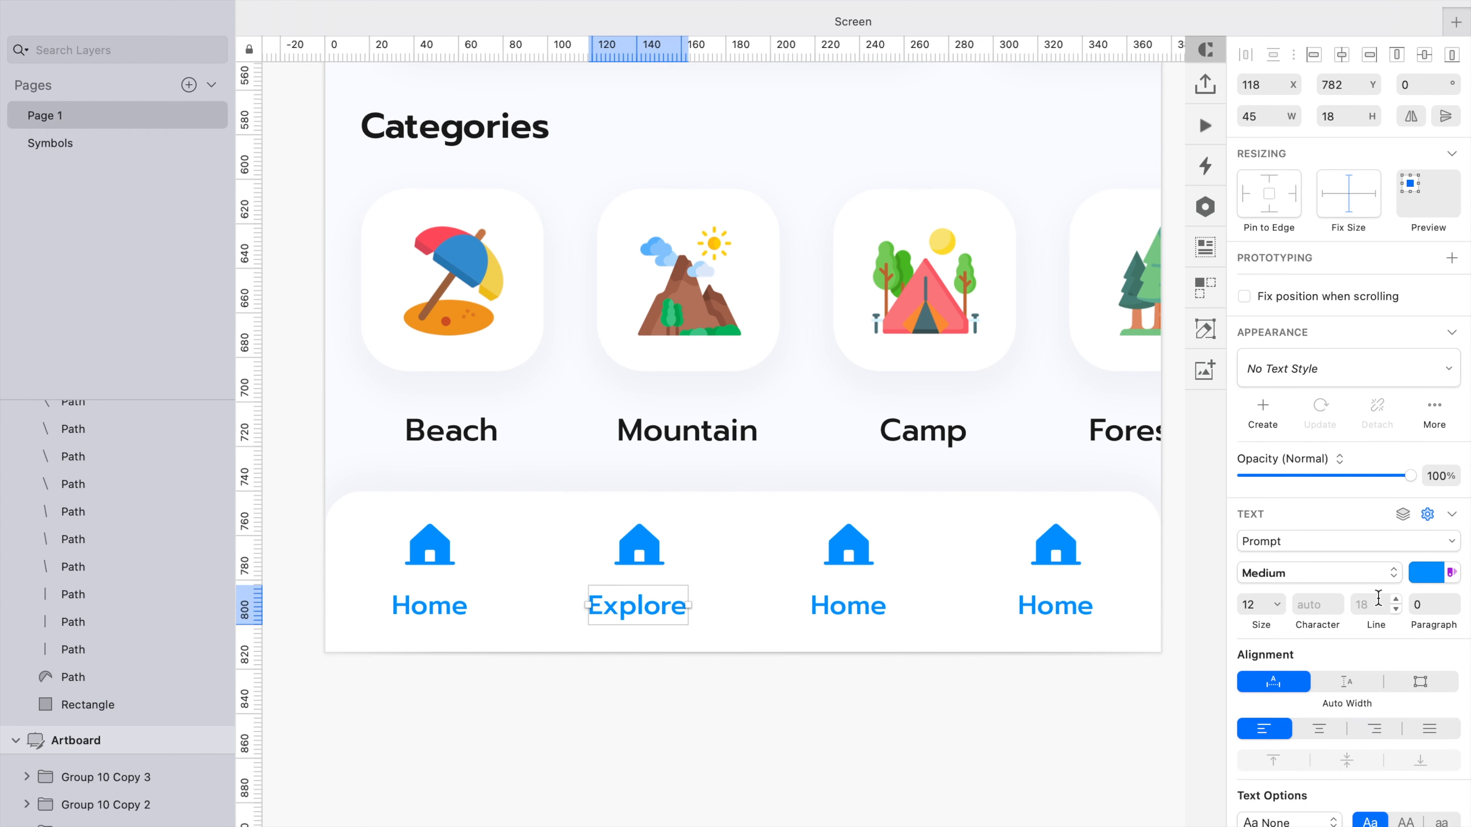
{"action": "left_click", "coordinate": [1425, 573]}
{"action": "type", "text": "8b8b8b"}
{"action": "key", "text": "Return"}
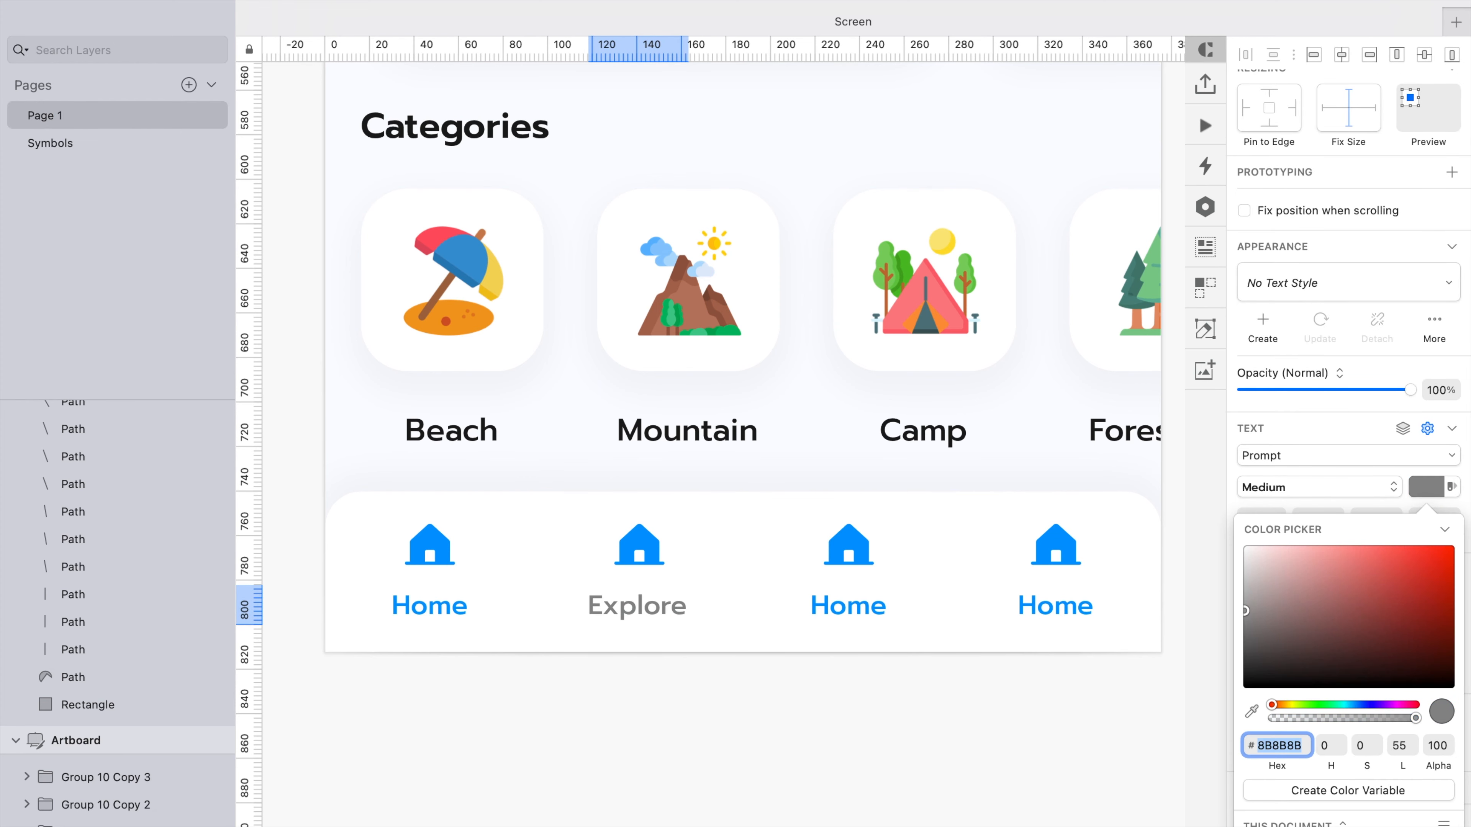
{"action": "left_click", "coordinate": [1349, 489]}
{"action": "left_click", "coordinate": [1297, 302]}
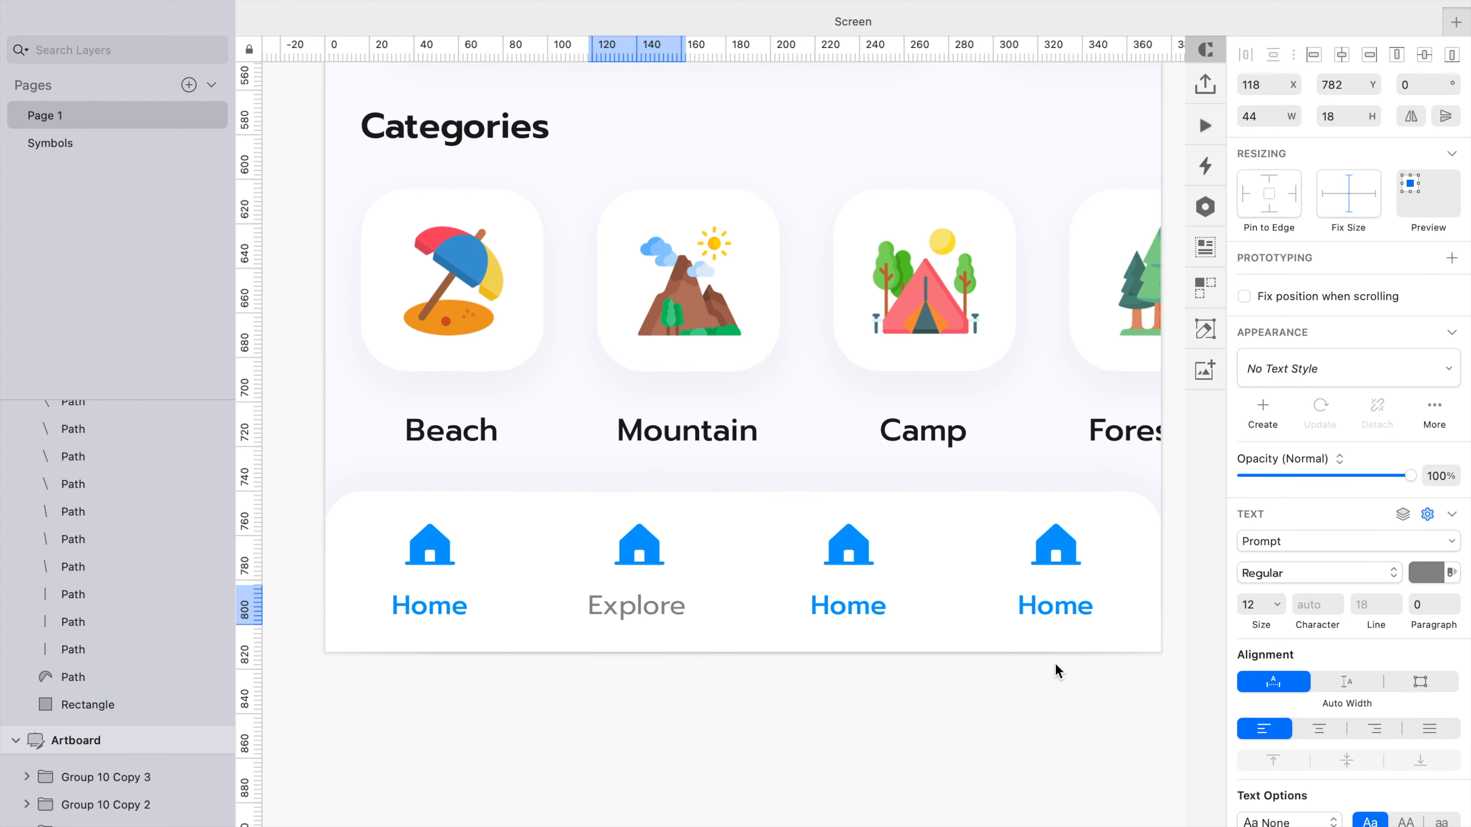
Delete the third and fourth tabs and re-centre the Explore label under its icon
{"action": "left_click", "coordinate": [840, 613]}
{"action": "left_click", "coordinate": [972, 611], "text": "shift"}
{"action": "key", "text": "Delete"}
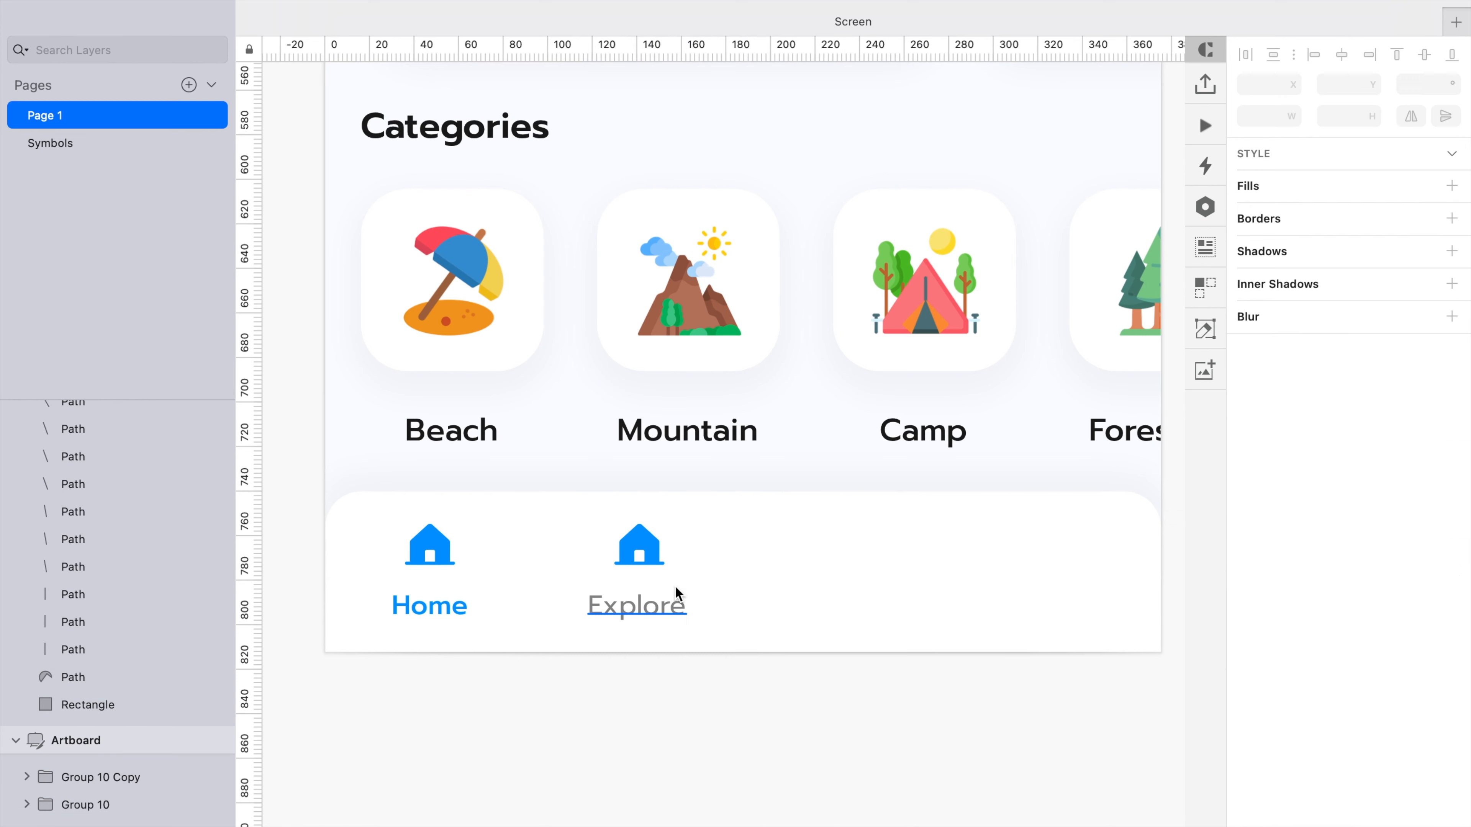
{"action": "left_click", "coordinate": [677, 596], "text": "super"}
{"action": "left_click", "coordinate": [714, 574], "text": "shift+super"}
{"action": "left_click", "coordinate": [727, 677]}
Switch to the Phosphor icons page, search for "compass" in the Regular style and select the compass icon
{"action": "key", "text": "ctrl+Right"}
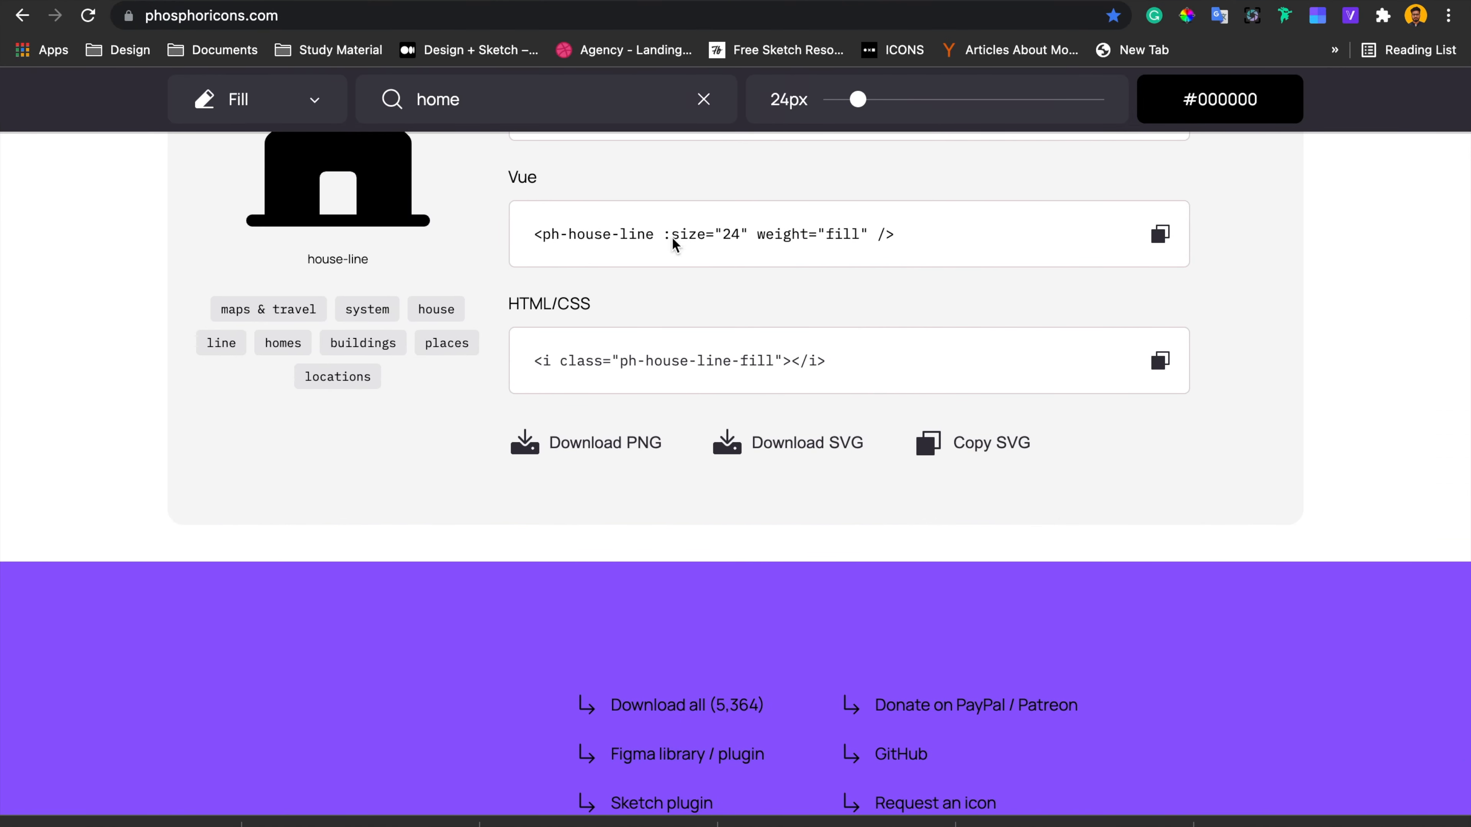
{"action": "double_click", "coordinate": [649, 97]}
{"action": "type", "text": "compass"}
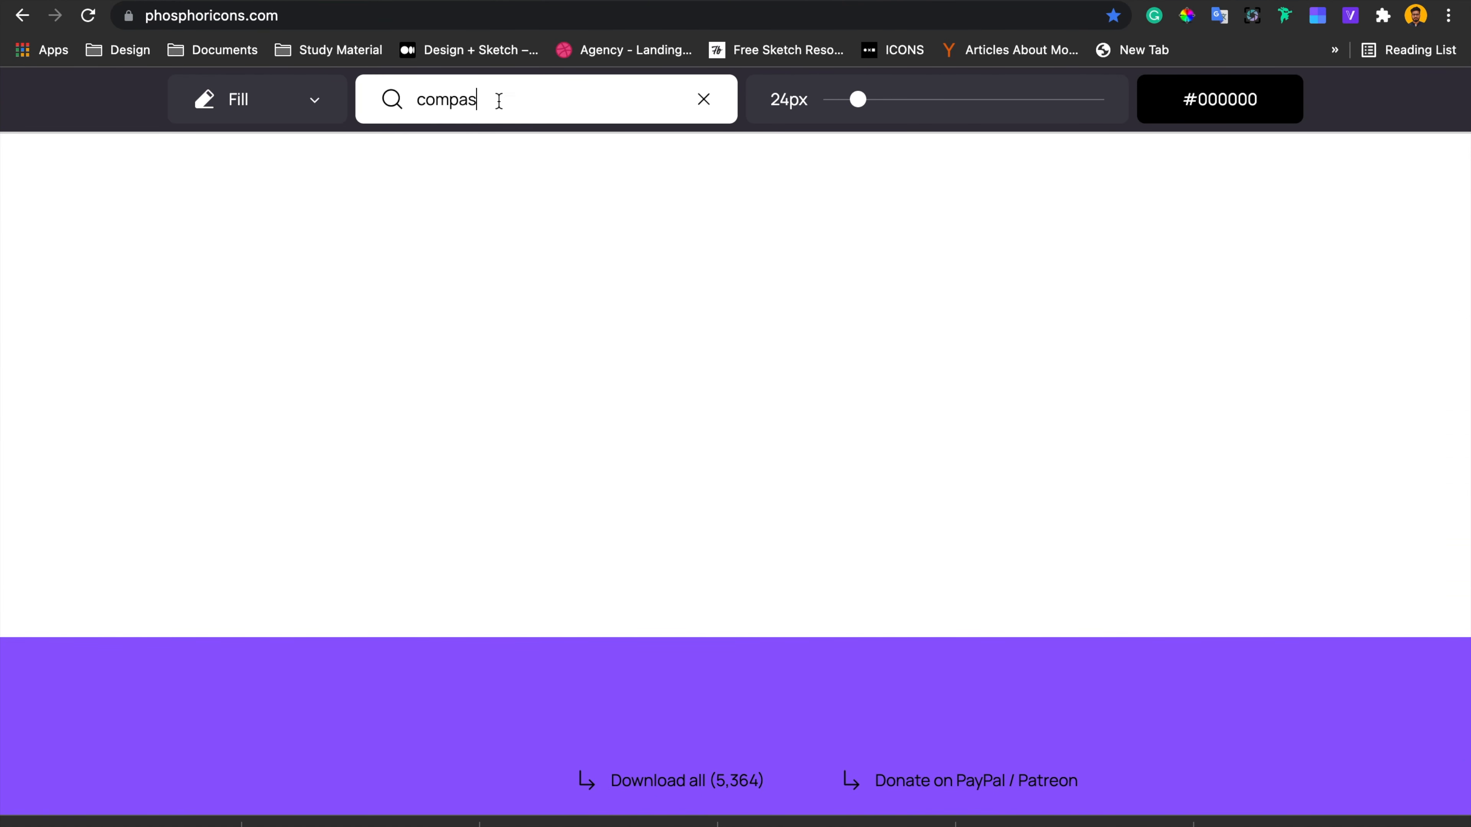
{"action": "left_click", "coordinate": [272, 89]}
{"action": "left_click", "coordinate": [249, 234]}
{"action": "left_click", "coordinate": [263, 260]}
{"action": "scroll", "coordinate": [862, 611], "scroll_direction": "down", "scroll_amount": 3}
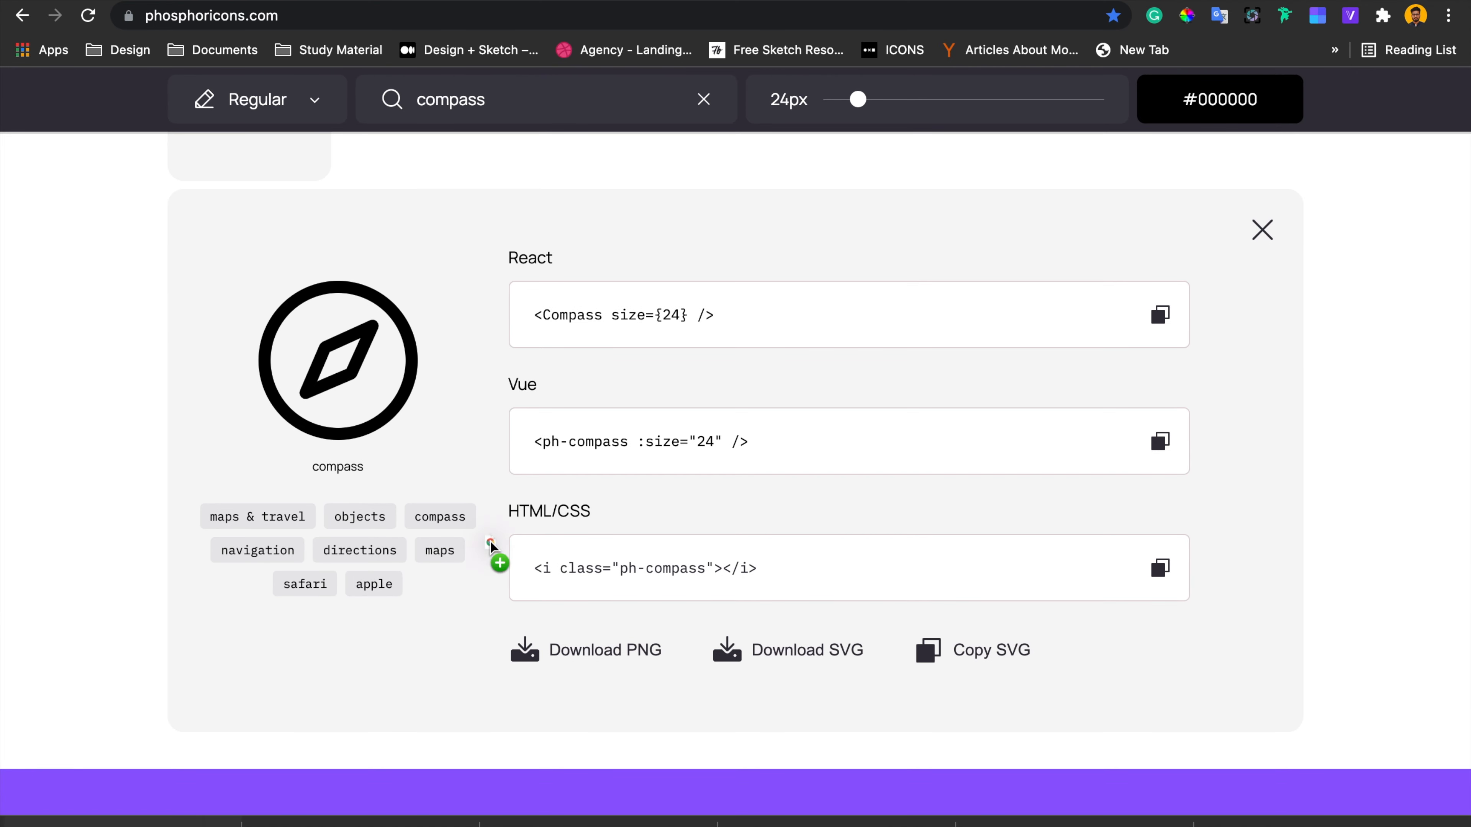
Bring the compass icon into Sketch, scale it to 24 × 24 and substitute it for the Explore tab's house icon
{"action": "key", "text": "ctrl+Left"}
{"action": "key", "text": "super+v"}
{"action": "key", "text": "super+k"}
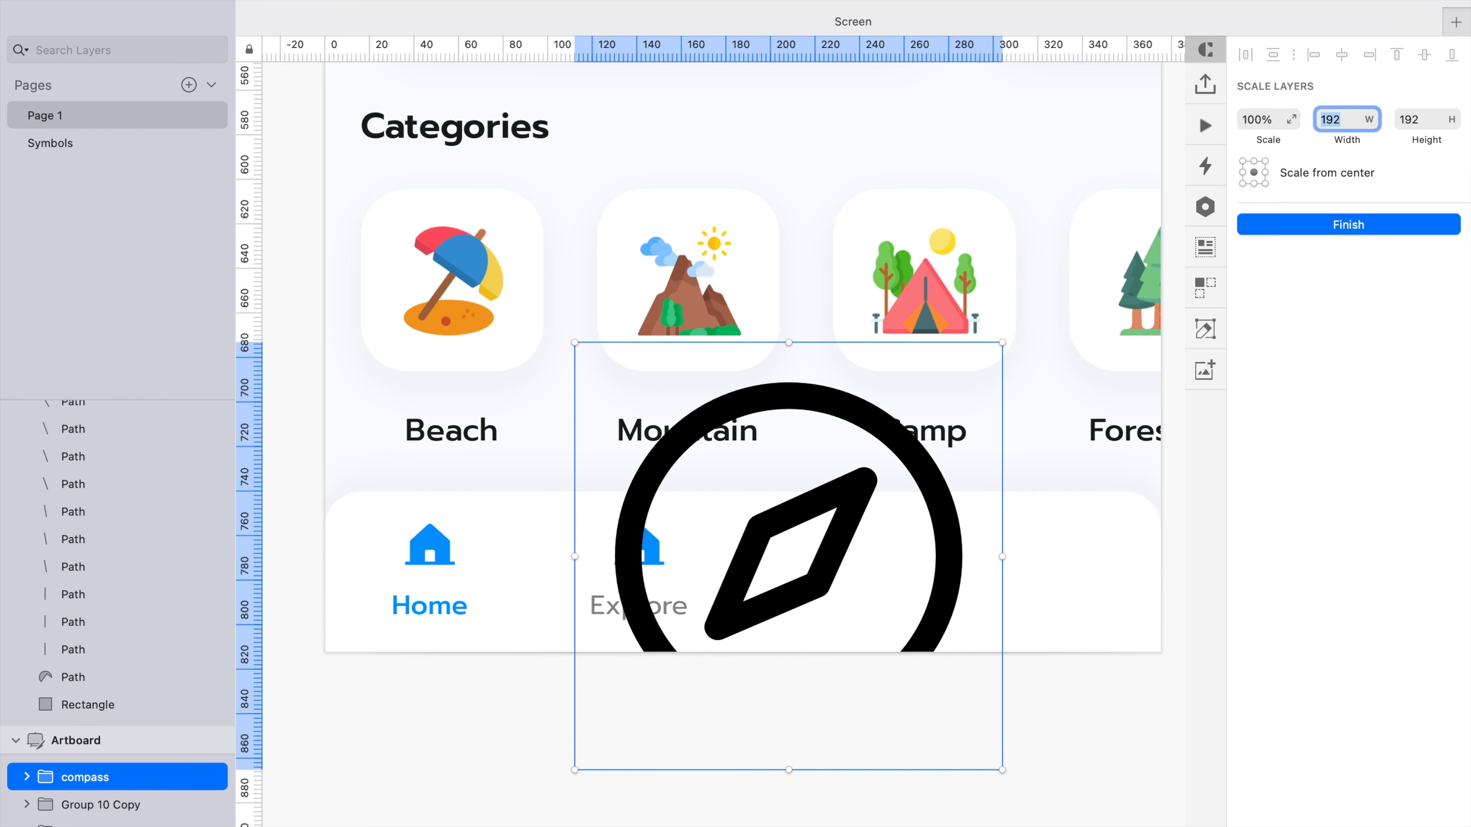
{"action": "key", "text": "Return"}
{"action": "left_click", "coordinate": [1273, 226]}
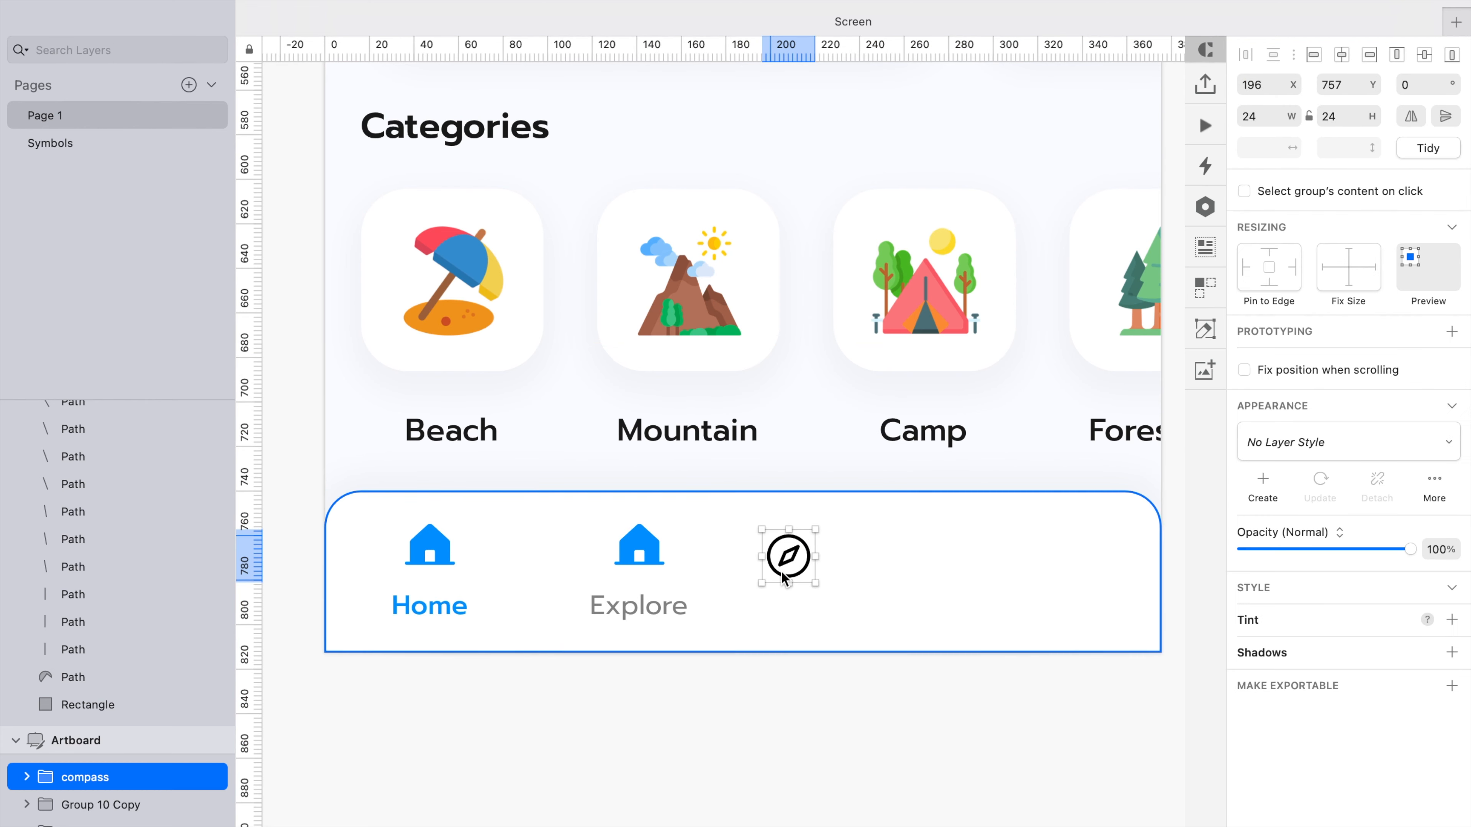
{"action": "key", "text": "super+x"}
{"action": "double_click", "coordinate": [646, 549]}
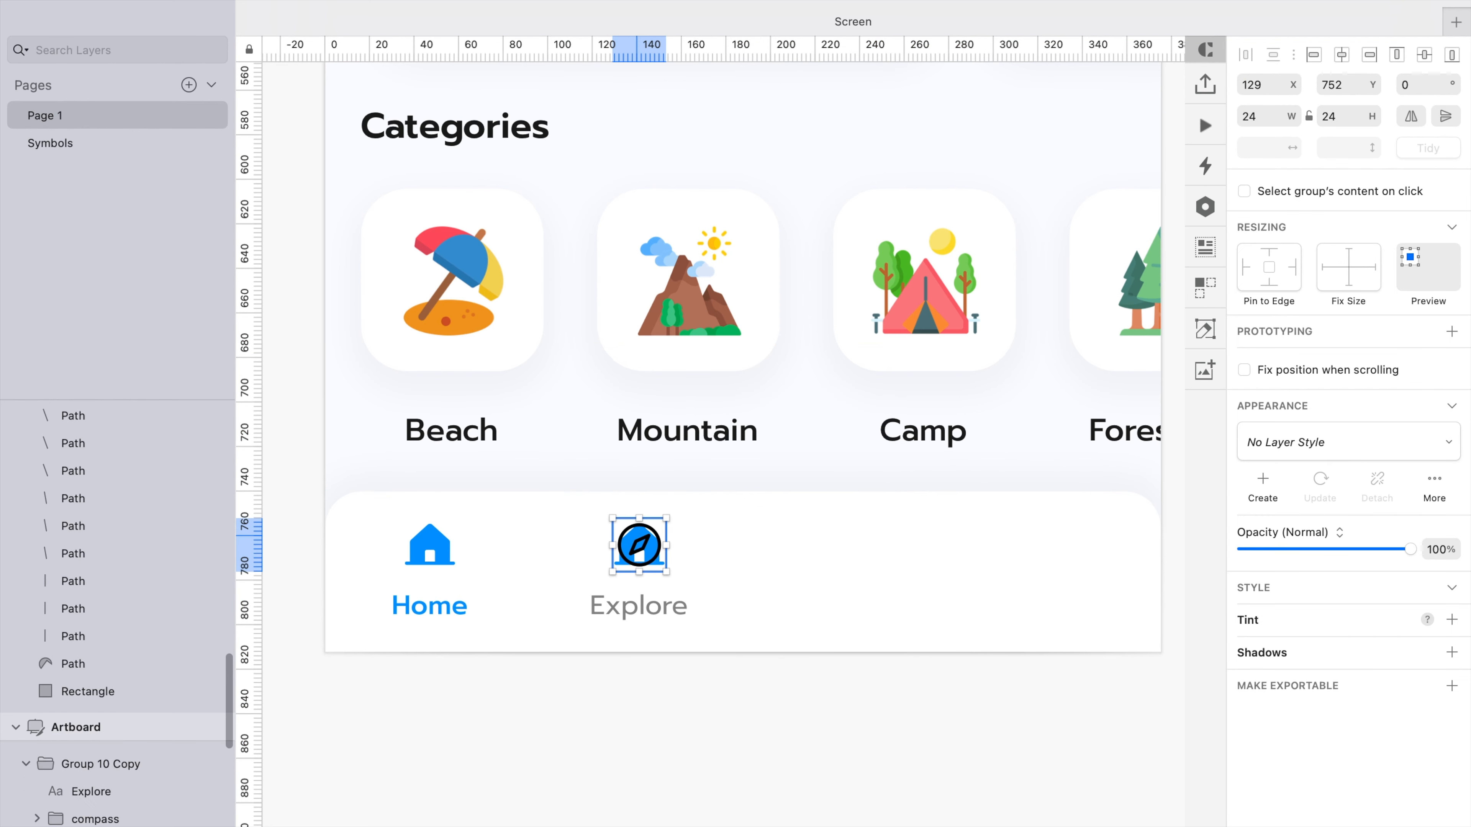
Set the border colour of the compass icon's needle and circle to #8B8B8B
{"action": "double_click", "coordinate": [641, 550]}
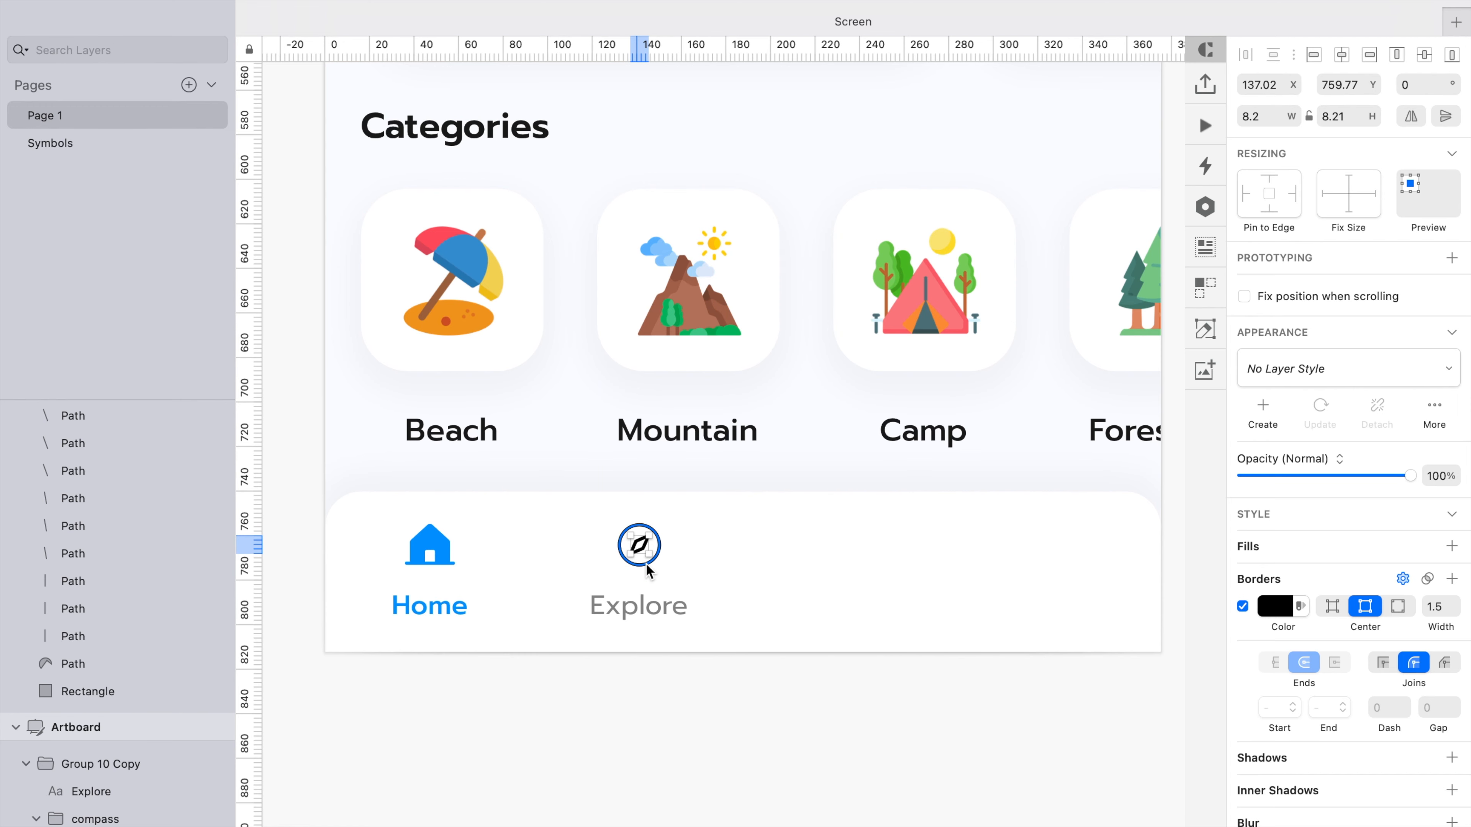
{"action": "left_click", "coordinate": [647, 570]}
{"action": "left_click", "coordinate": [1274, 606]}
{"action": "key", "text": "Return"}
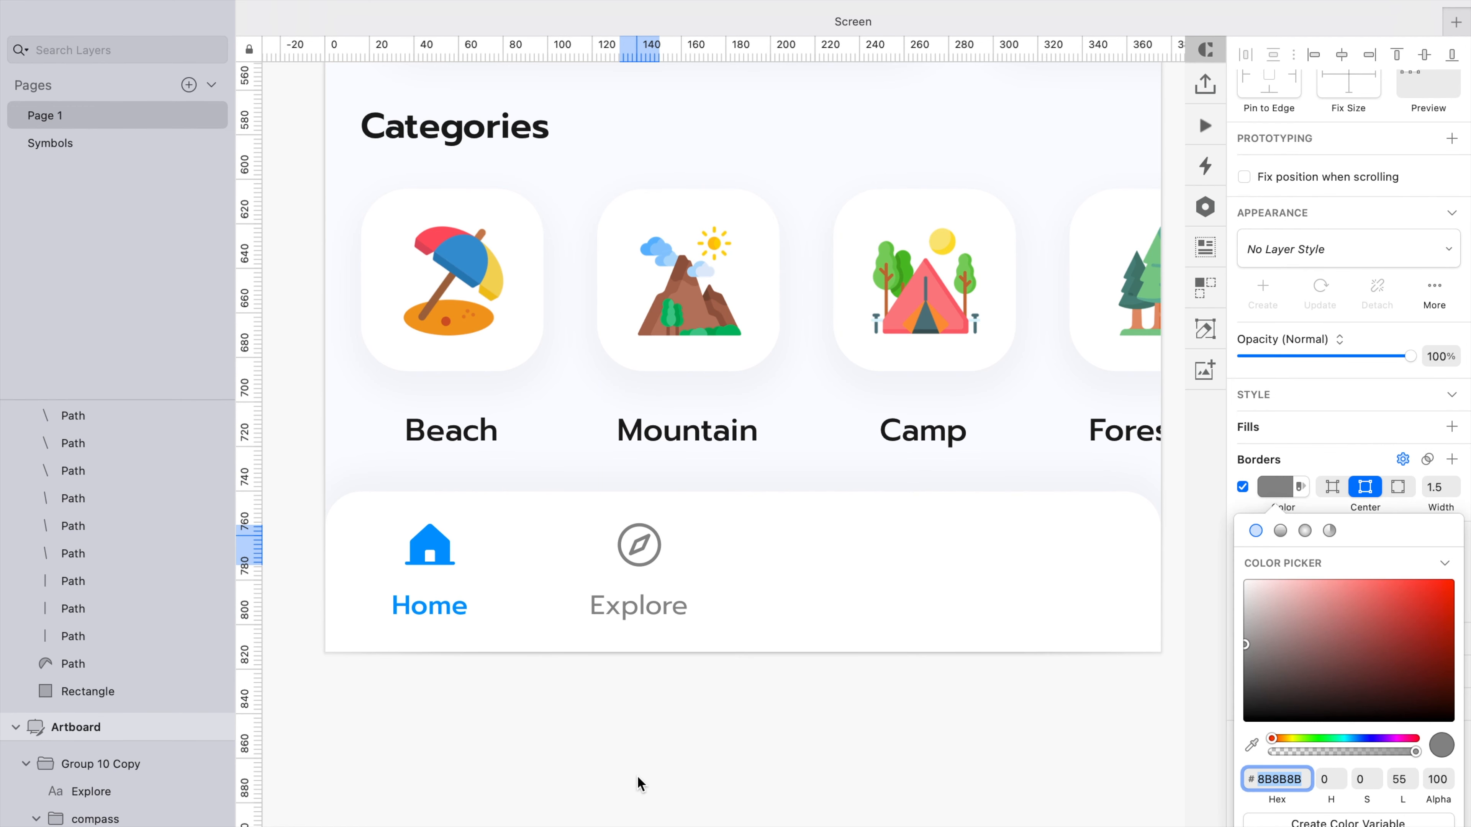
{"action": "left_click", "coordinate": [640, 783]}
Duplicate the Explore tab into the third slot of the bottom bar and relabel the copy for favourites
{"action": "left_click_drag", "start_coordinate": [648, 580], "coordinate": [857, 576]}
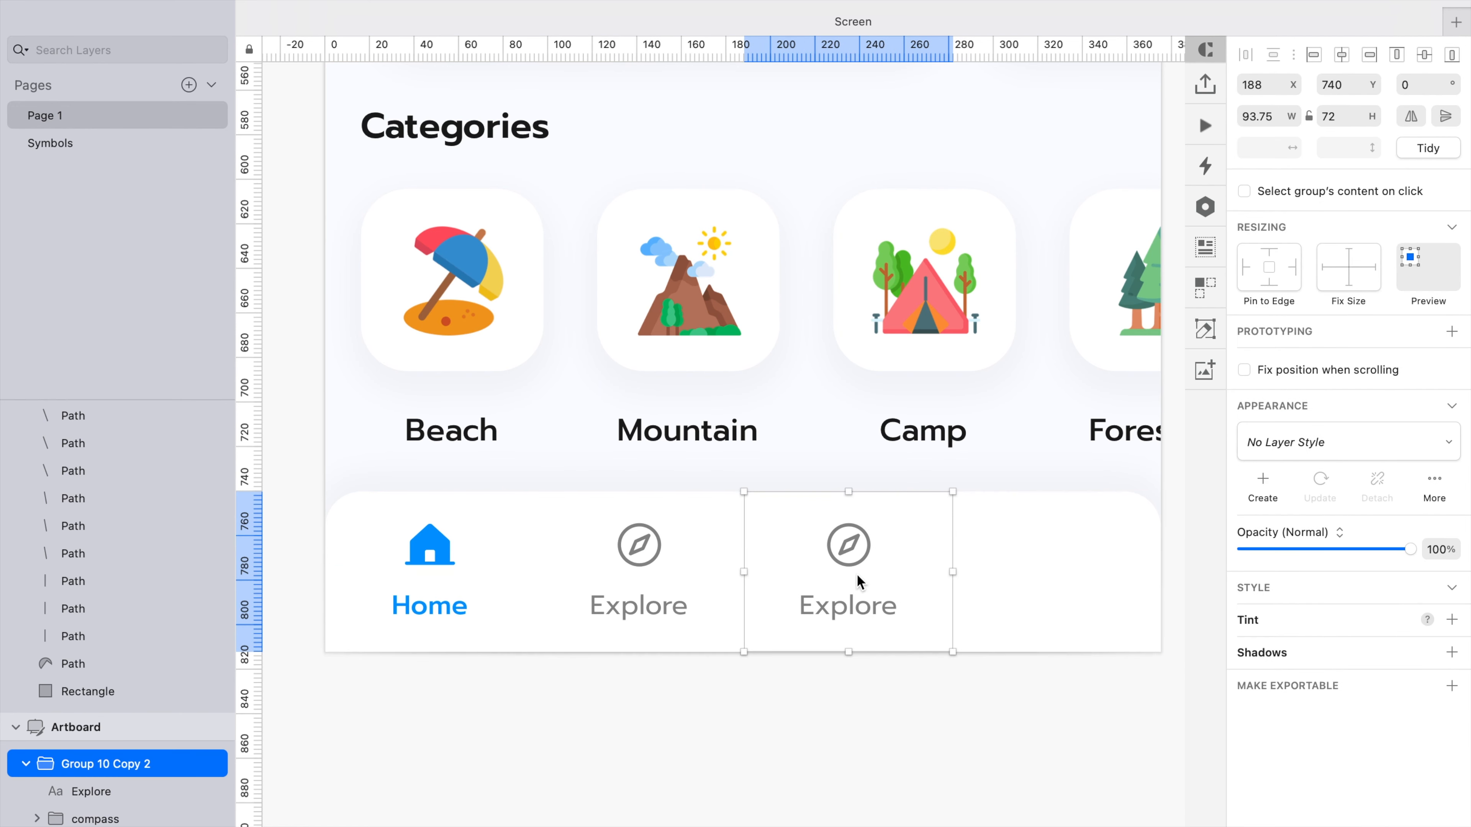
{"action": "double_click", "coordinate": [878, 613]}
{"action": "double_click", "coordinate": [879, 613]}
{"action": "type", "text": "Favo"}
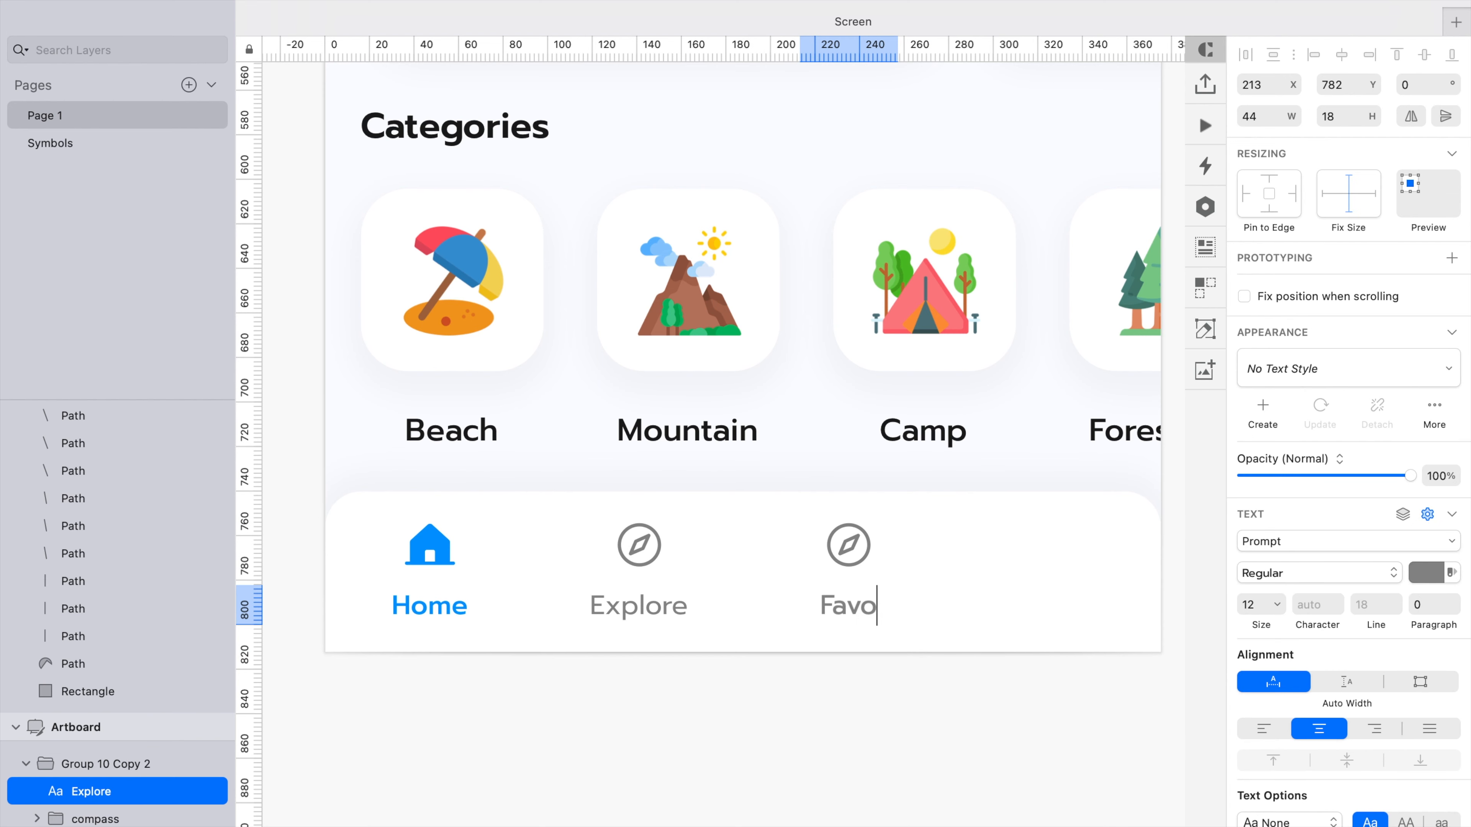
{"action": "key", "text": "Escape"}
{"action": "key", "text": "Escape"}
Duplicate the Favorites tab into the fourth slot of the bottom bar and relabel the copy "Account"
{"action": "left_click_drag", "start_coordinate": [840, 575], "coordinate": [1058, 579]}
{"action": "double_click", "coordinate": [1073, 614]}
{"action": "double_click", "coordinate": [1073, 612]}
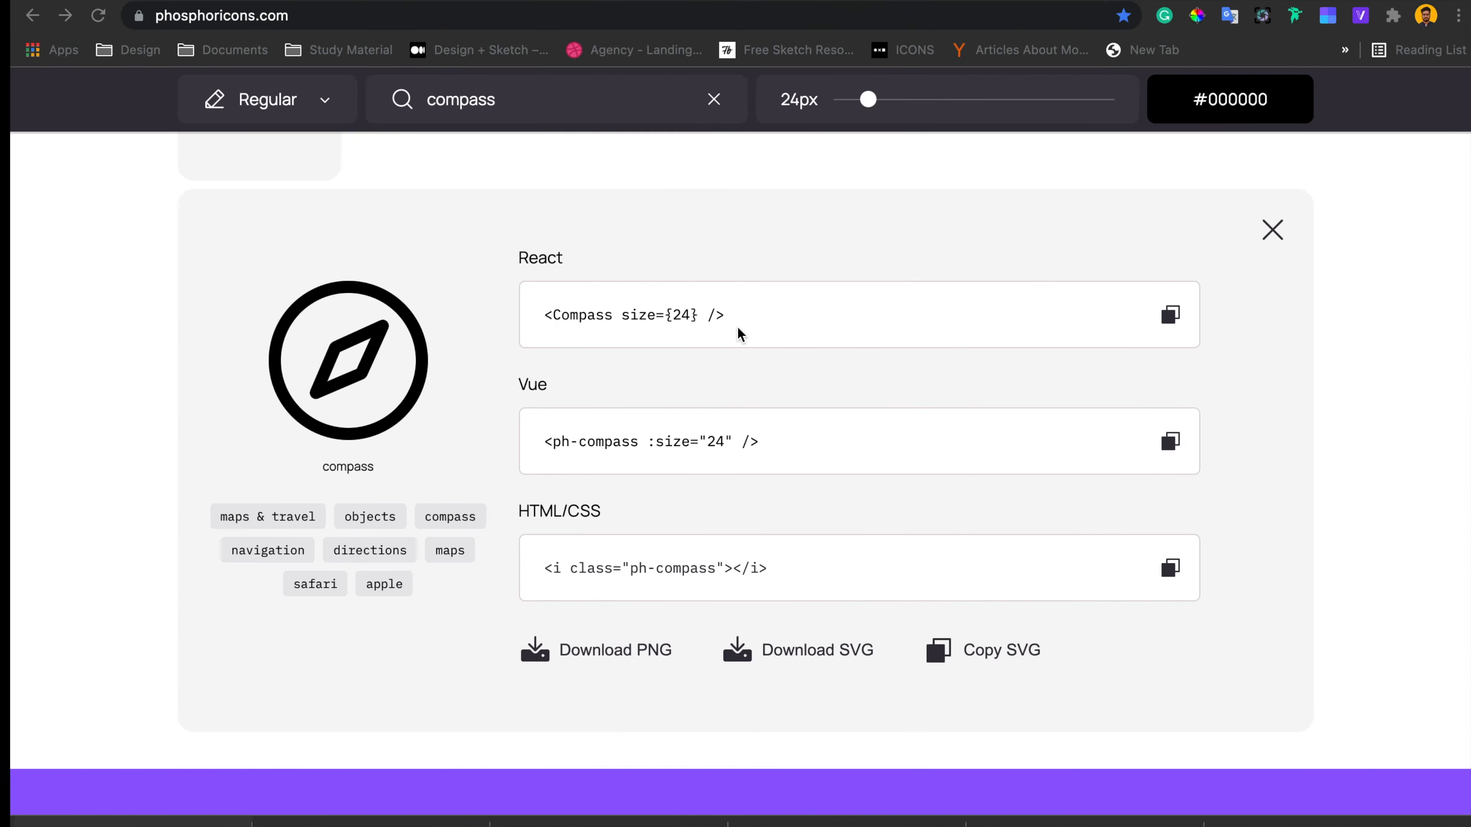
Switch to the Phosphor icons page, search for "heart" and select the Regular heart icon
{"action": "double_click", "coordinate": [492, 94]}
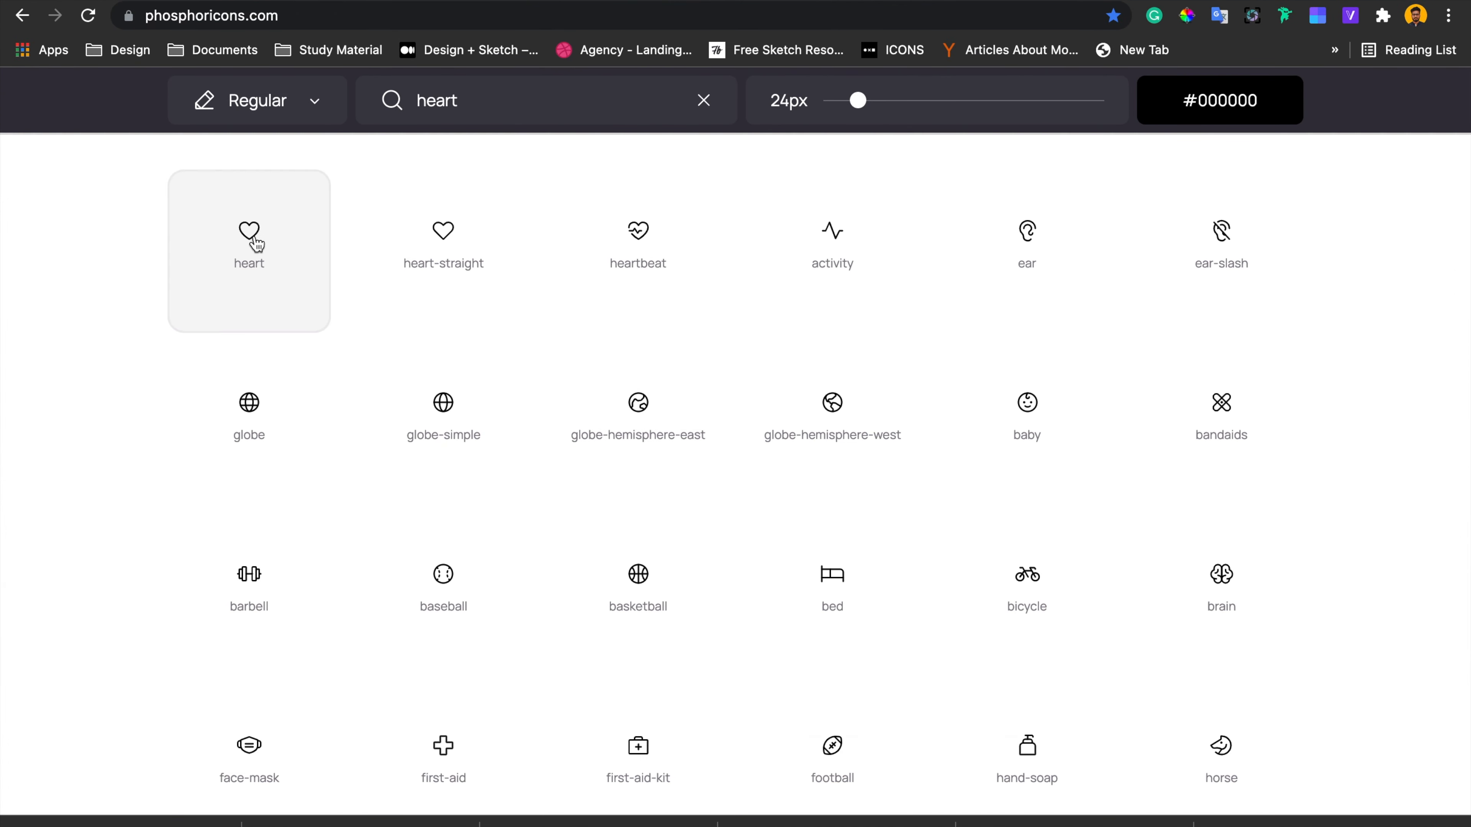
{"action": "left_click", "coordinate": [257, 243]}
{"action": "scroll", "coordinate": [840, 550], "scroll_direction": "down", "scroll_amount": 5}
{"action": "left_click", "coordinate": [822, 481]}
Bring the heart icon into Sketch below the artboard and scale it to 24 × 24
{"action": "key", "text": "super+Tab"}
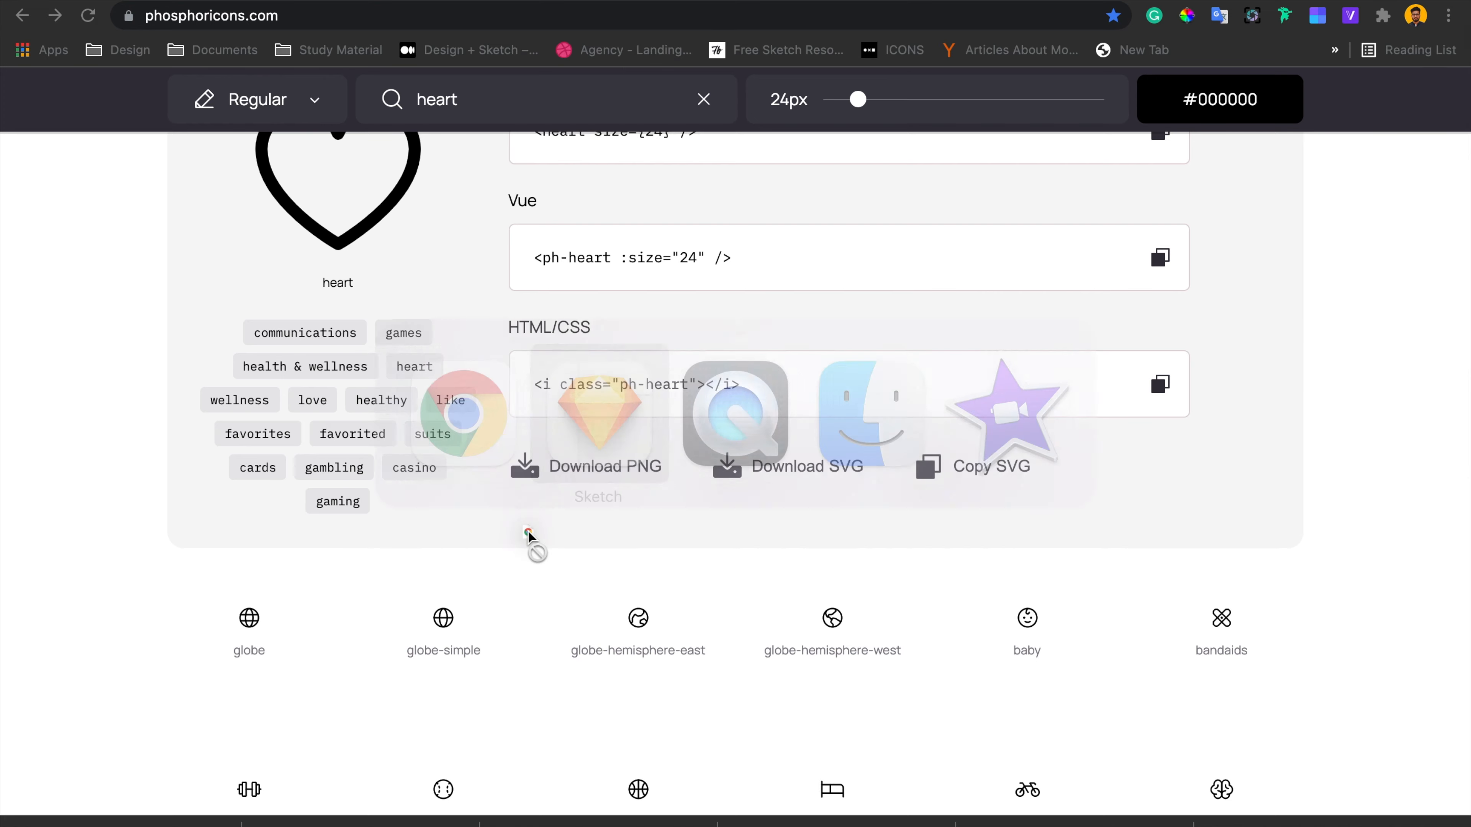
{"action": "key", "text": "super+v"}
{"action": "scroll", "coordinate": [735, 689], "scroll_direction": "down", "scroll_amount": 3}
{"action": "scroll", "coordinate": [769, 744], "scroll_direction": "down", "scroll_amount": 2}
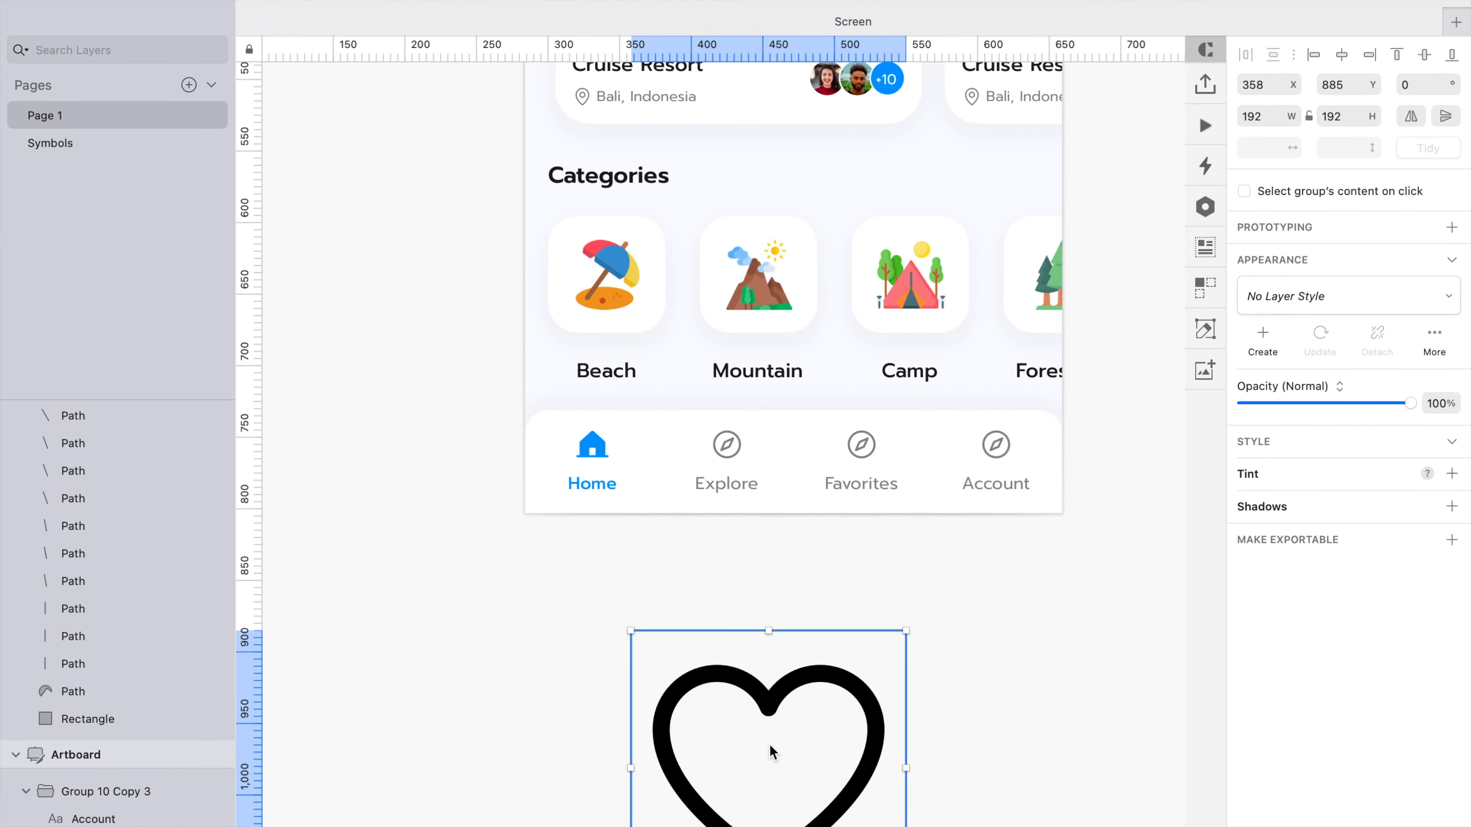
{"action": "key", "text": "super+k"}
{"action": "type", "text": "24"}
{"action": "key", "text": "Return"}
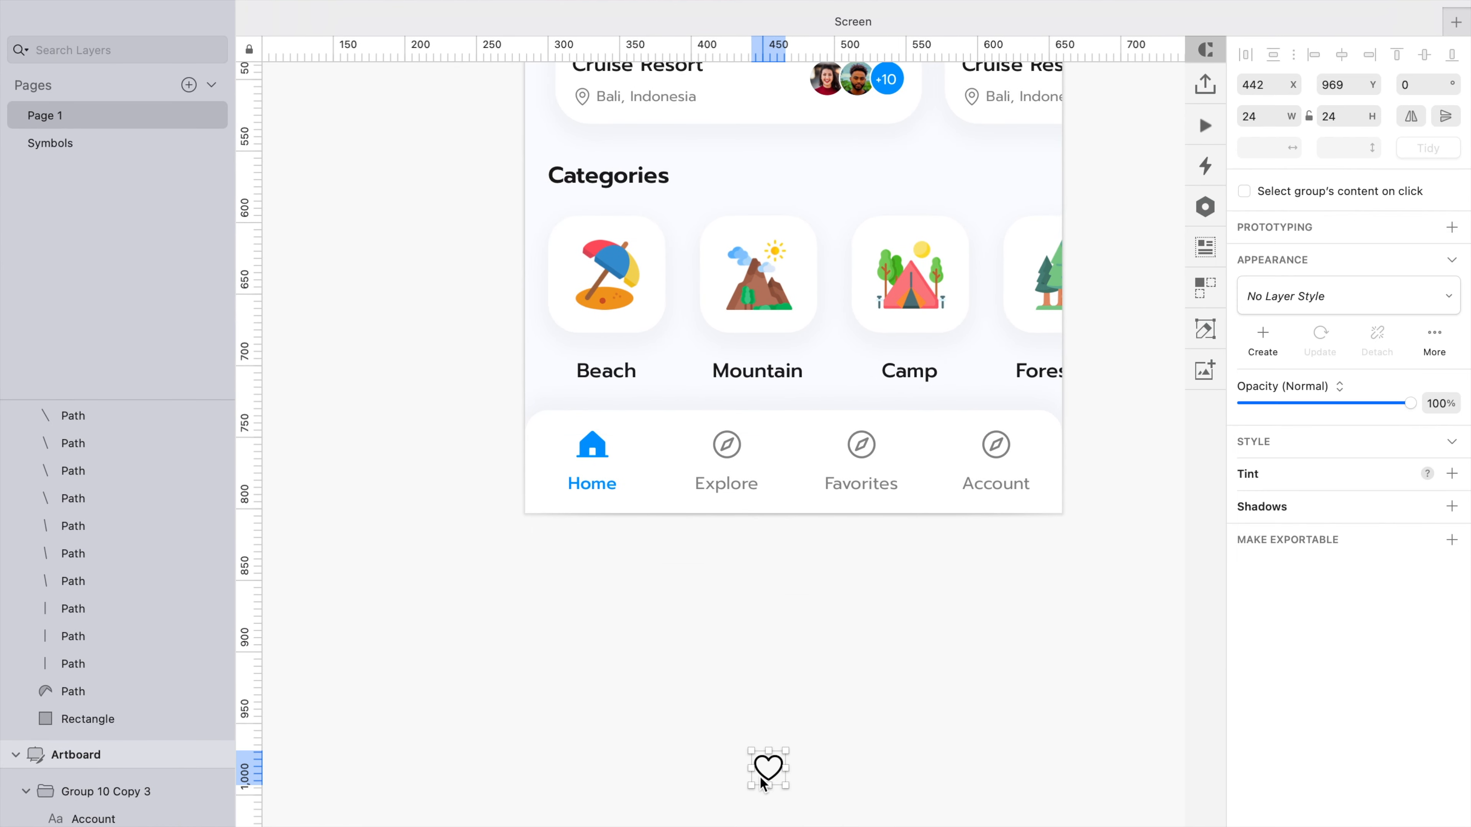
Replace the Favorites tab's compass with the heart icon and colour the heart's border the same grey as the label
{"action": "left_click_drag", "start_coordinate": [762, 783], "coordinate": [856, 461]}
{"action": "scroll", "coordinate": [857, 469], "scroll_direction": "up", "scroll_amount": 5}
{"action": "scroll", "coordinate": [156, 744], "scroll_direction": "down", "scroll_amount": 3}
{"action": "left_click", "coordinate": [90, 808]}
{"action": "key", "text": "Delete"}
{"action": "double_click", "coordinate": [870, 480]}
{"action": "left_click", "coordinate": [1278, 606]}
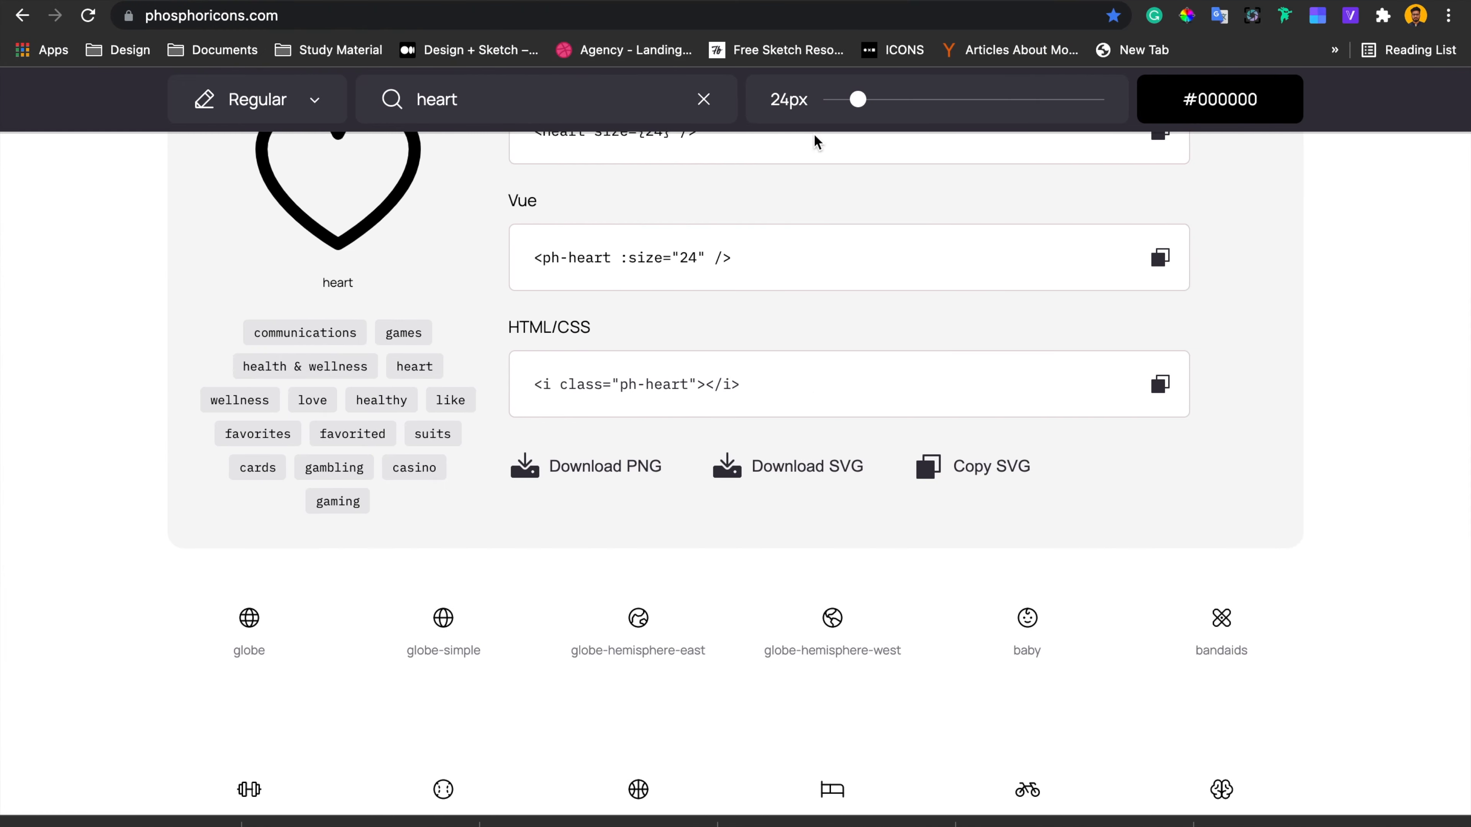
Switch to the Phosphor icons page, search for "account" and select the user-circle icon
{"action": "triple_click", "coordinate": [614, 107]}
{"action": "type", "text": "account"}
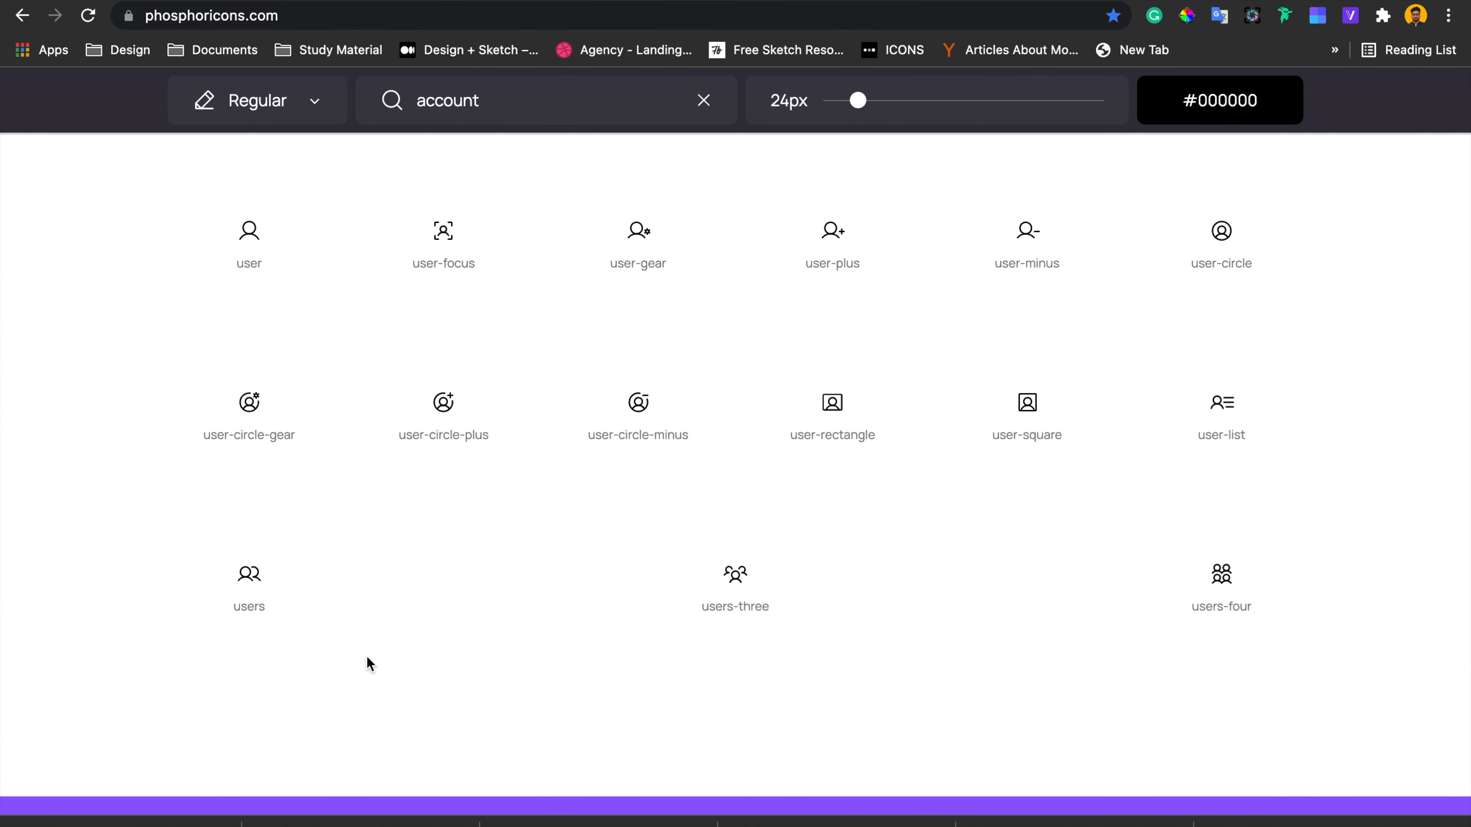
{"action": "left_click", "coordinate": [245, 223]}
{"action": "left_click", "coordinate": [245, 222]}
{"action": "left_click", "coordinate": [1220, 232]}
{"action": "scroll", "coordinate": [864, 463], "scroll_direction": "down", "scroll_amount": 5}
Bring the user-circle icon into Sketch below the artboard and scale it to 24 × 24
{"action": "key", "text": "super+Tab"}
{"action": "left_click_drag", "start_coordinate": [657, 268], "coordinate": [643, 450]}
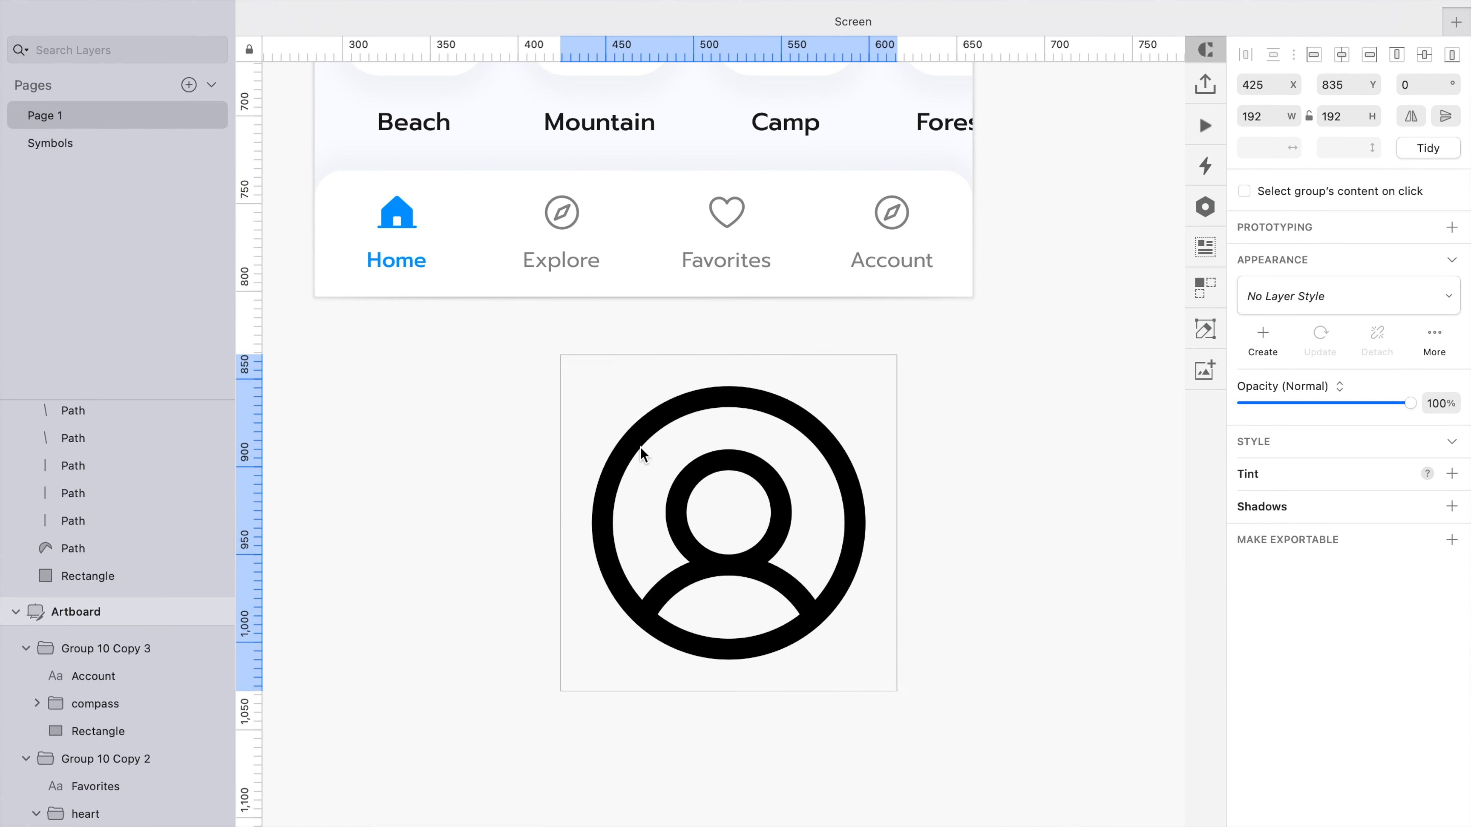
{"action": "key", "text": "super+k"}
{"action": "type", "text": "24"}
{"action": "key", "text": "Return"}
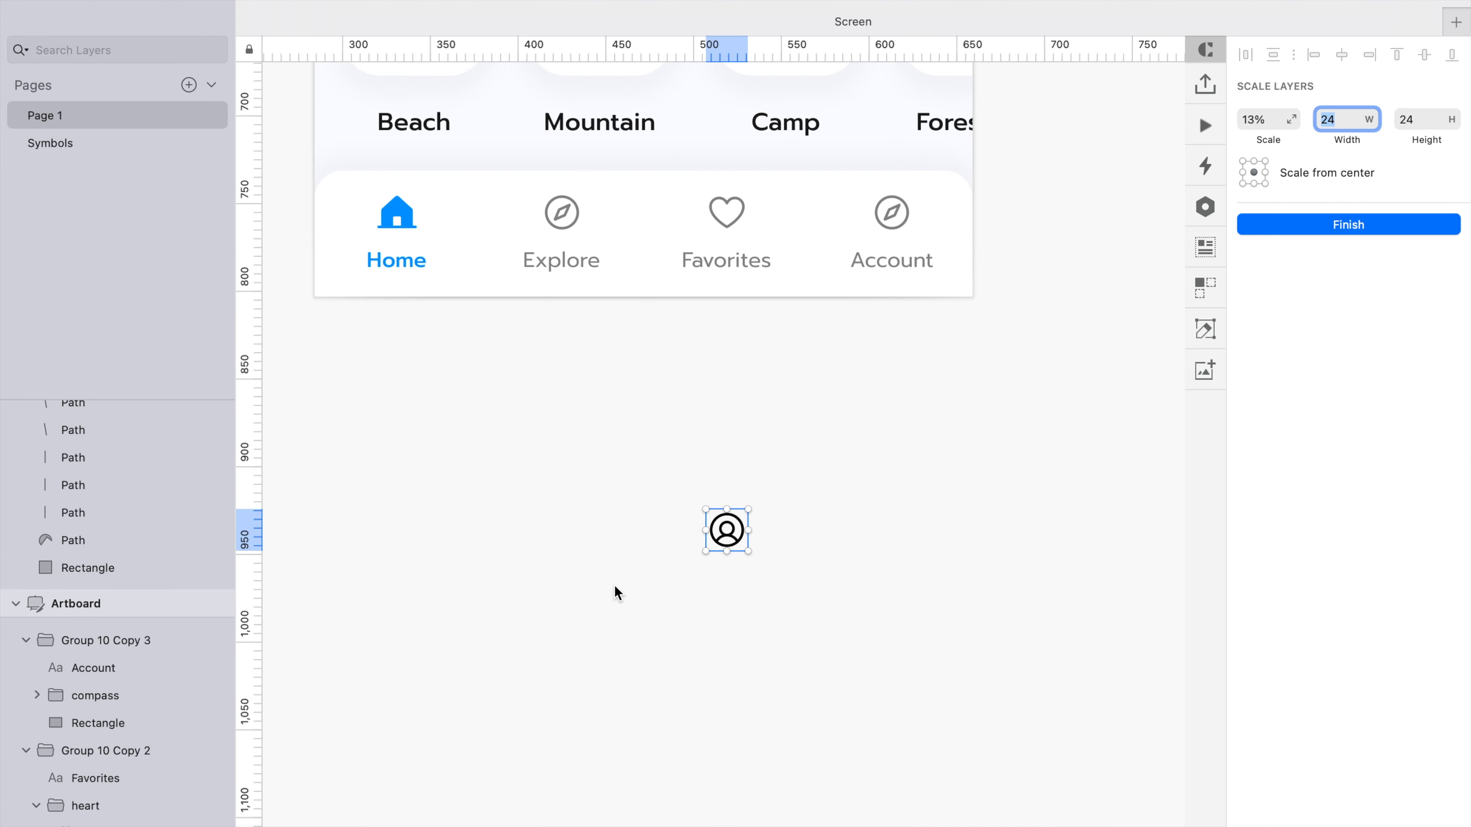
{"action": "left_click", "coordinate": [1356, 233]}
Move the user-circle icon into the Account tab's group and delete the compass icon from that tab
{"action": "key", "text": "super+x"}
{"action": "double_click", "coordinate": [894, 211]}
{"action": "scroll", "coordinate": [896, 208], "scroll_direction": "up", "scroll_amount": 5}
{"action": "key", "text": "super+v"}
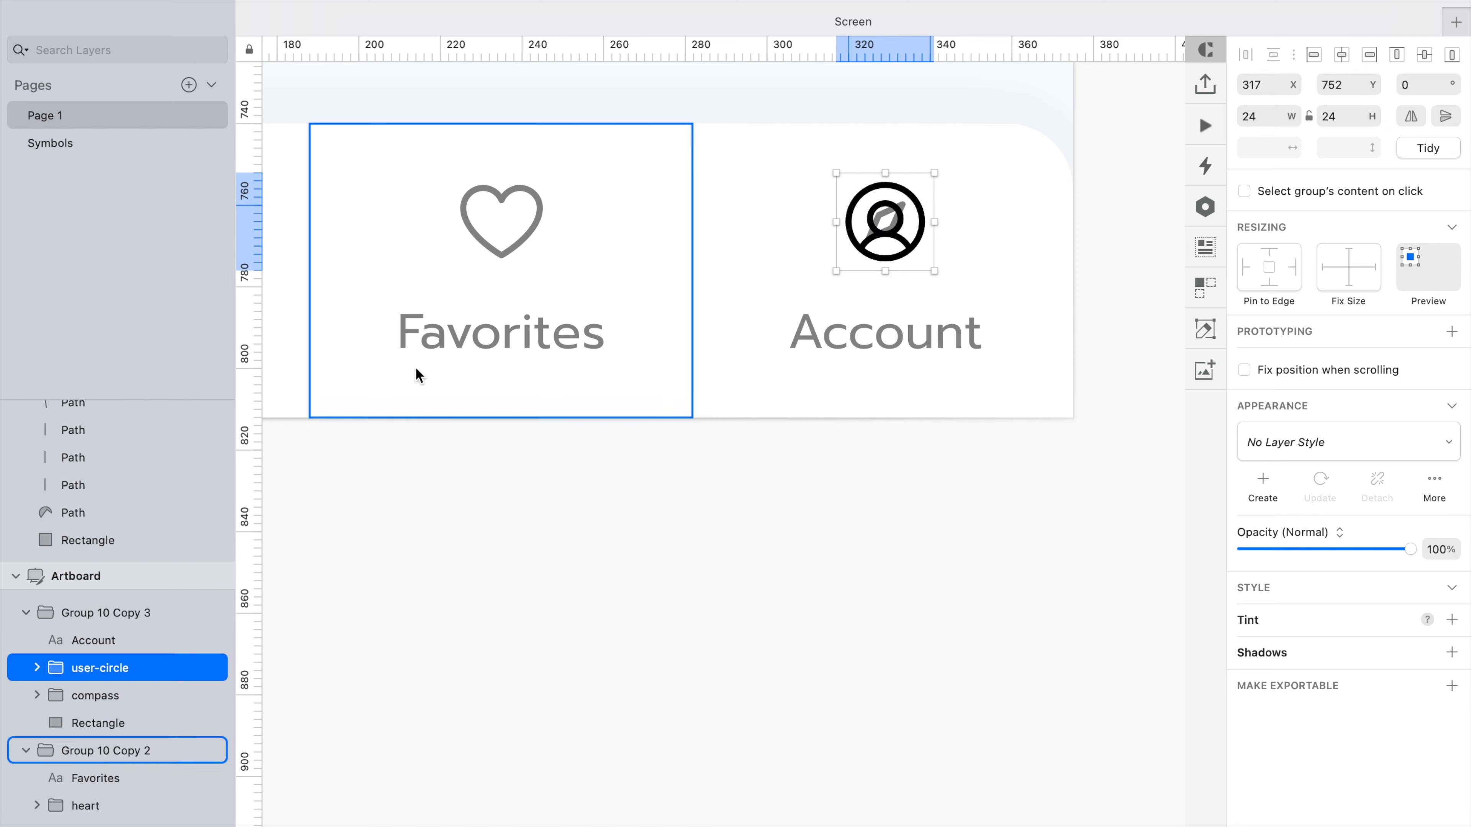
{"action": "left_click", "coordinate": [116, 696]}
{"action": "key", "text": "BackSpace"}
Set the border colour of the user-circle icon's ovals and path to the same grey as the heart icon
{"action": "left_click", "coordinate": [518, 238], "text": "super"}
{"action": "left_click", "coordinate": [851, 235], "text": "super"}
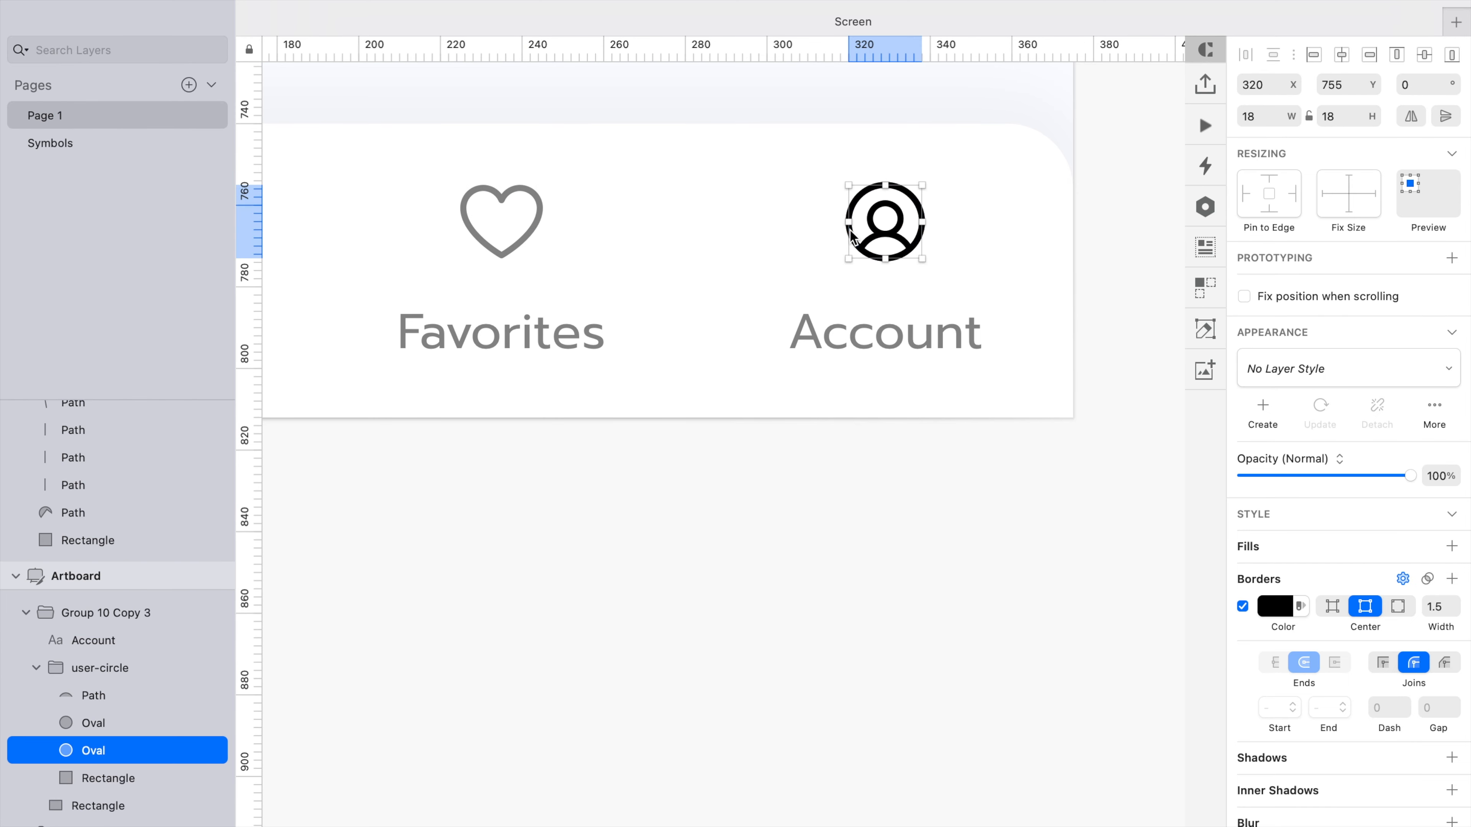
{"action": "left_click", "coordinate": [885, 219], "text": "shift+super"}
{"action": "left_click", "coordinate": [884, 219], "text": "shift+super"}
{"action": "left_click", "coordinate": [881, 485]}
{"action": "scroll", "coordinate": [882, 485], "scroll_direction": "down", "scroll_amount": 5}
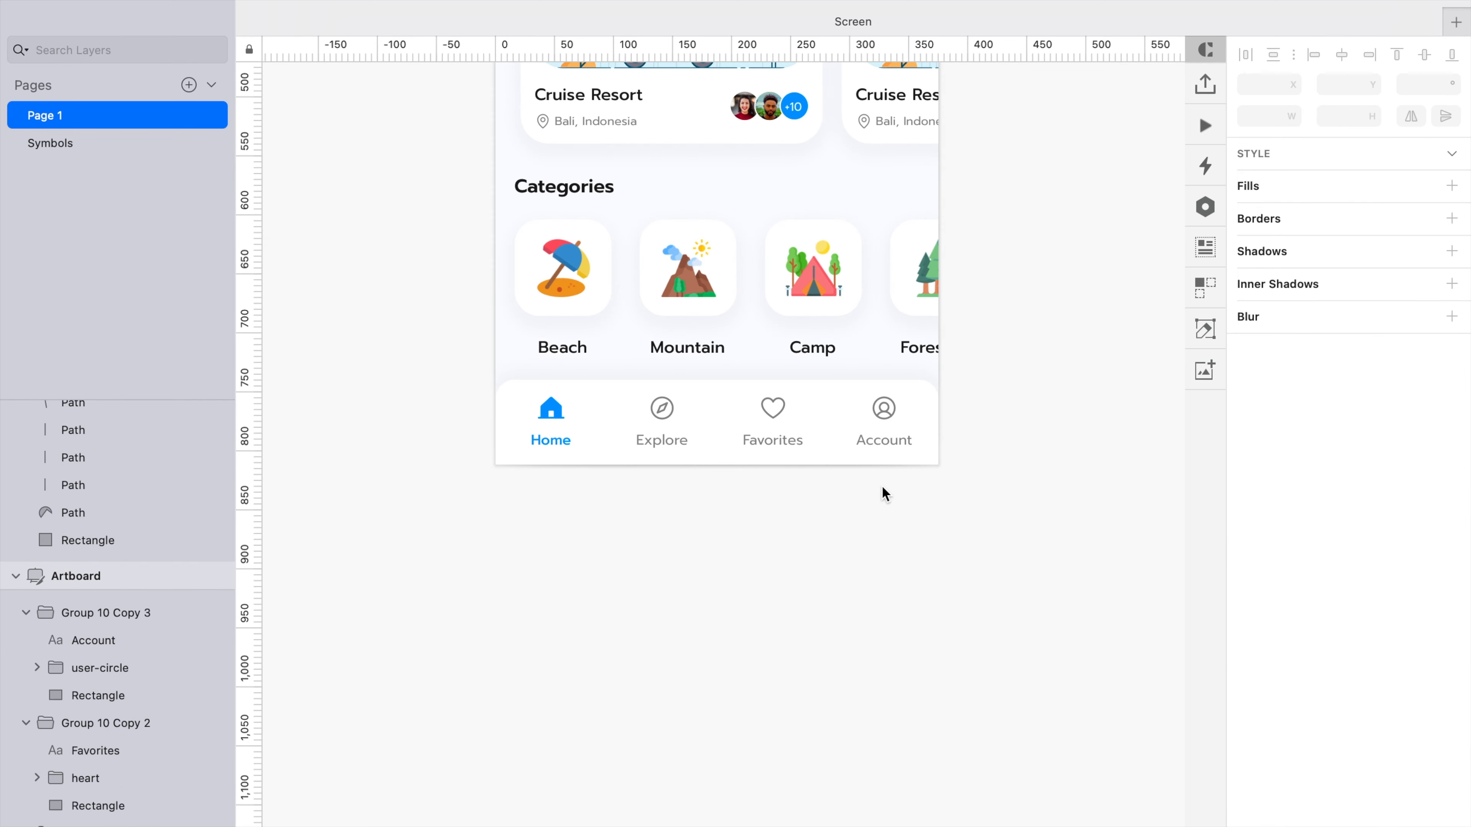
{"action": "scroll", "coordinate": [881, 485], "scroll_direction": "up", "scroll_amount": 5}
{"action": "scroll", "coordinate": [881, 485], "scroll_direction": "down", "scroll_amount": 3}
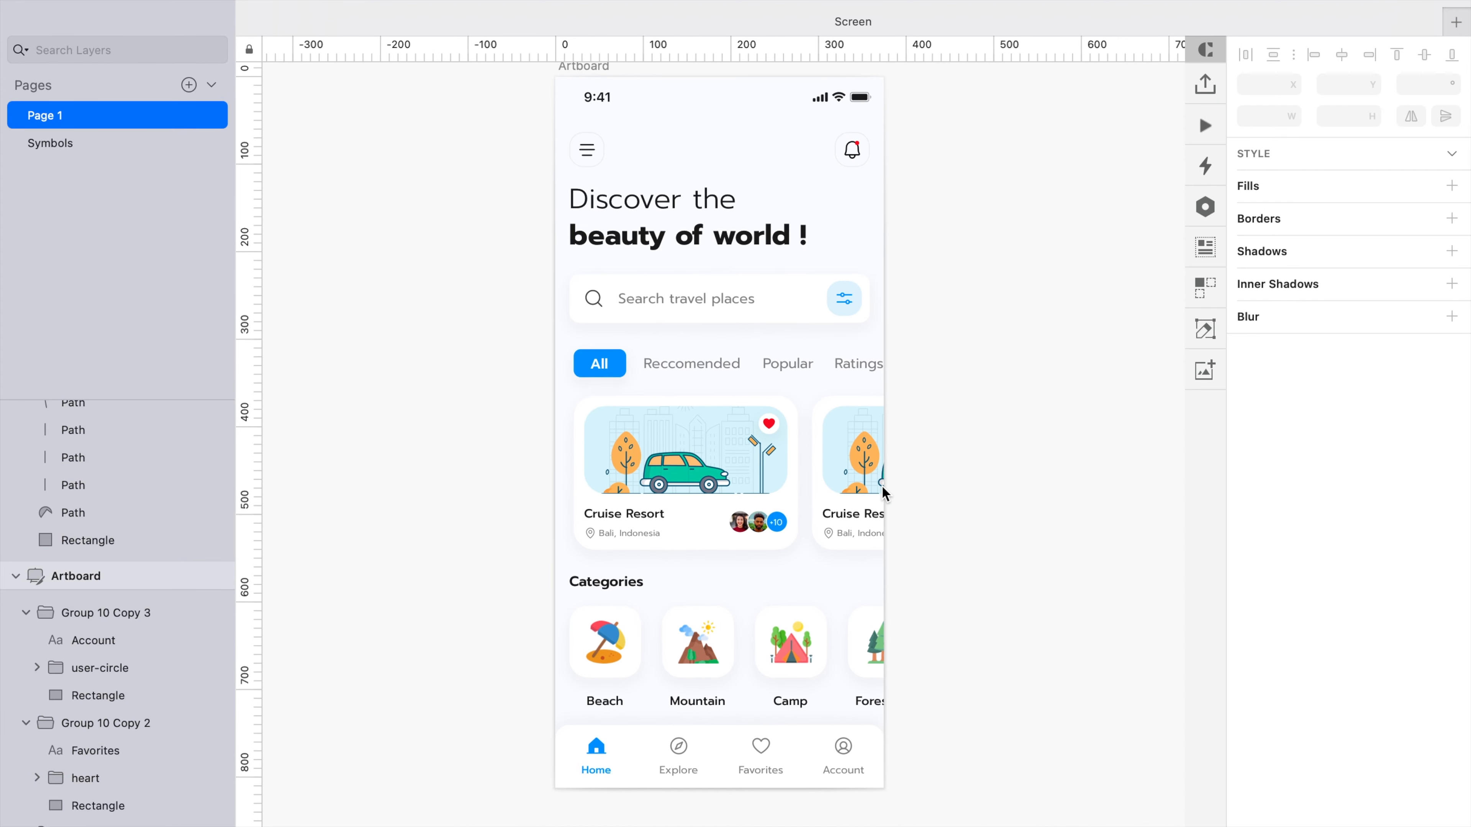